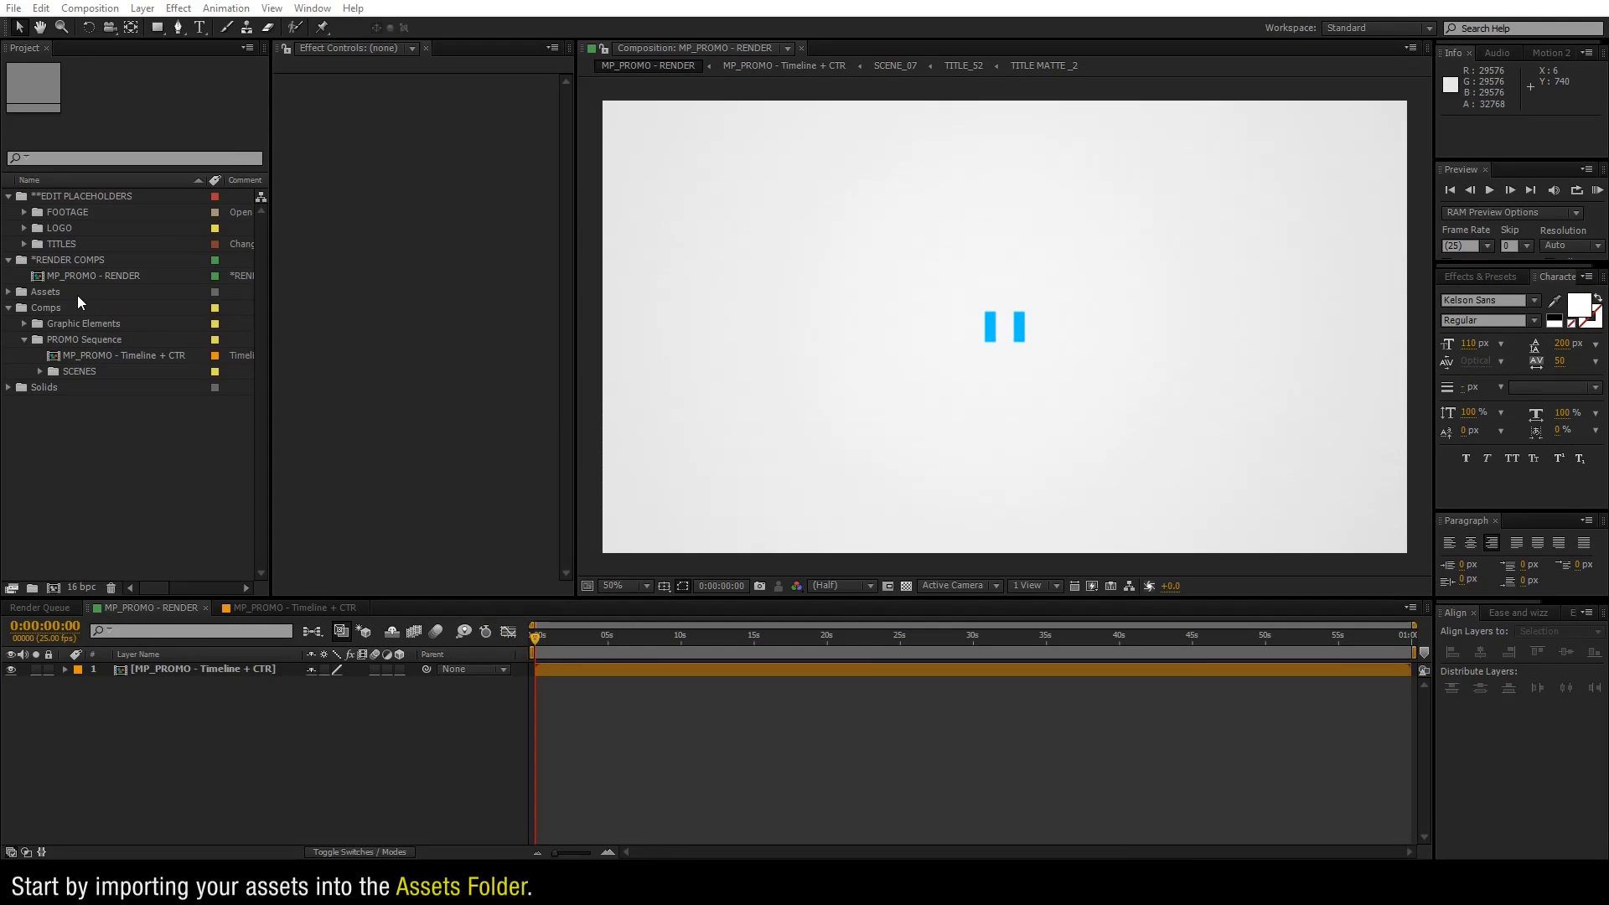
Import all five asset files (AUDIO.mp3, IMAGE 01–03.jpg, LOGO.ai) into the Assets folder.
left_click(78, 293)
left_click(13, 7)
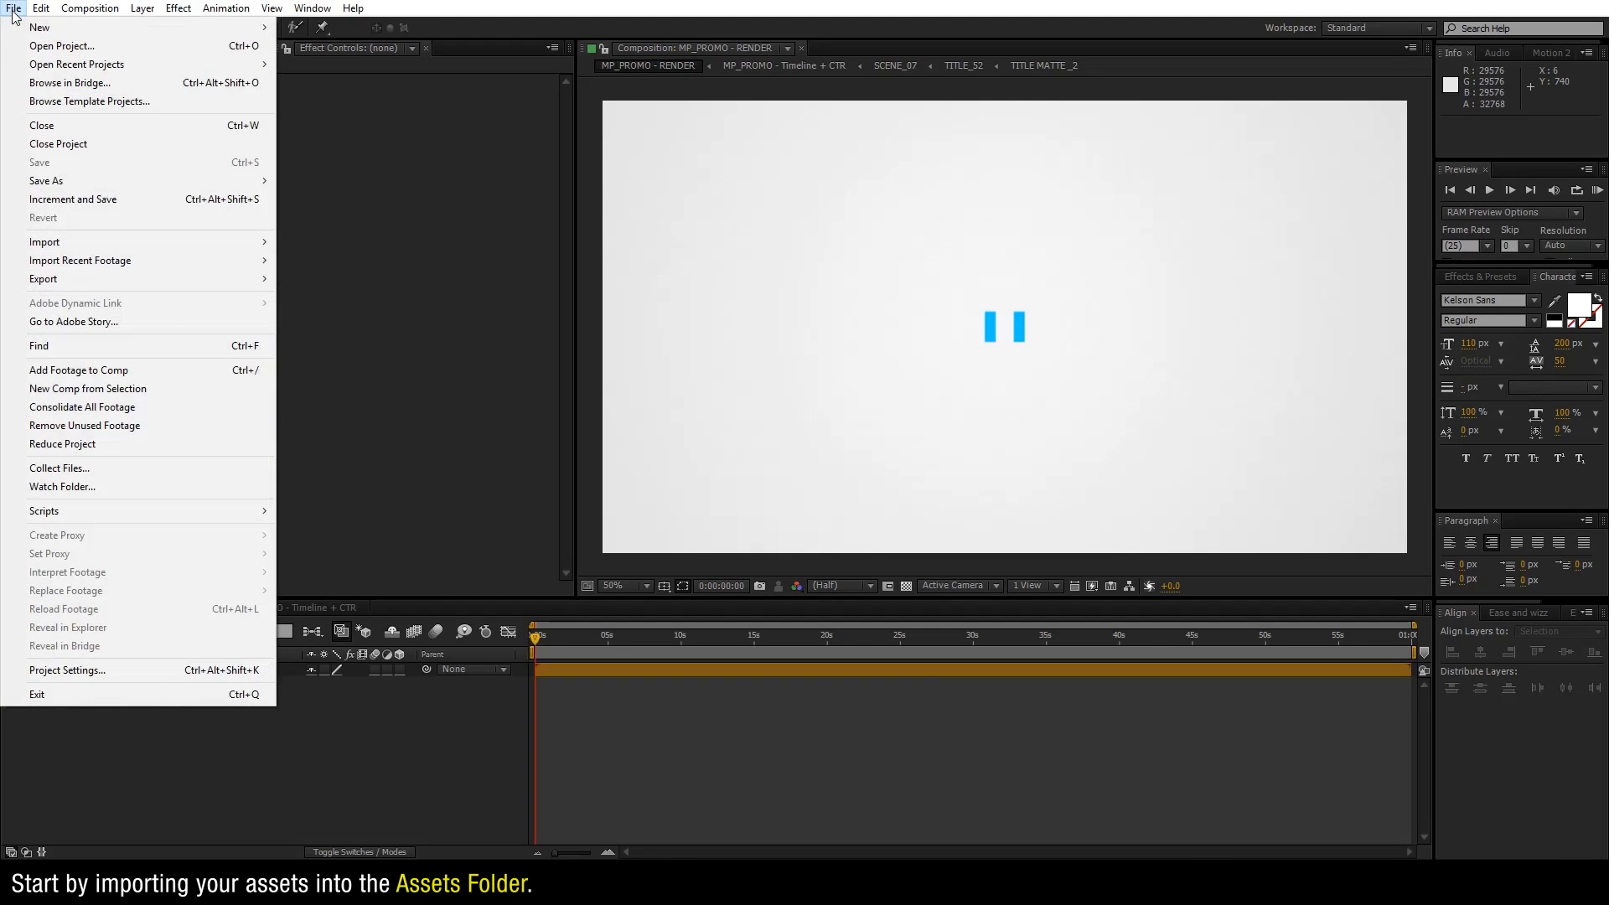
mouse_move(115, 243)
left_click(349, 242)
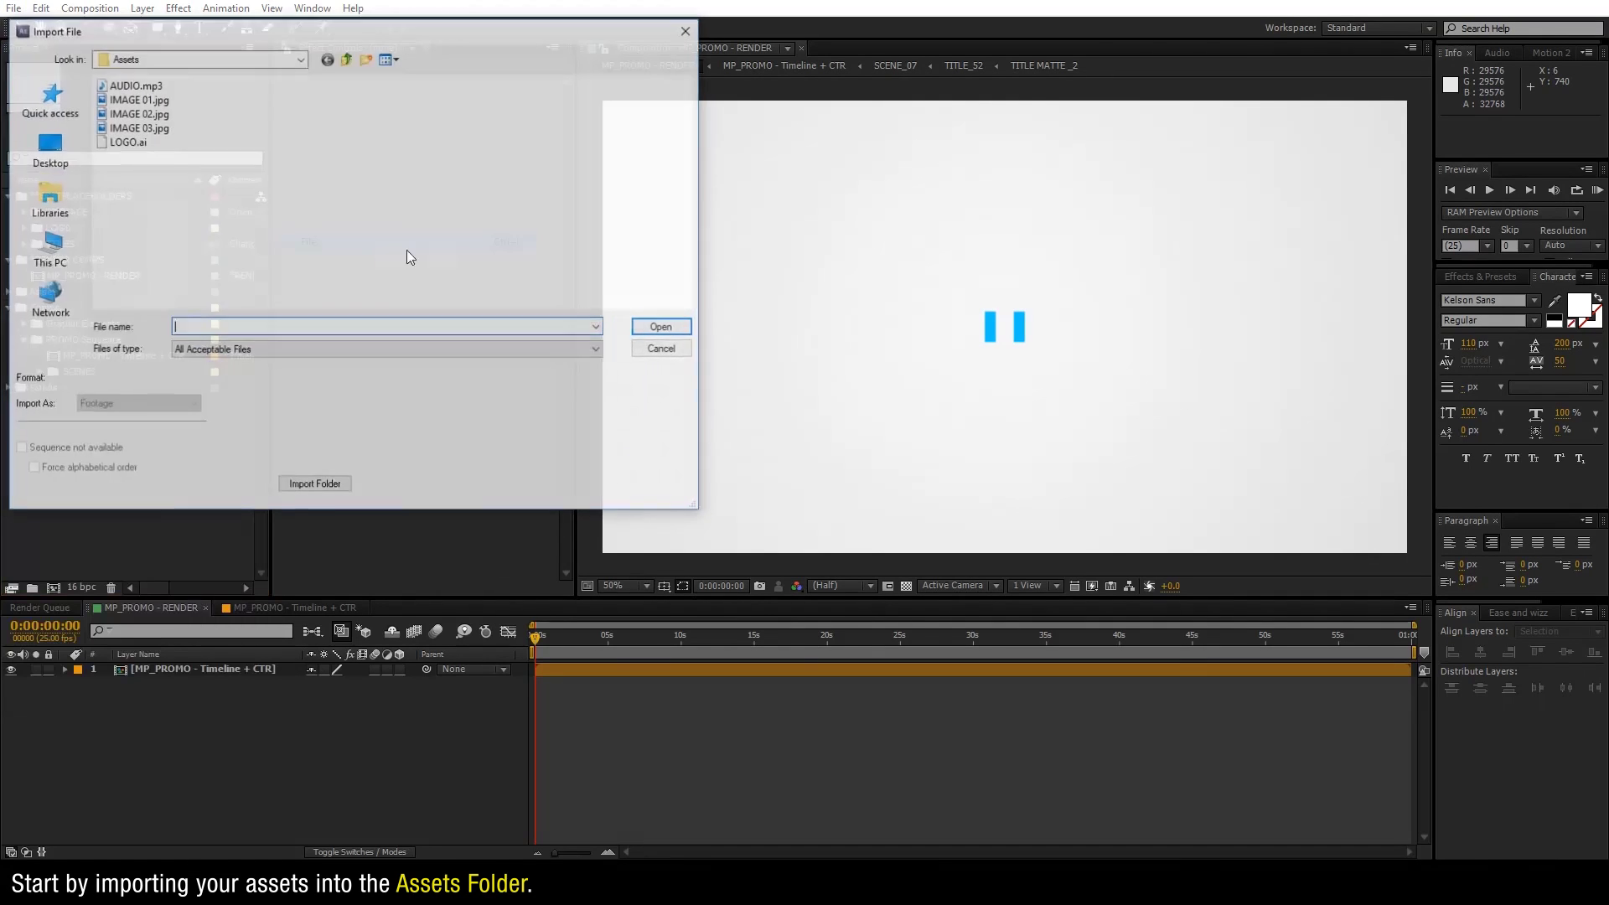
left_click_drag(122, 165, 165, 71)
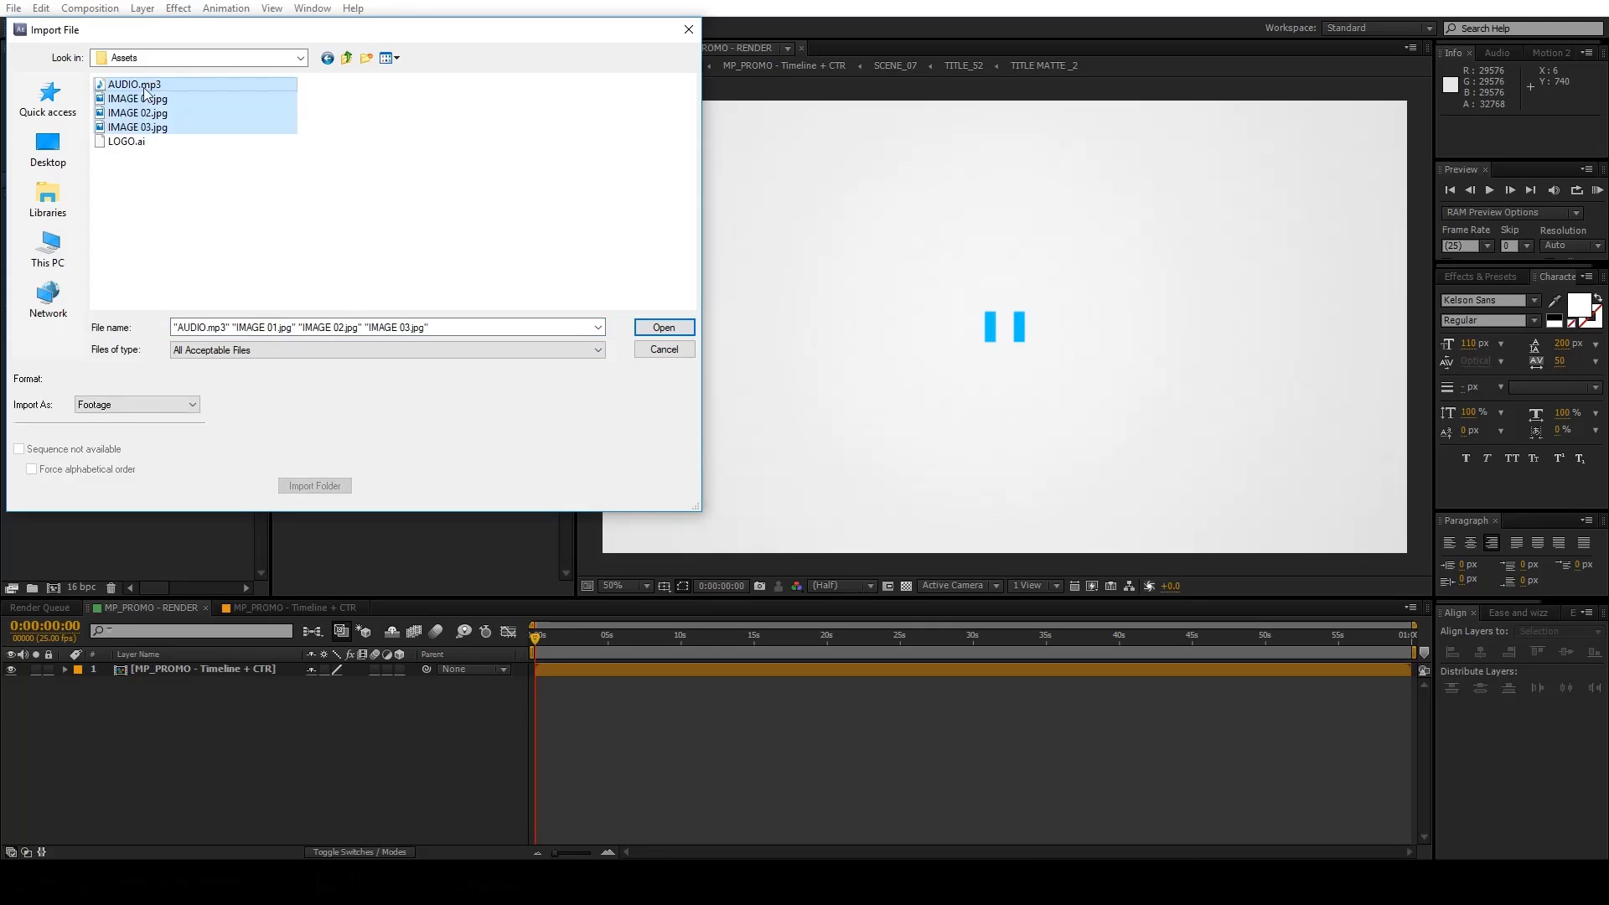
left_click(640, 326)
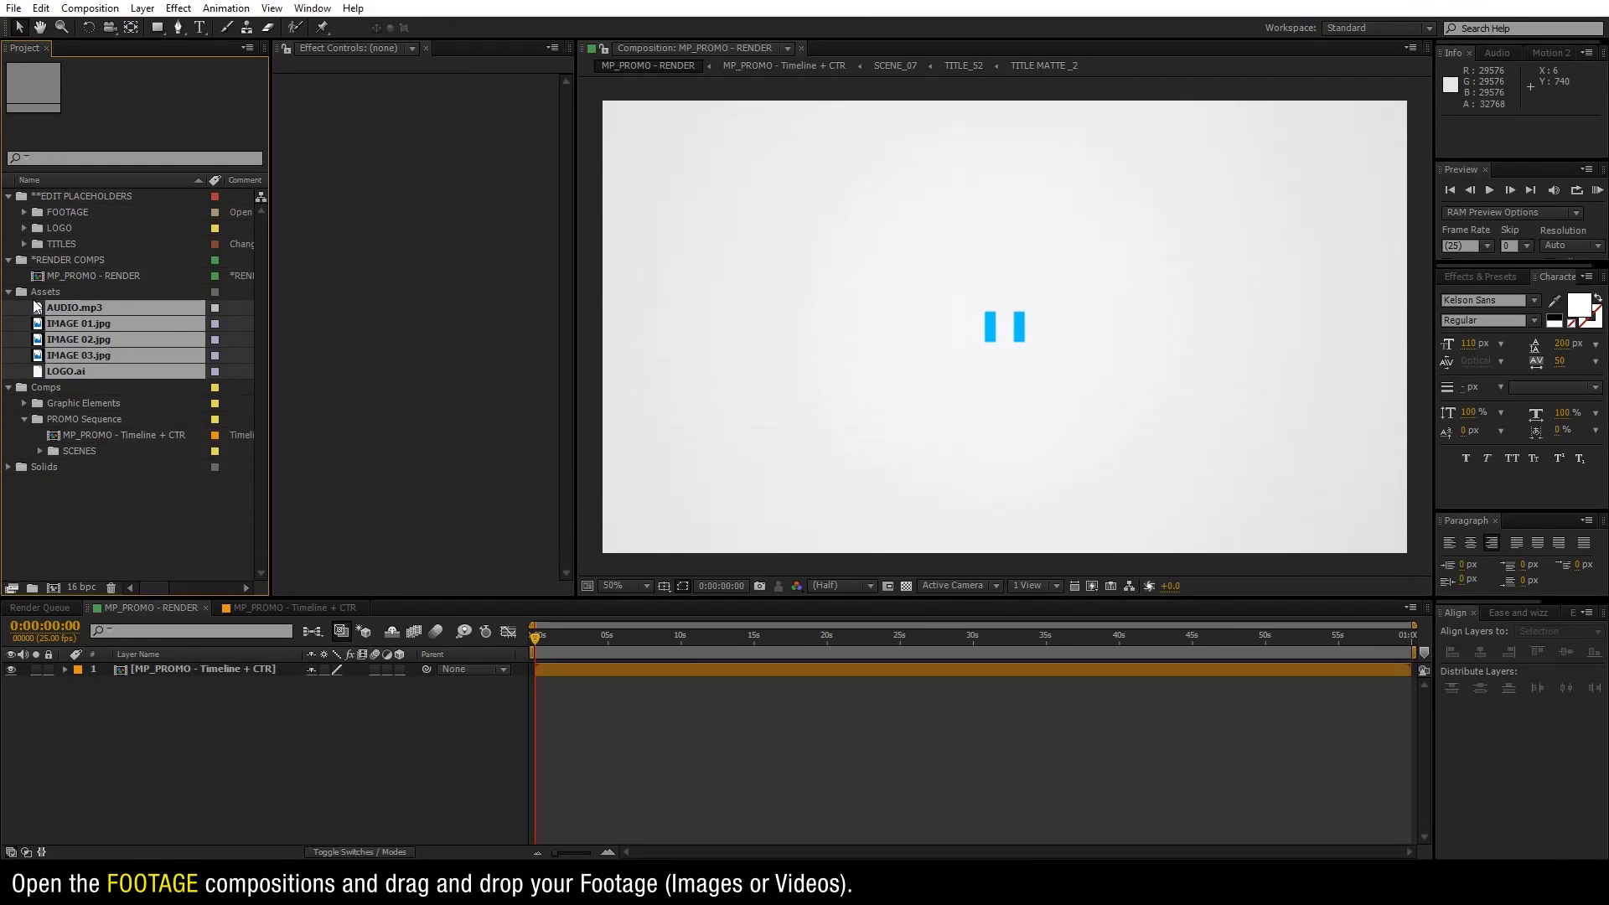
Open FOOTAGE_01 and drop IMAGE 01.jpg into its timeline about two seconds in.
left_click(25, 211)
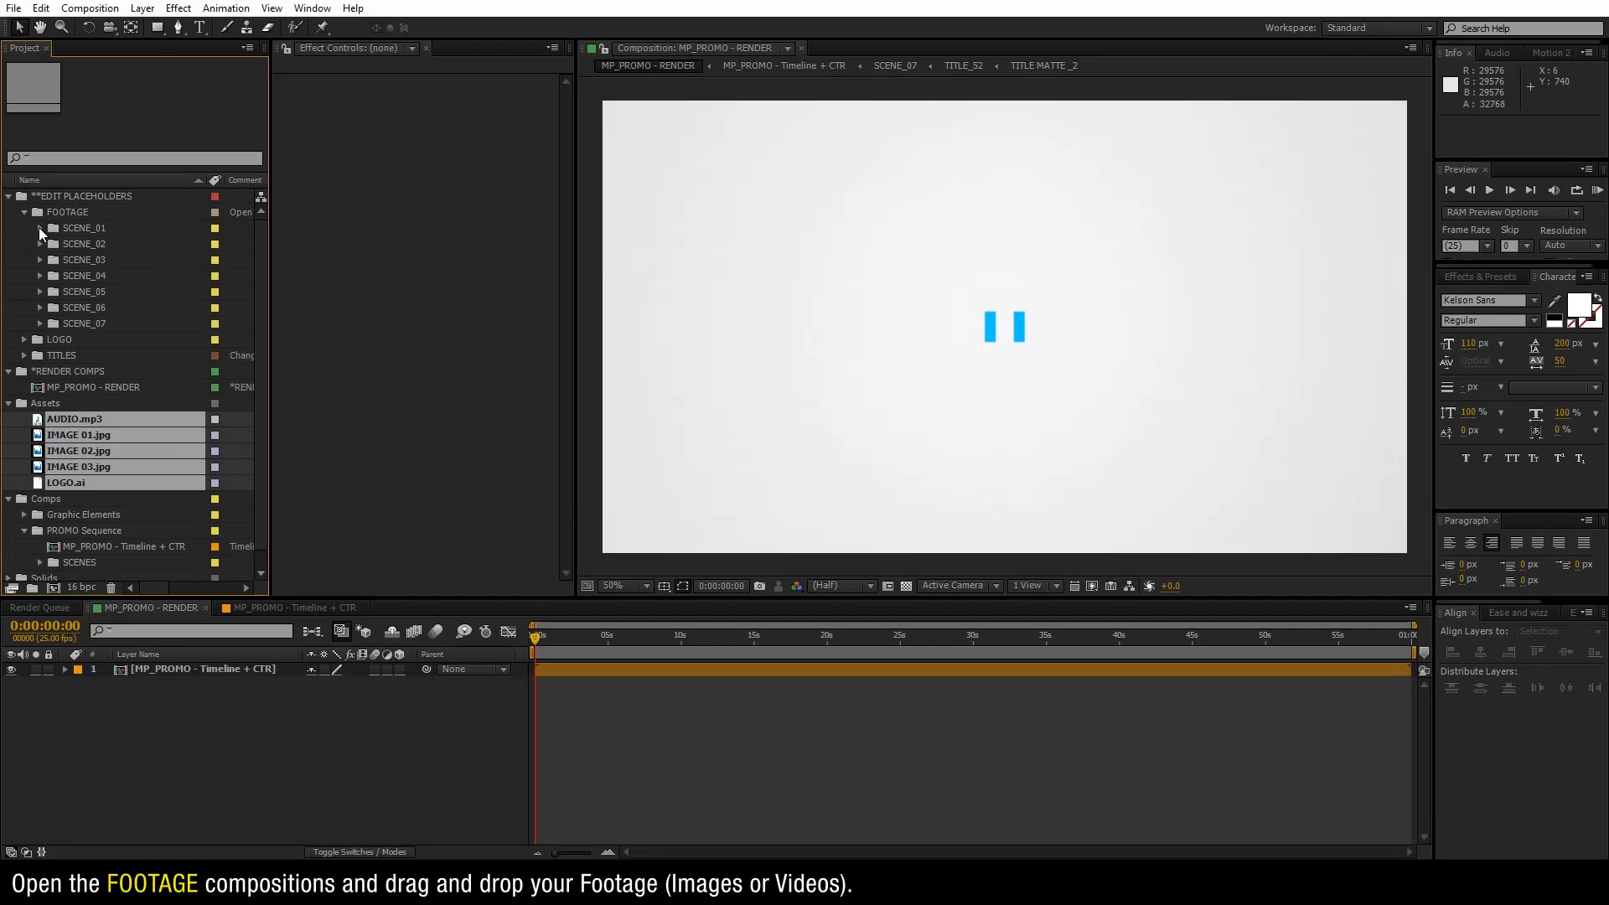
left_click(39, 228)
double_click(108, 246)
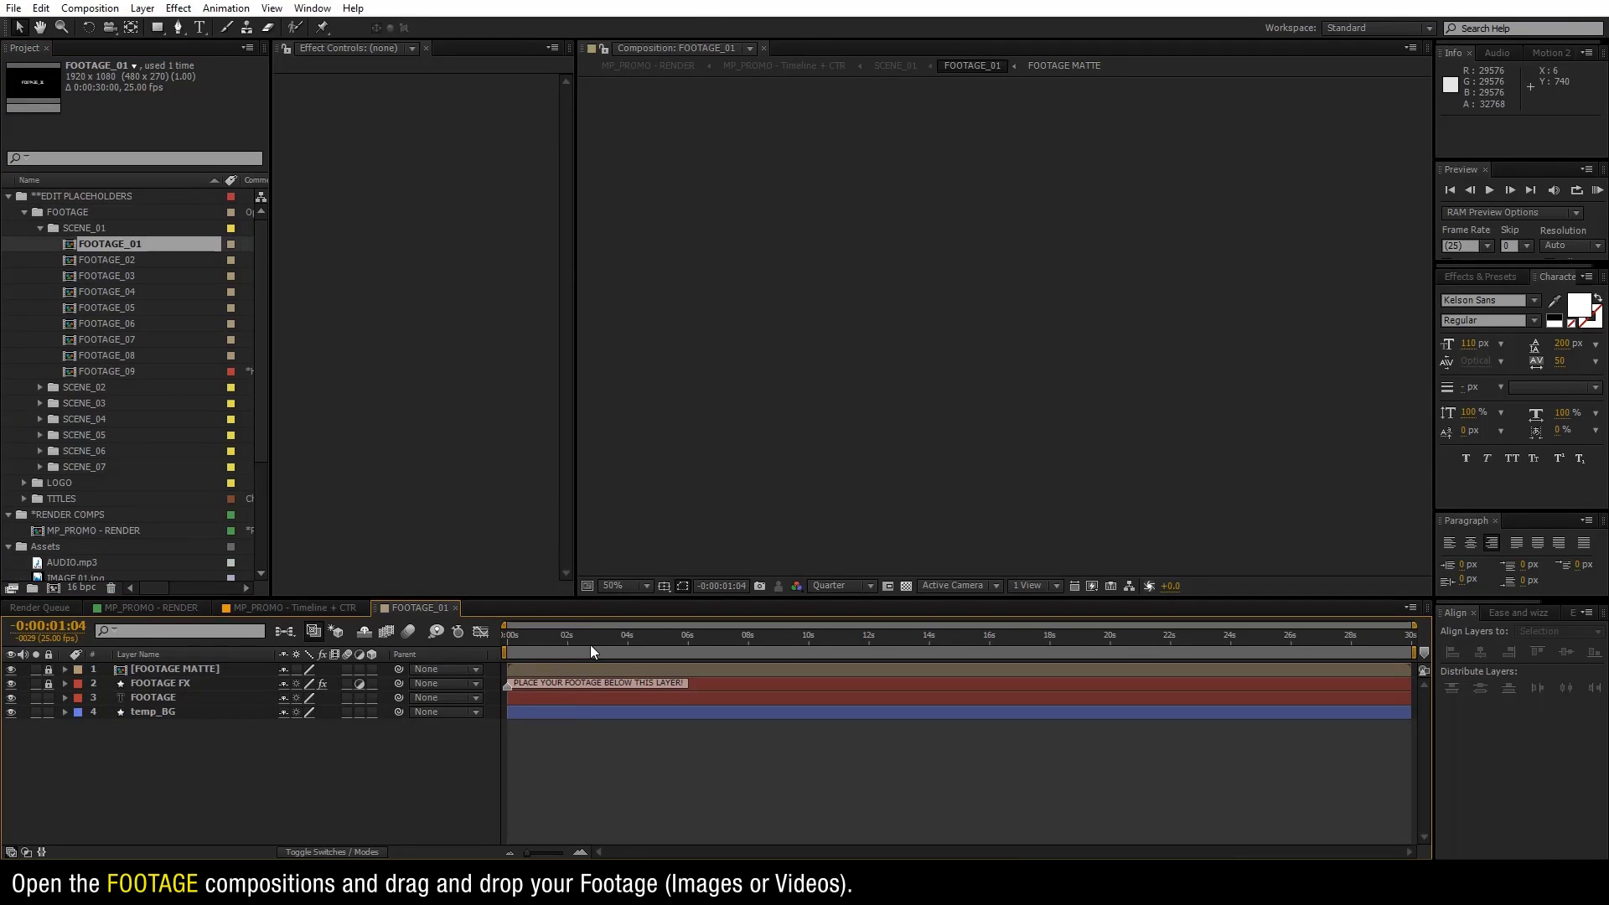
left_click(570, 647)
scroll(101, 419, "down", 3)
left_click_drag(92, 434, 188, 696)
Scale IMAGE 01.jpg to 48% and enable the black-and-white FOOTAGE FX layer.
left_click(66, 698)
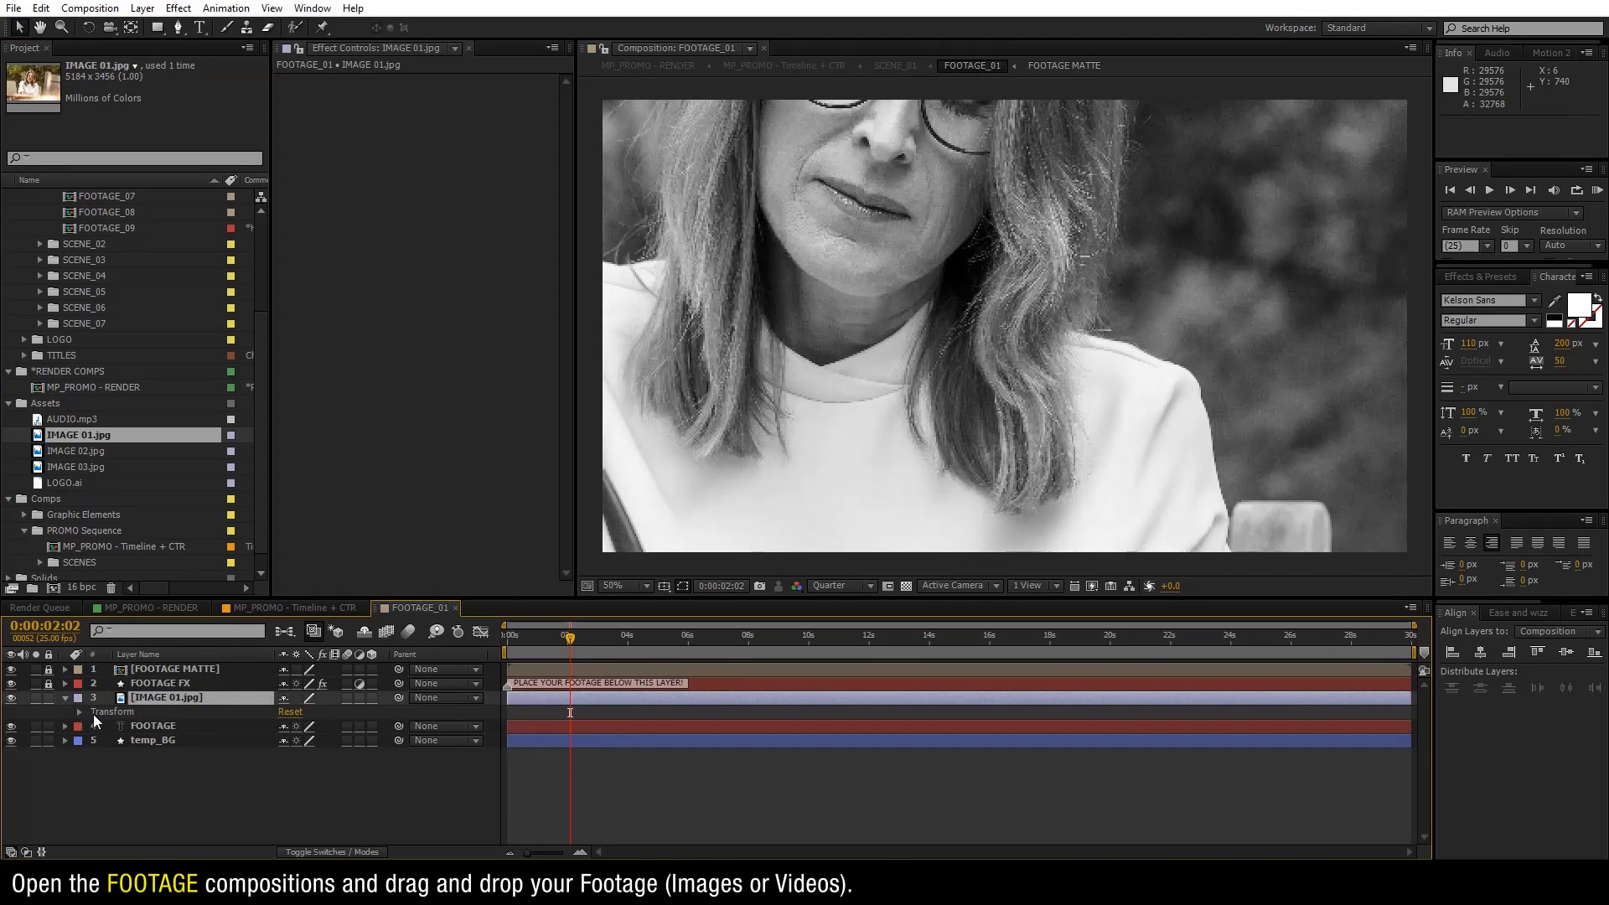
left_click(80, 712)
left_click_drag(319, 755, 297, 763)
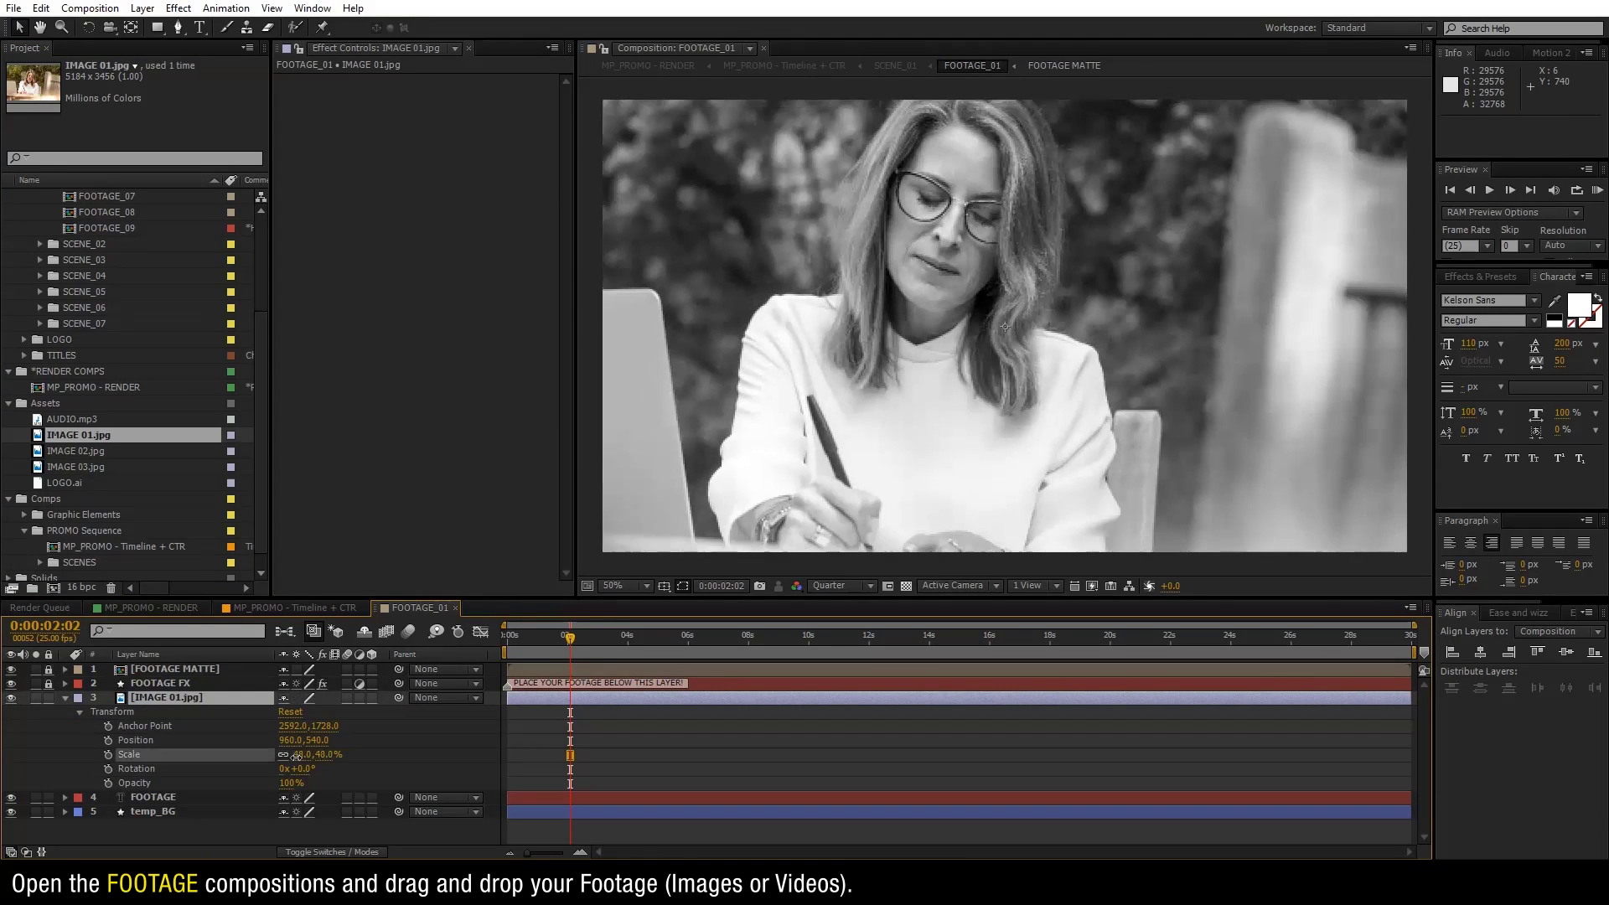
left_click(420, 766)
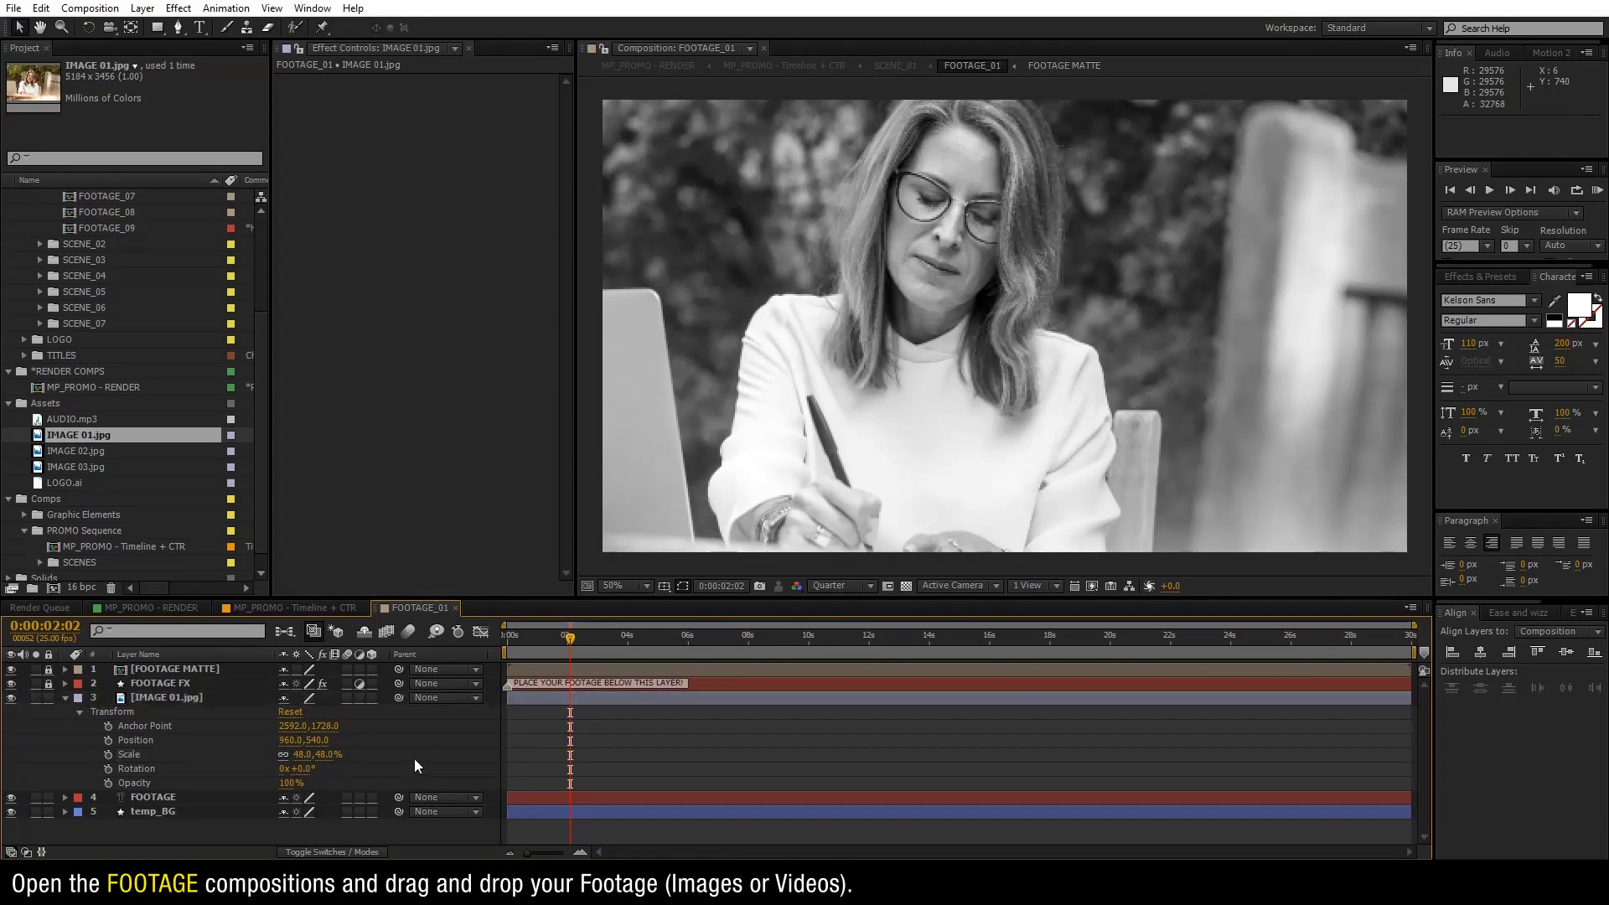
left_click(11, 685)
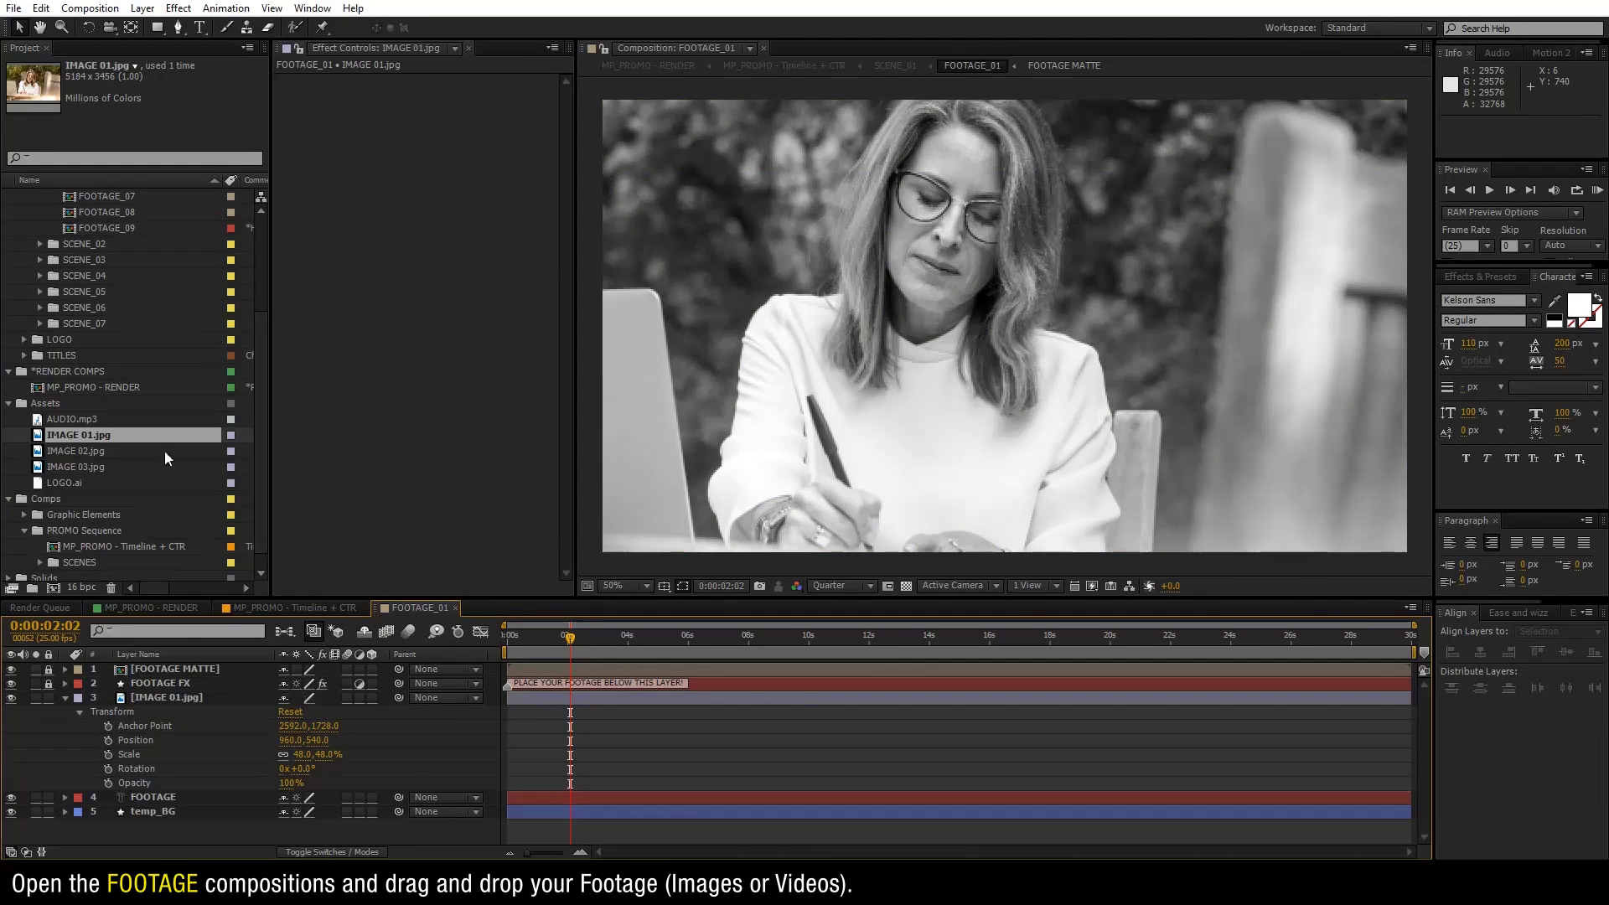
scroll(134, 352, "up", 3)
double_click(118, 260)
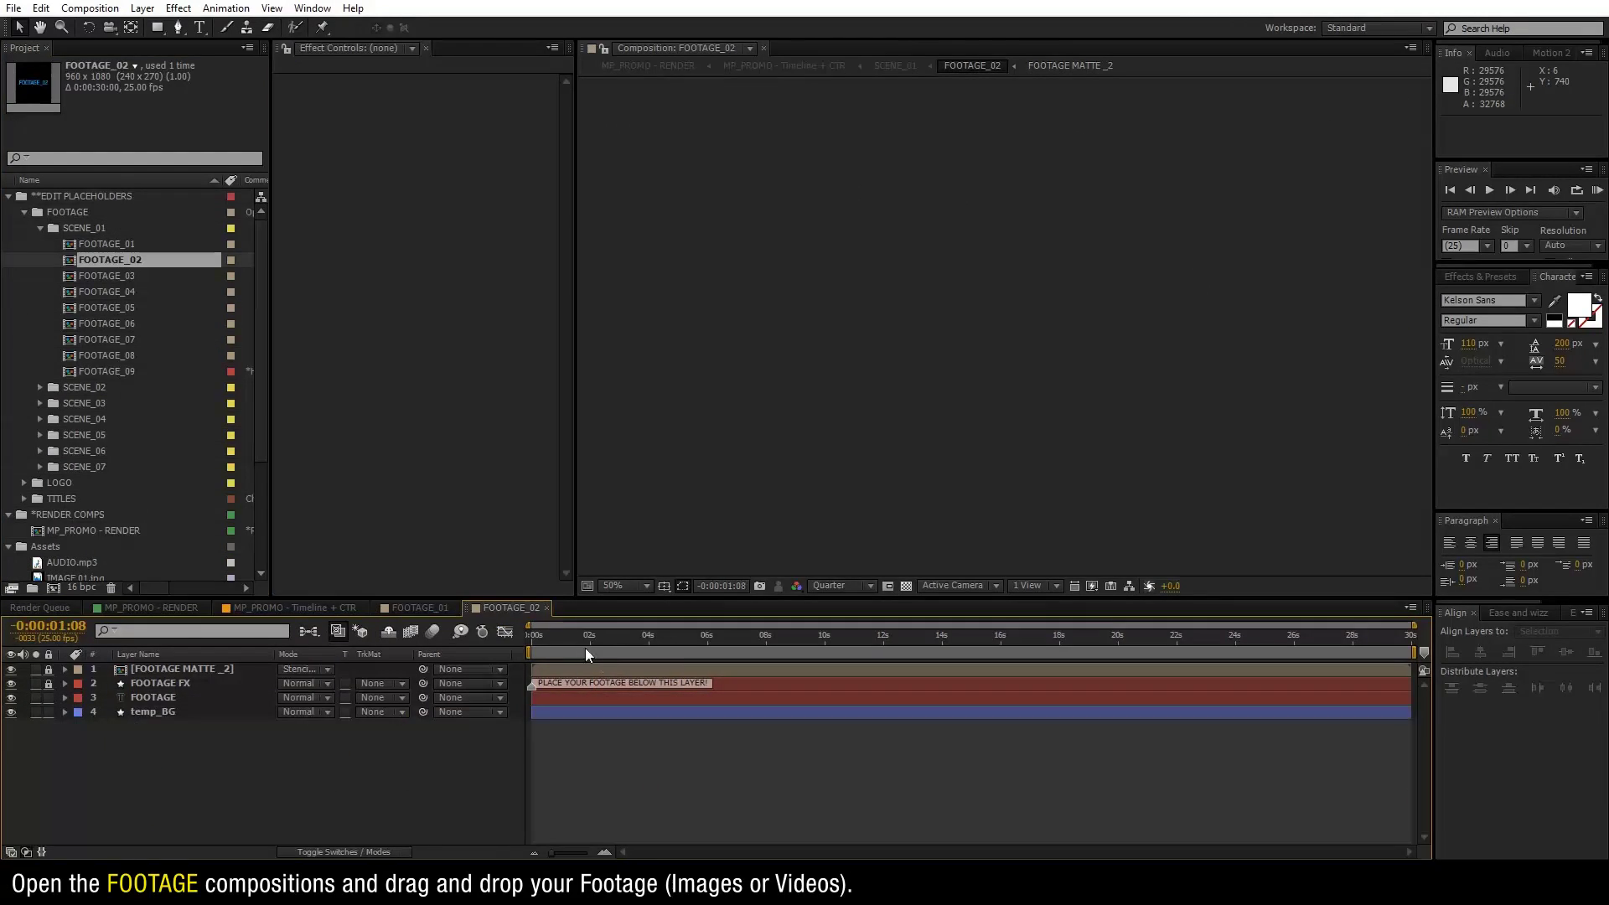
Add IMAGE 02.jpg to FOOTAGE_02 at 0:00:02:04 and scale it to 27%.
left_click_drag(587, 656, 598, 656)
scroll(204, 521, "down", 3)
left_click_drag(91, 451, 67, 700)
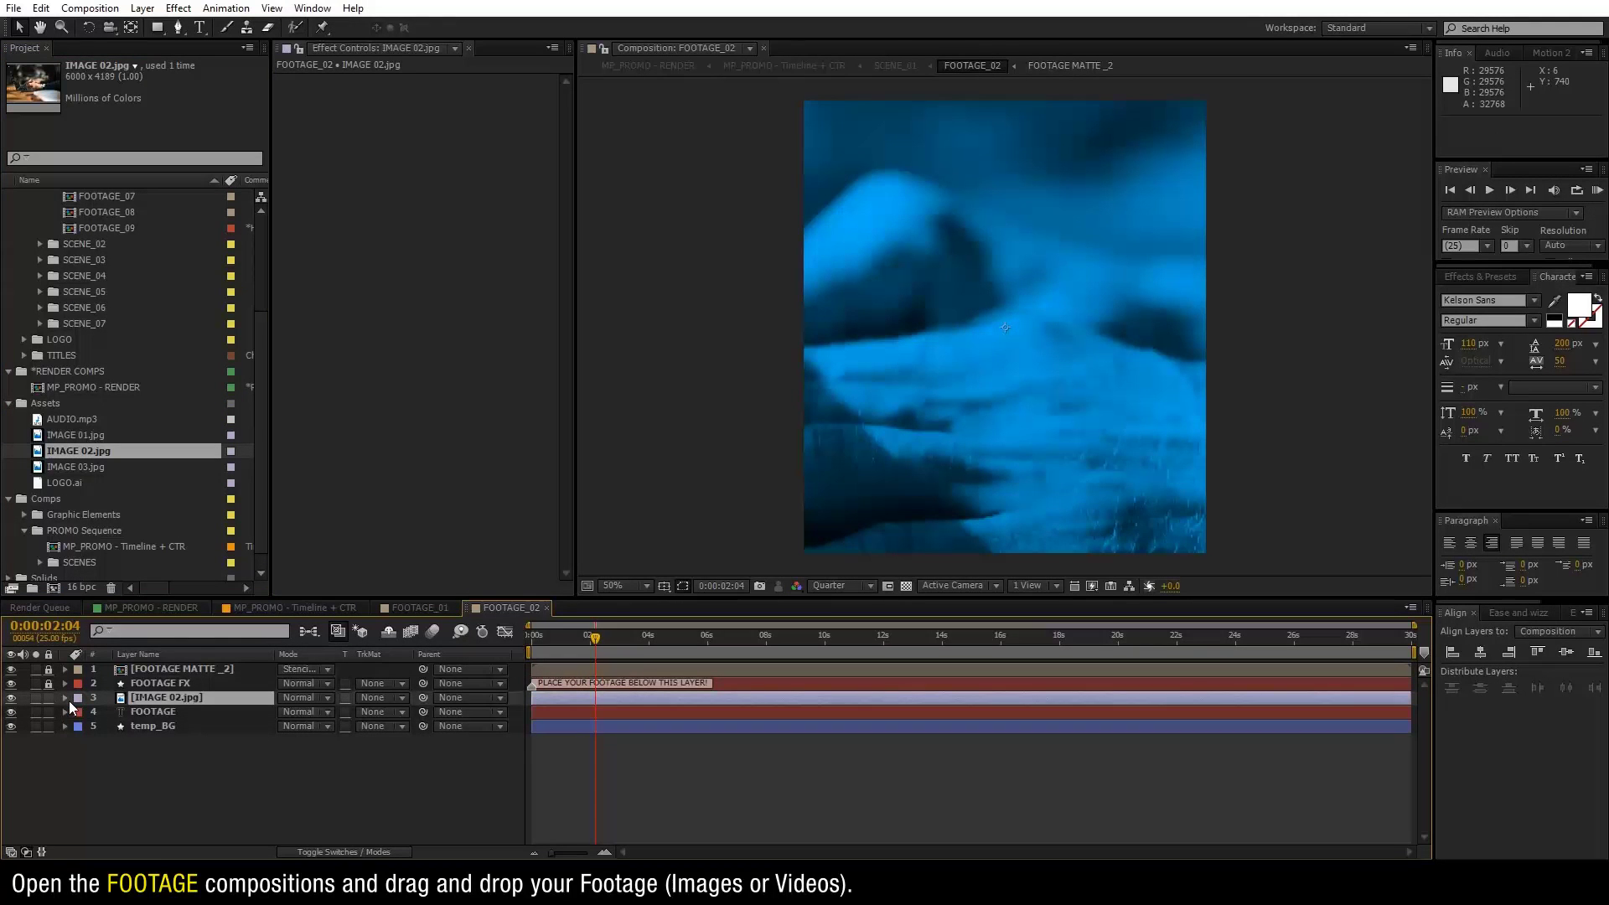
key("s")
mouse_move(319, 712)
left_mouse_down()
mouse_move(262, 719)
mouse_move(277, 718)
left_mouse_up()
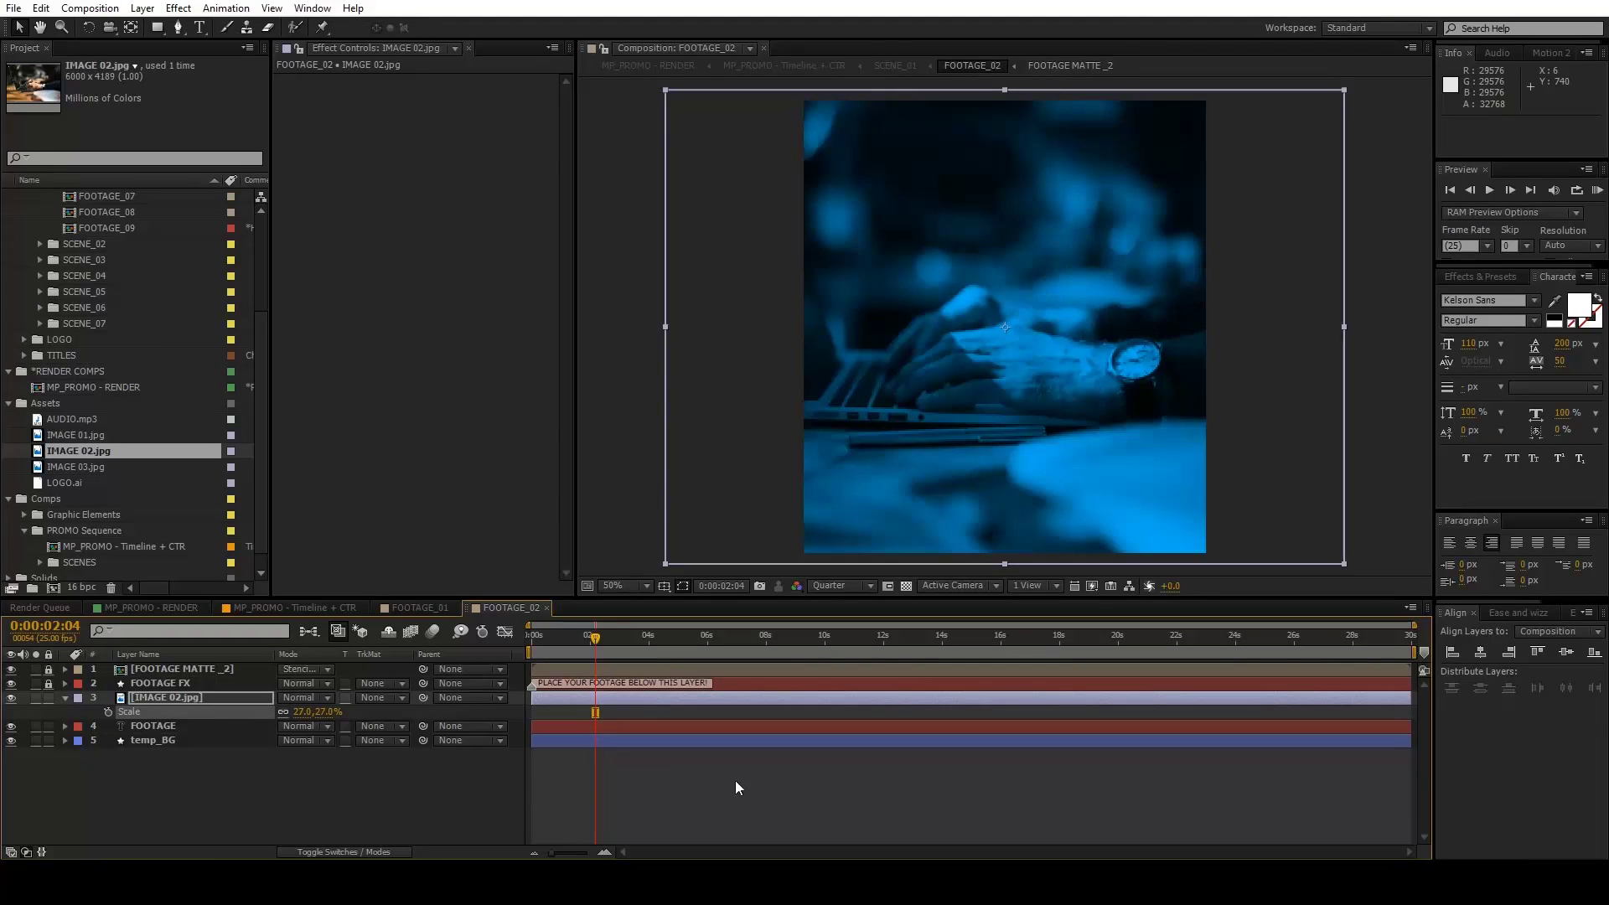
Toggle the blue tint off and on to compare, then open FOOTAGE_09.
left_click(736, 782)
left_click(11, 683)
left_click(11, 683)
scroll(126, 452, "up", 3)
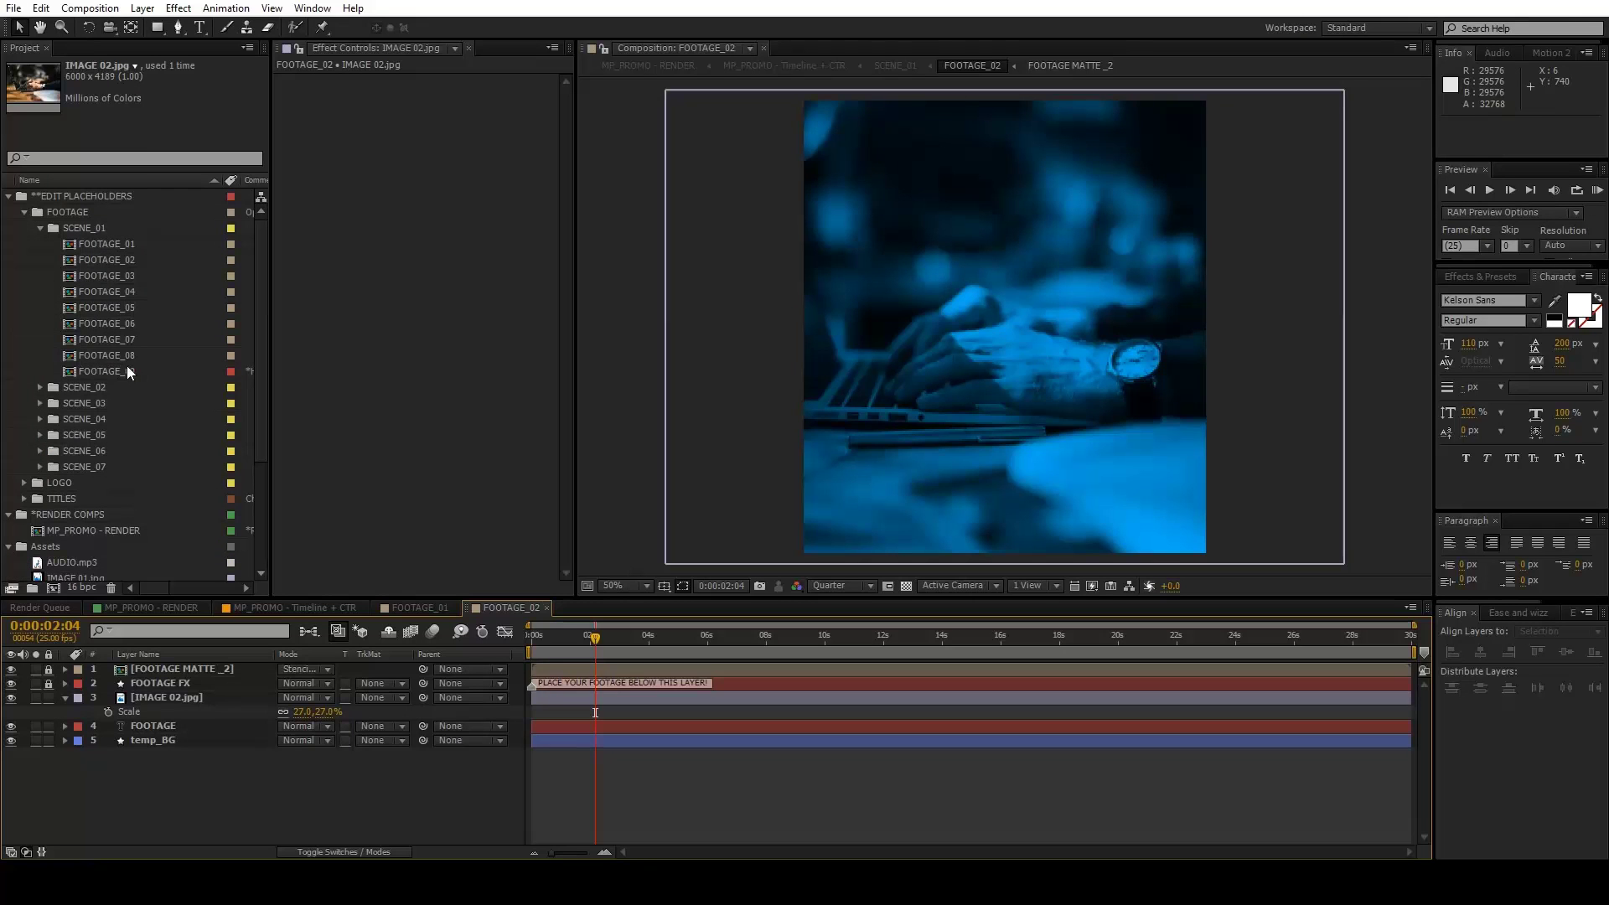
double_click(126, 369)
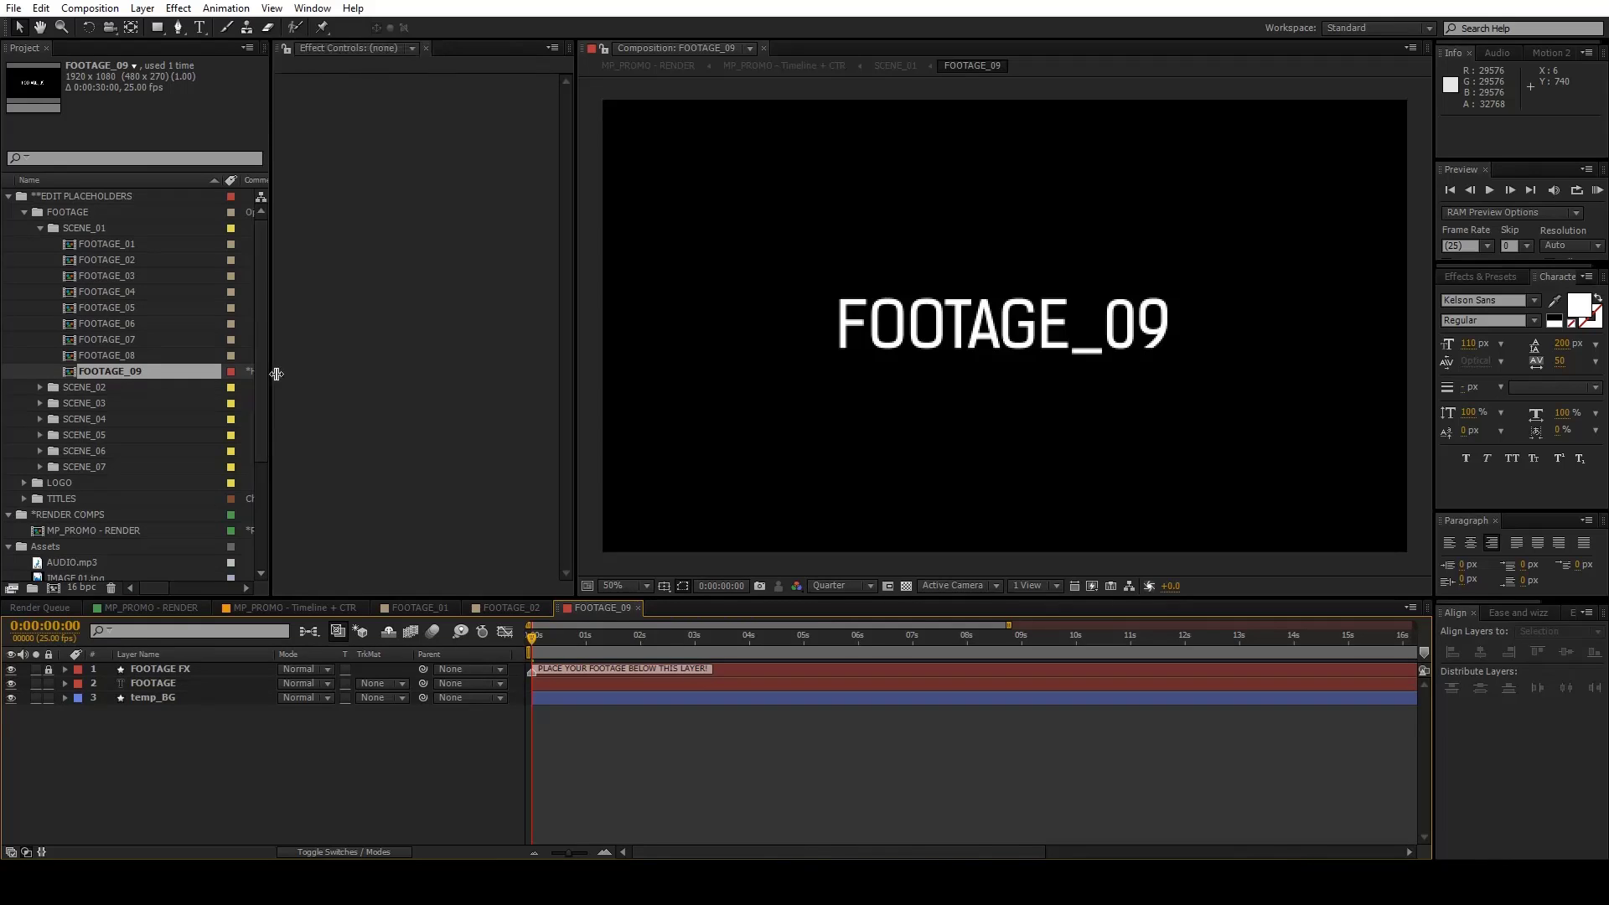
Add IMAGE 03.jpg to FOOTAGE_09 and scale it to 33%.
scroll(94, 524, "down", 2)
left_click_drag(84, 515, 176, 685)
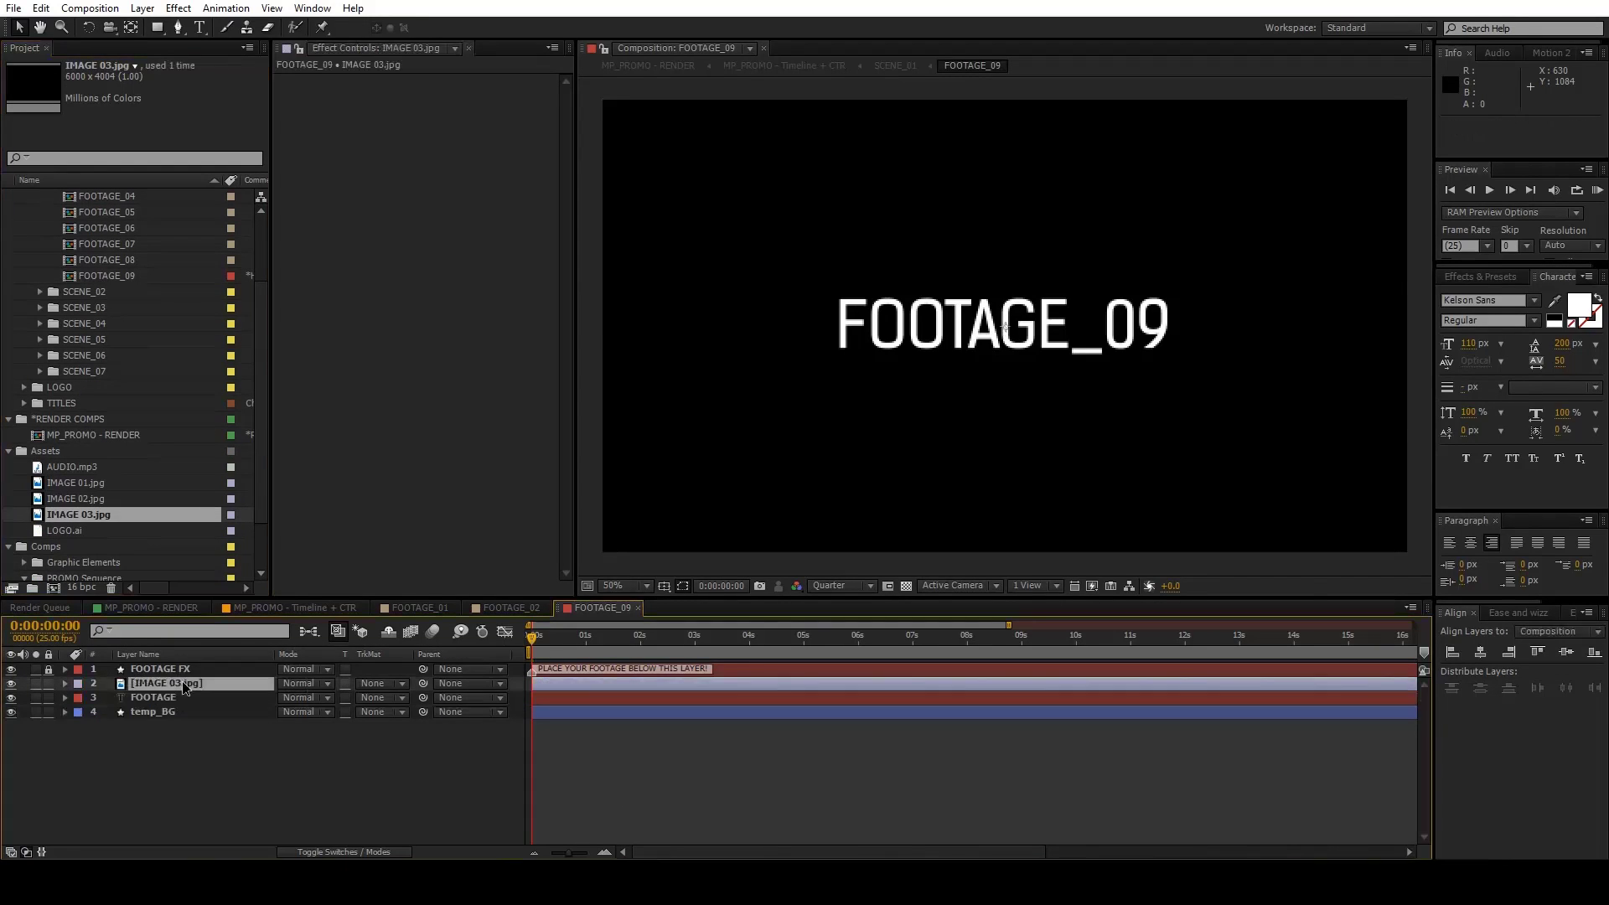
left_click(65, 684)
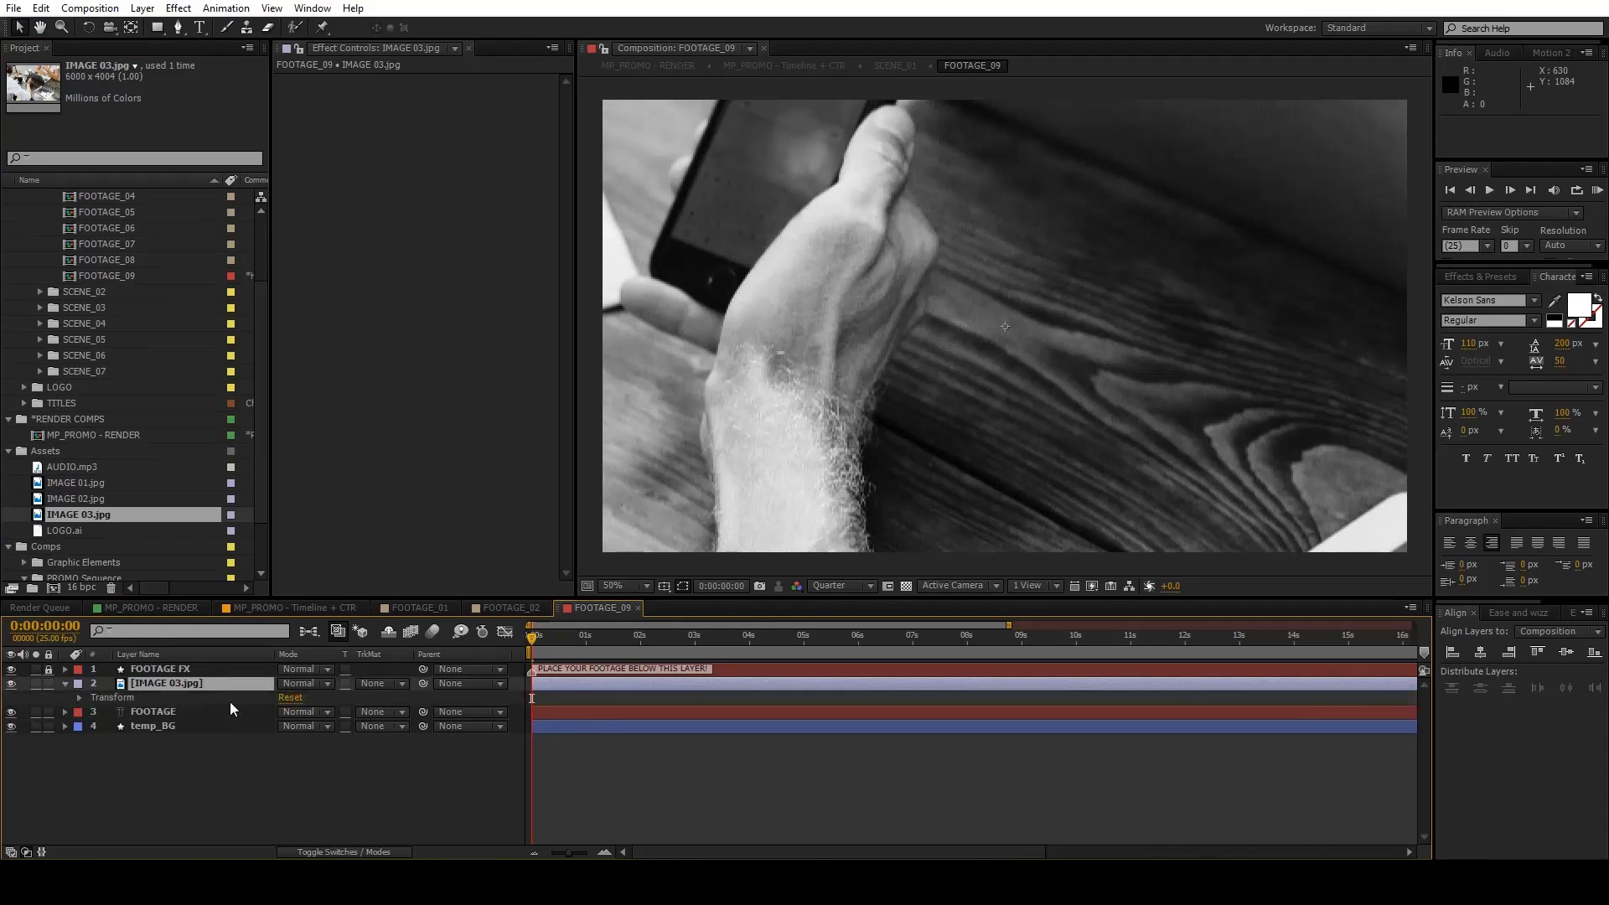
left_click(80, 697)
left_click_drag(329, 741, 281, 748)
key("Return")
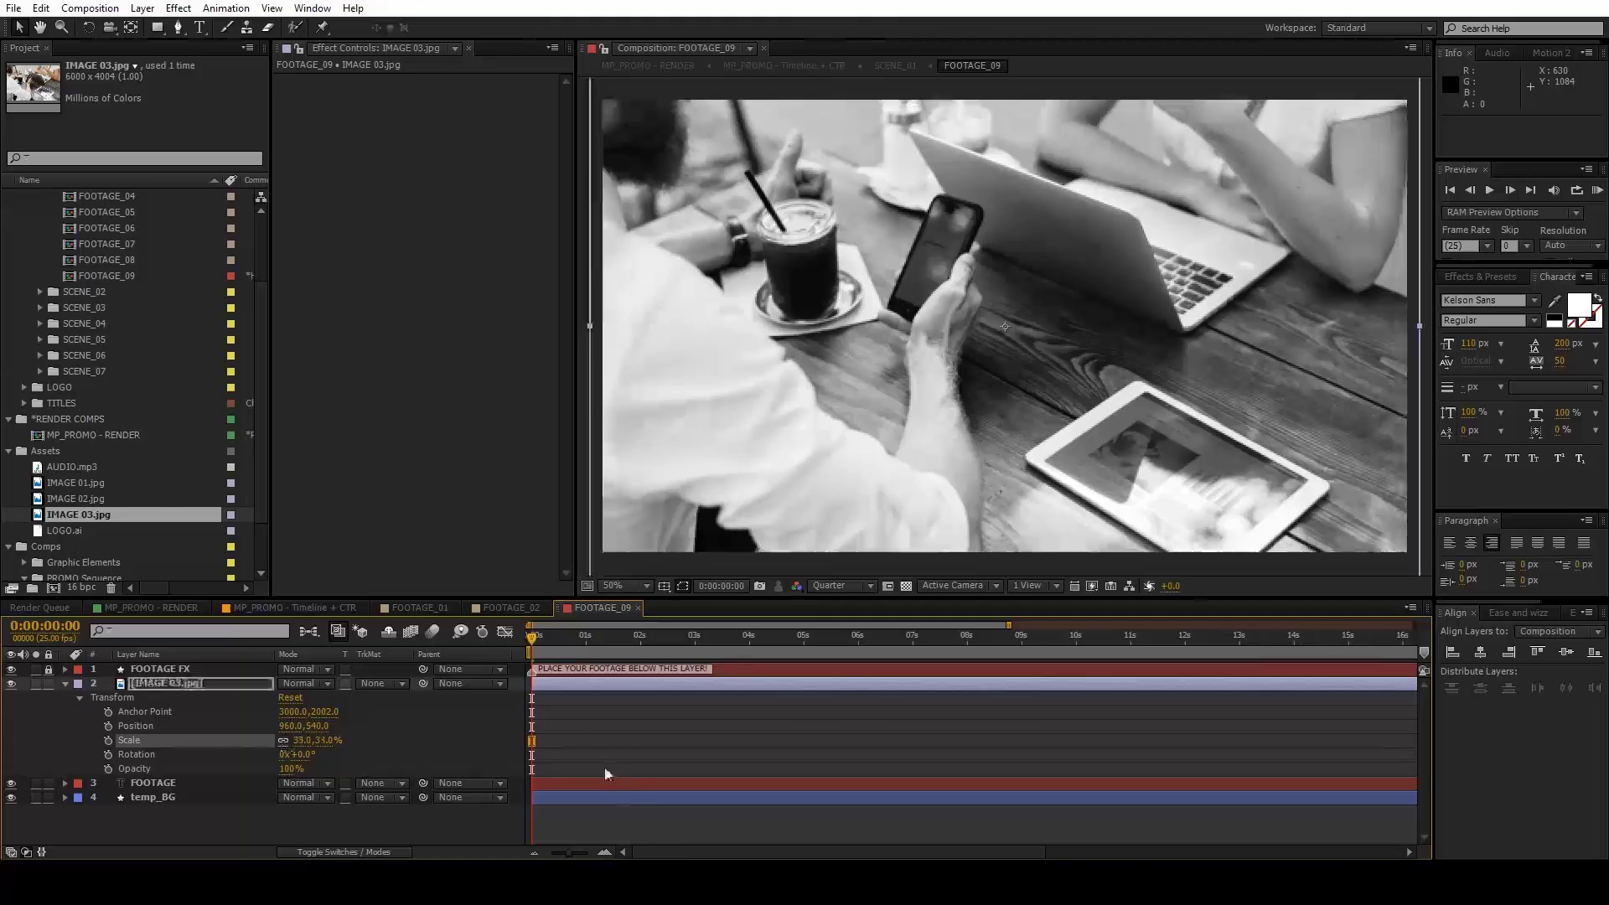
left_click(607, 773)
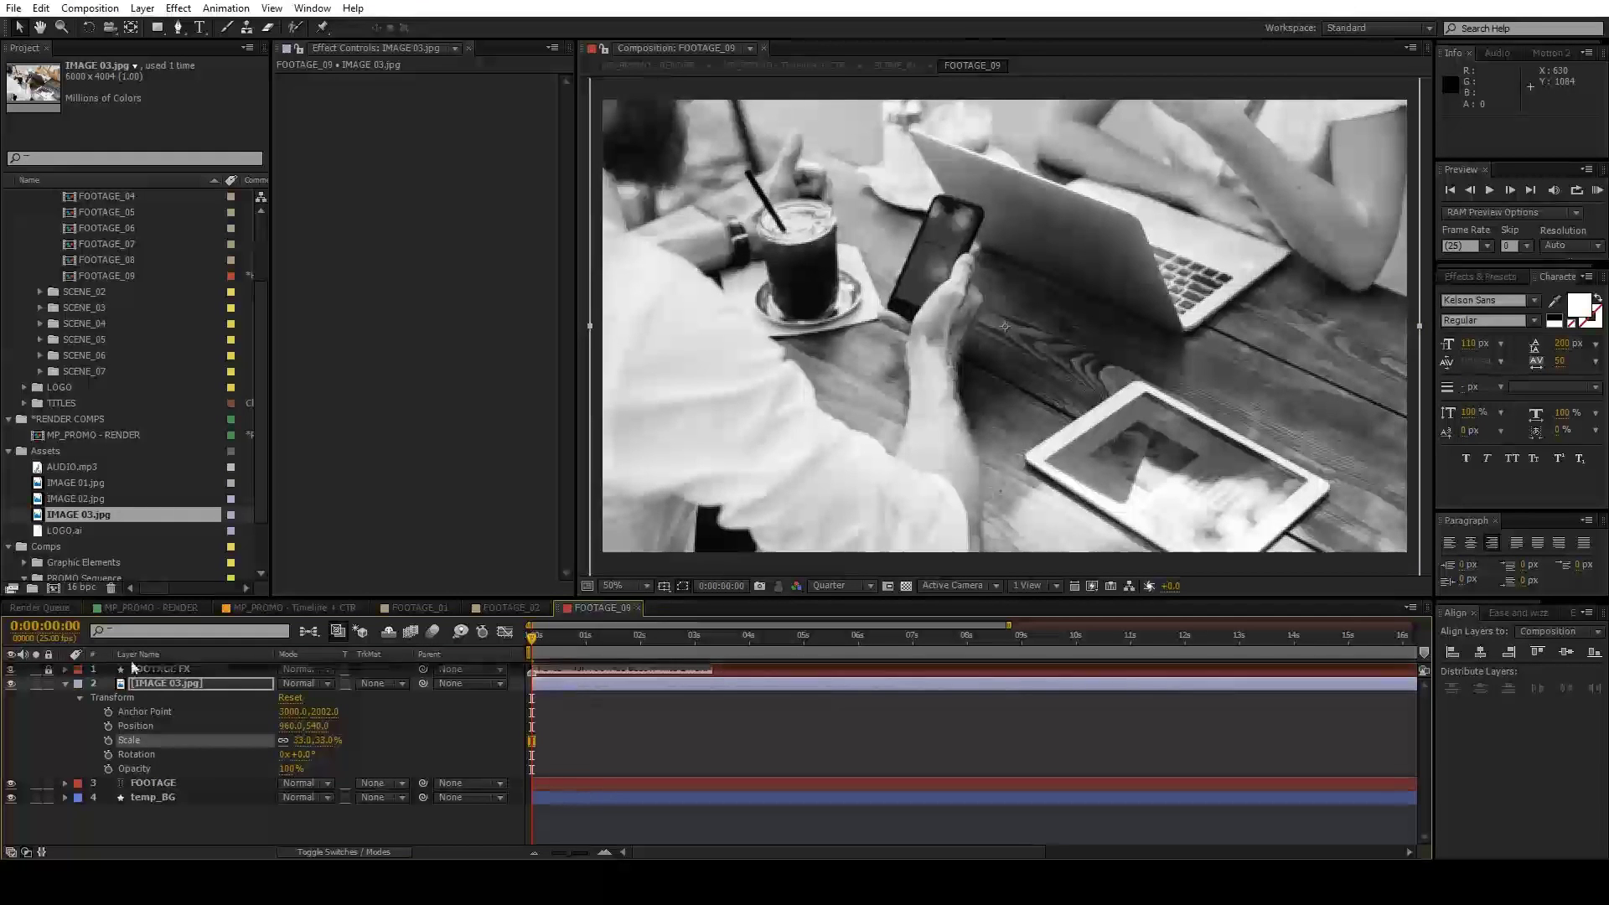
Scrub through the FOOTAGE FX tint fading out to reveal the full-colour image.
left_click(65, 669)
left_click(80, 712)
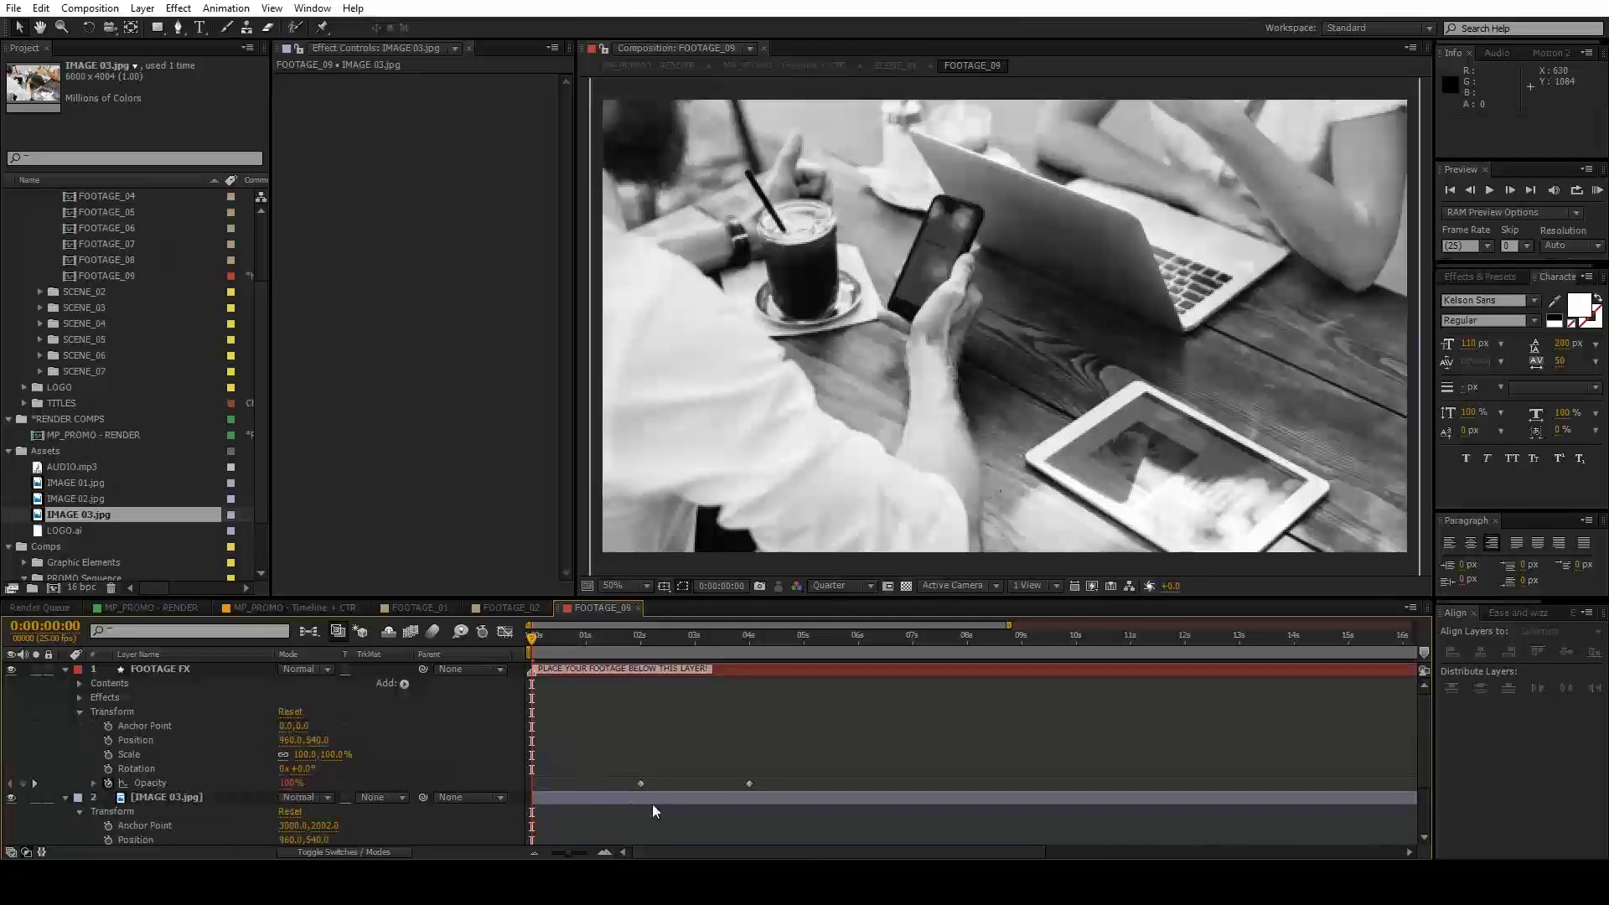
left_click_drag(641, 648, 786, 653)
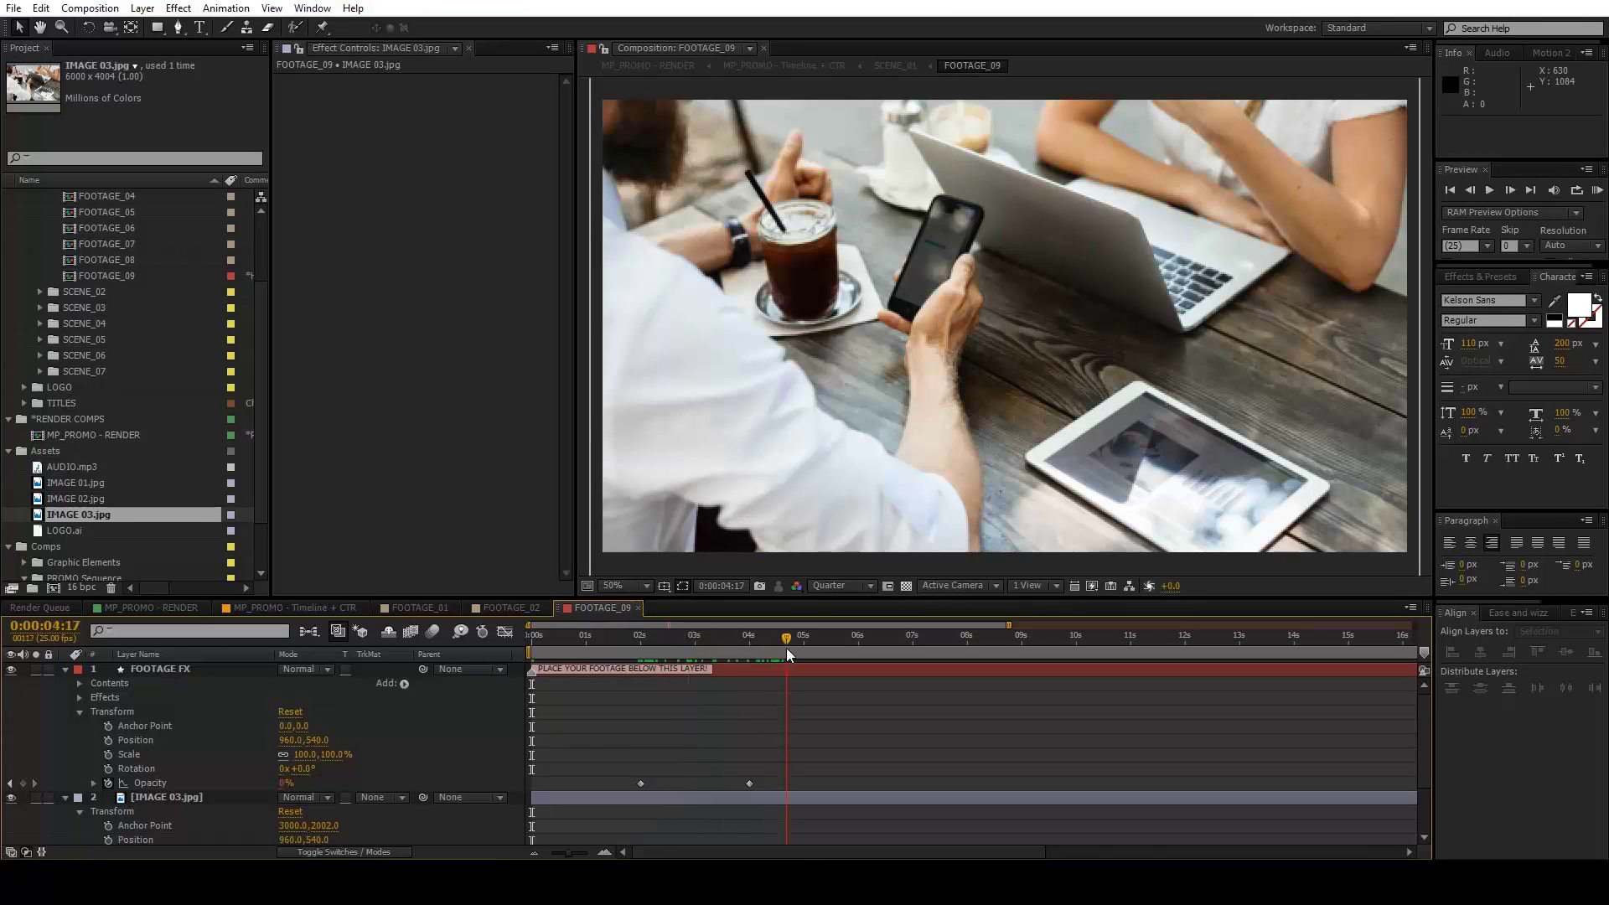
left_click(744, 675)
left_click(65, 669)
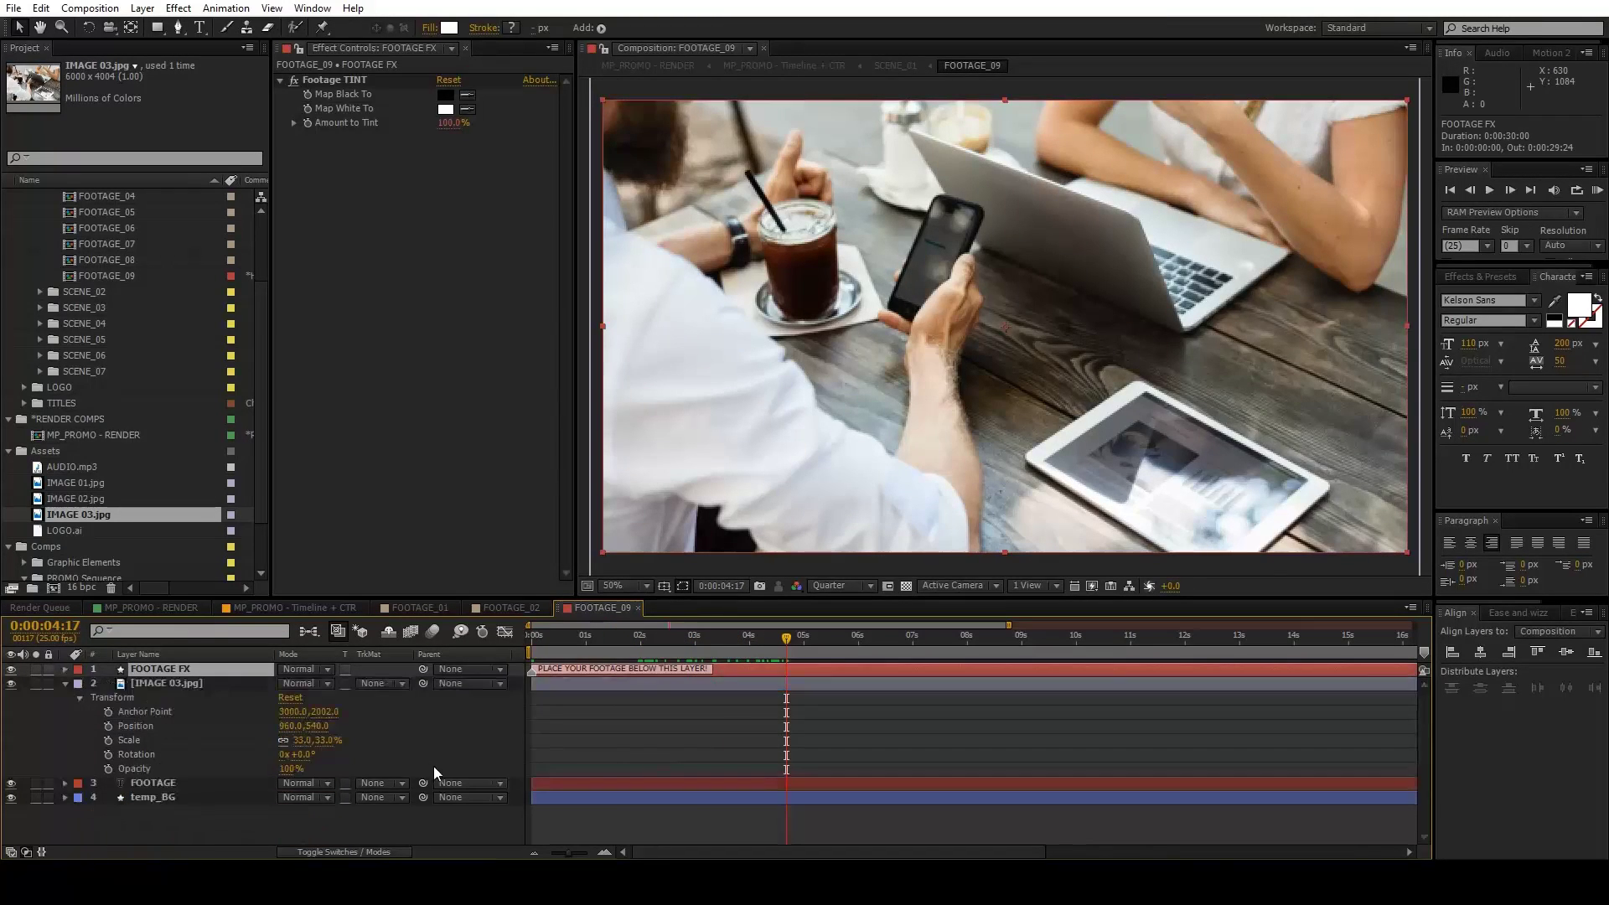
left_click(507, 758)
Collapse SCENE_01 and expand LOGO > SCENE_08 to list the logo comps.
scroll(159, 397, "up", 2)
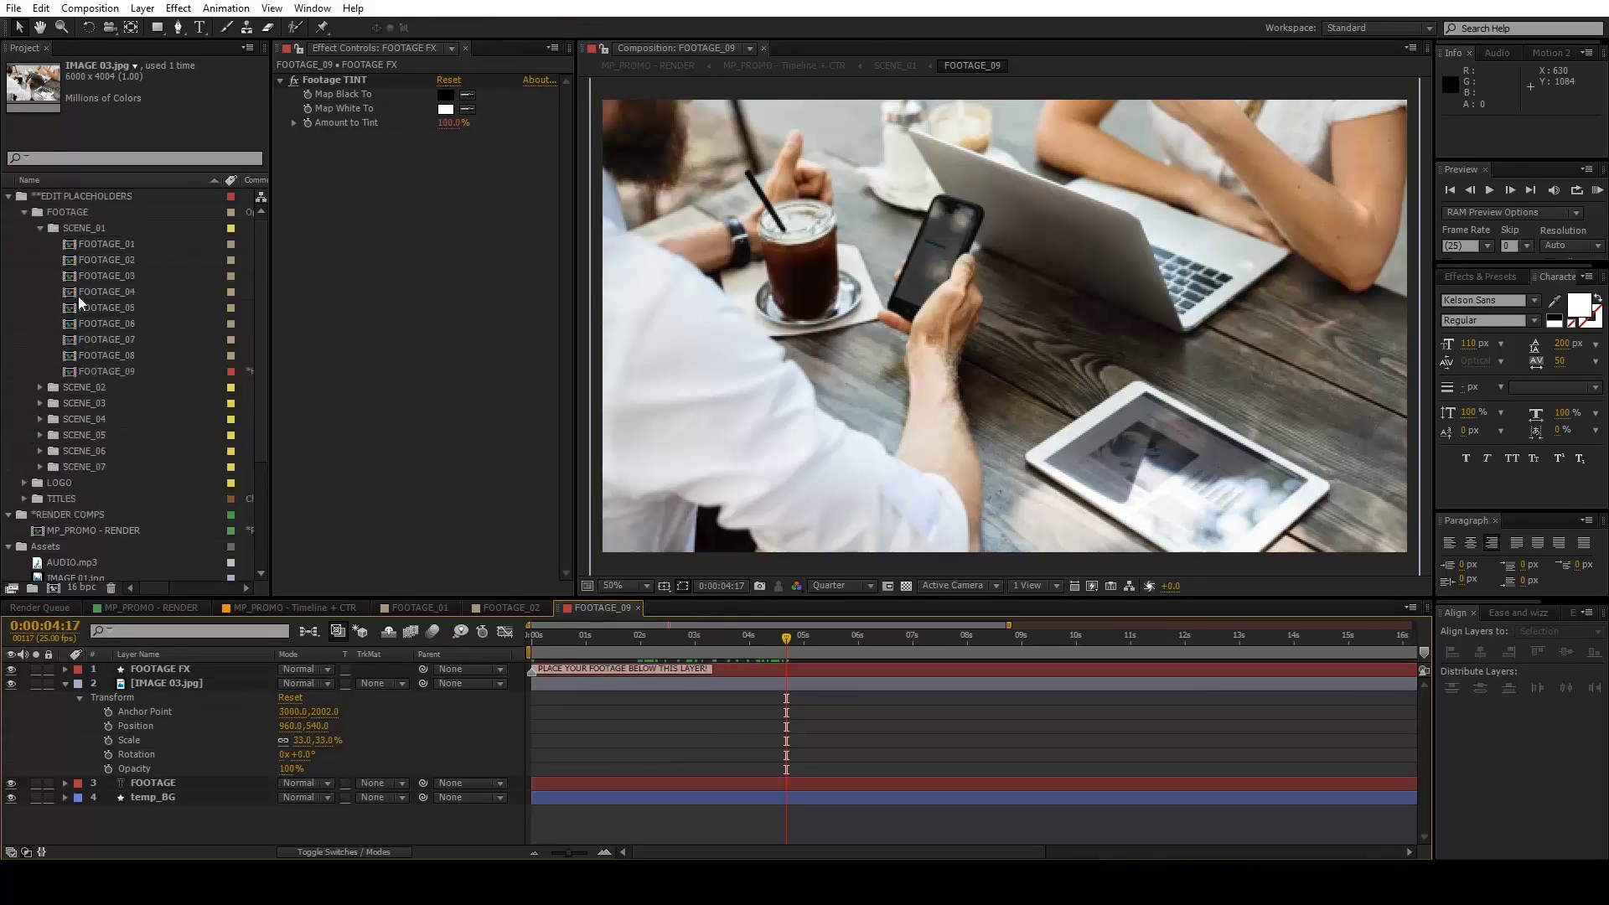
left_click(41, 228)
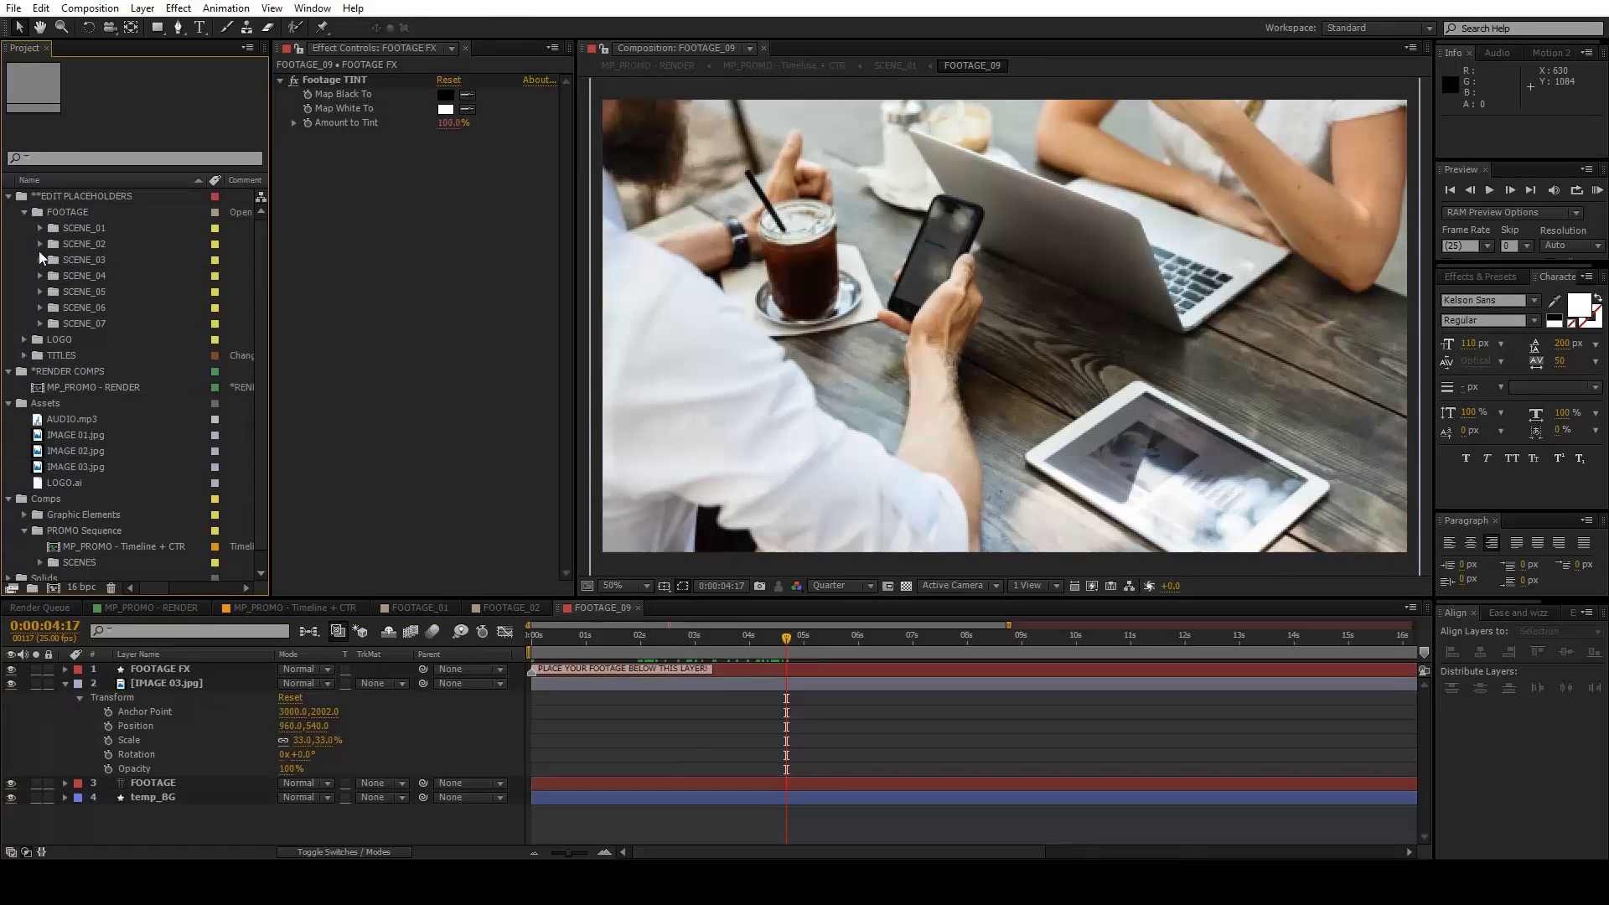
left_click(25, 340)
left_click(40, 355)
Open LOGO_REPLACE and add LOGO.ai as the top layer, scaled to 53%.
double_click(109, 371)
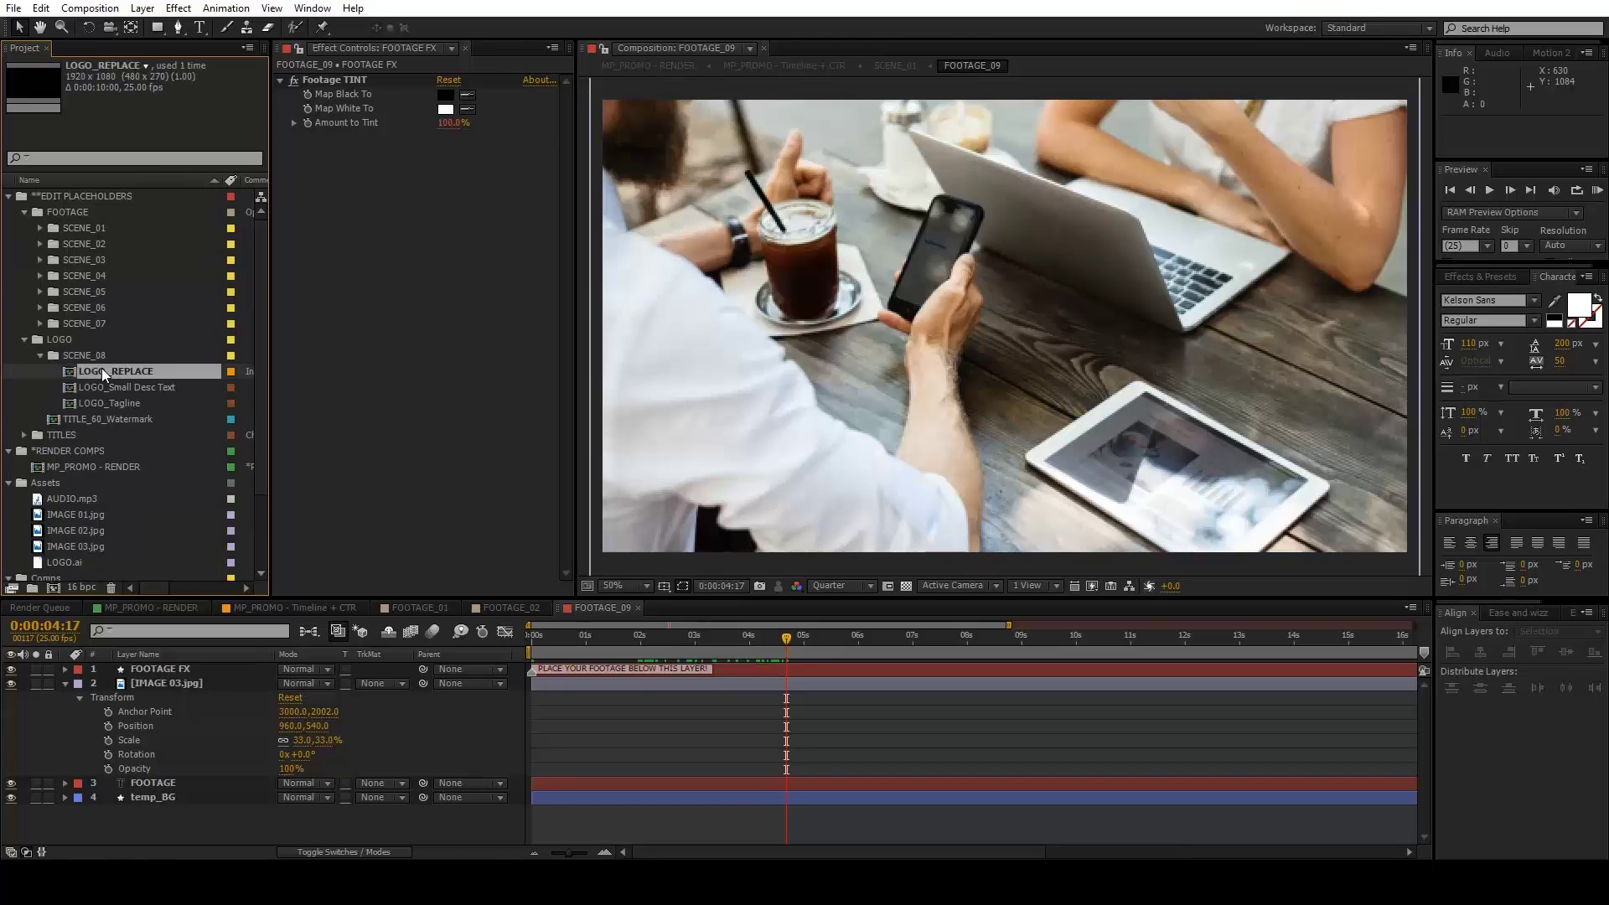
left_click_drag(740, 654, 731, 655)
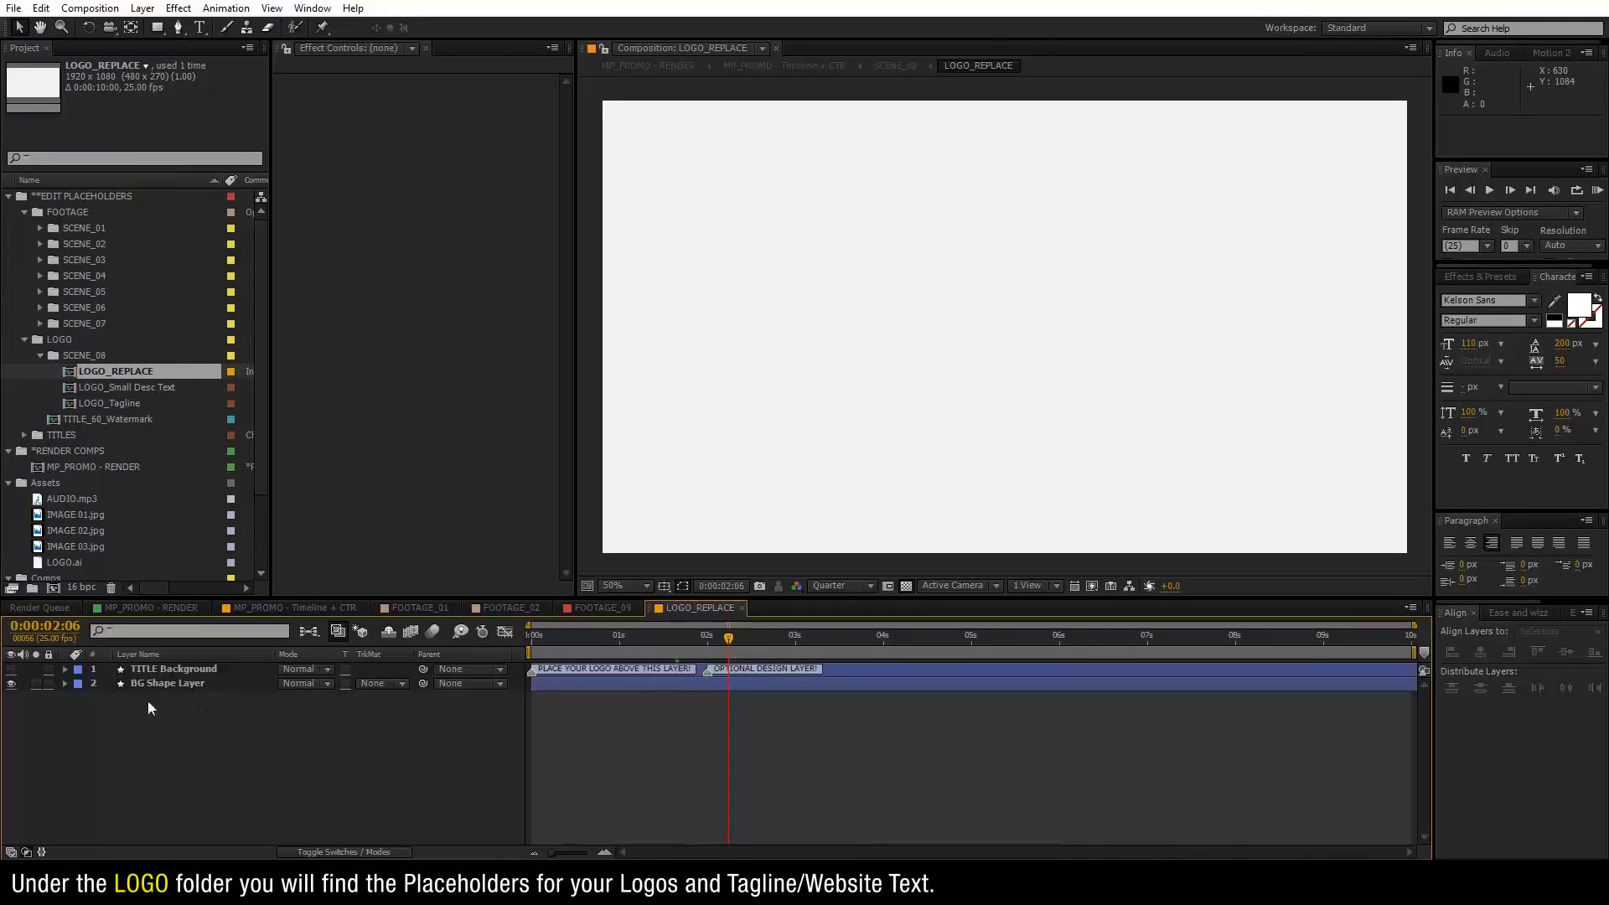
scroll(95, 577, "down", 2)
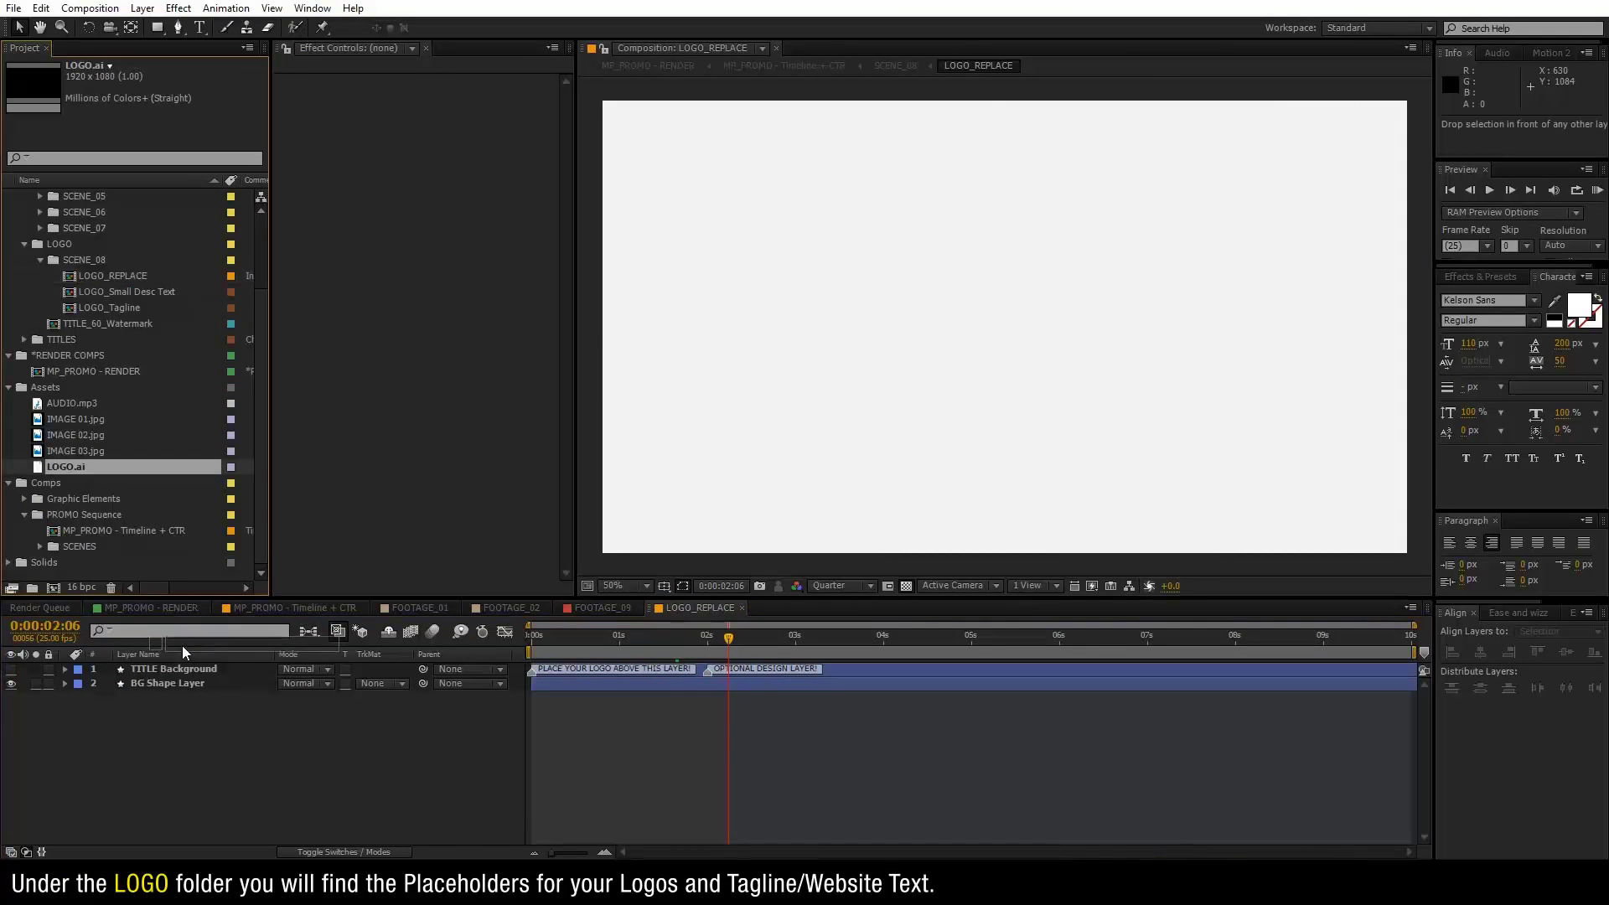
left_click_drag(66, 472, 182, 669)
left_click(332, 852)
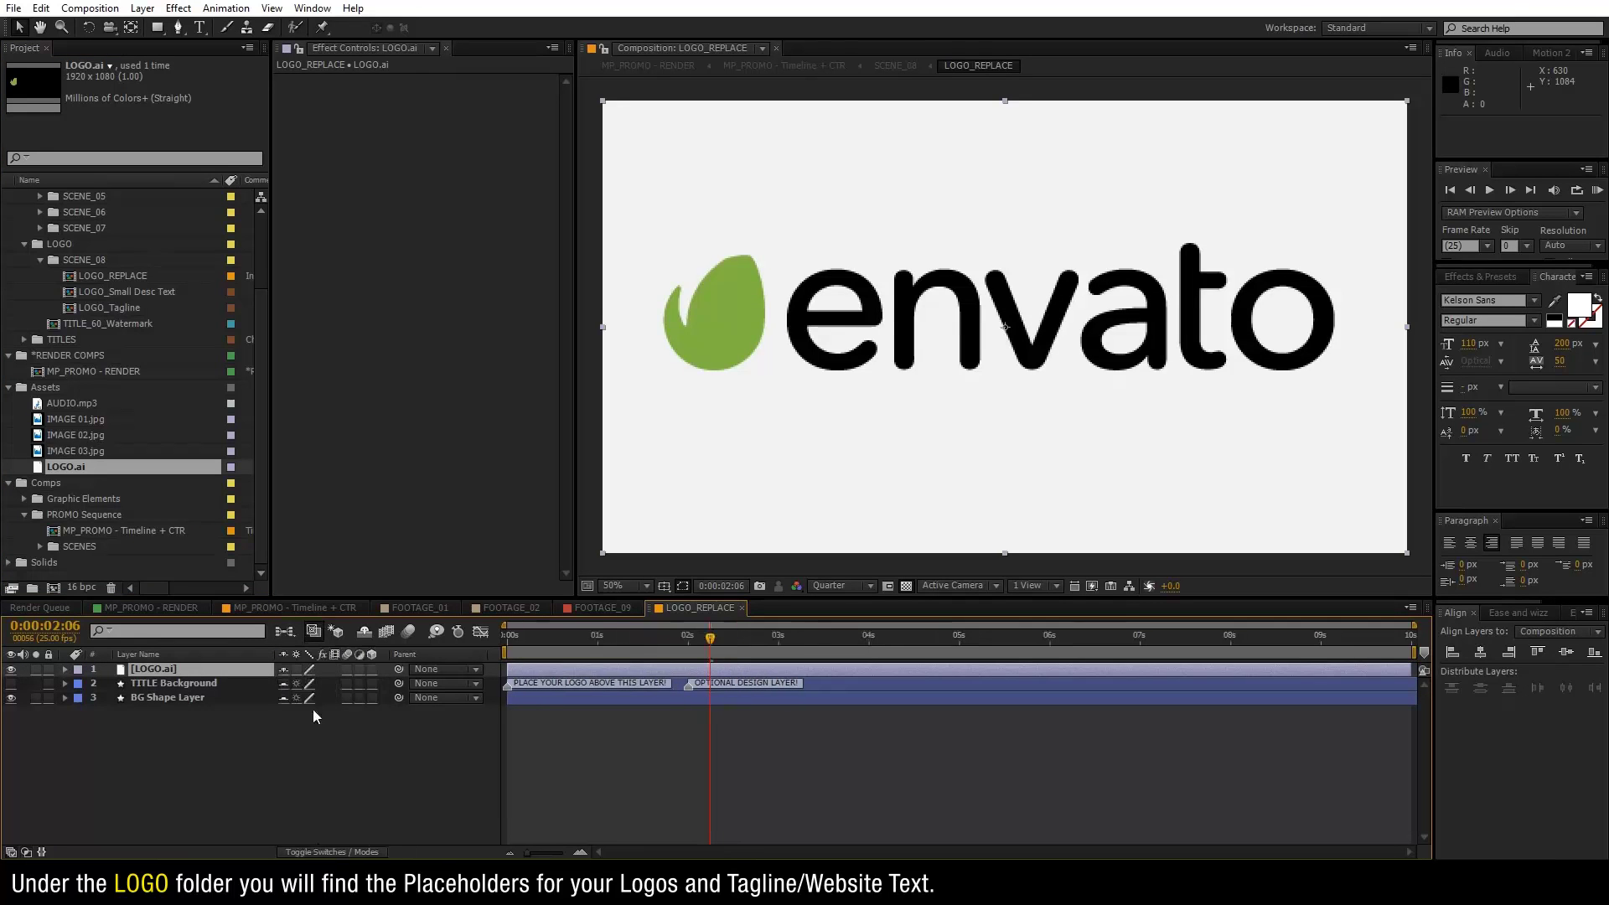
left_click(66, 670)
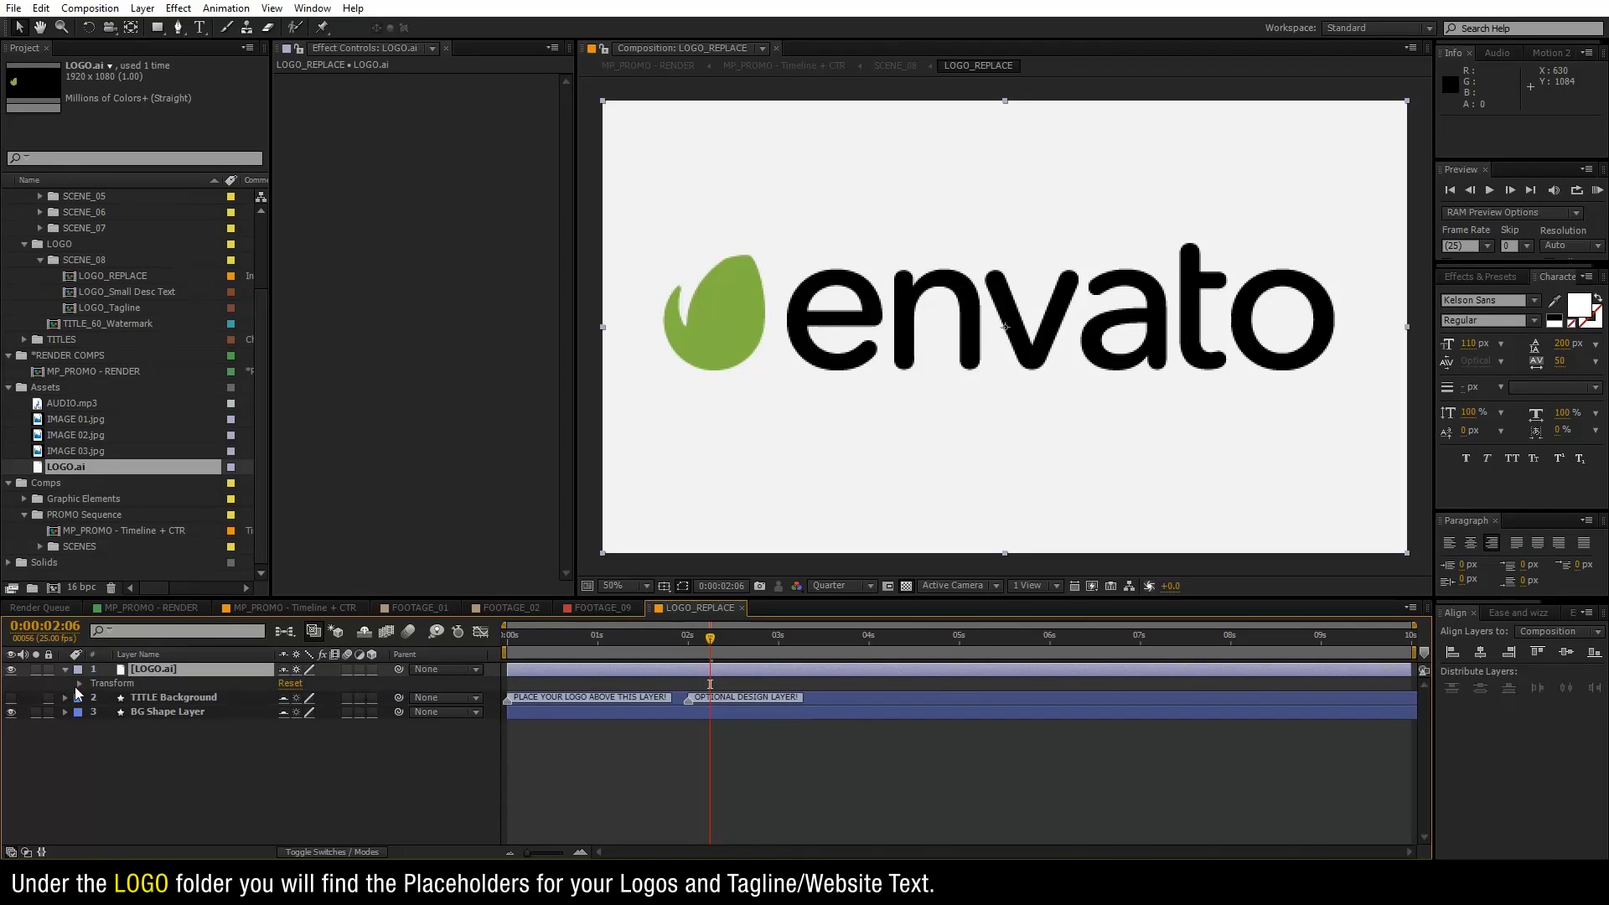
left_click(80, 683)
left_click_drag(319, 727, 299, 734)
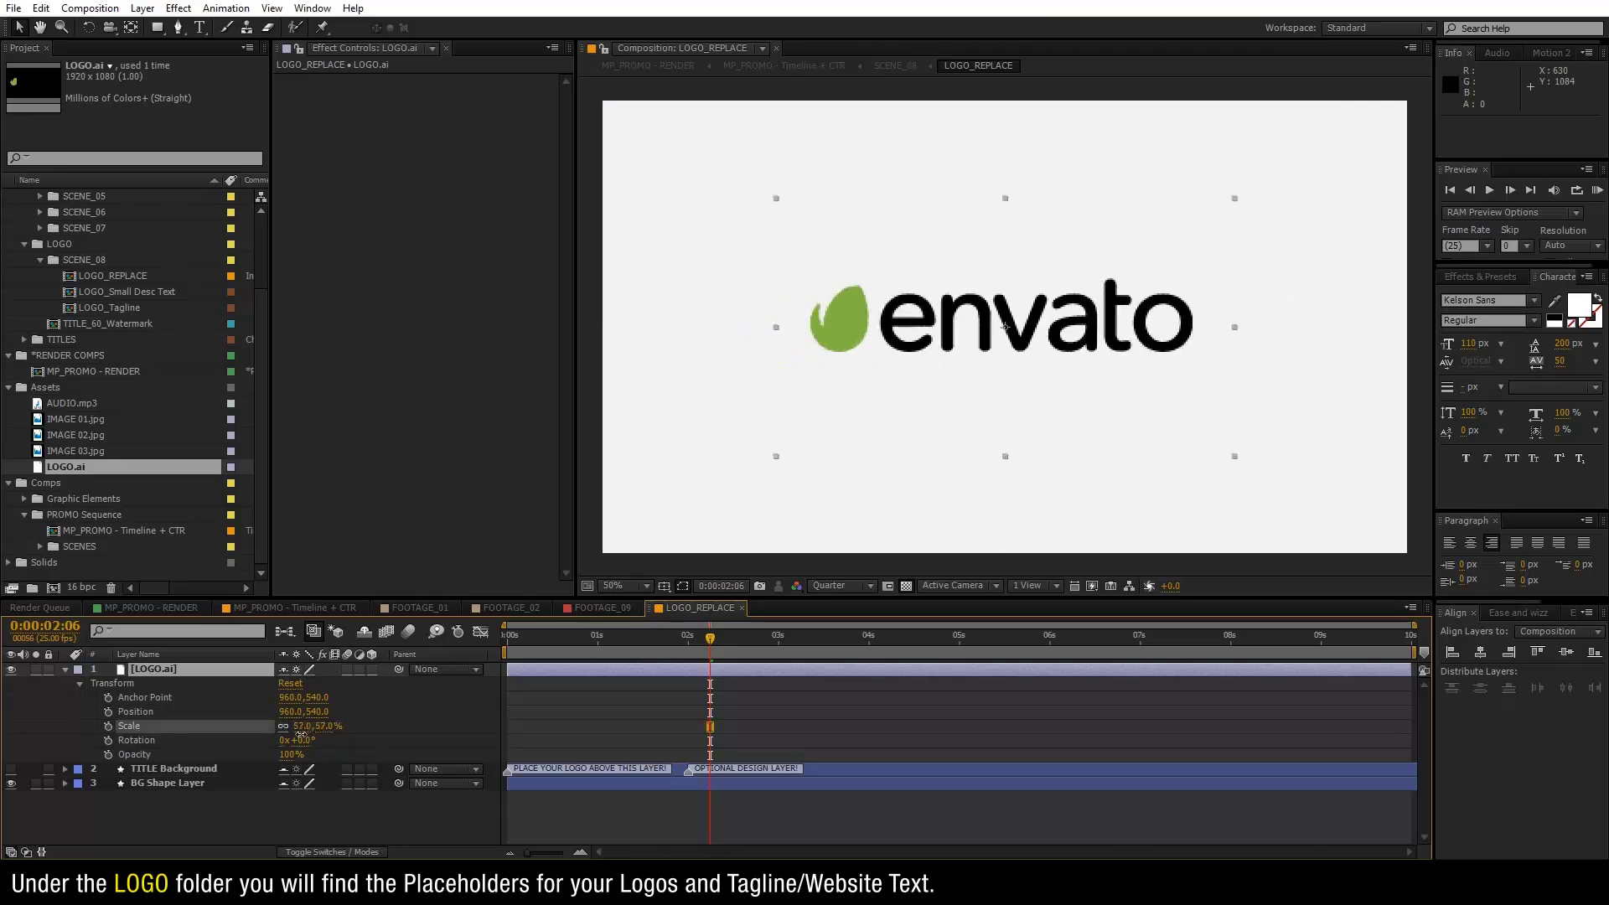
left_click(226, 789)
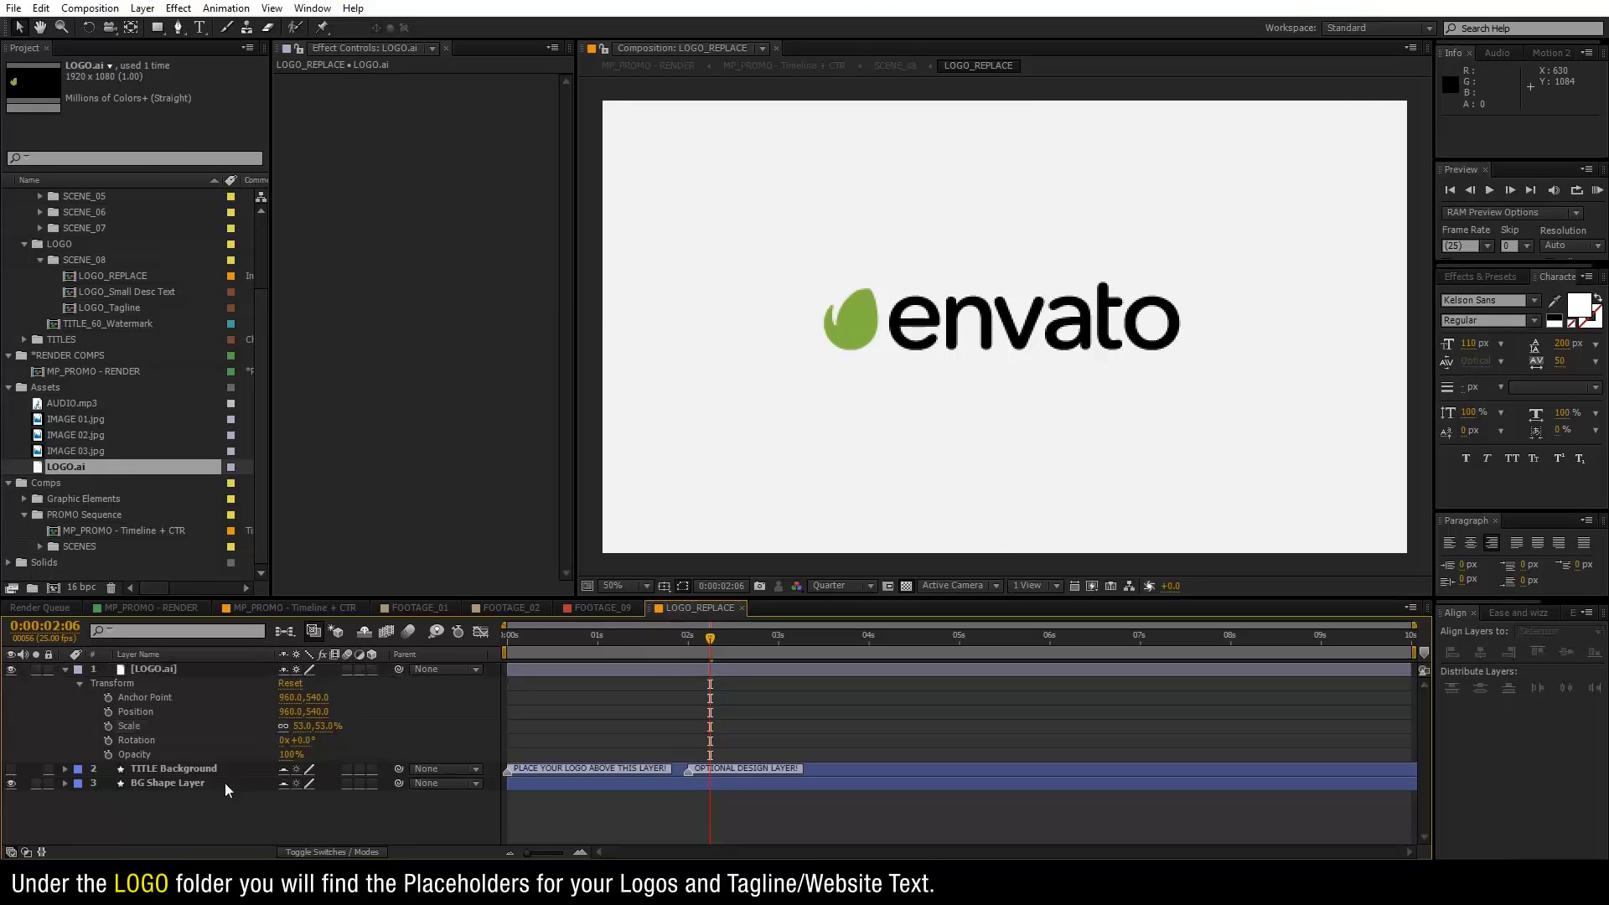
Hide the TITLE Background layer in LOGO_REPLACE.
left_click(163, 770)
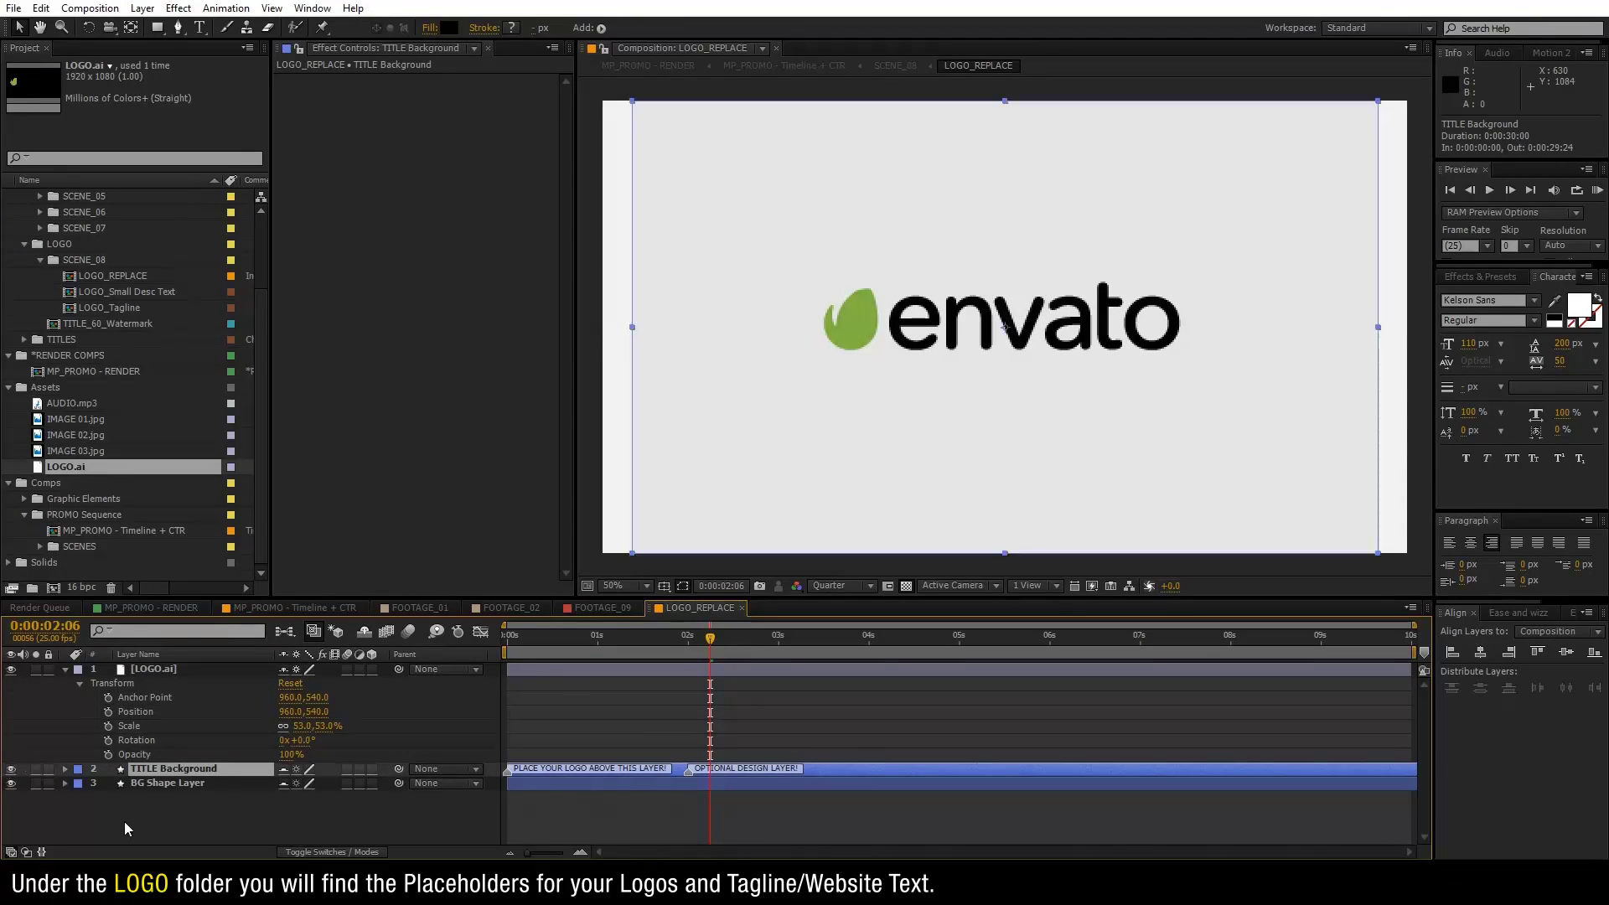
left_click(126, 829)
left_click(11, 769)
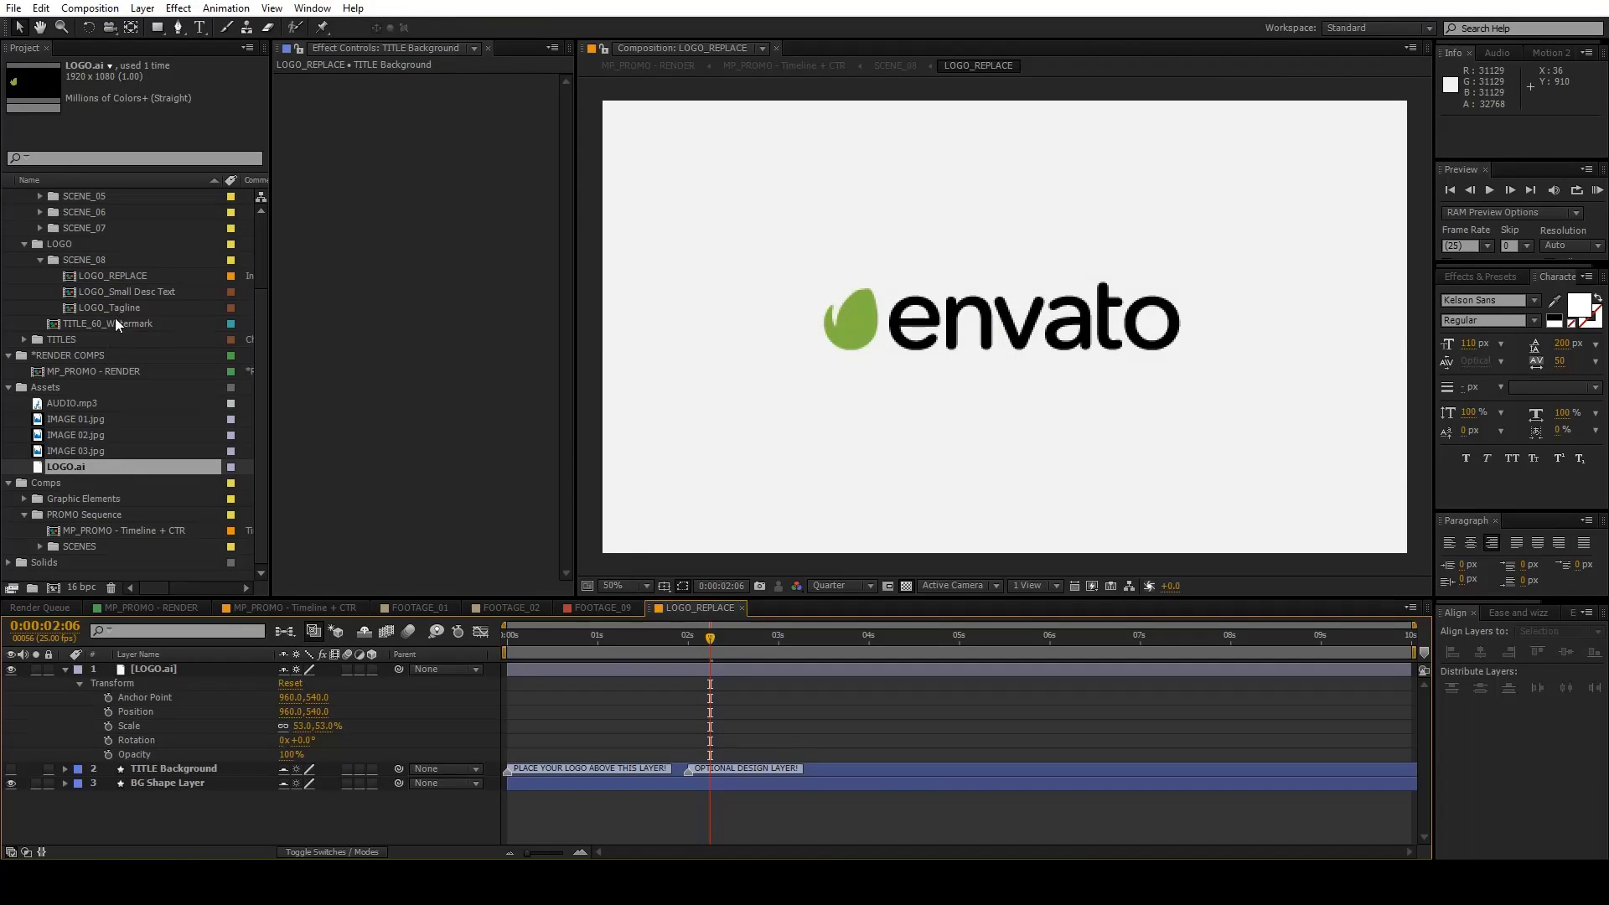
double_click(122, 292)
Replace the promo web address in LOGO_Small Desc Text with MYwebsite.com.
left_click(726, 638)
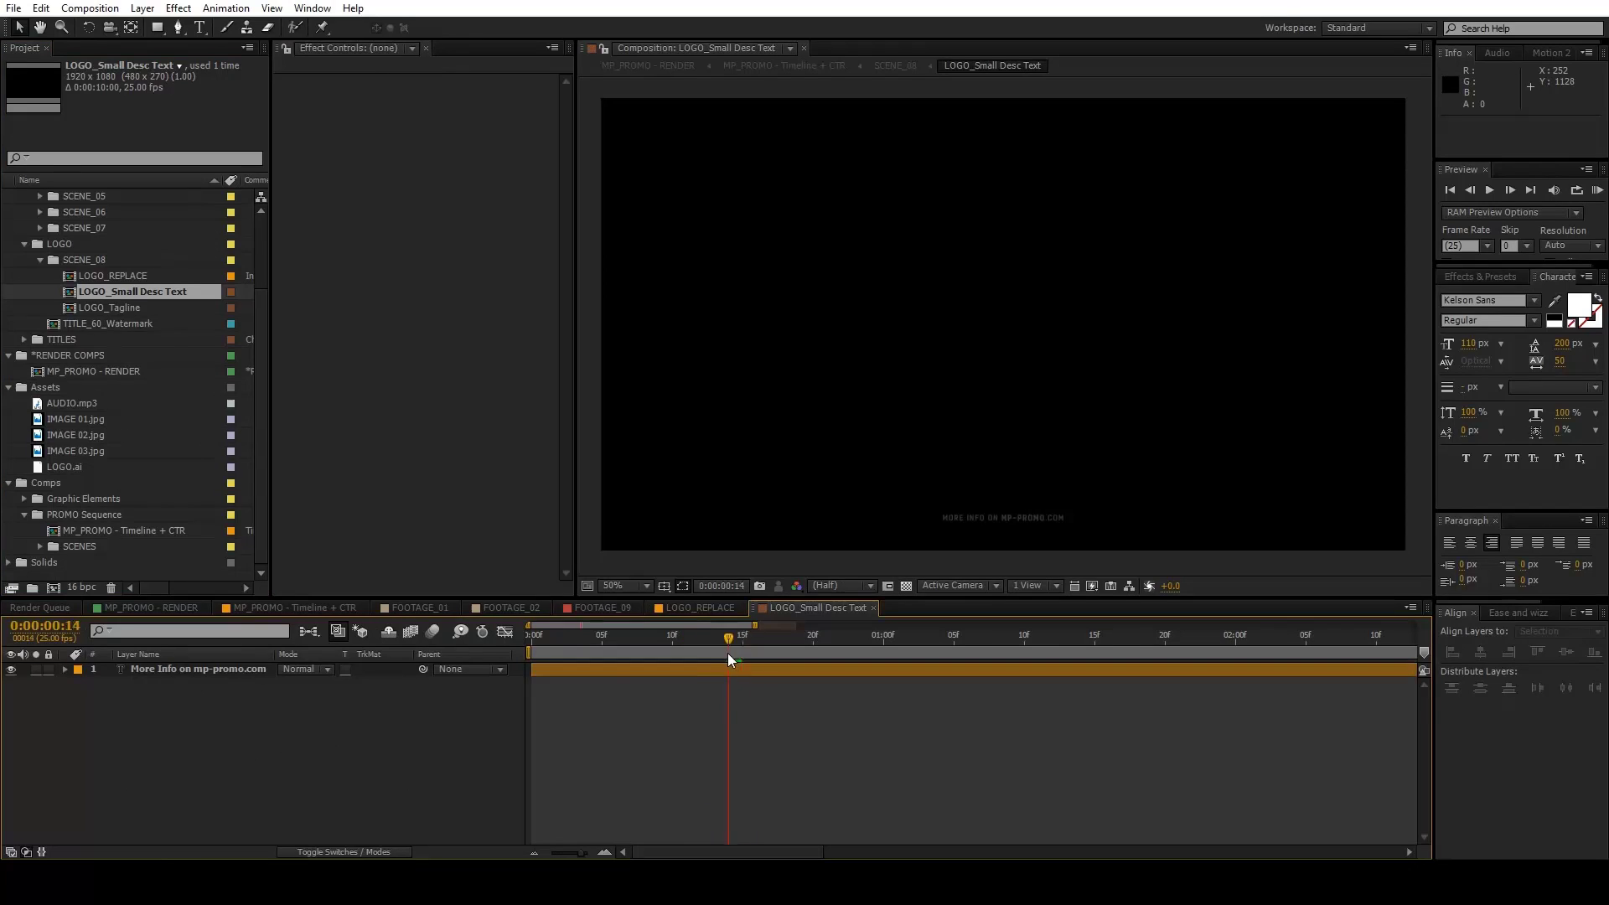
left_click(252, 668)
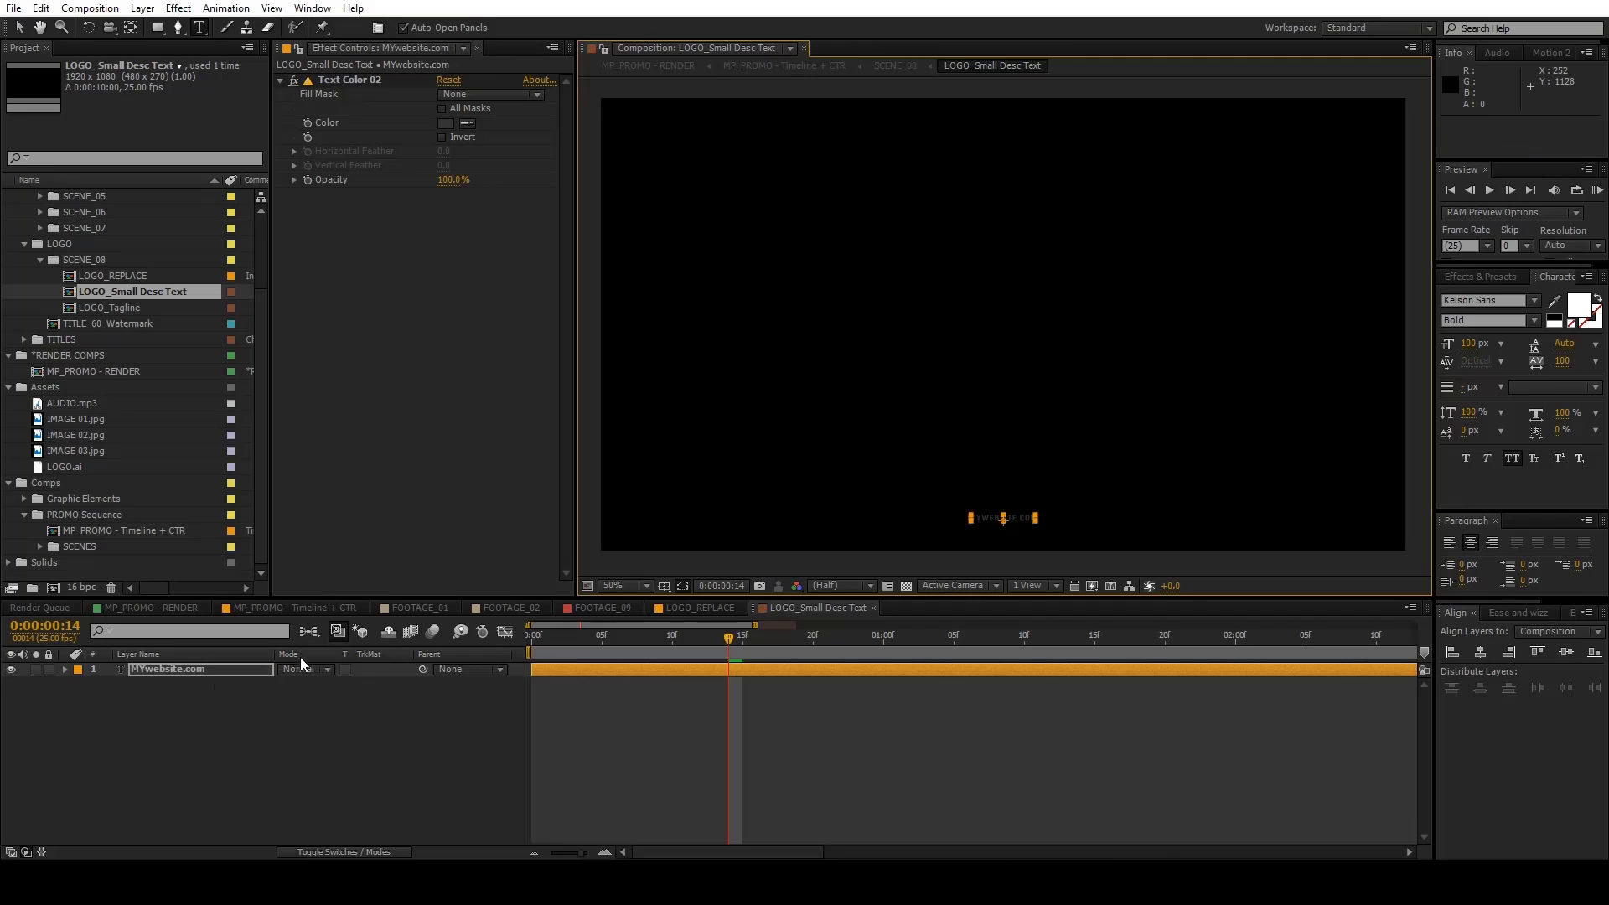
left_click(151, 728)
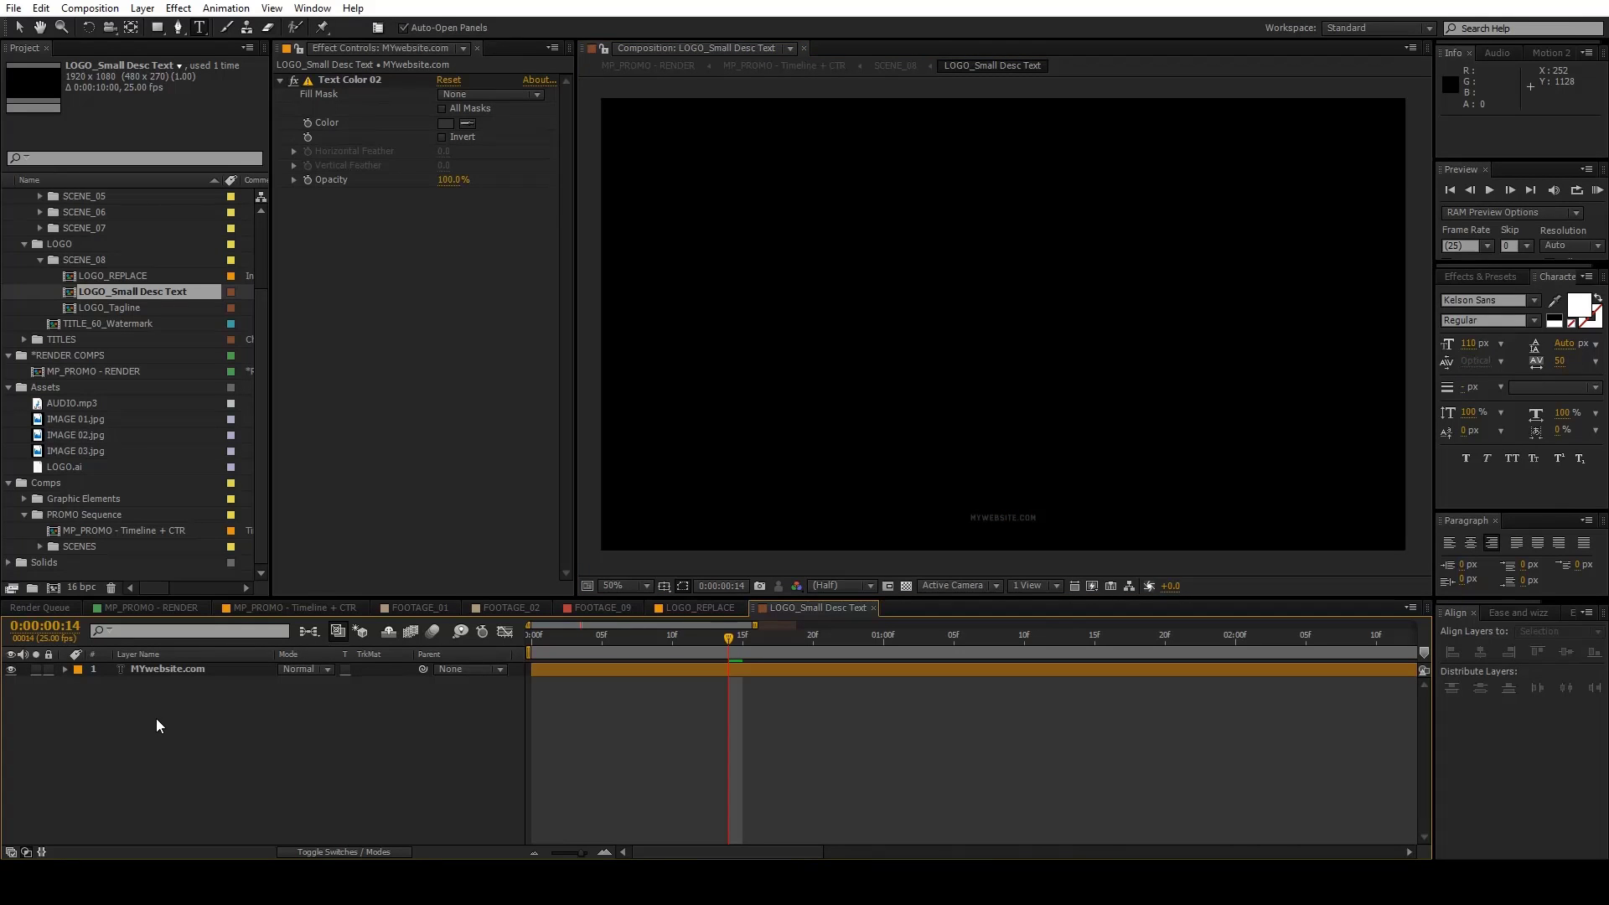
double_click(113, 308)
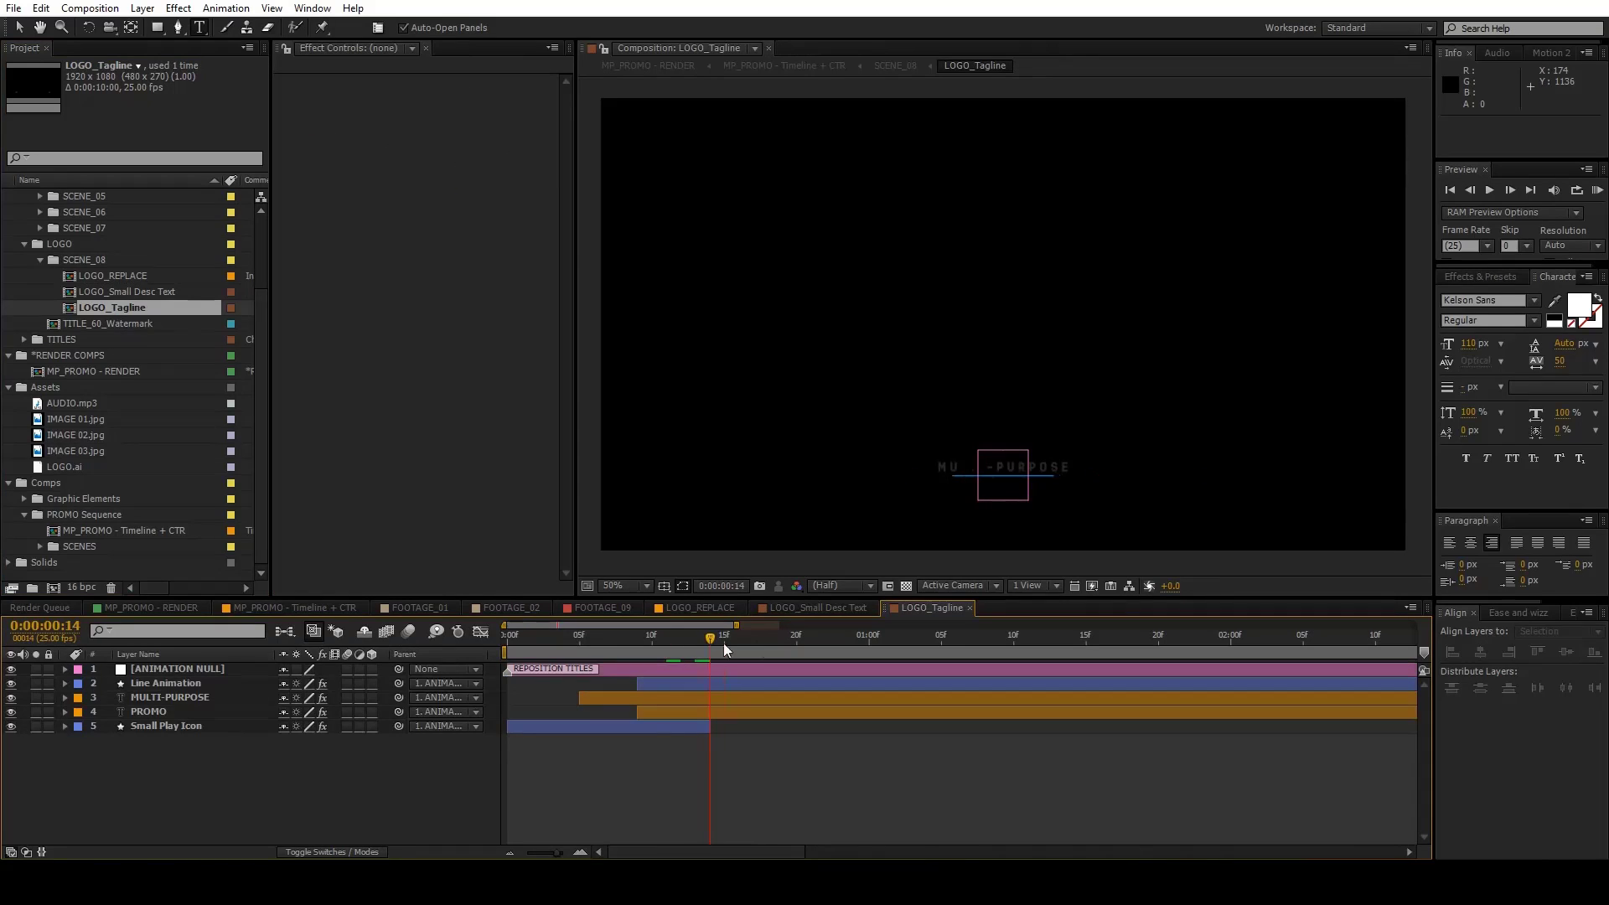
Retype the tagline lines as MY TAGLINE and GOES HERE, then preview the animation.
left_click_drag(726, 650, 811, 645)
left_click(201, 697)
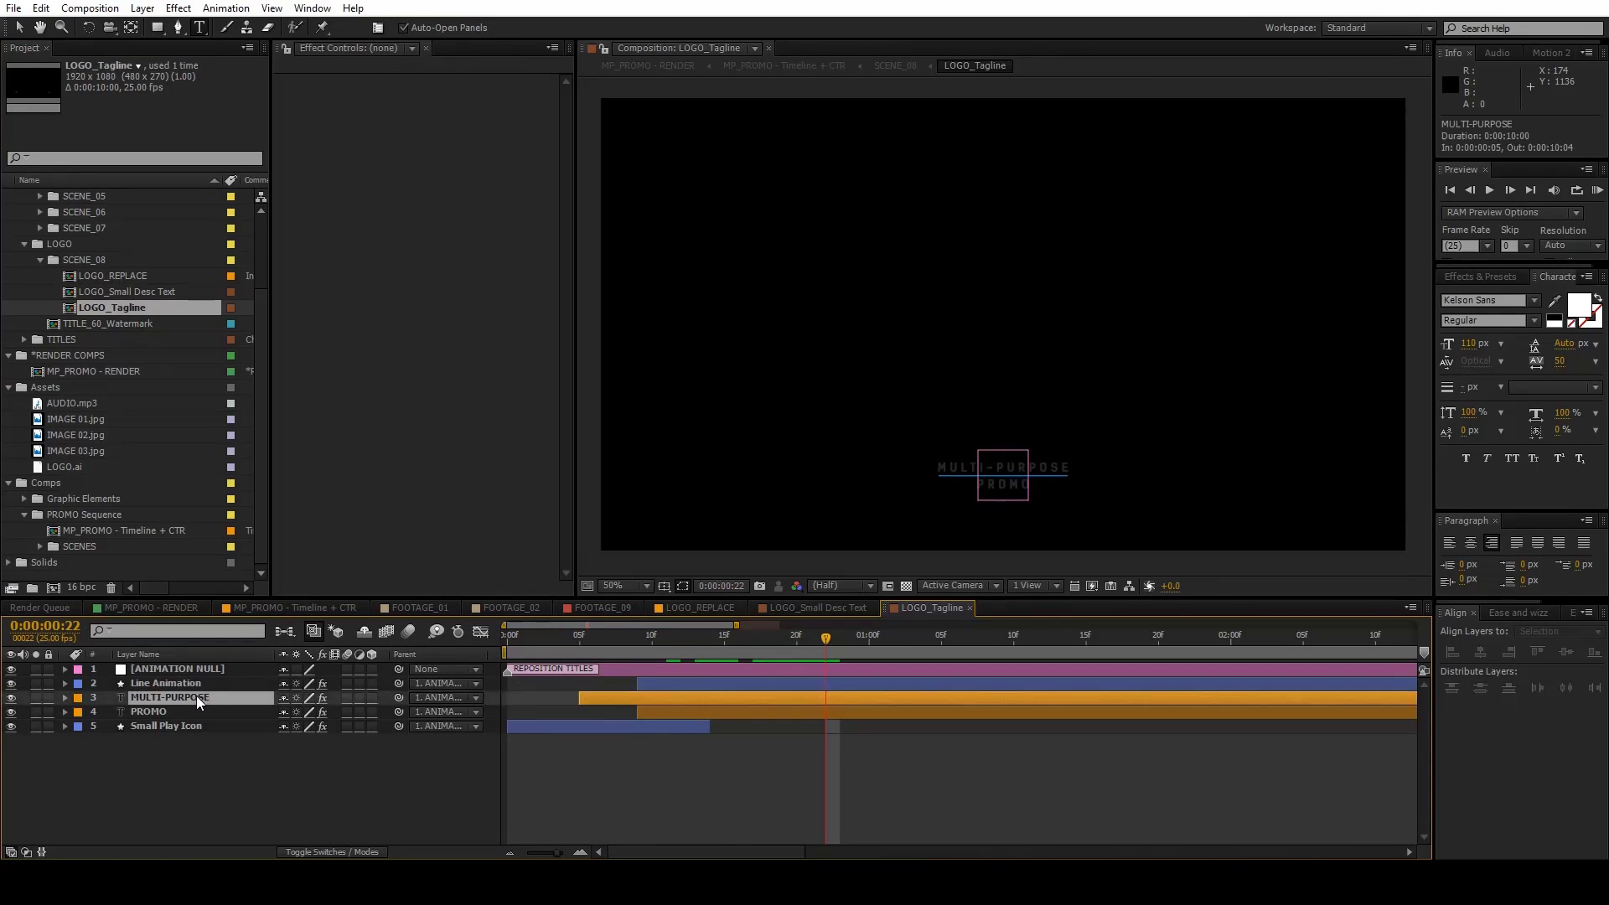
type("MY TAGLINE")
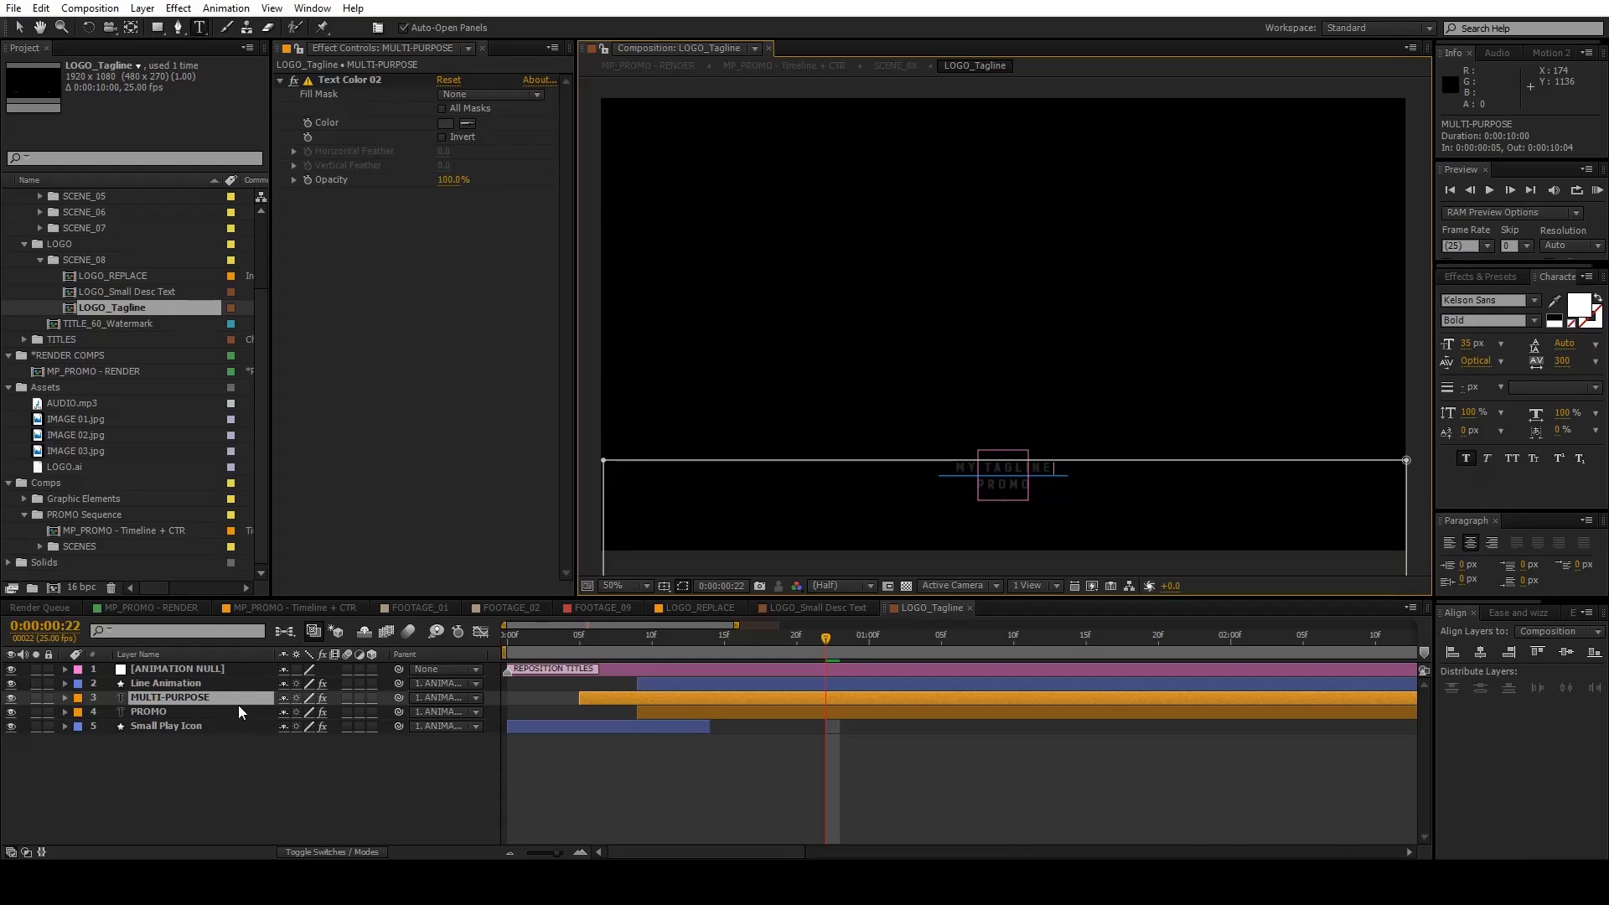
left_click(164, 713)
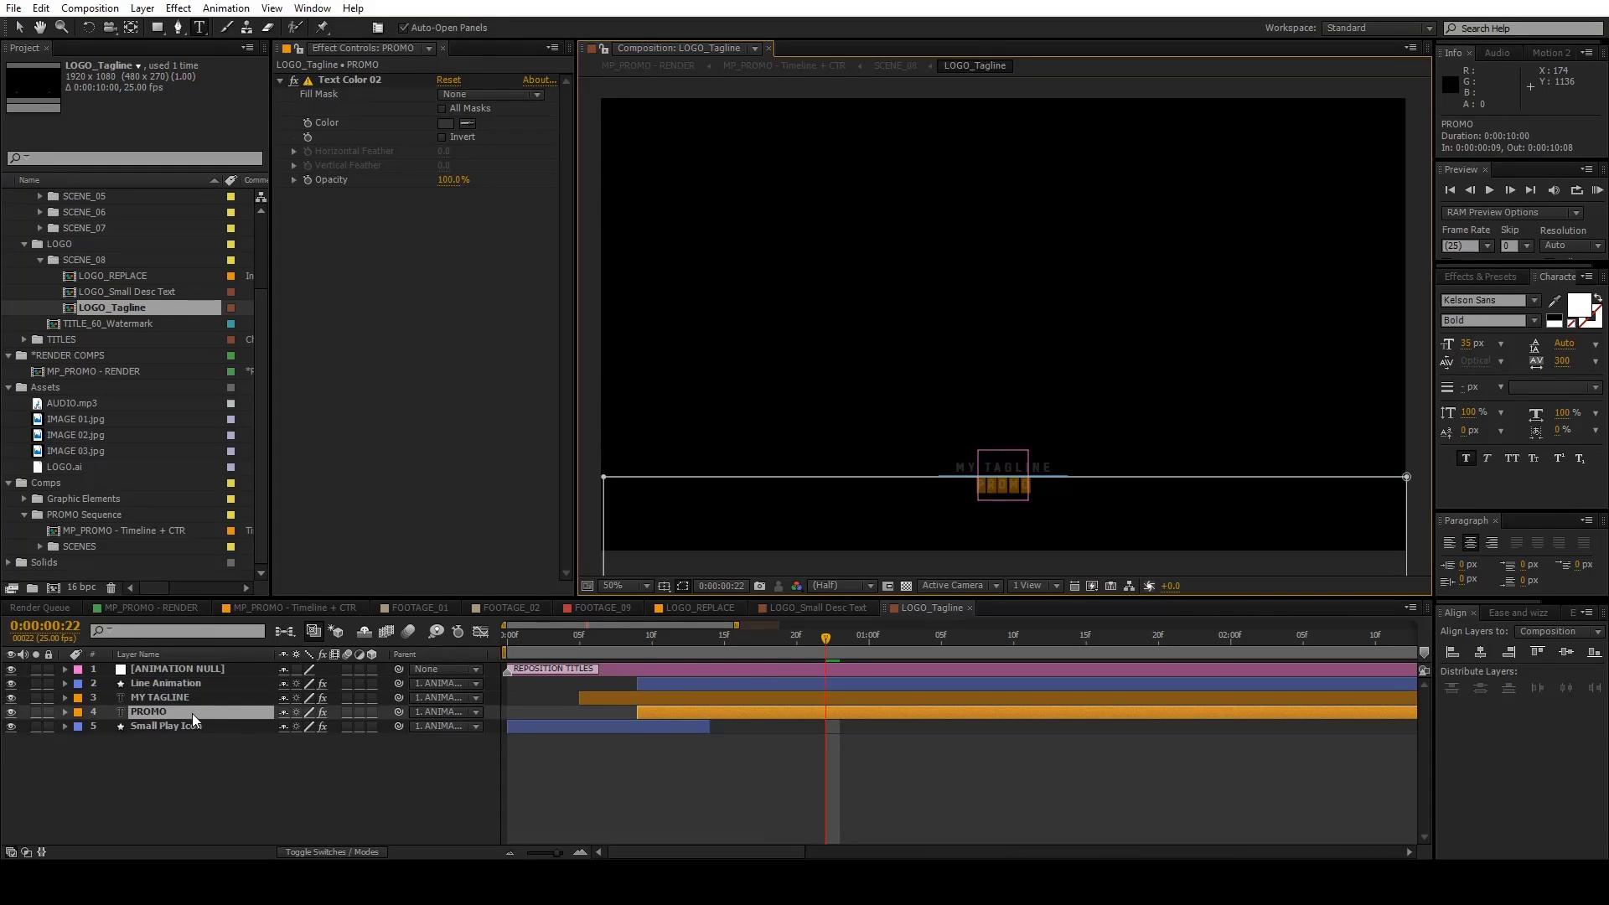
type("GOES HERE")
left_click(195, 719)
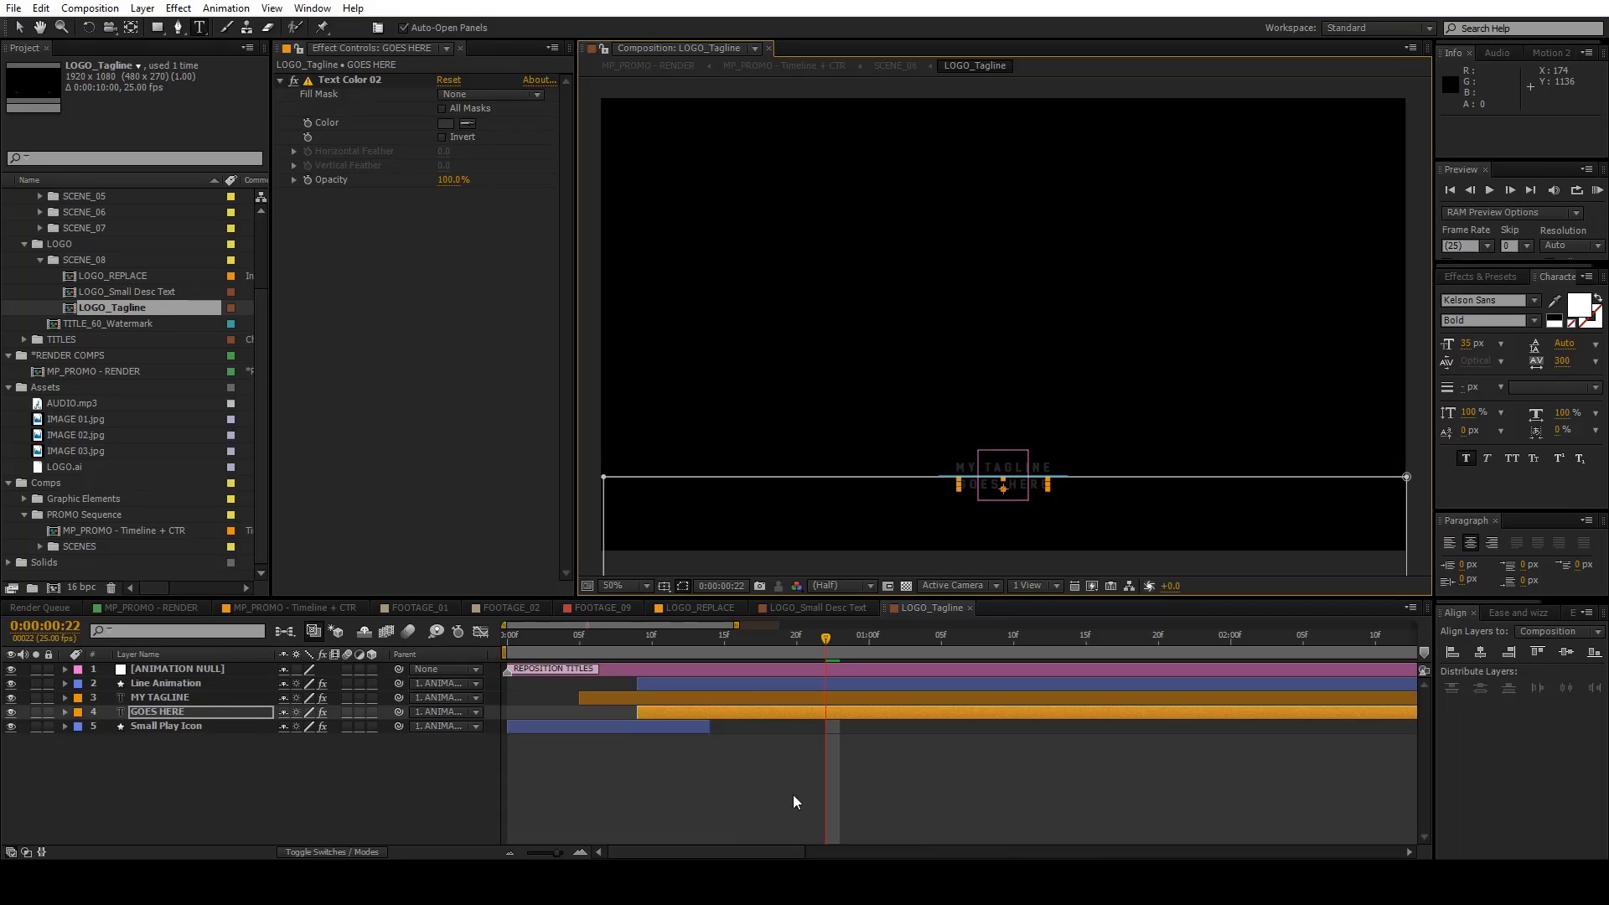
left_click(796, 765)
left_click_drag(826, 643, 850, 648)
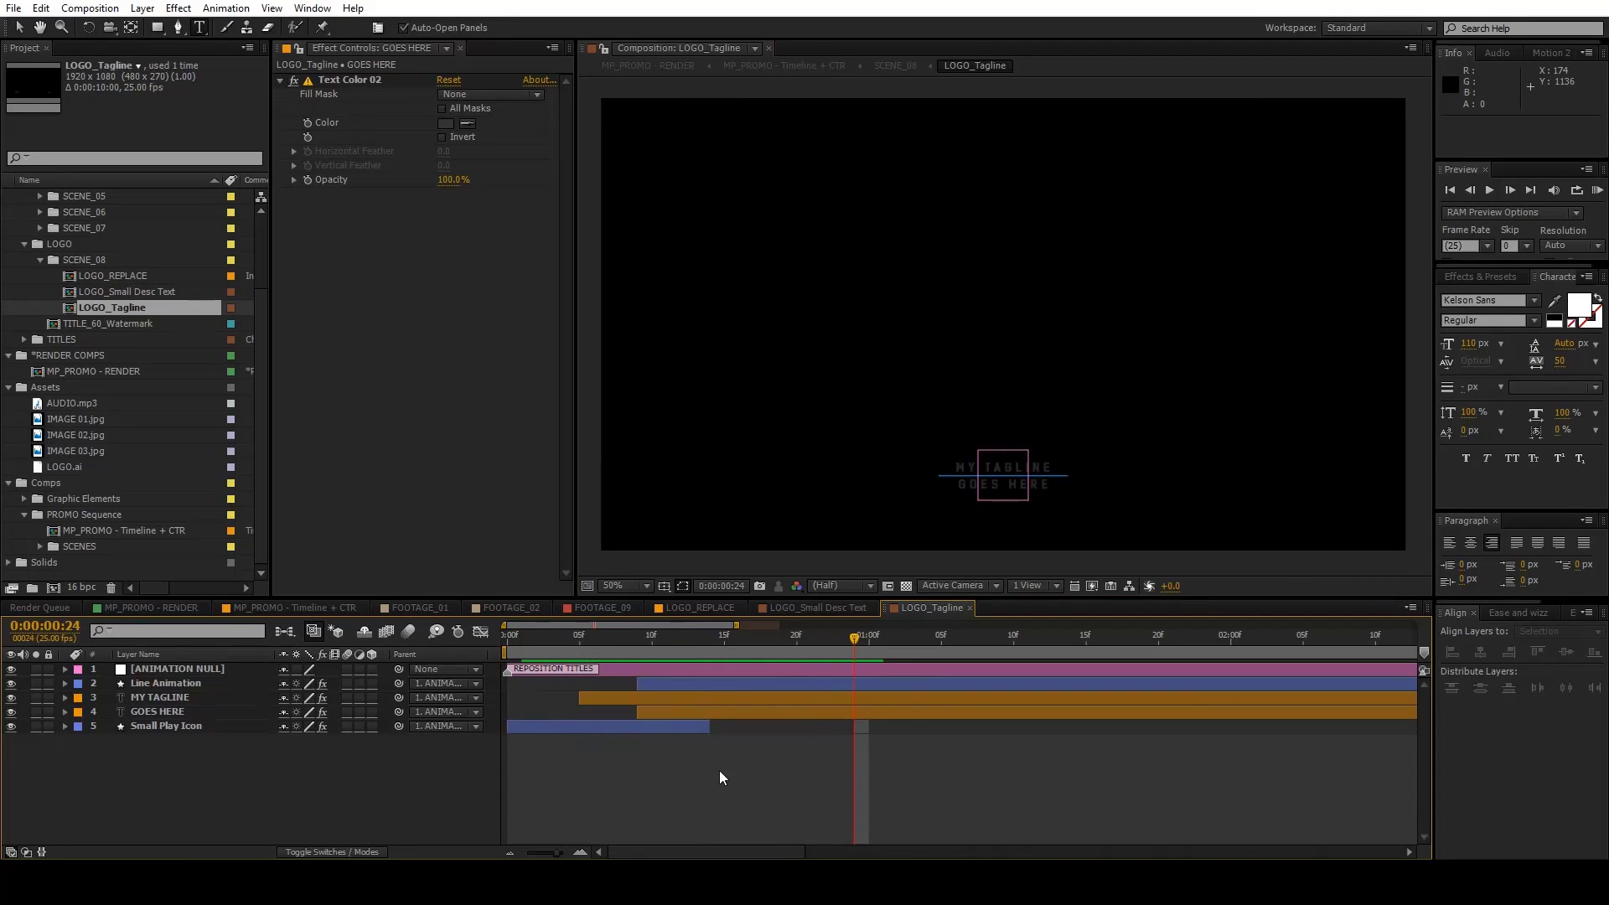
double_click(113, 324)
Replace the watermark text "60 SECONDS PREVIEW" with OPTIONAL WATER MARK TEXT.
left_click(718, 642)
scroll(1124, 402, "up", 2)
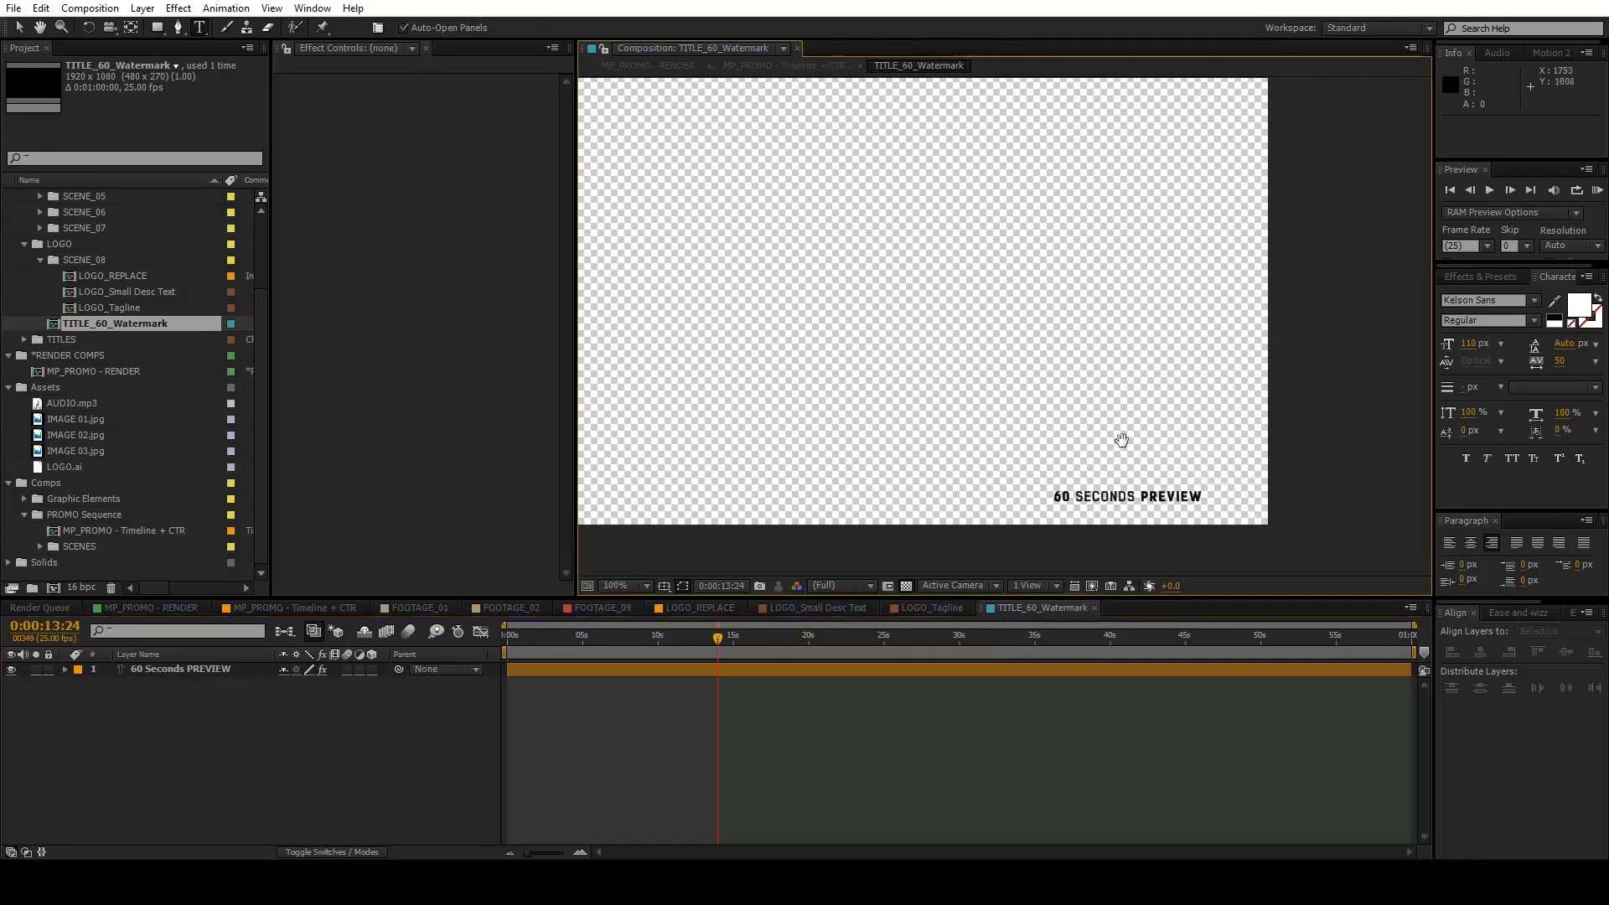
double_click(1080, 419)
key("ctrl+a")
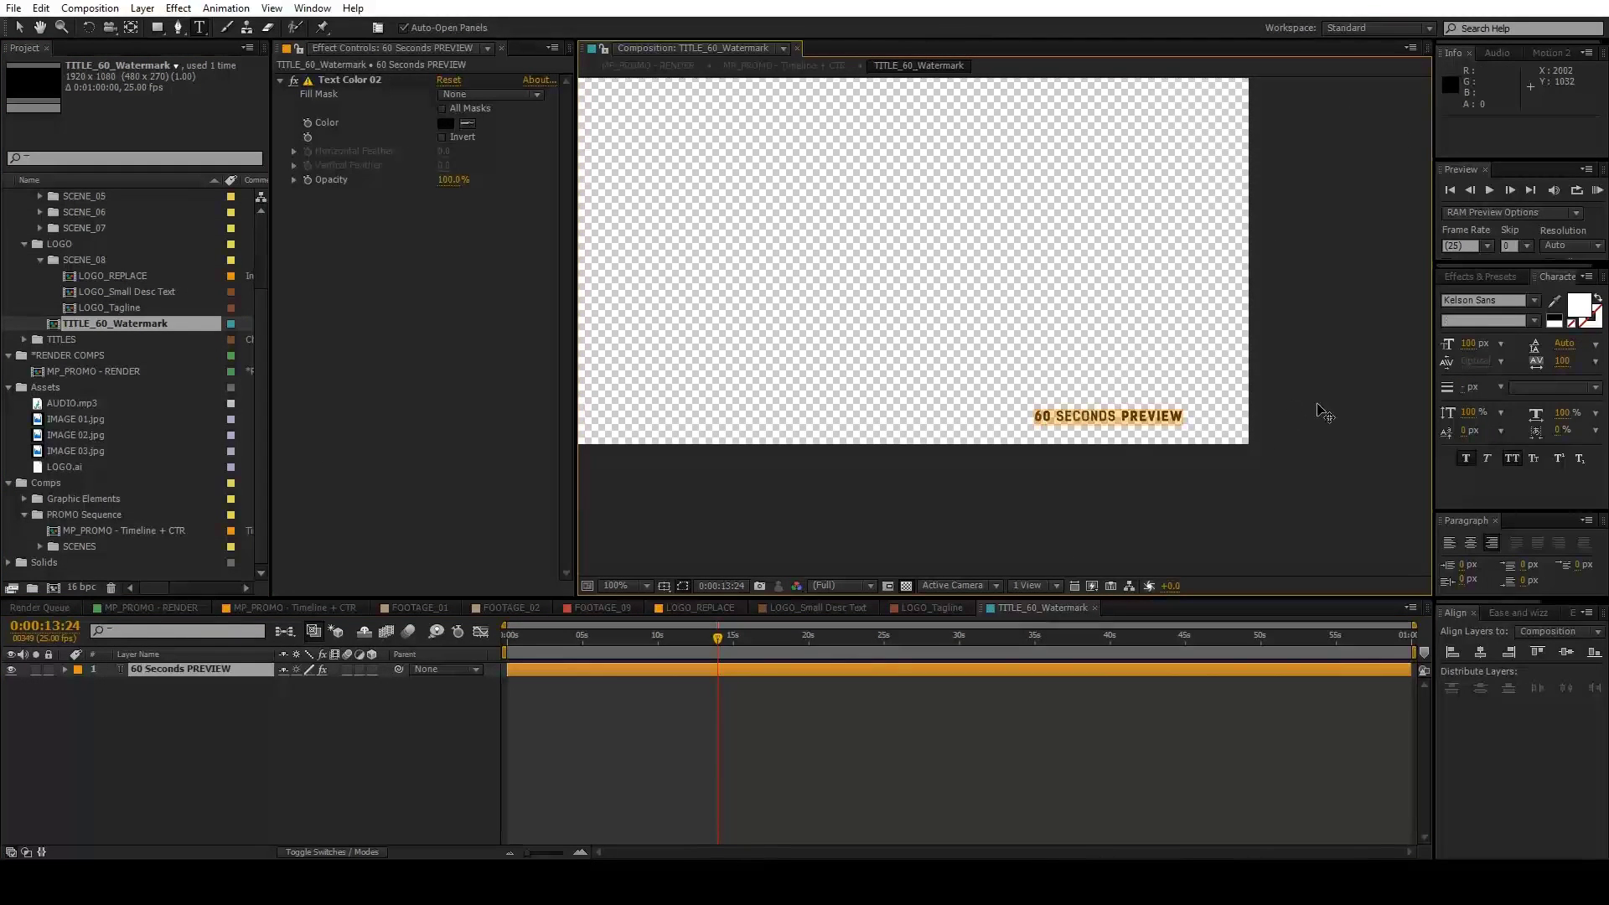
type("OPTIONAL WATER MARK")
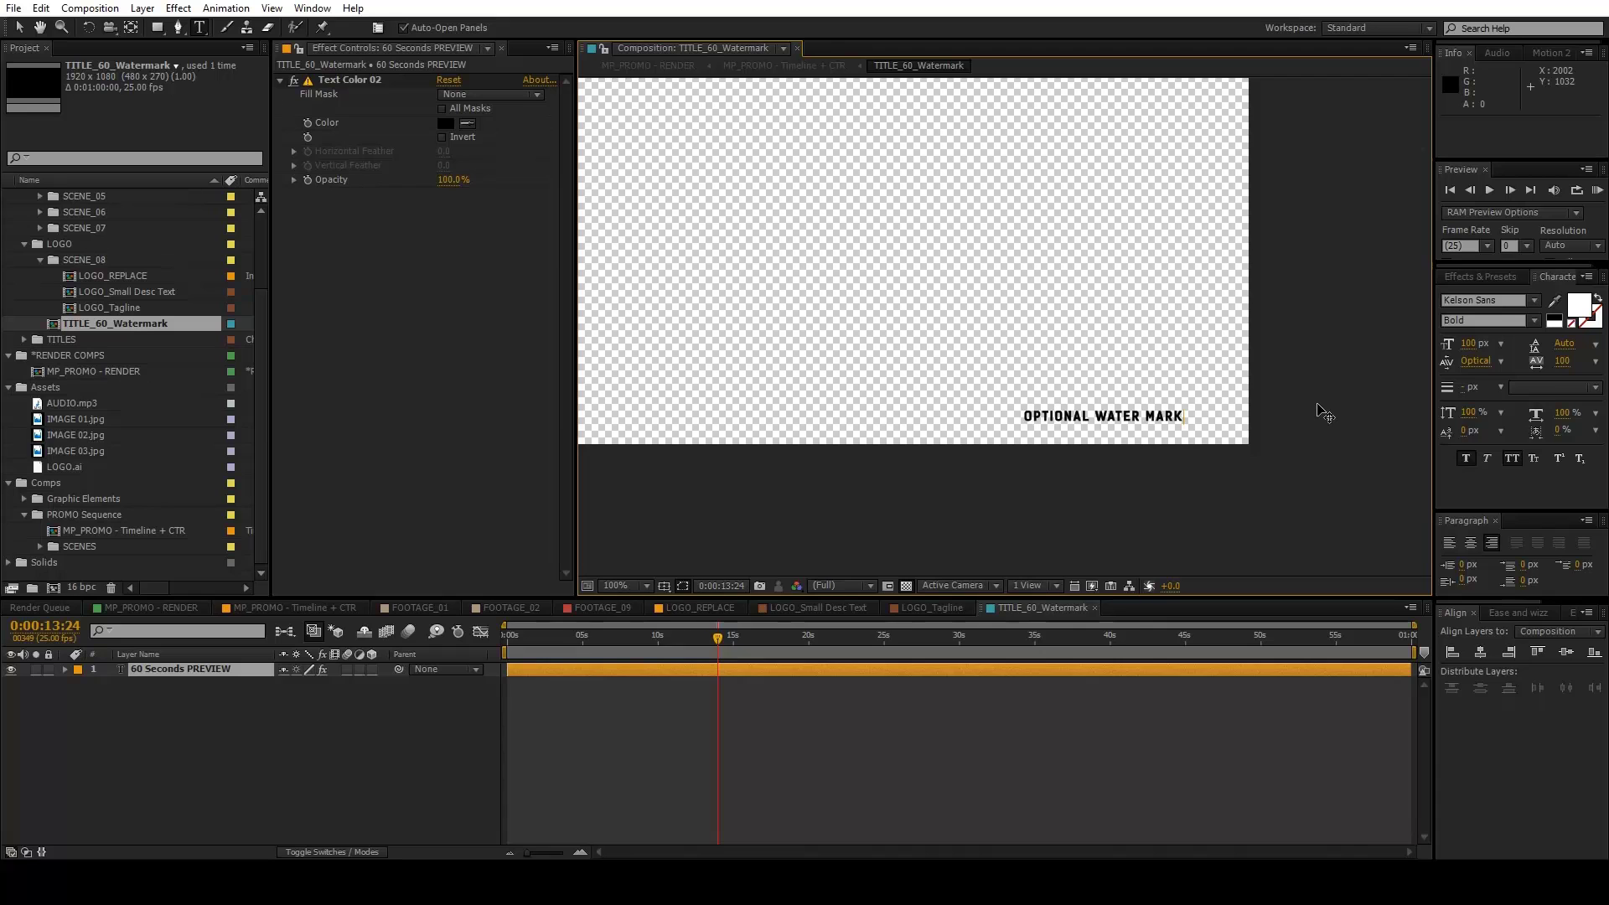
type(" TEXT")
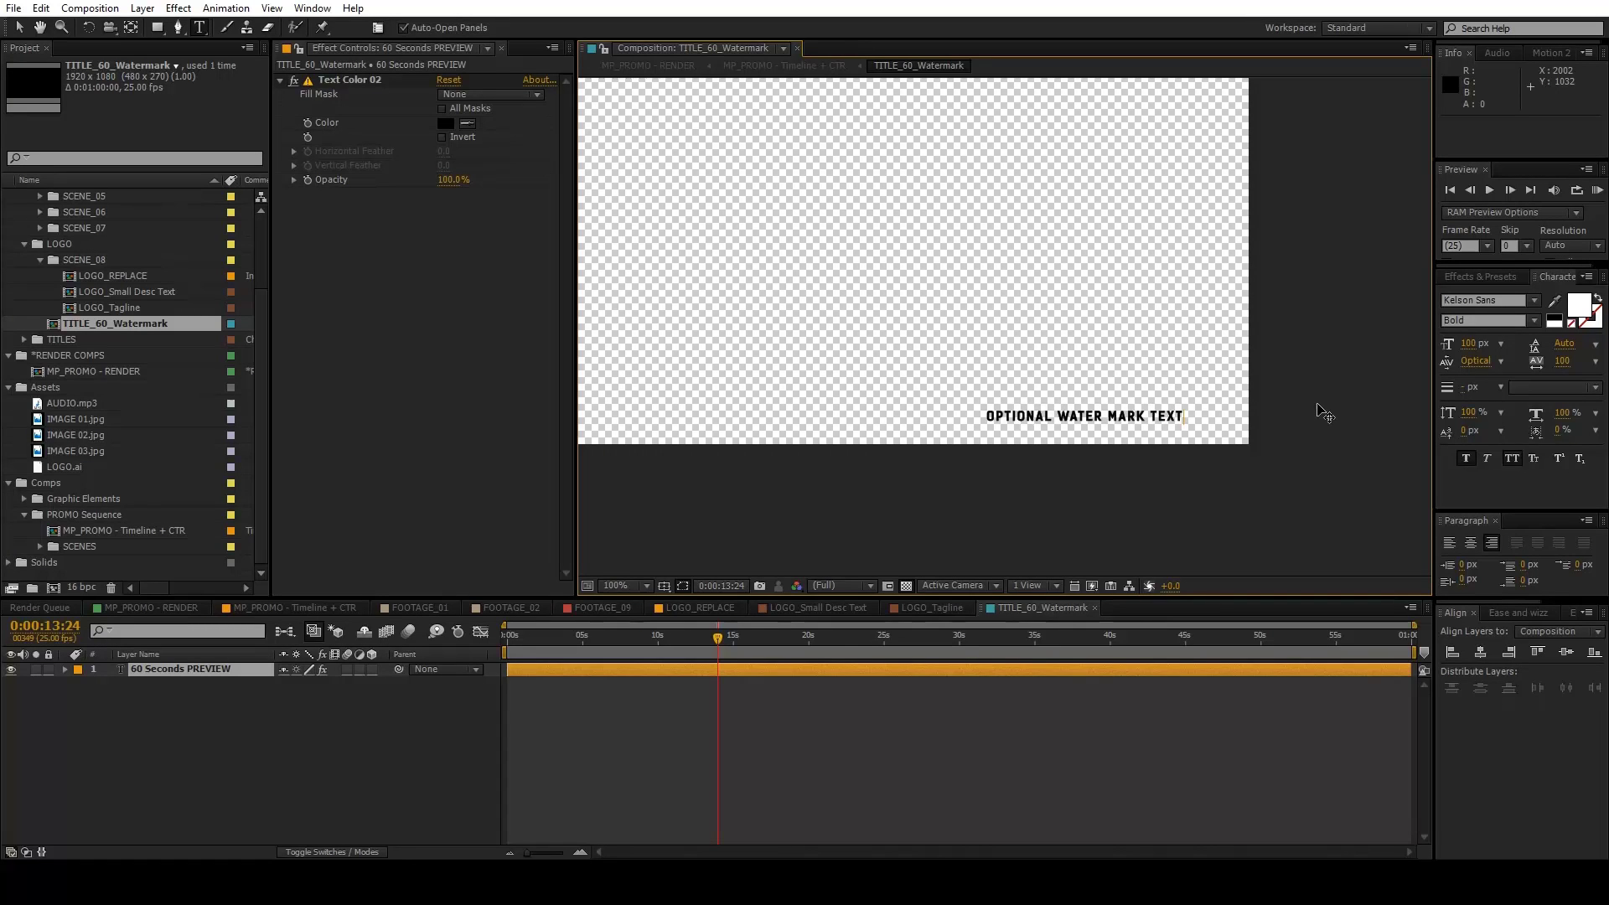
key("KP_Enter")
Expand the TITLES folder in the Project panel.
scroll(1294, 461, "down", 2)
scroll(1120, 339, "up", 1)
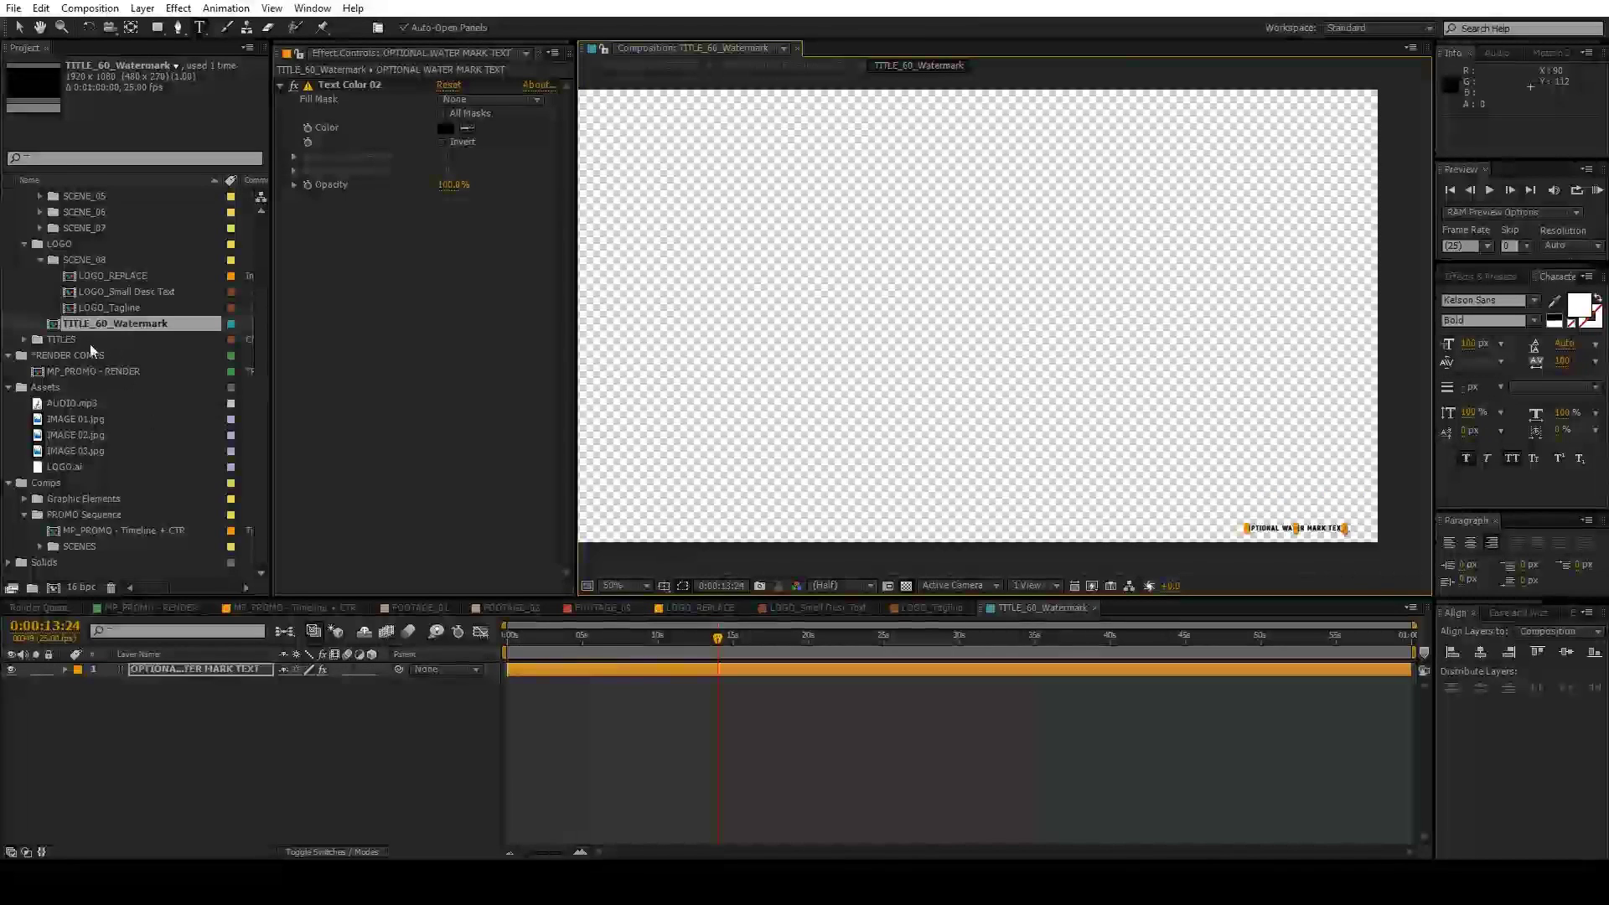
left_click(24, 340)
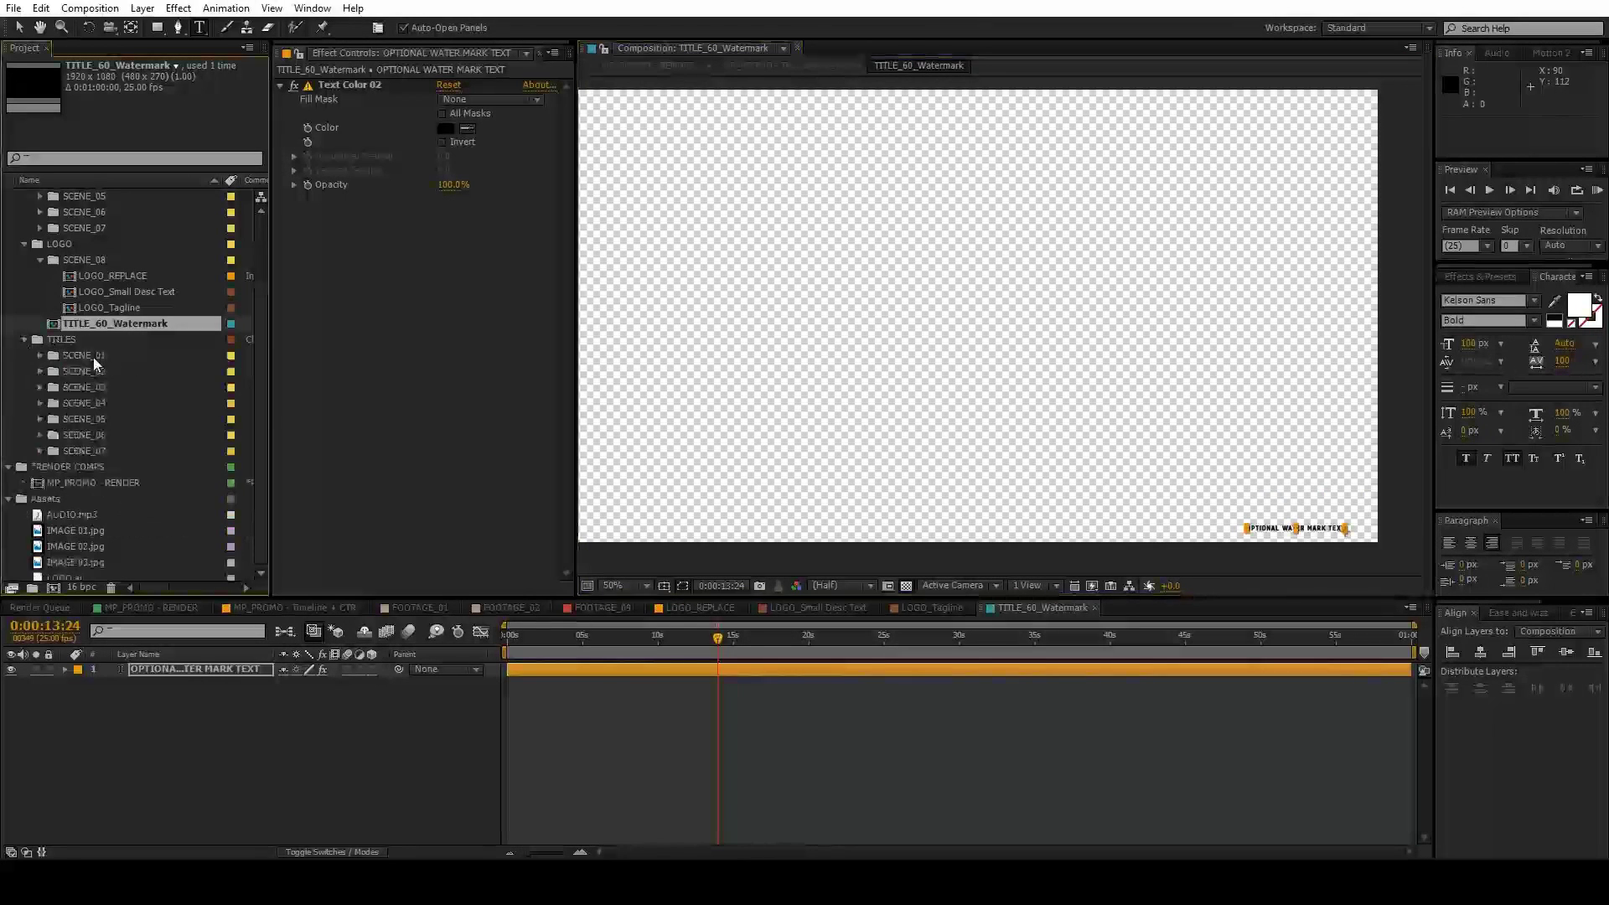
Open TITLE_01 from the SCENE_01 folder and preview its title animation.
double_click(94, 357)
double_click(101, 372)
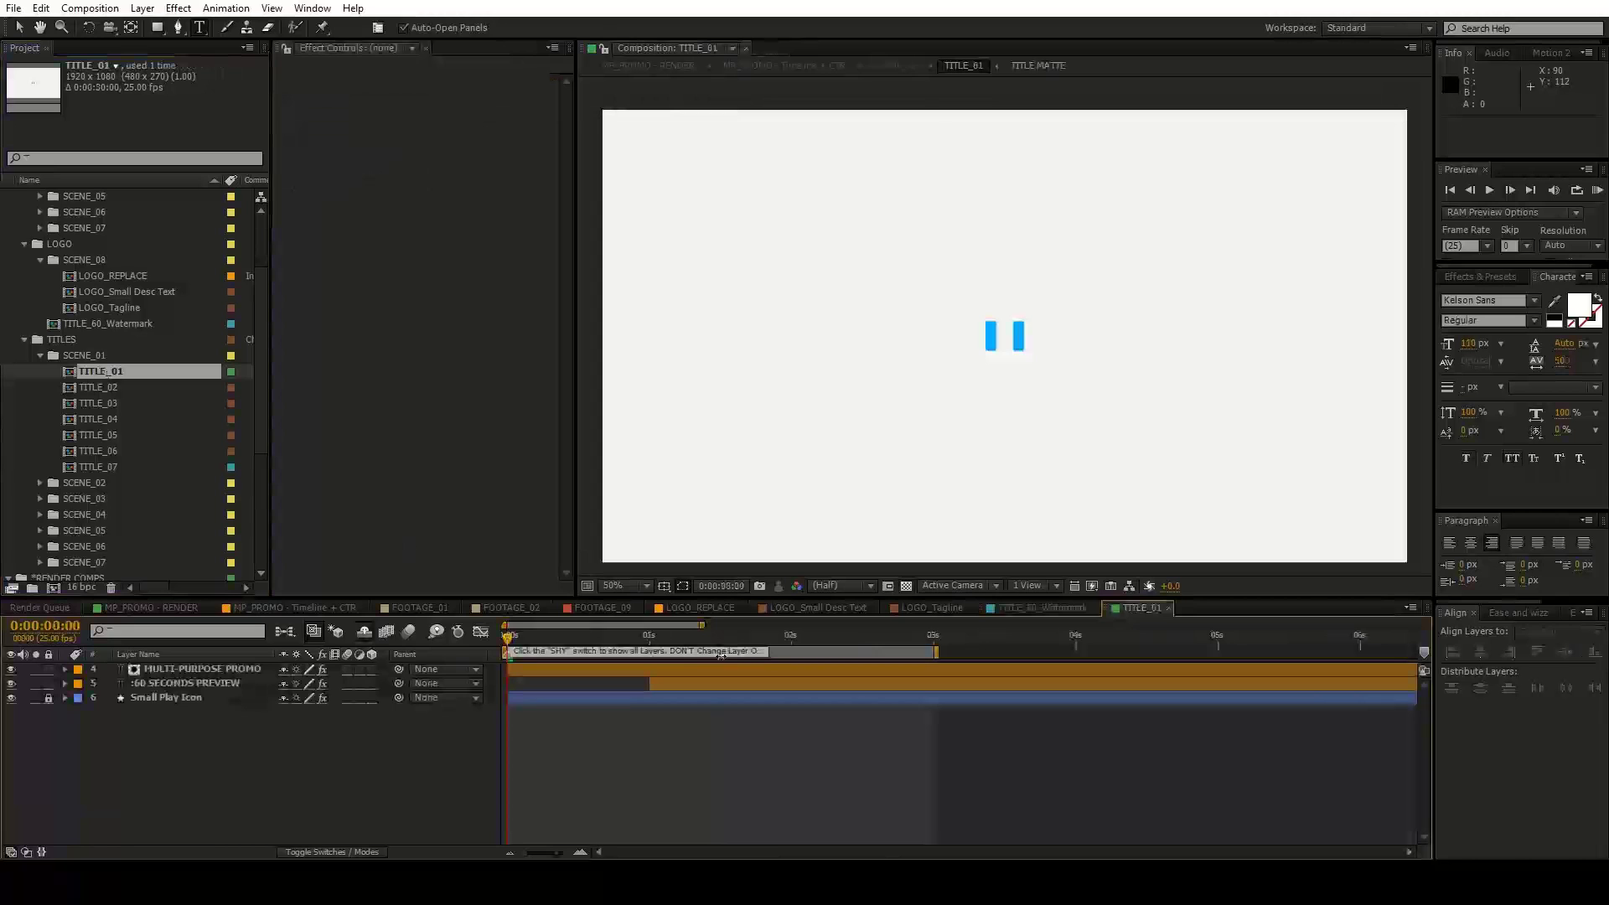
key("space")
left_click_drag(753, 641, 772, 642)
Change the main title to CHANGE ALL / TITLES on two lines.
left_click(191, 670)
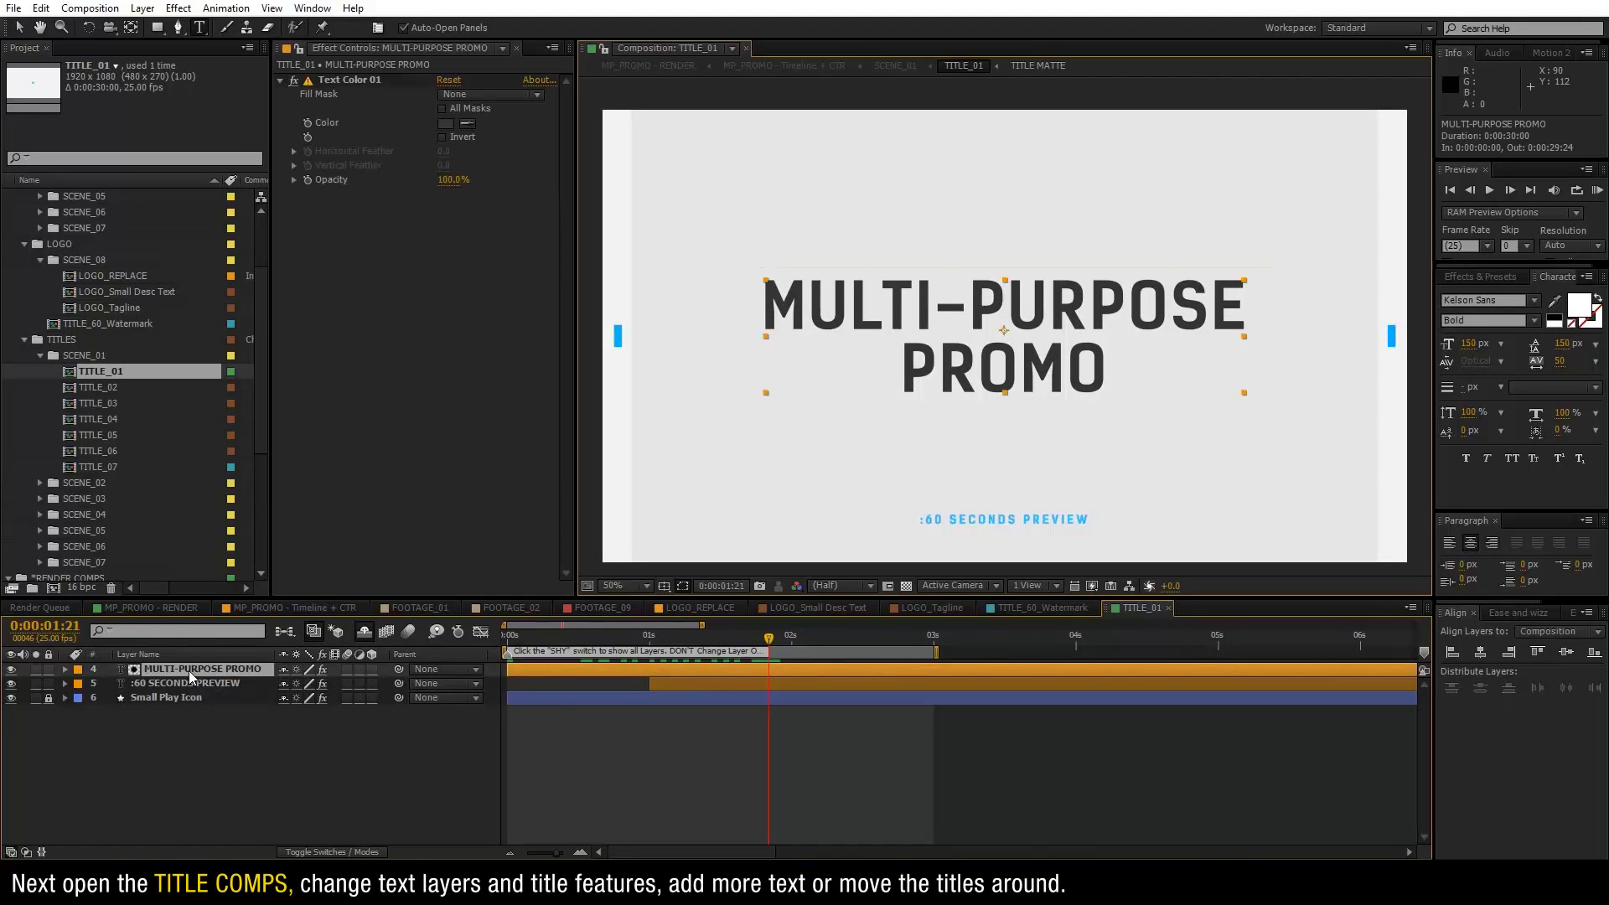
type("CHANGE ALL")
key("BackSpace")
key("Return")
type("TIT")
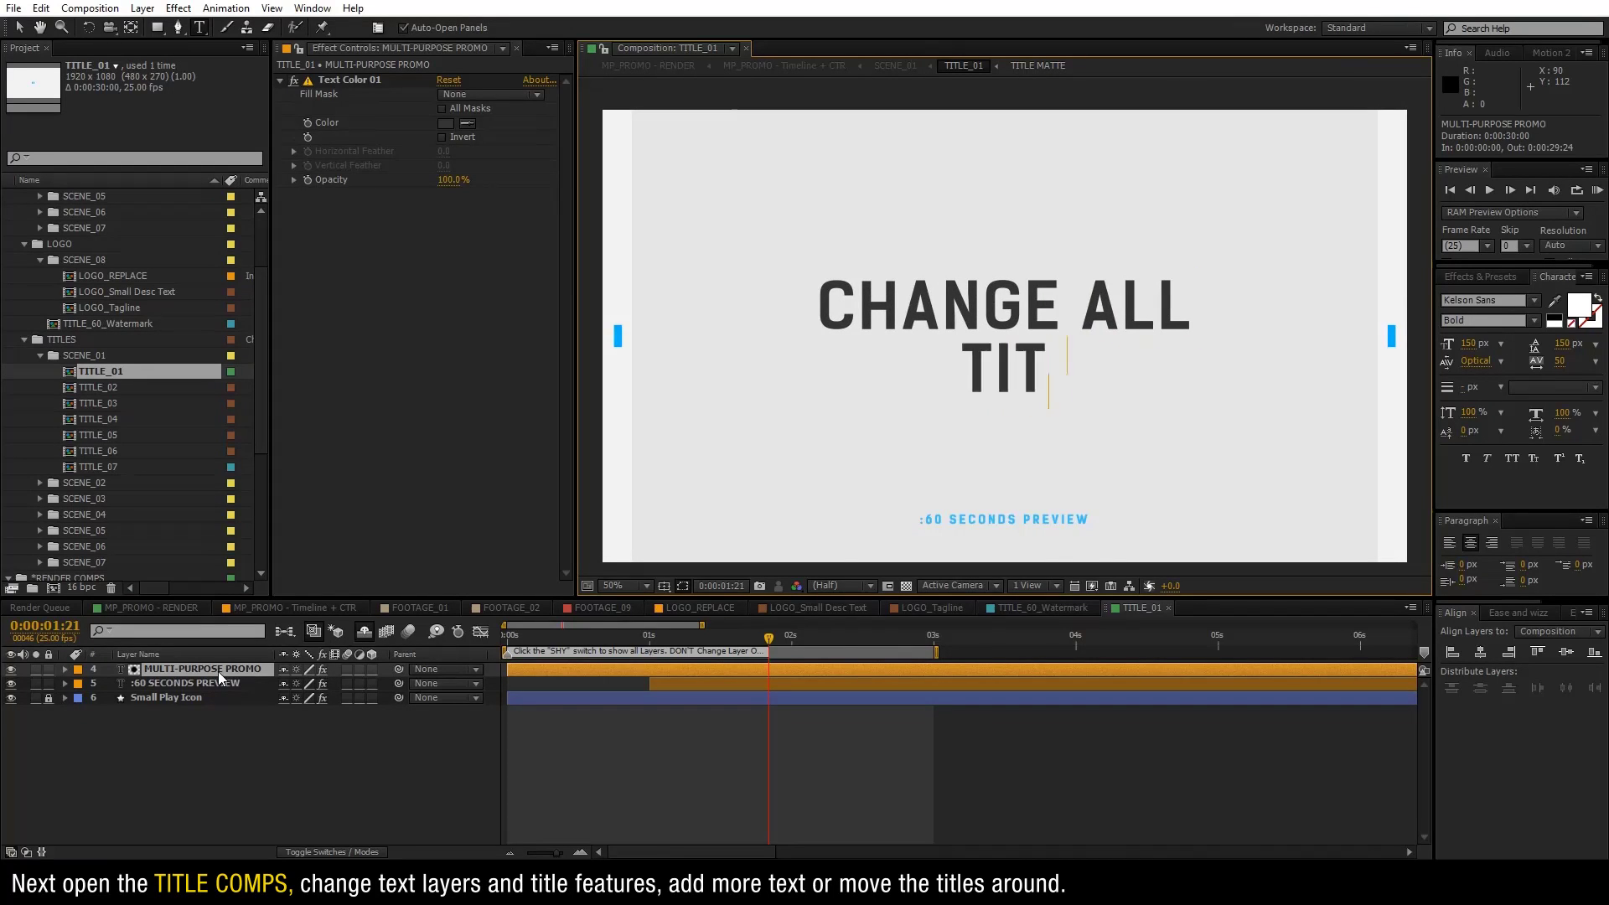
type("LES")
key("Escape")
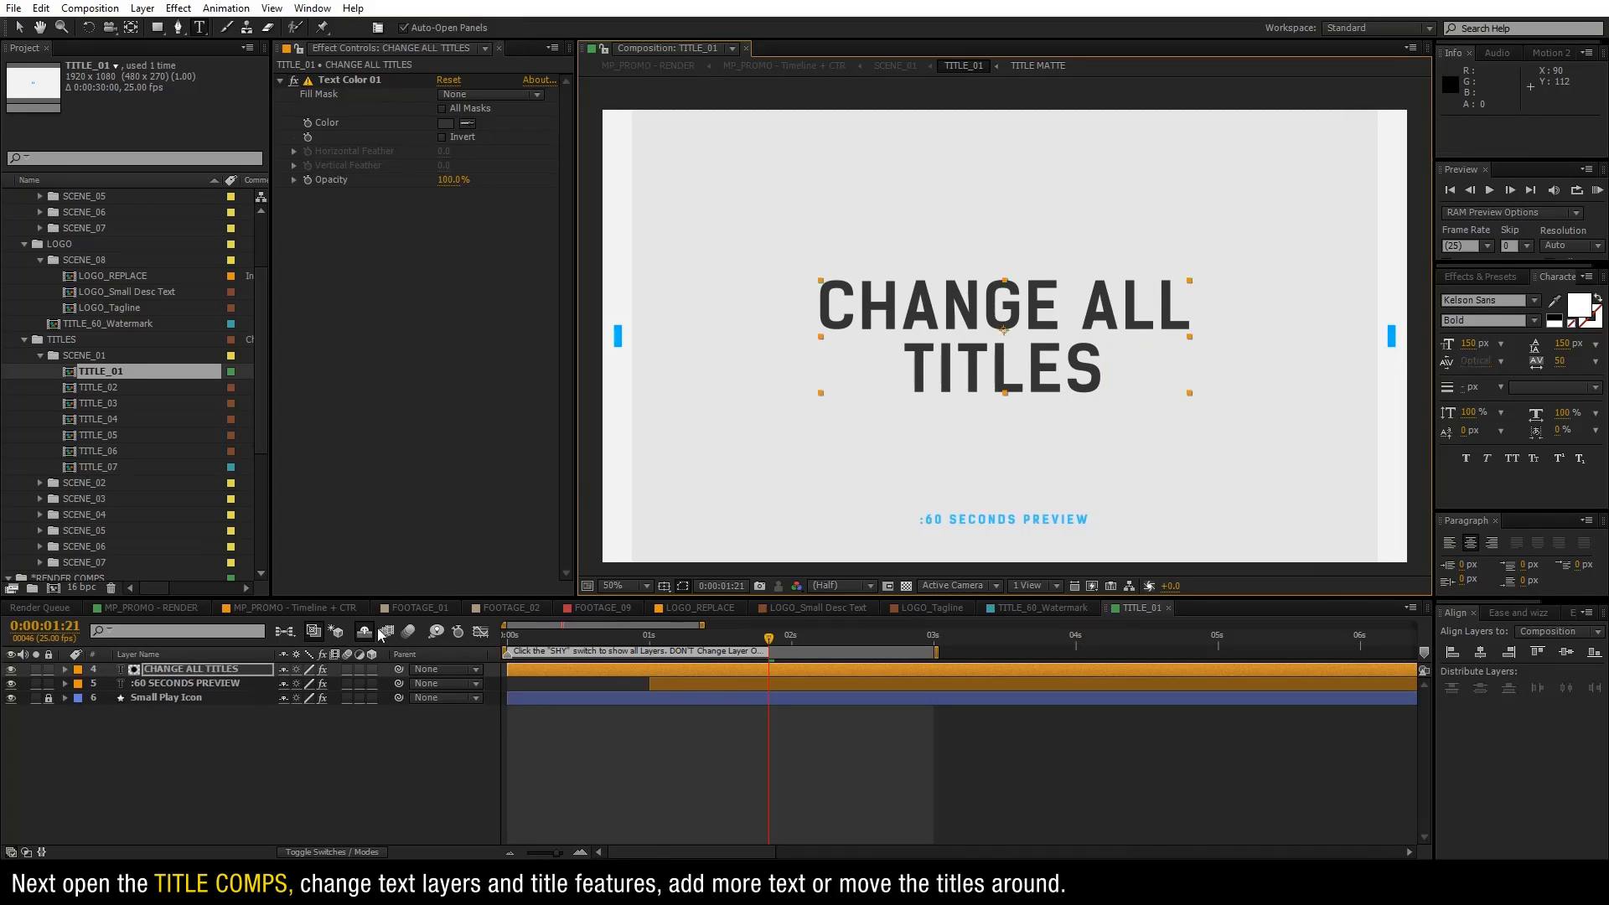
Change the :60 SECONDS PREVIEW subtitle to SAME HERE.
double_click(217, 686)
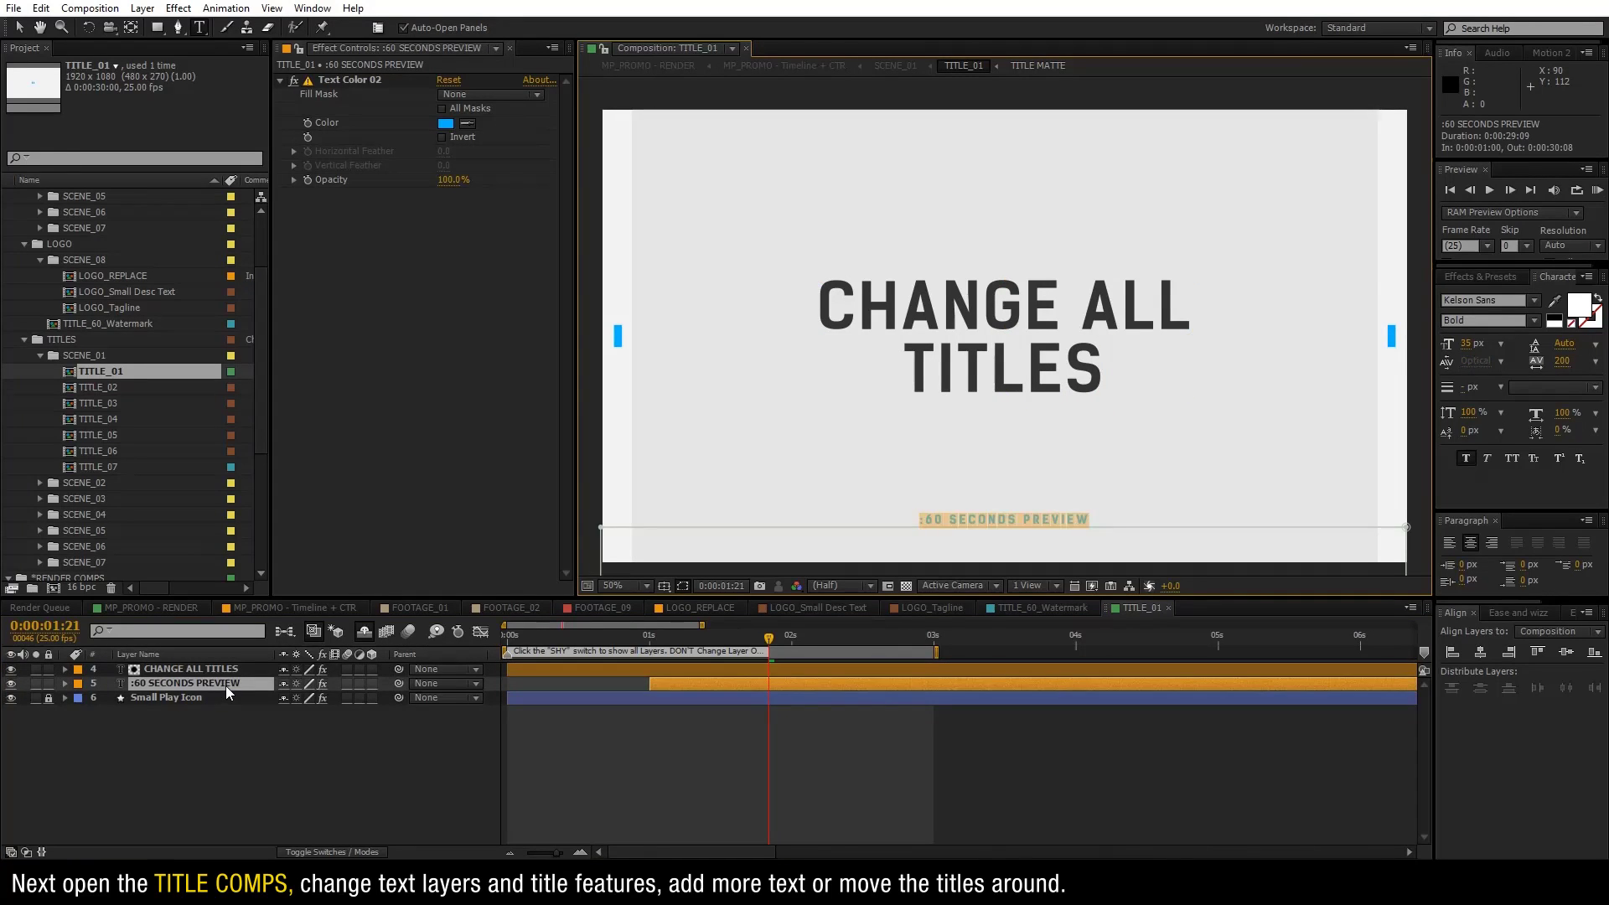
type("SAME HERE")
key("Escape")
key("v")
left_click(642, 732)
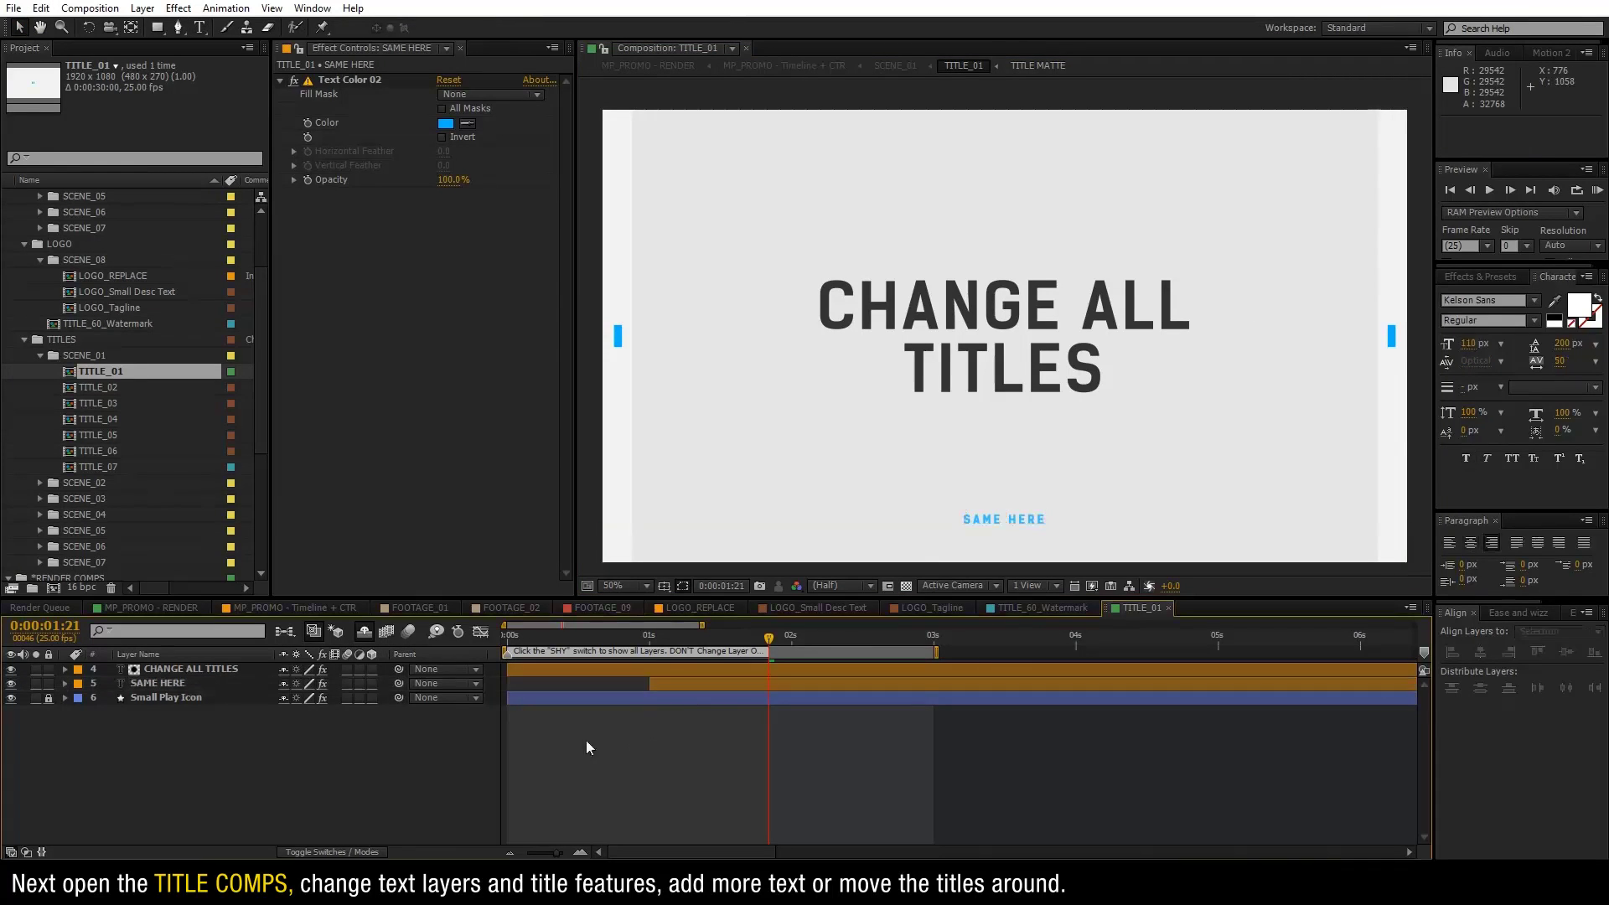
Reveal and re-hide the shy layers, then preview the updated title animation.
left_click(366, 634)
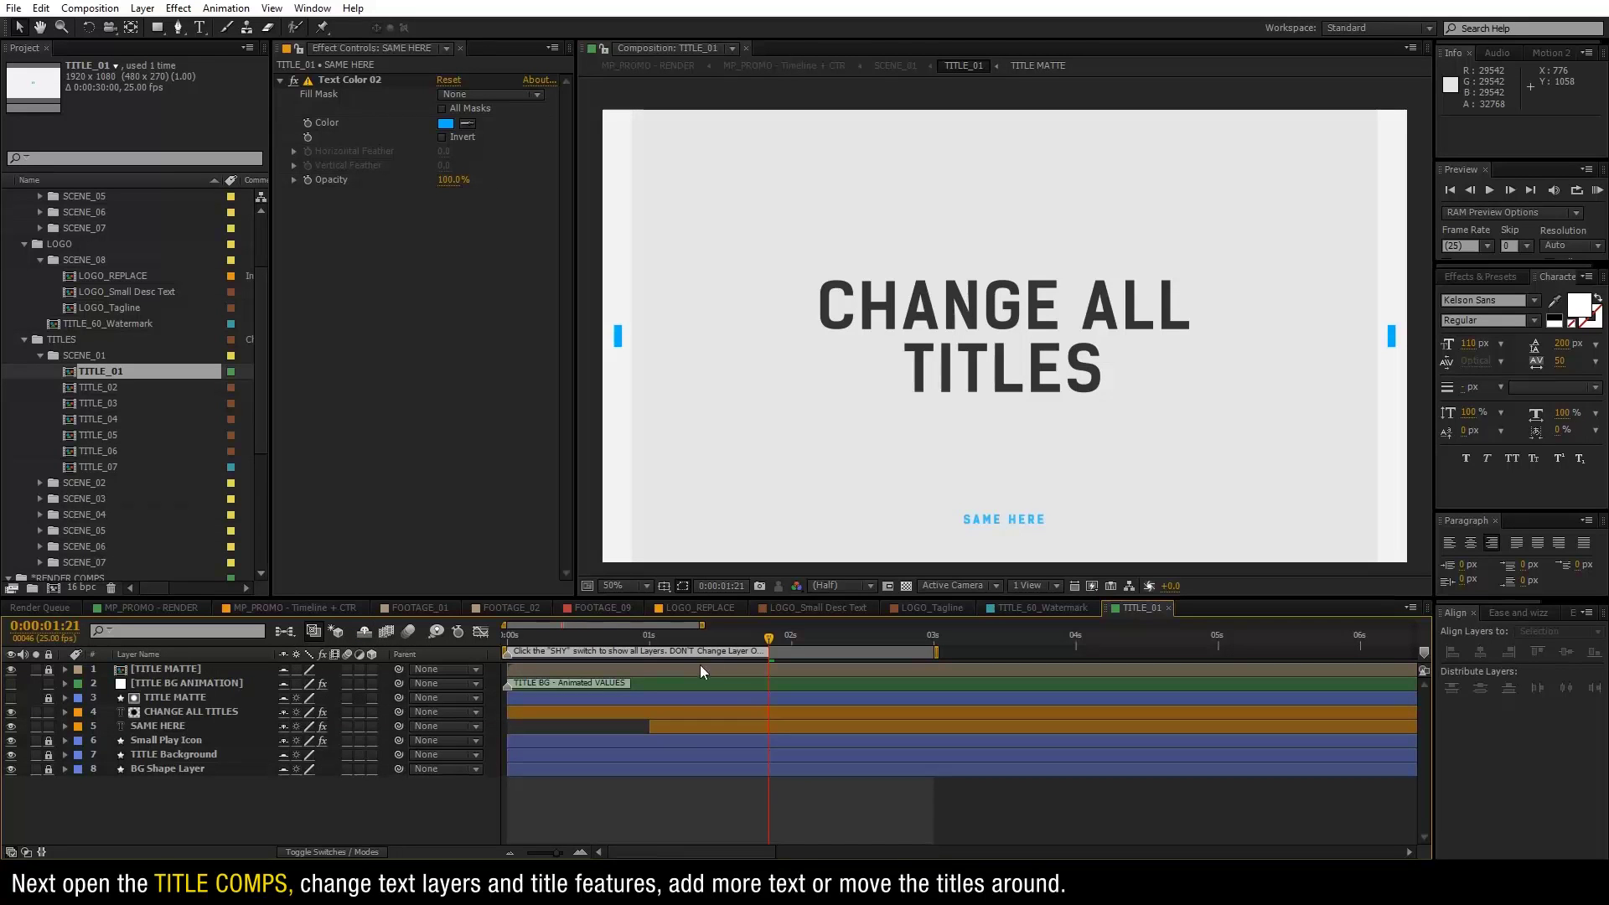
left_click_drag(768, 637, 513, 637)
left_click(740, 639)
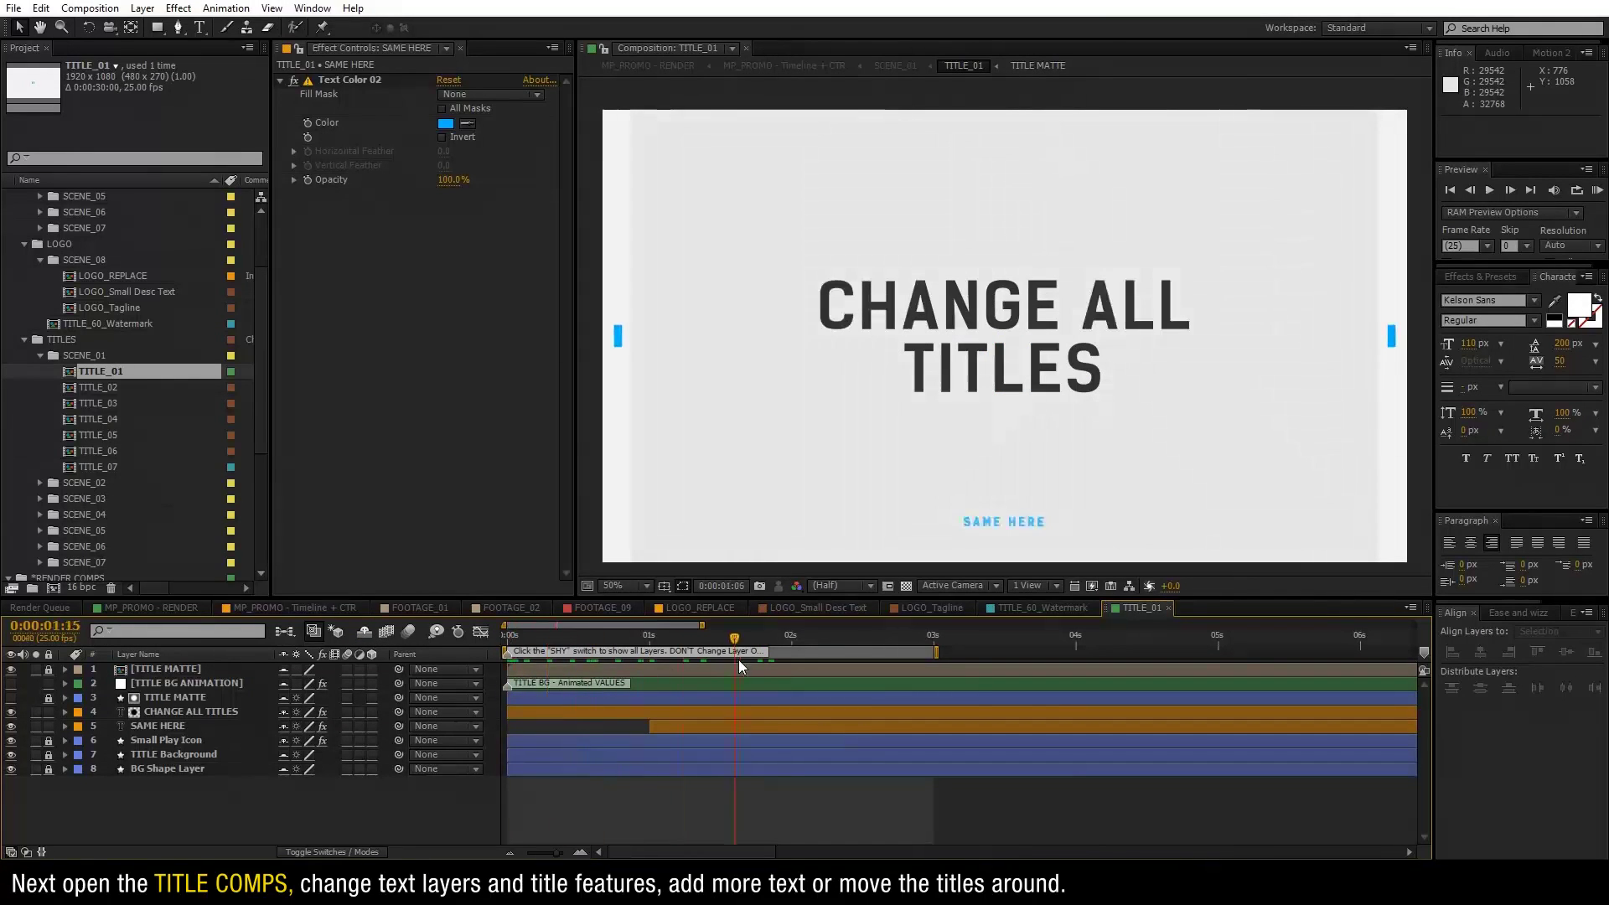
left_click(368, 635)
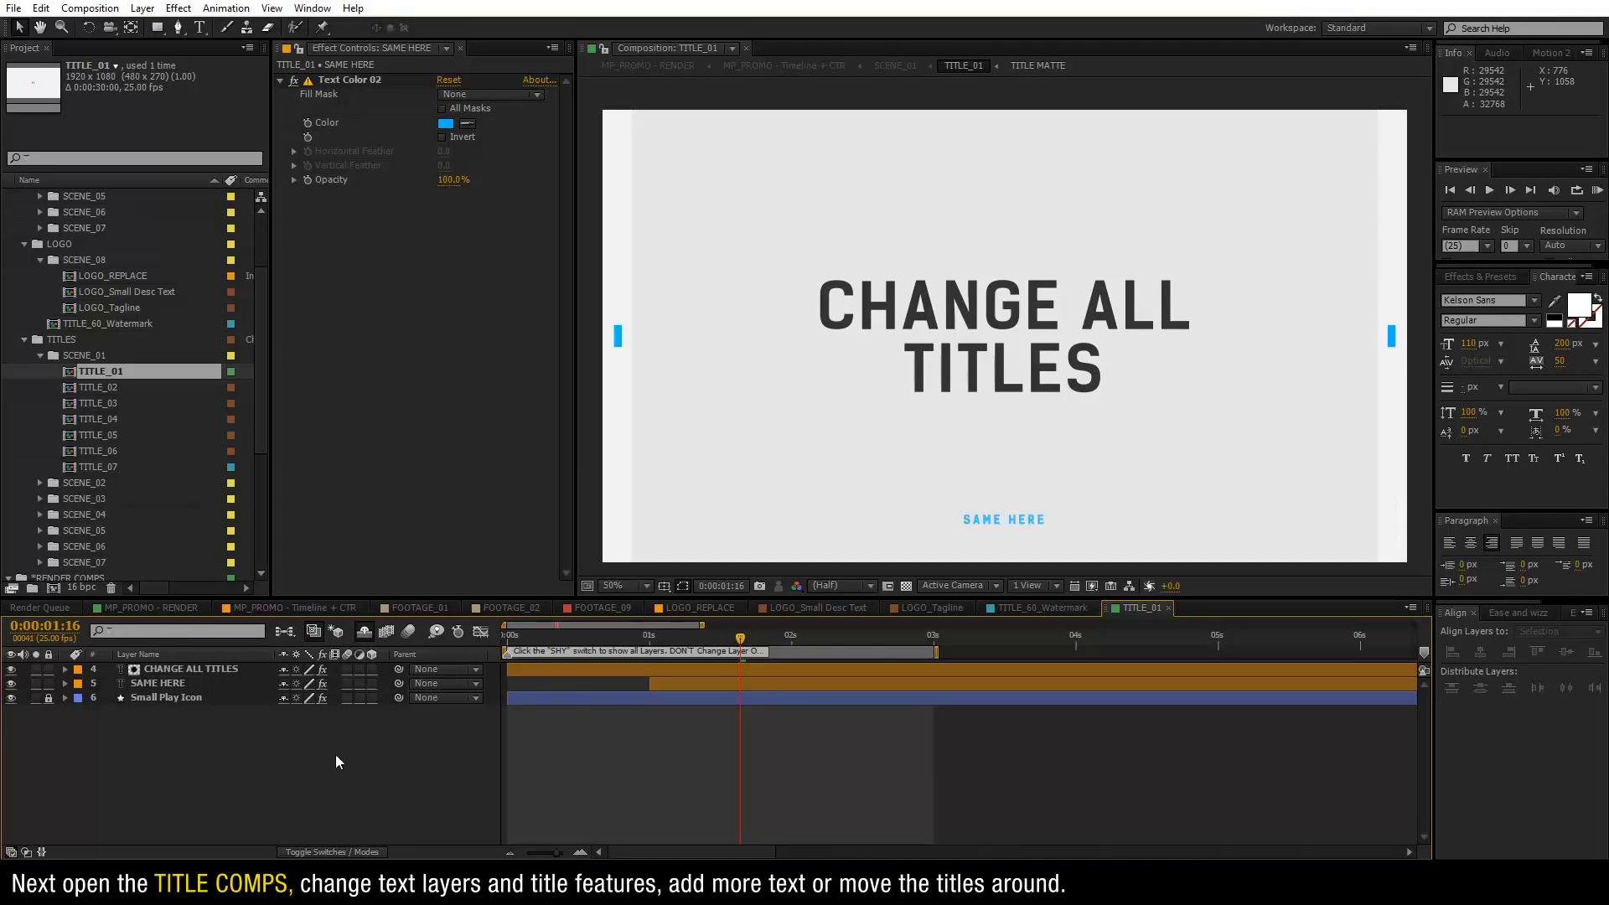
left_click_drag(788, 651, 768, 646)
In TITLE_02, retype STYLE as SAME / HERE on two lines and centre it vertically.
double_click(113, 387)
left_click_drag(653, 635, 681, 635)
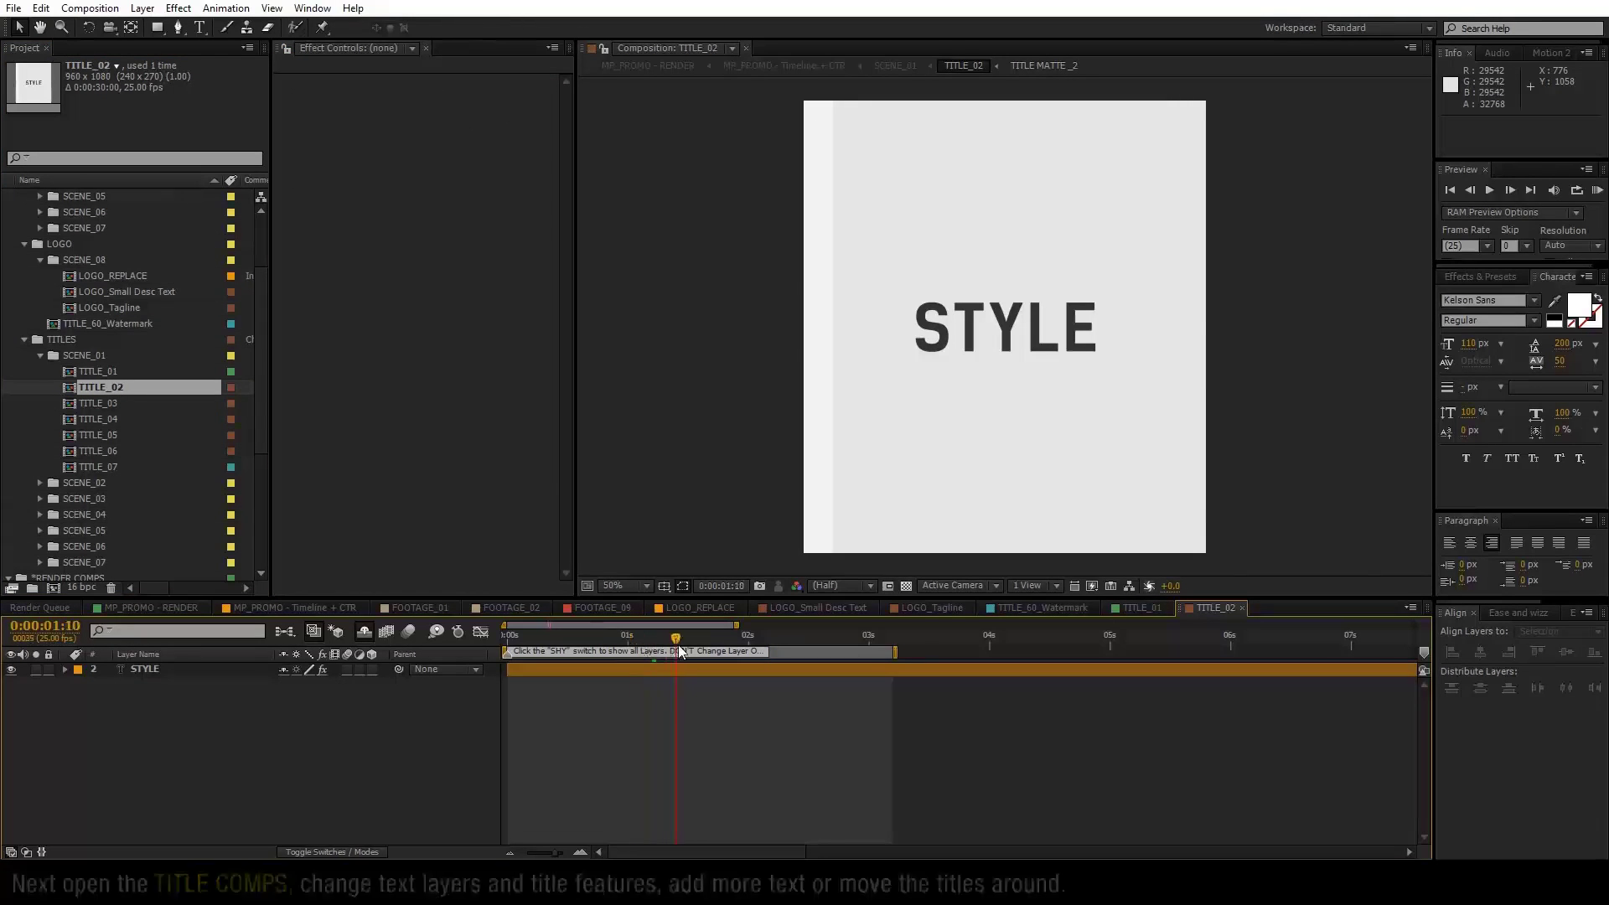
left_click(154, 670)
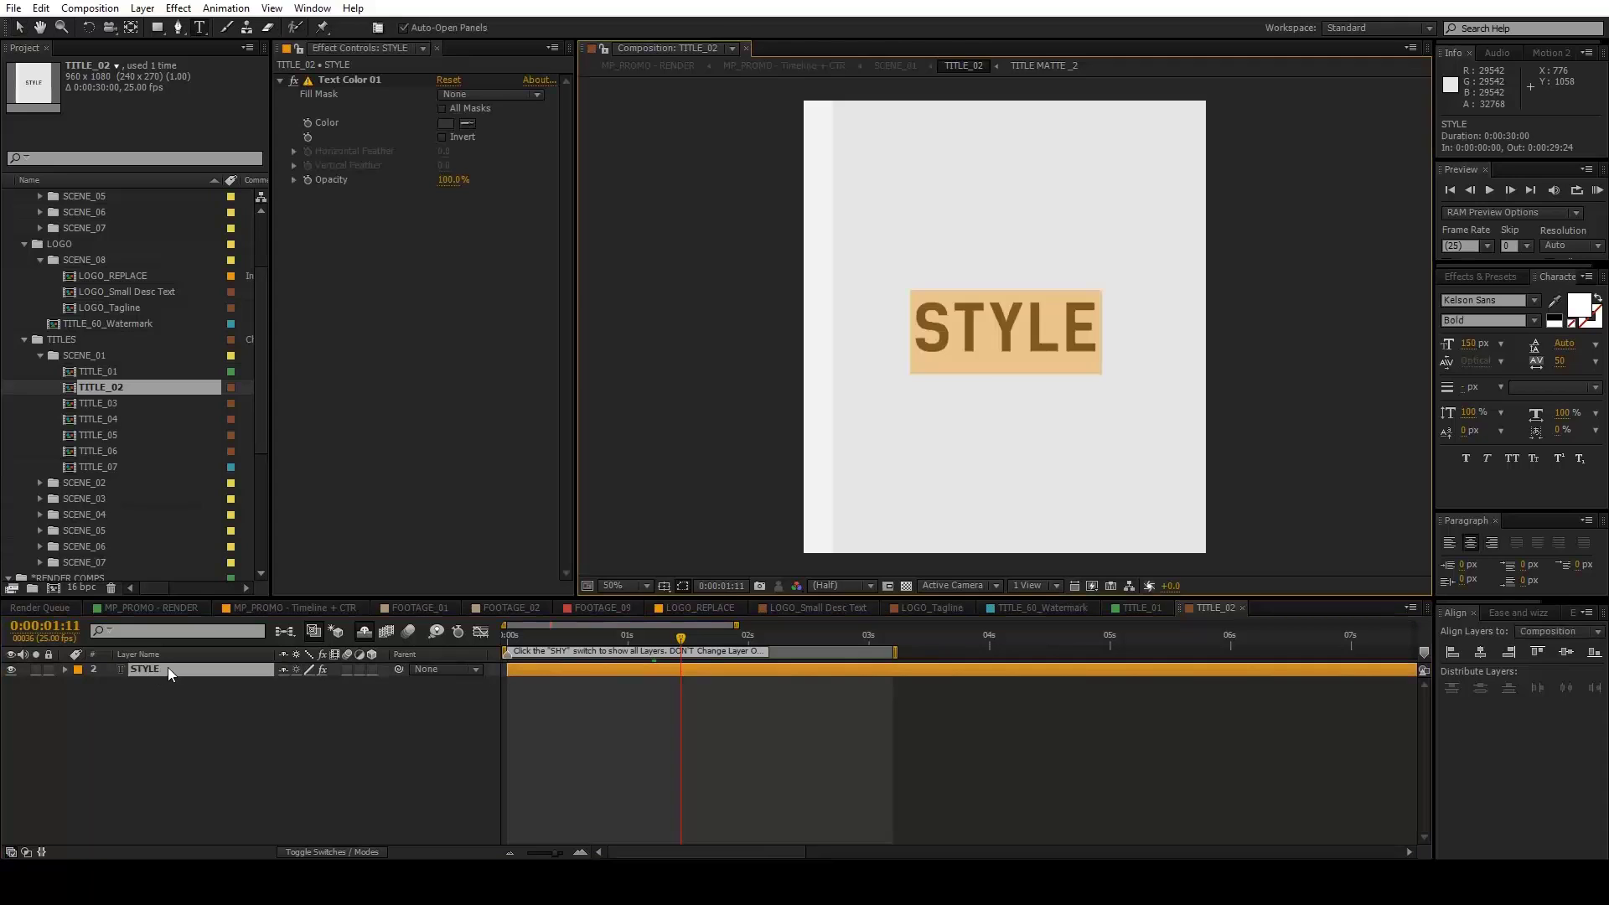
type("SAME")
key("Return")
type("HERE")
key("KP_Enter")
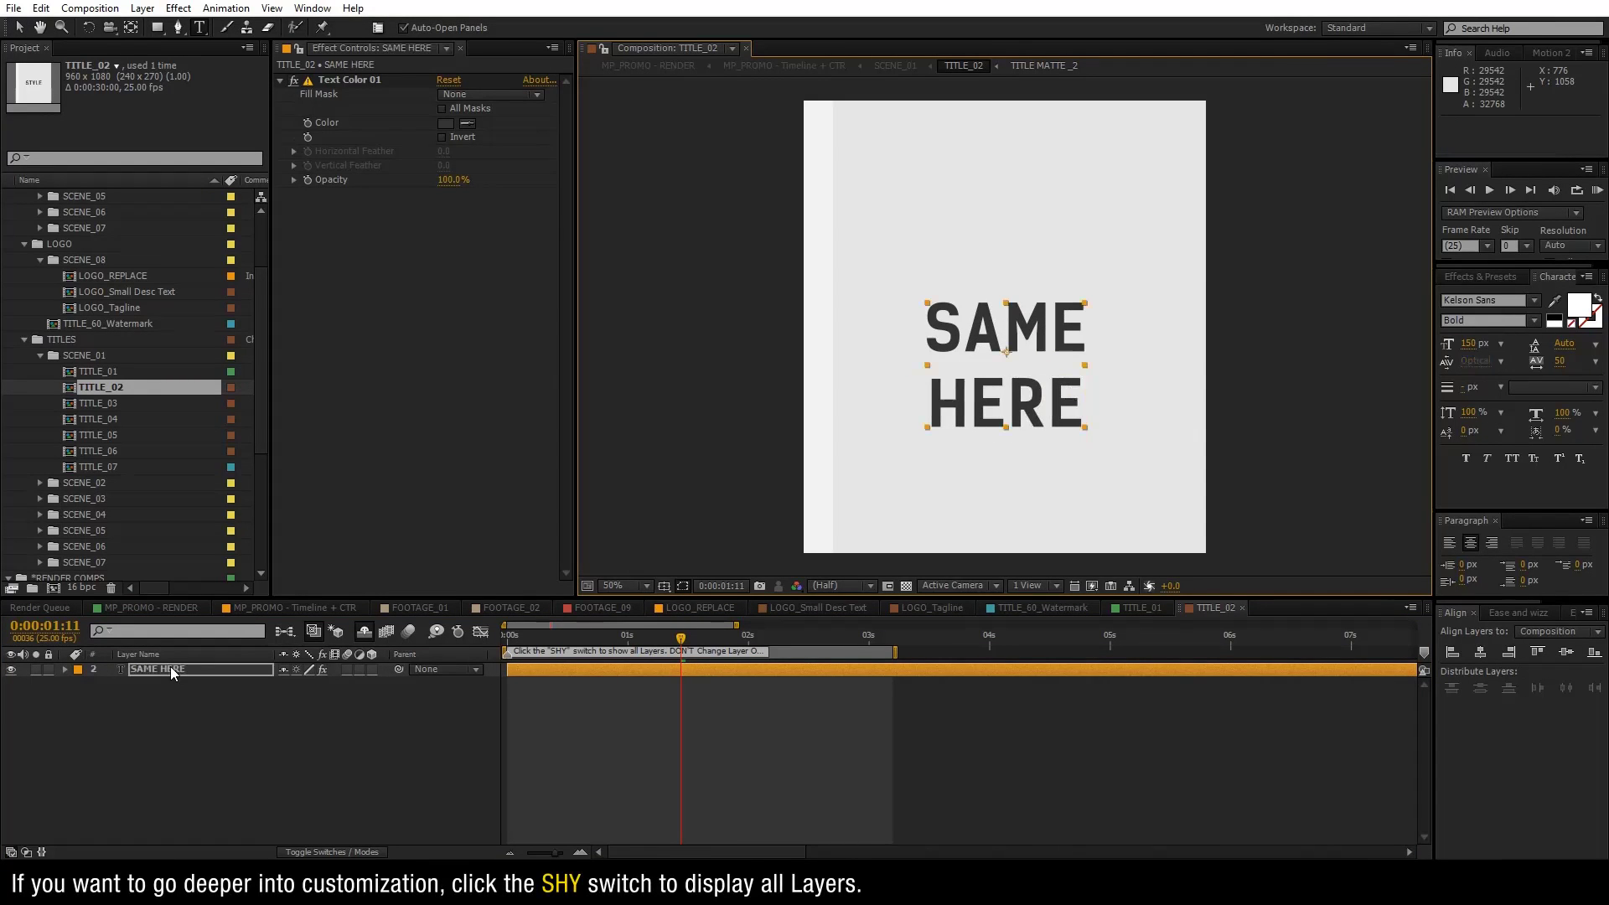
left_click(1567, 652)
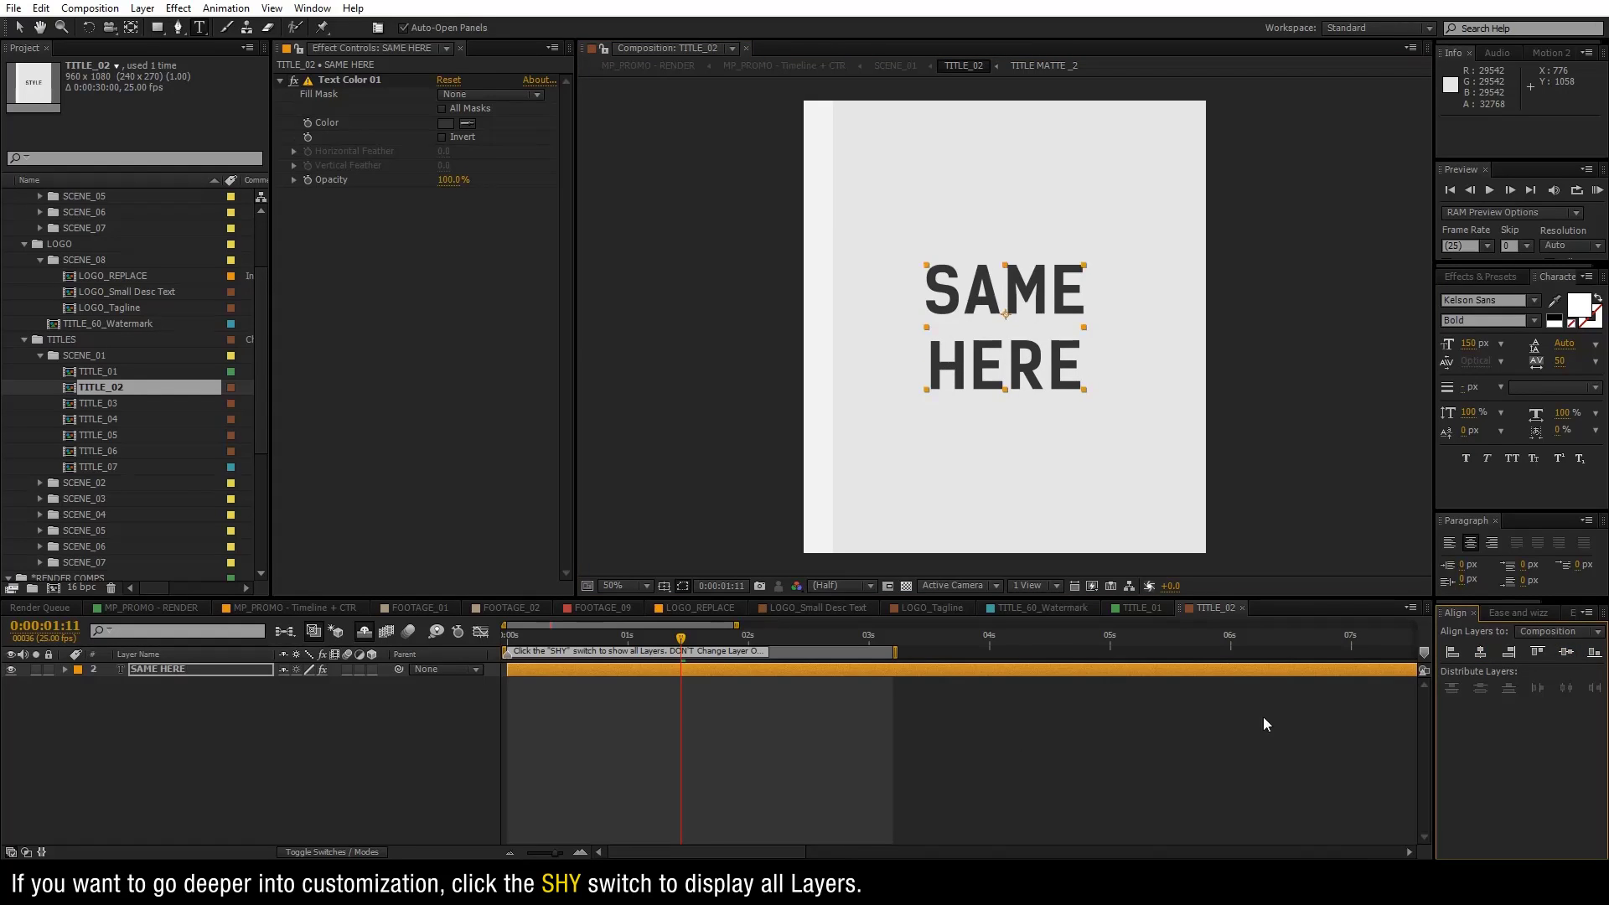
left_click(584, 747)
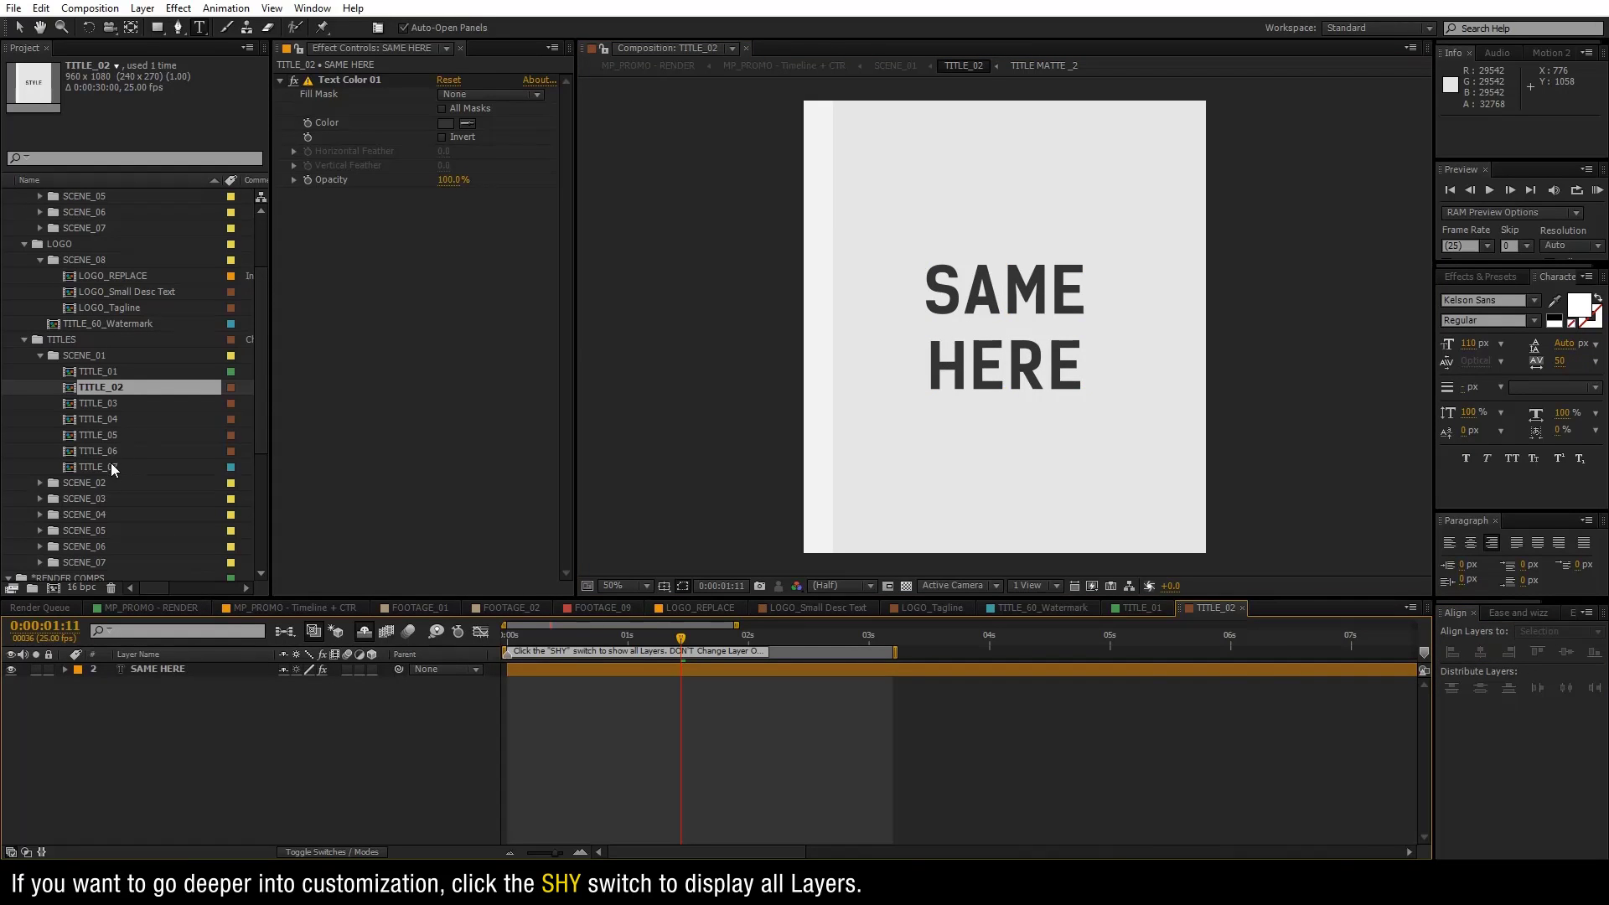
Open TITLE_07 at the full-title frame with layer controls shown in the viewer.
double_click(110, 467)
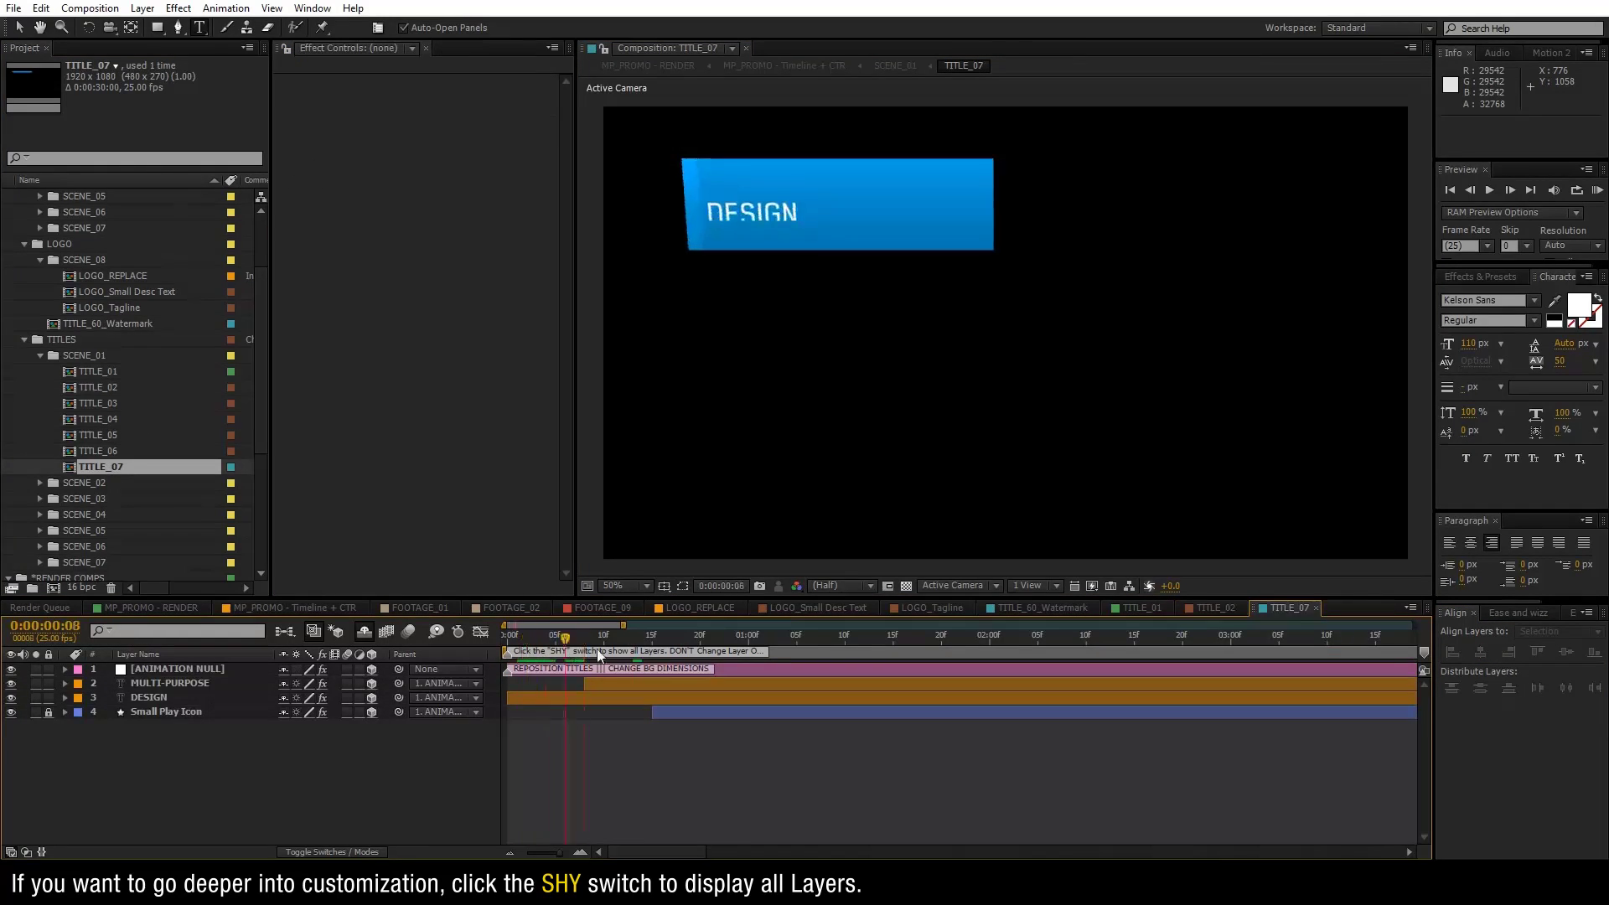
left_click_drag(597, 649, 783, 650)
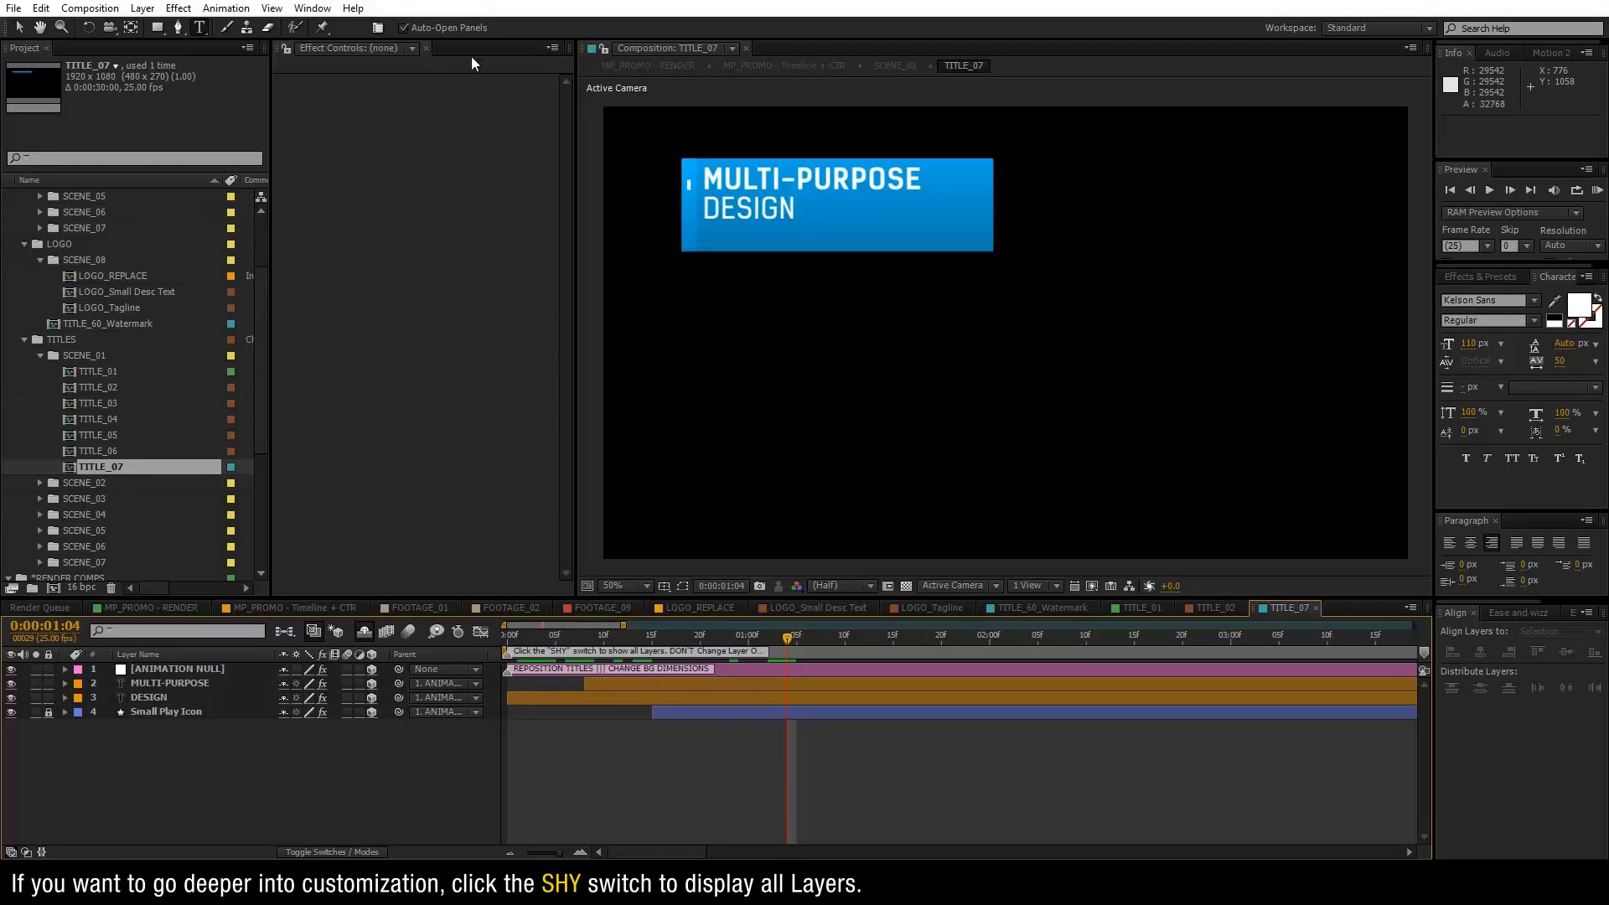
left_click(271, 8)
left_click(365, 327)
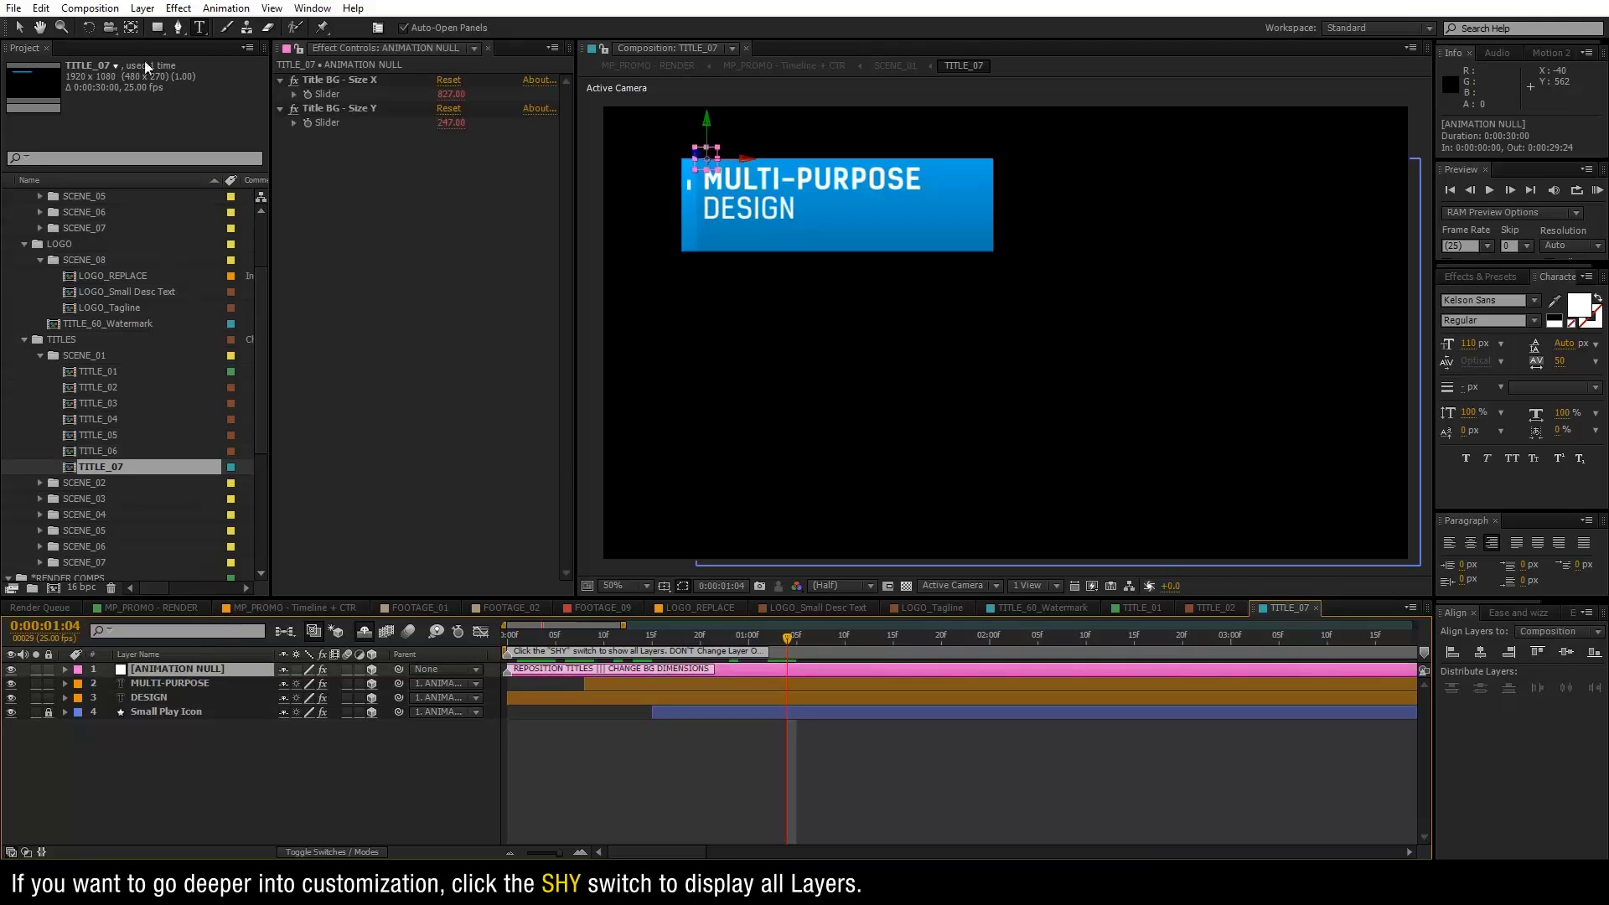
Move the ANIMATION NULL title box lower and resize the blue box to 951×206.
left_click(25, 32)
mouse_move(706, 158)
left_mouse_down()
mouse_move(746, 154)
mouse_move(721, 156)
left_mouse_up()
left_click(593, 672)
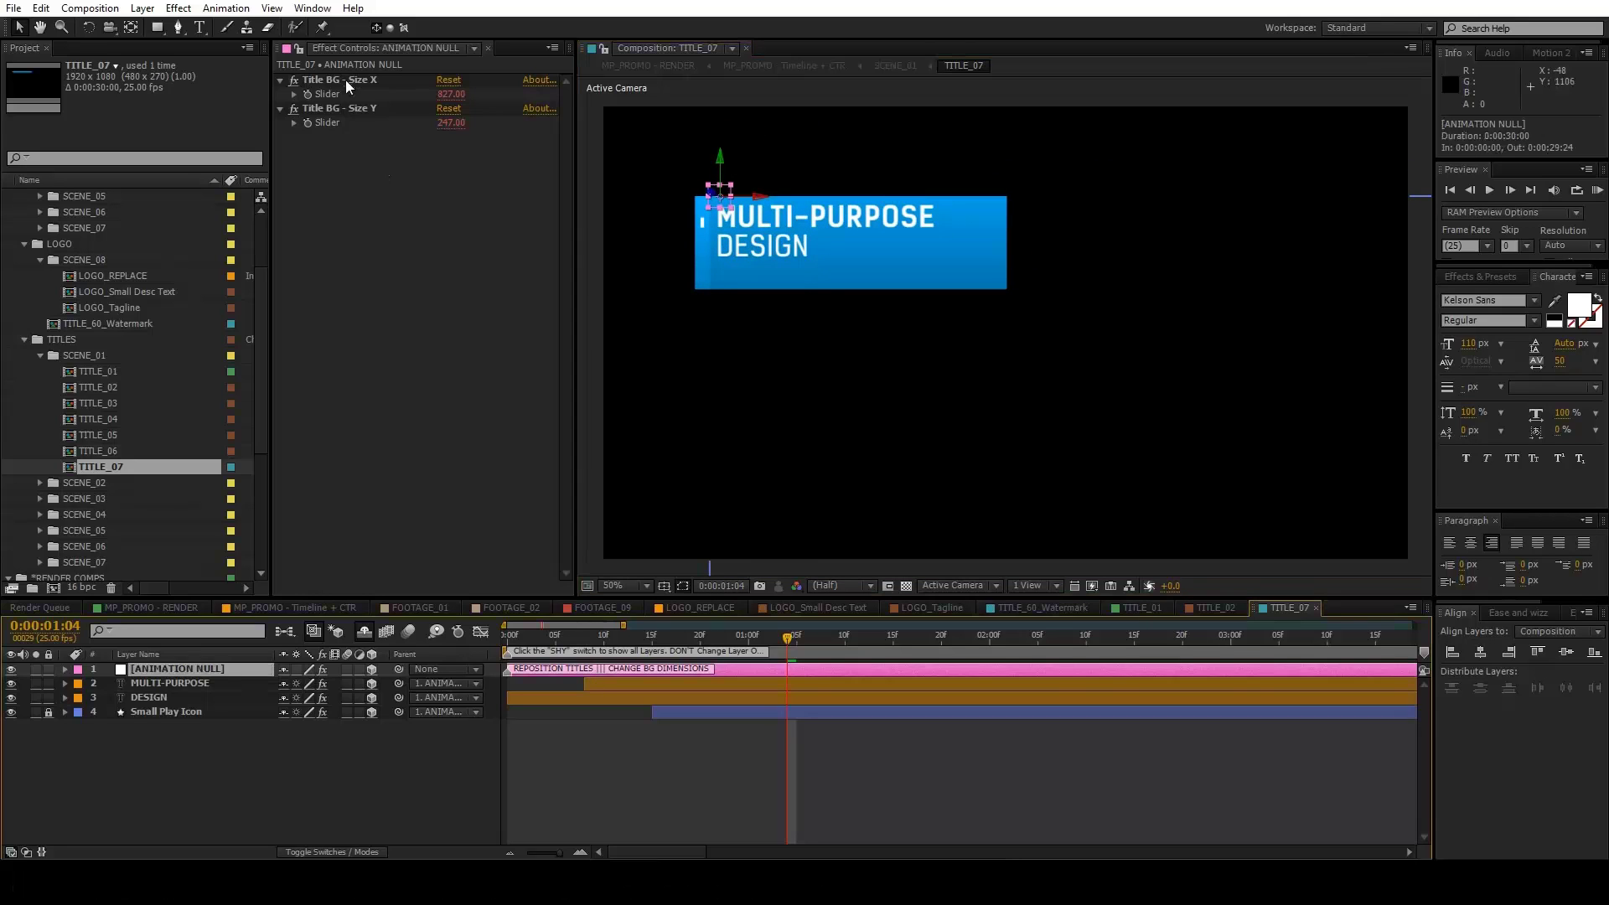
mouse_move(450, 105)
left_mouse_down()
mouse_move(498, 138)
mouse_move(422, 109)
mouse_move(488, 101)
left_mouse_up()
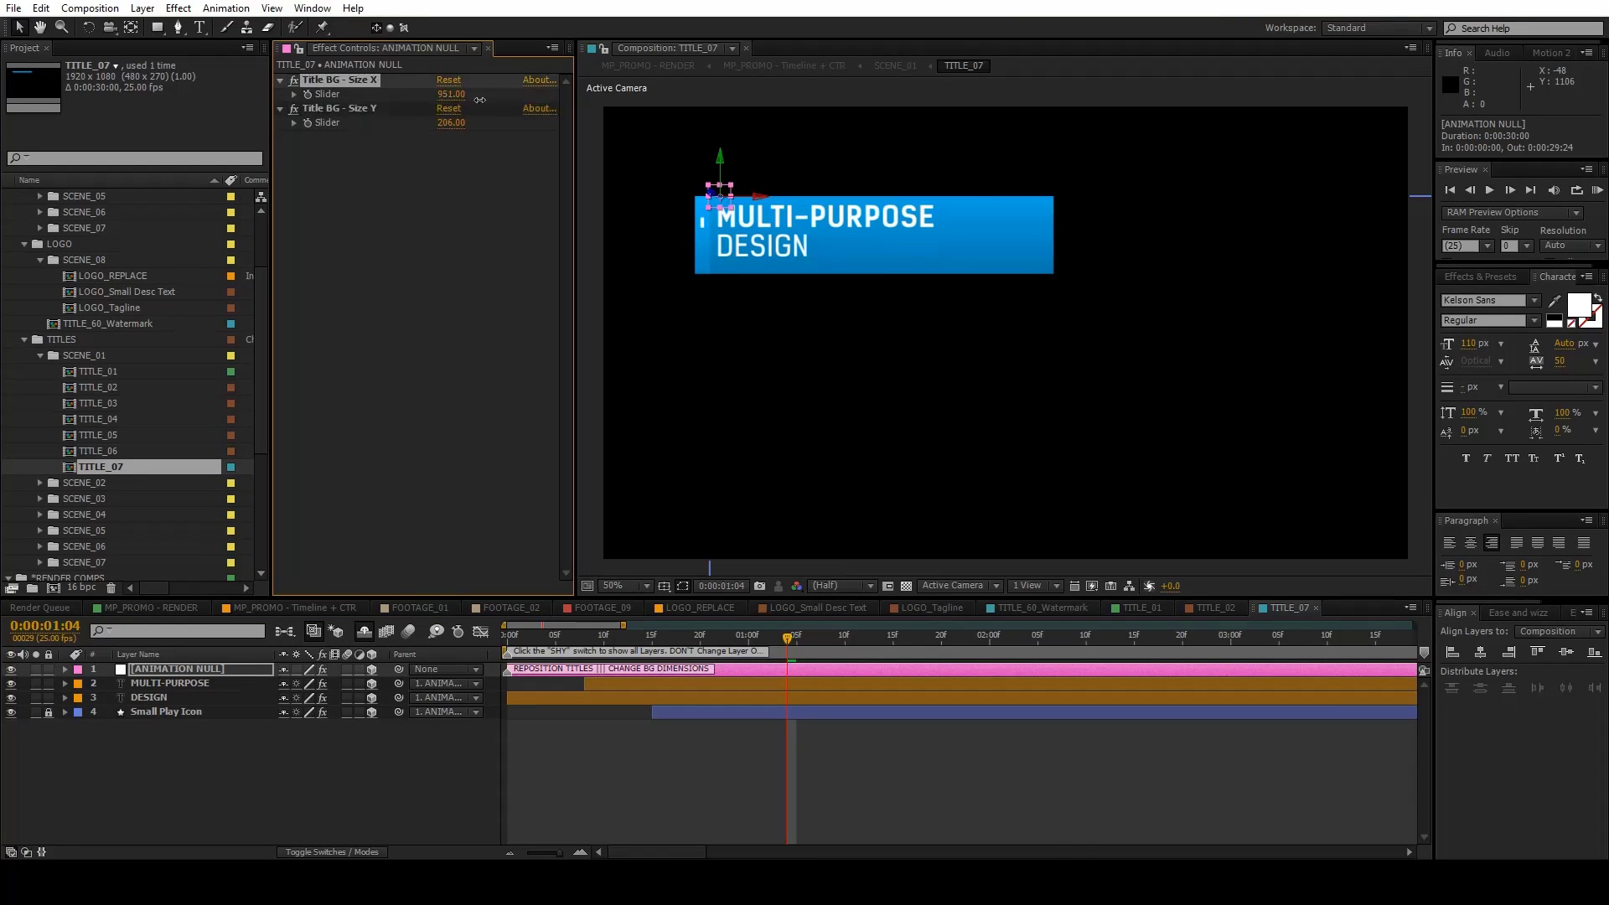
left_click(173, 684)
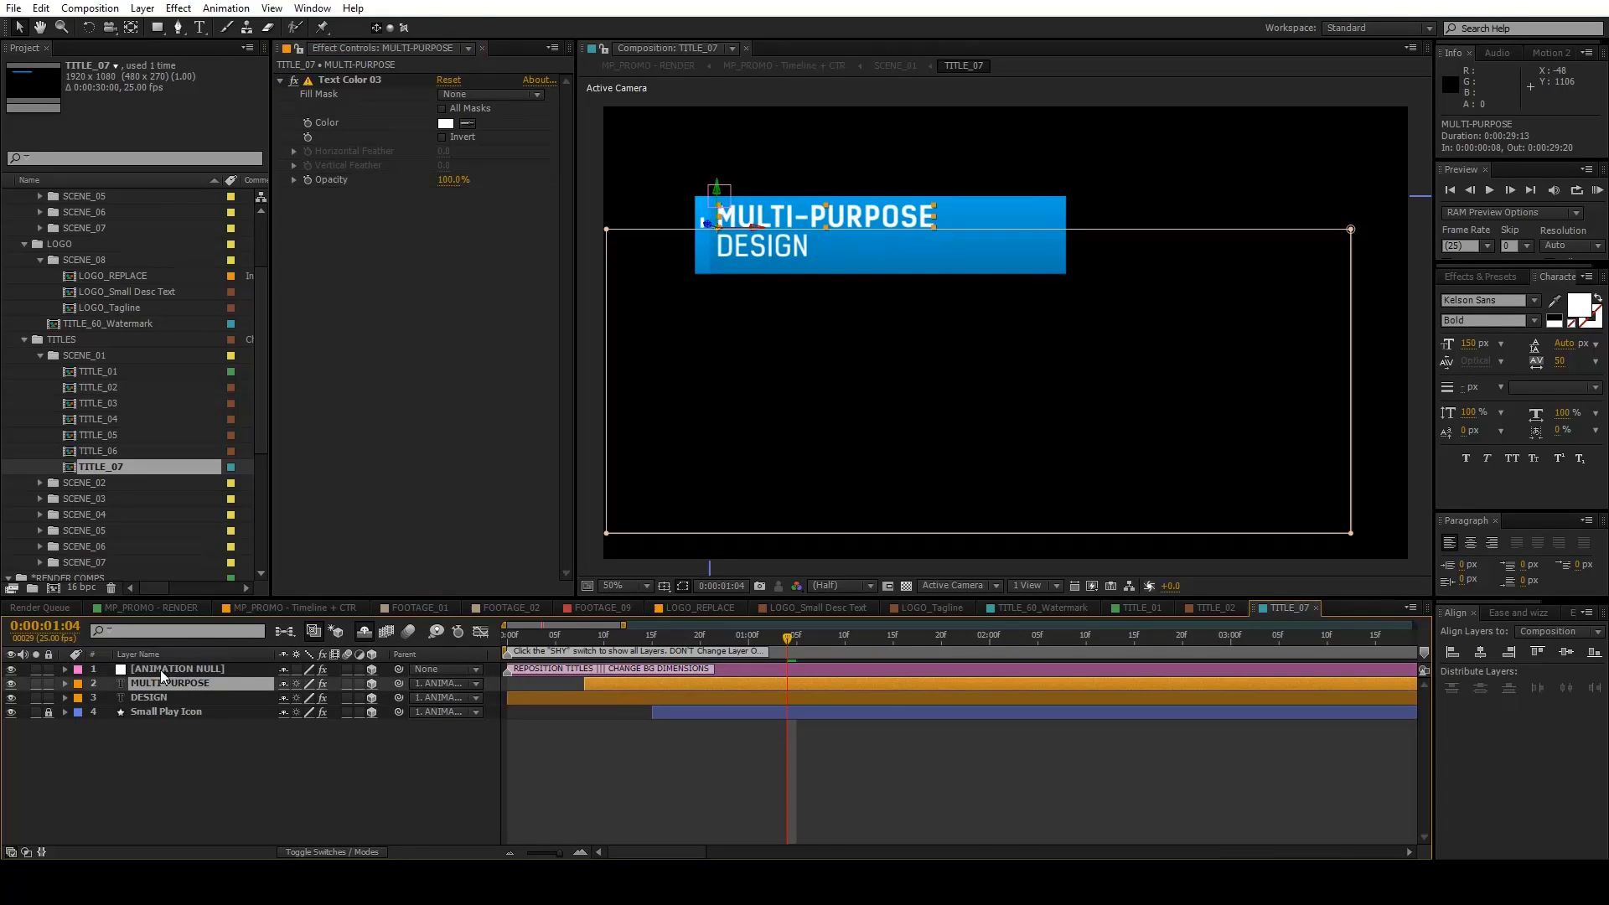
Retype the two title lines to read CHANGE TEXT and HERE TOO.
double_click(181, 682)
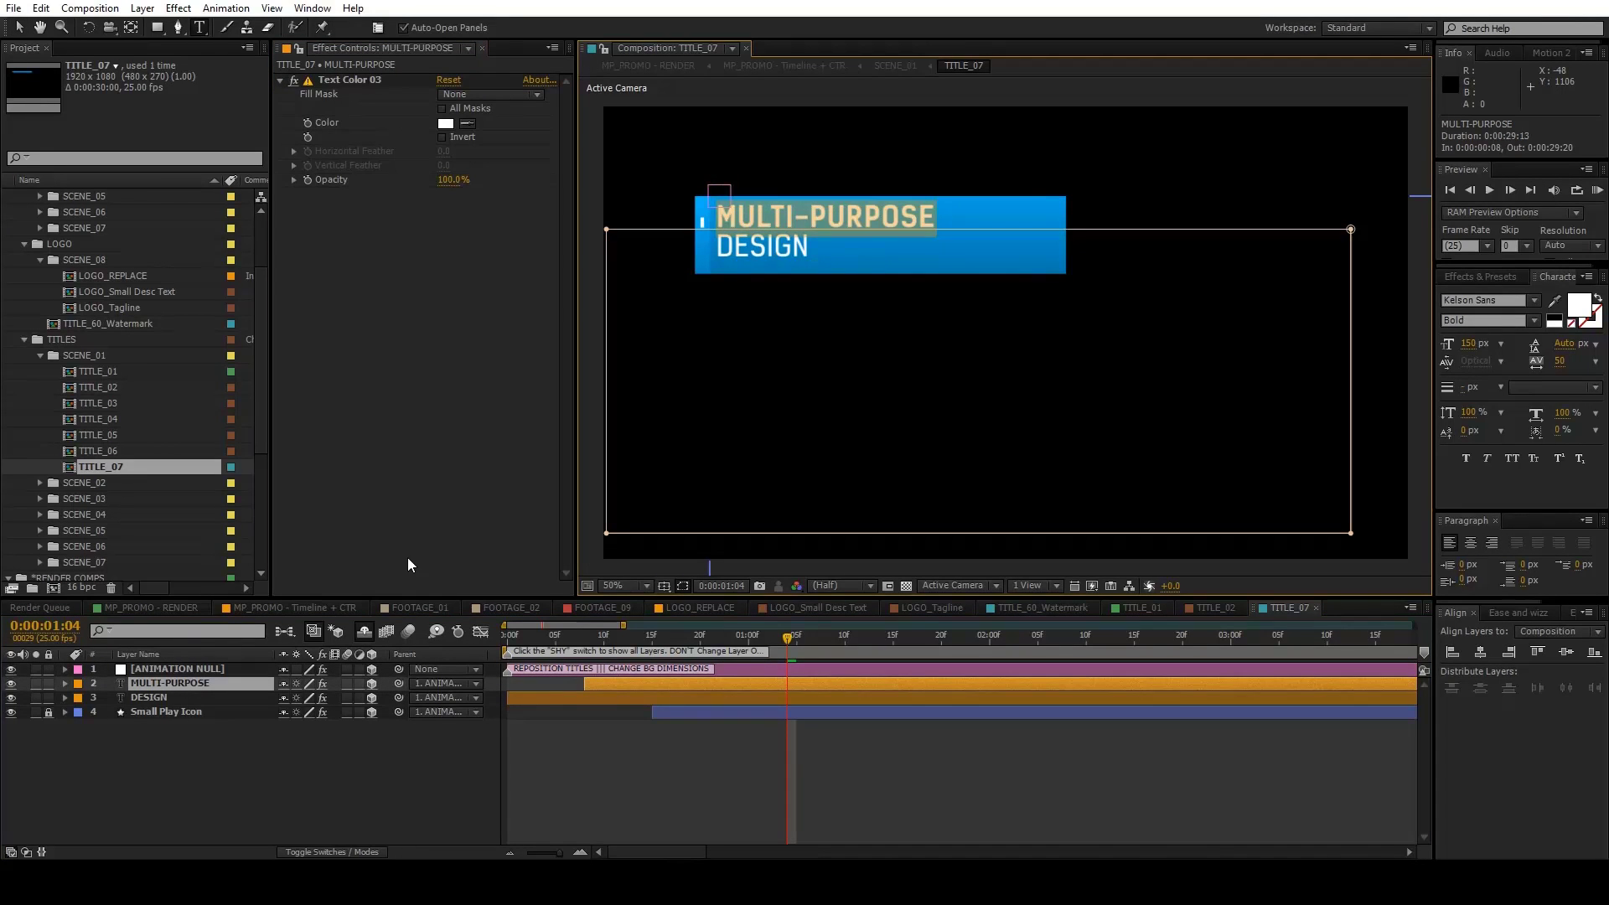
type("CHANGE TEXT")
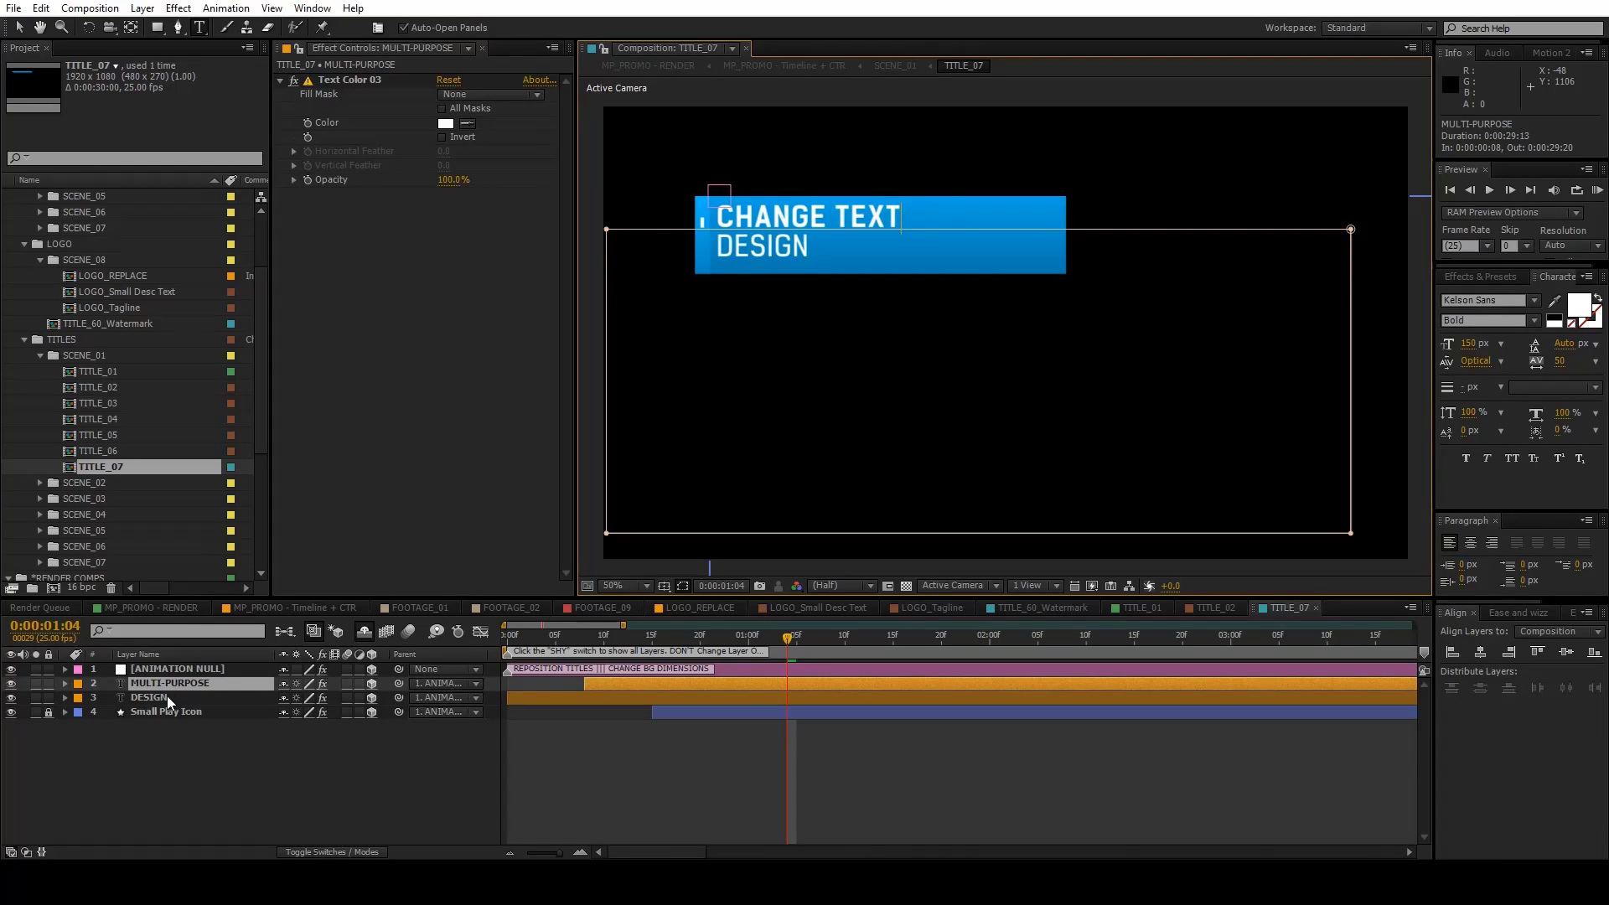
double_click(167, 696)
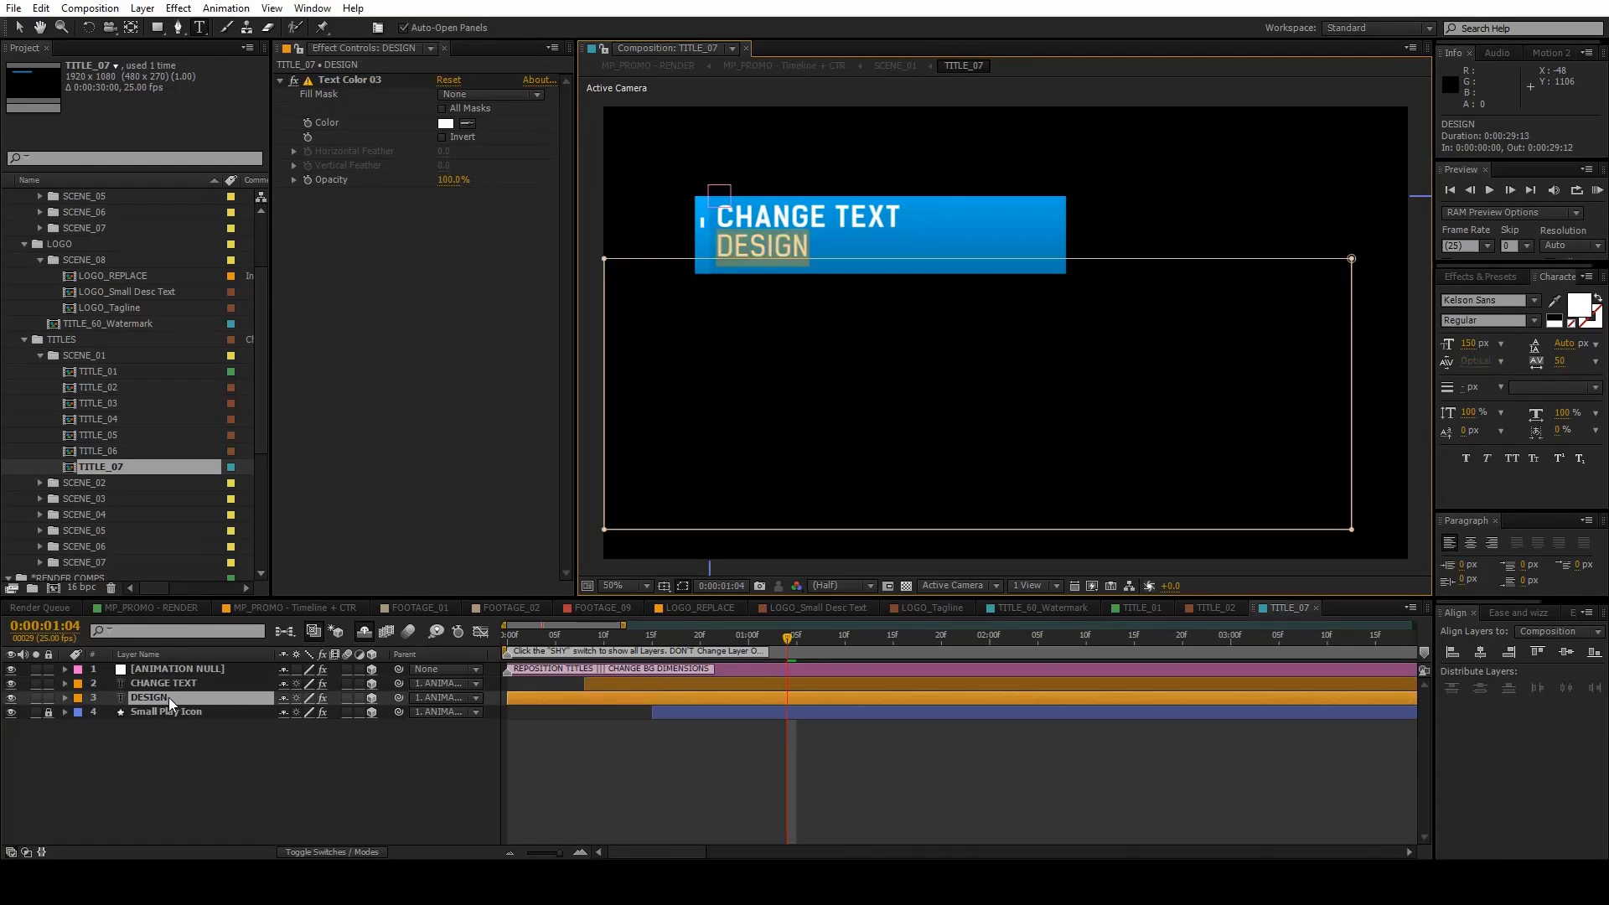
type("HERE")
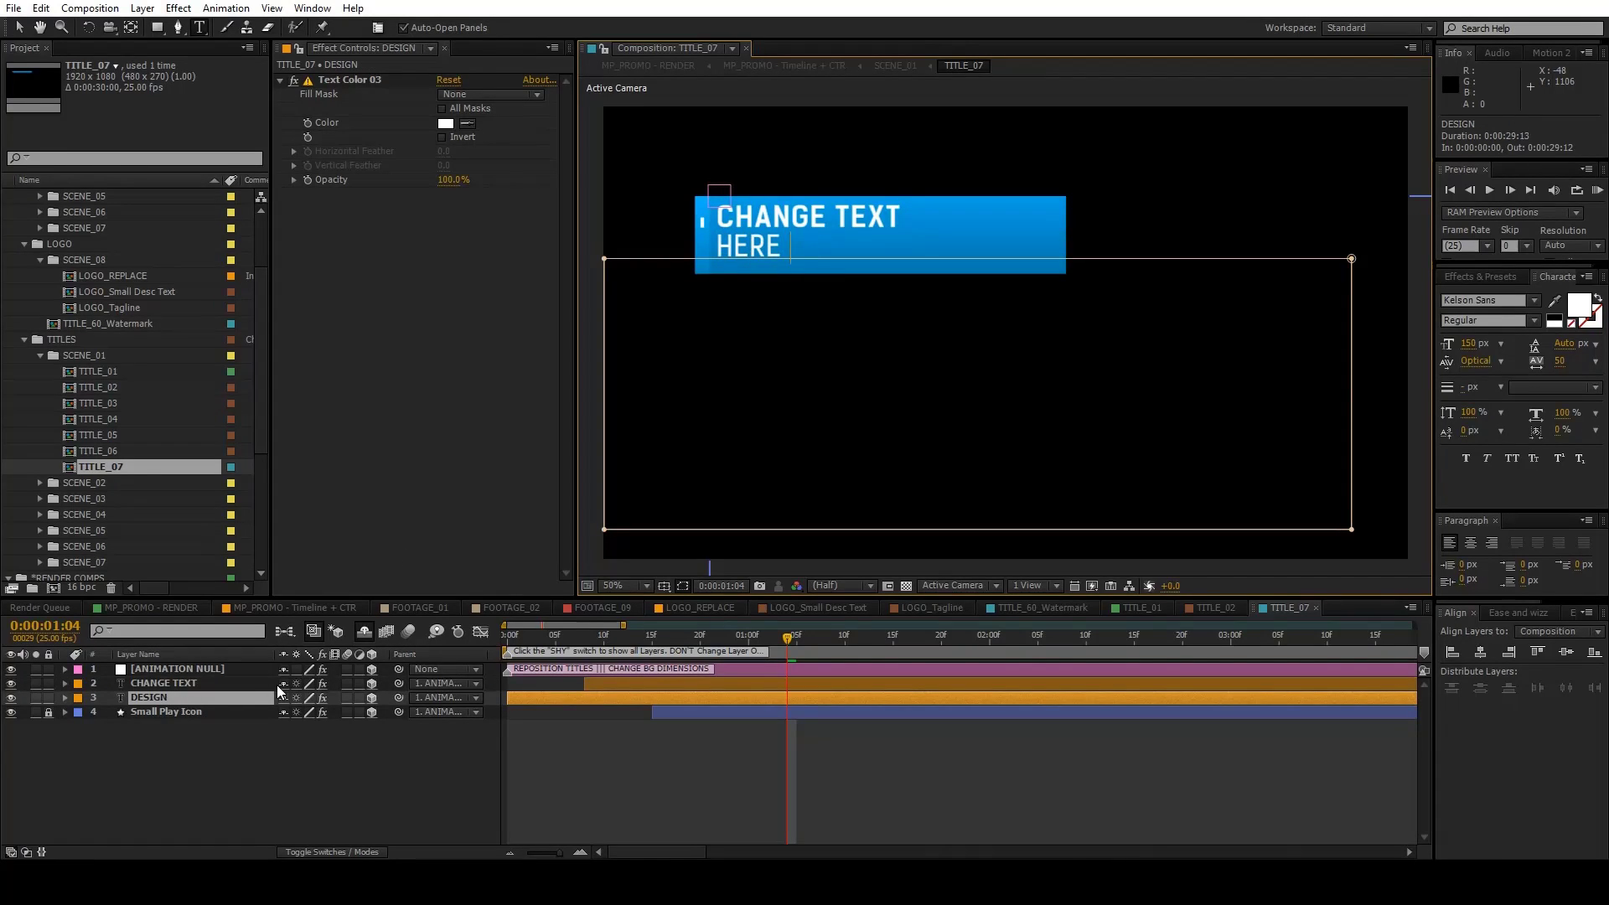
key("Escape")
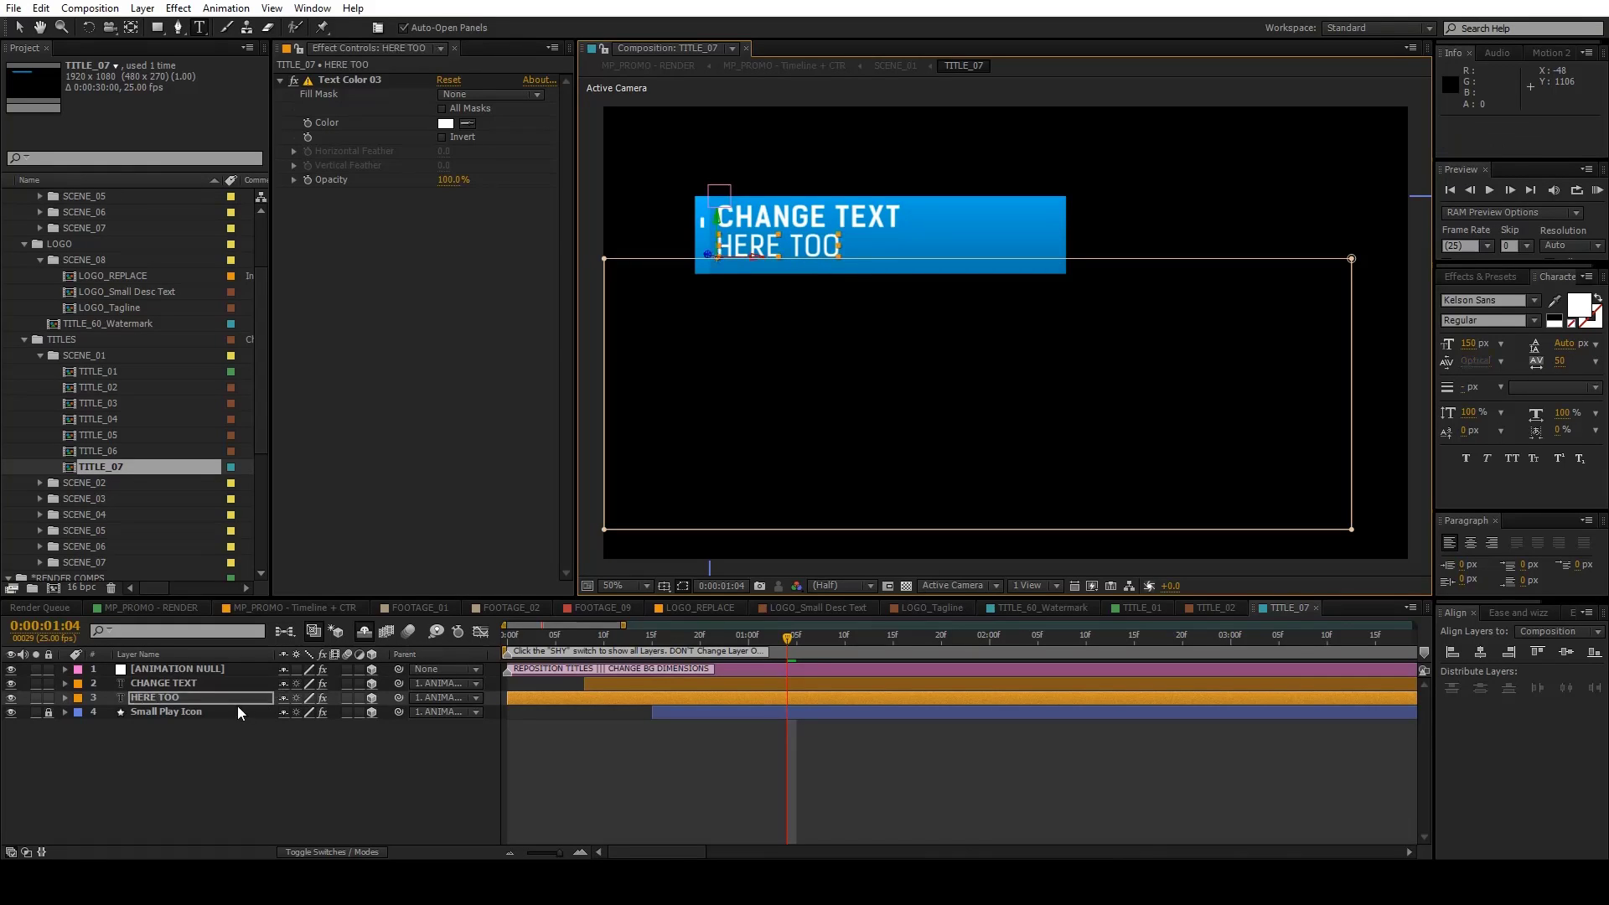
Shrink the HERE TOO line to 114 px and preview the title animation.
left_click(275, 701)
left_click_drag(1470, 352, 355, 675)
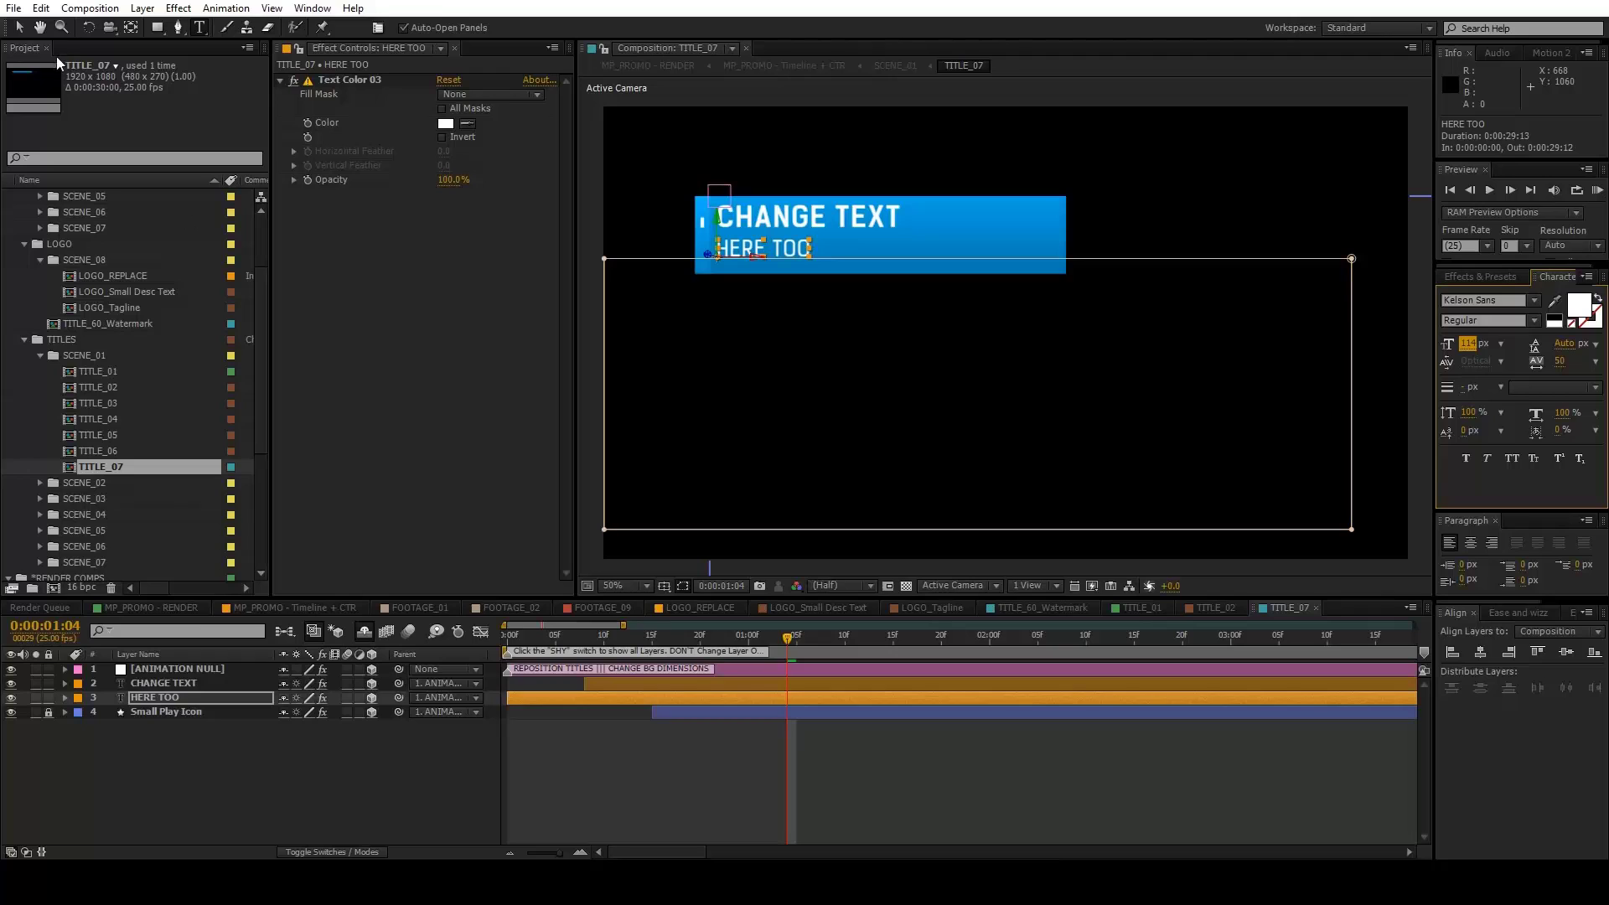
left_click(19, 28)
left_click(490, 771)
left_click_drag(771, 635, 836, 654)
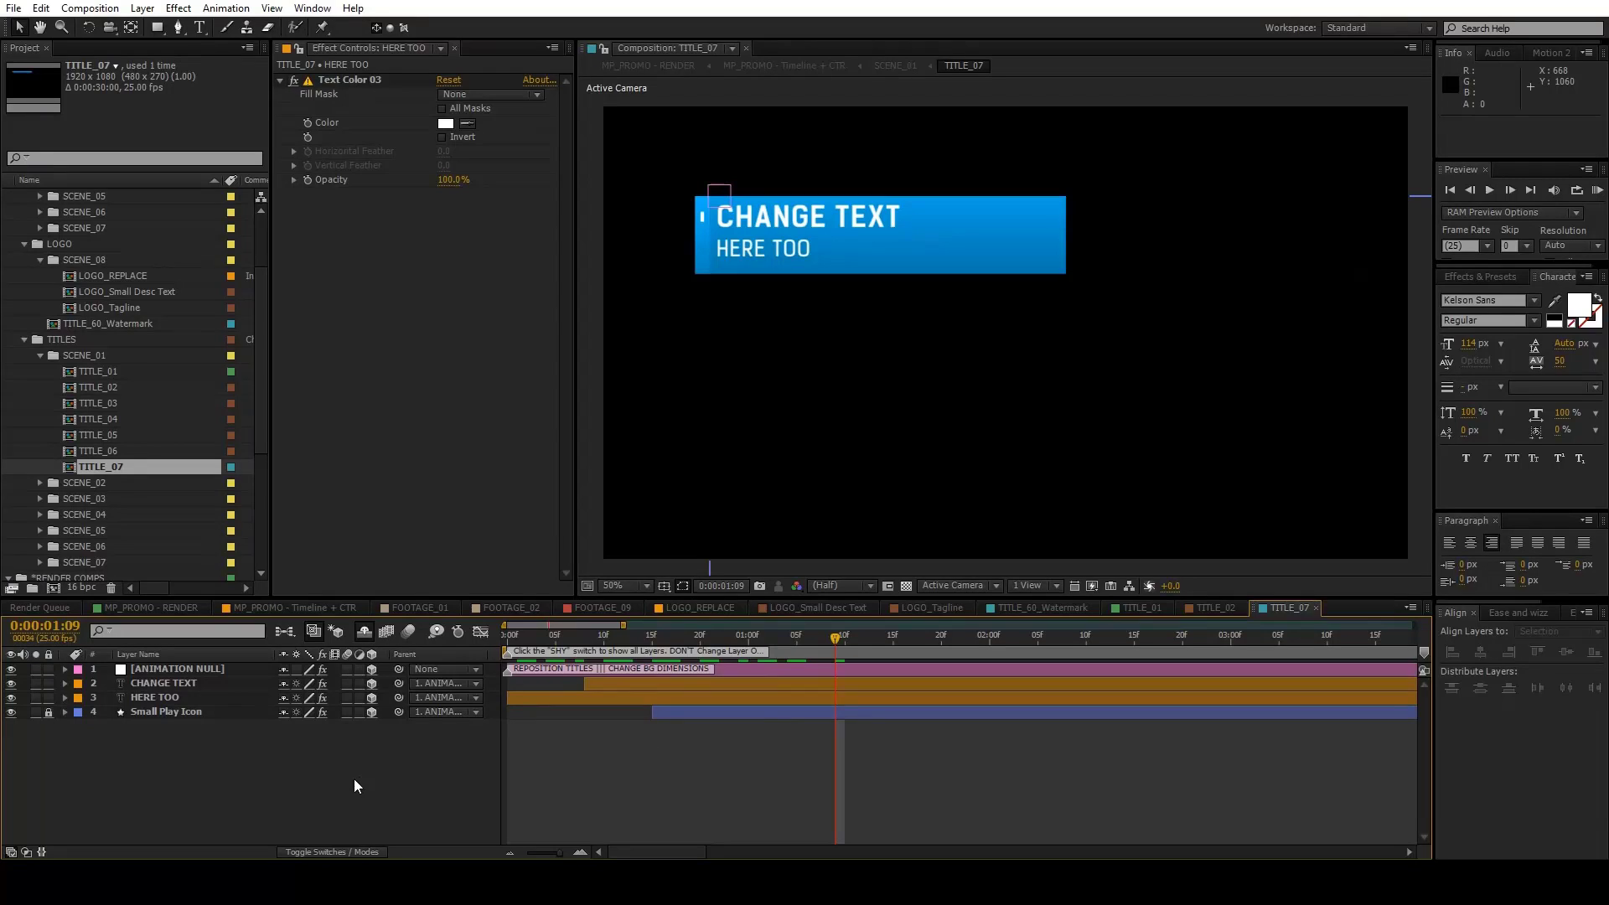
left_click(39, 484)
Open TITLE_08 and retype its lines as SAME FOR and ALL OTHER.
double_click(94, 484)
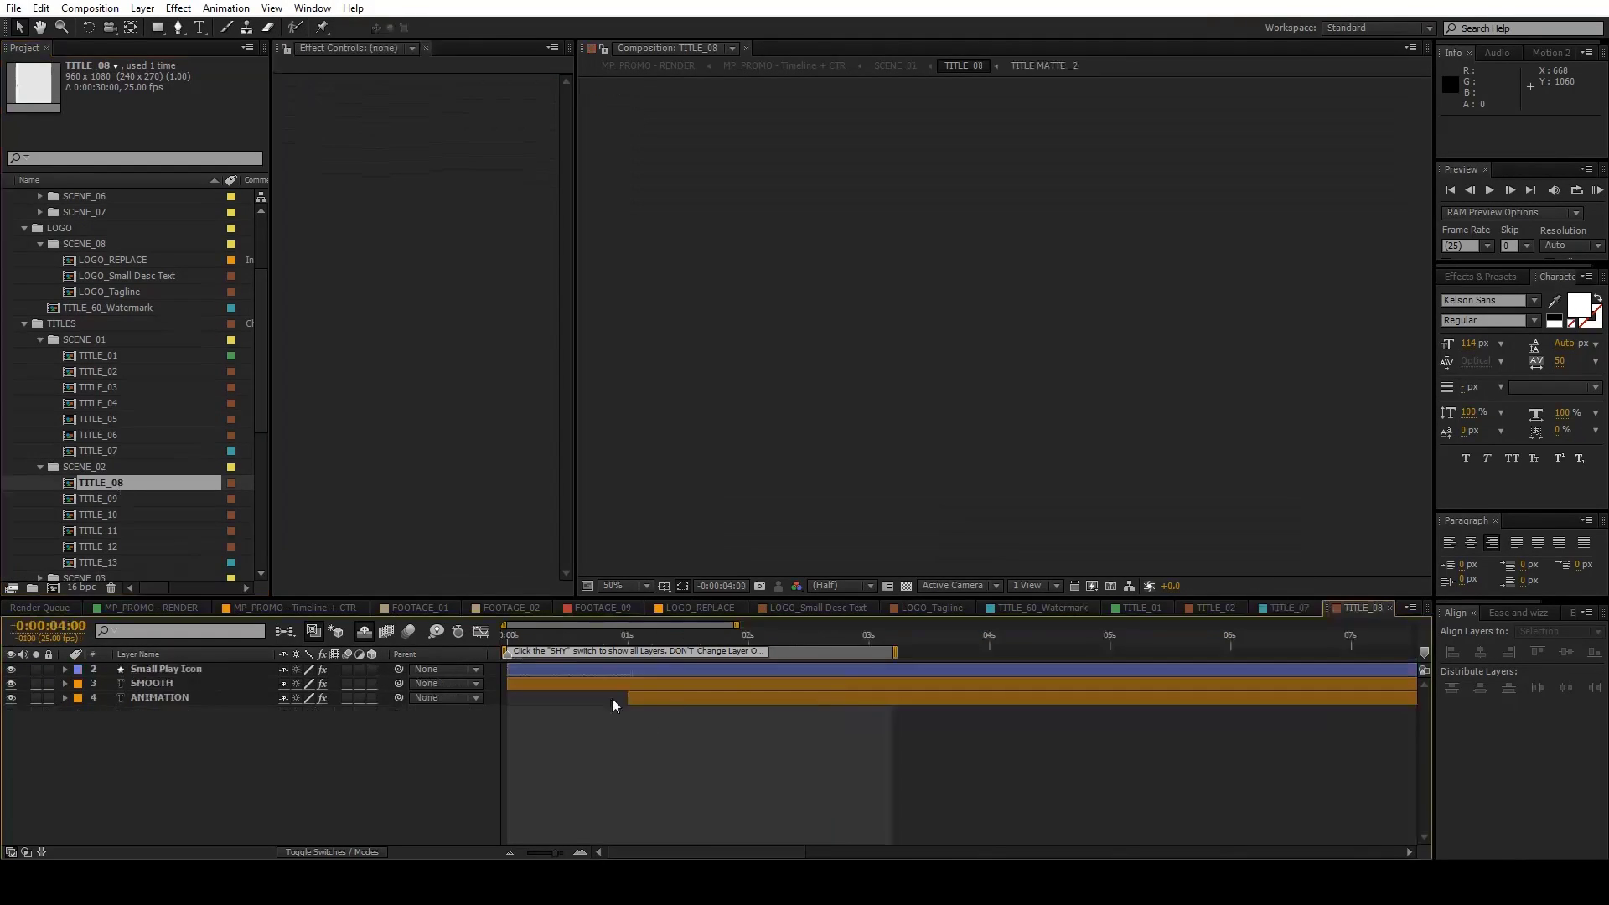
left_click_drag(637, 651, 757, 654)
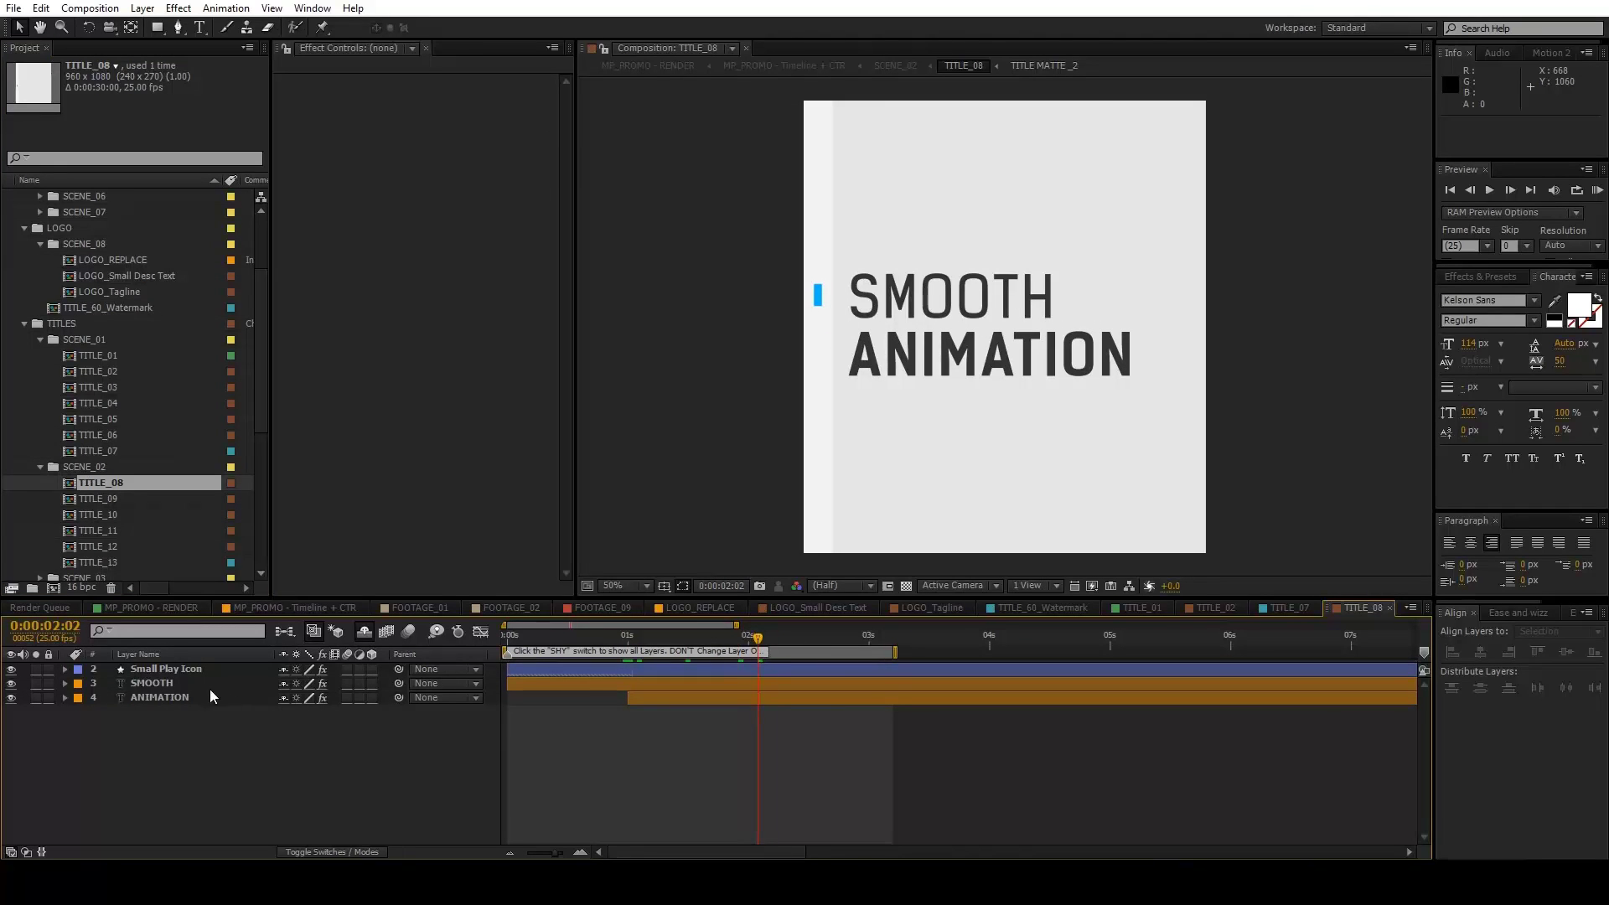
left_click(174, 684)
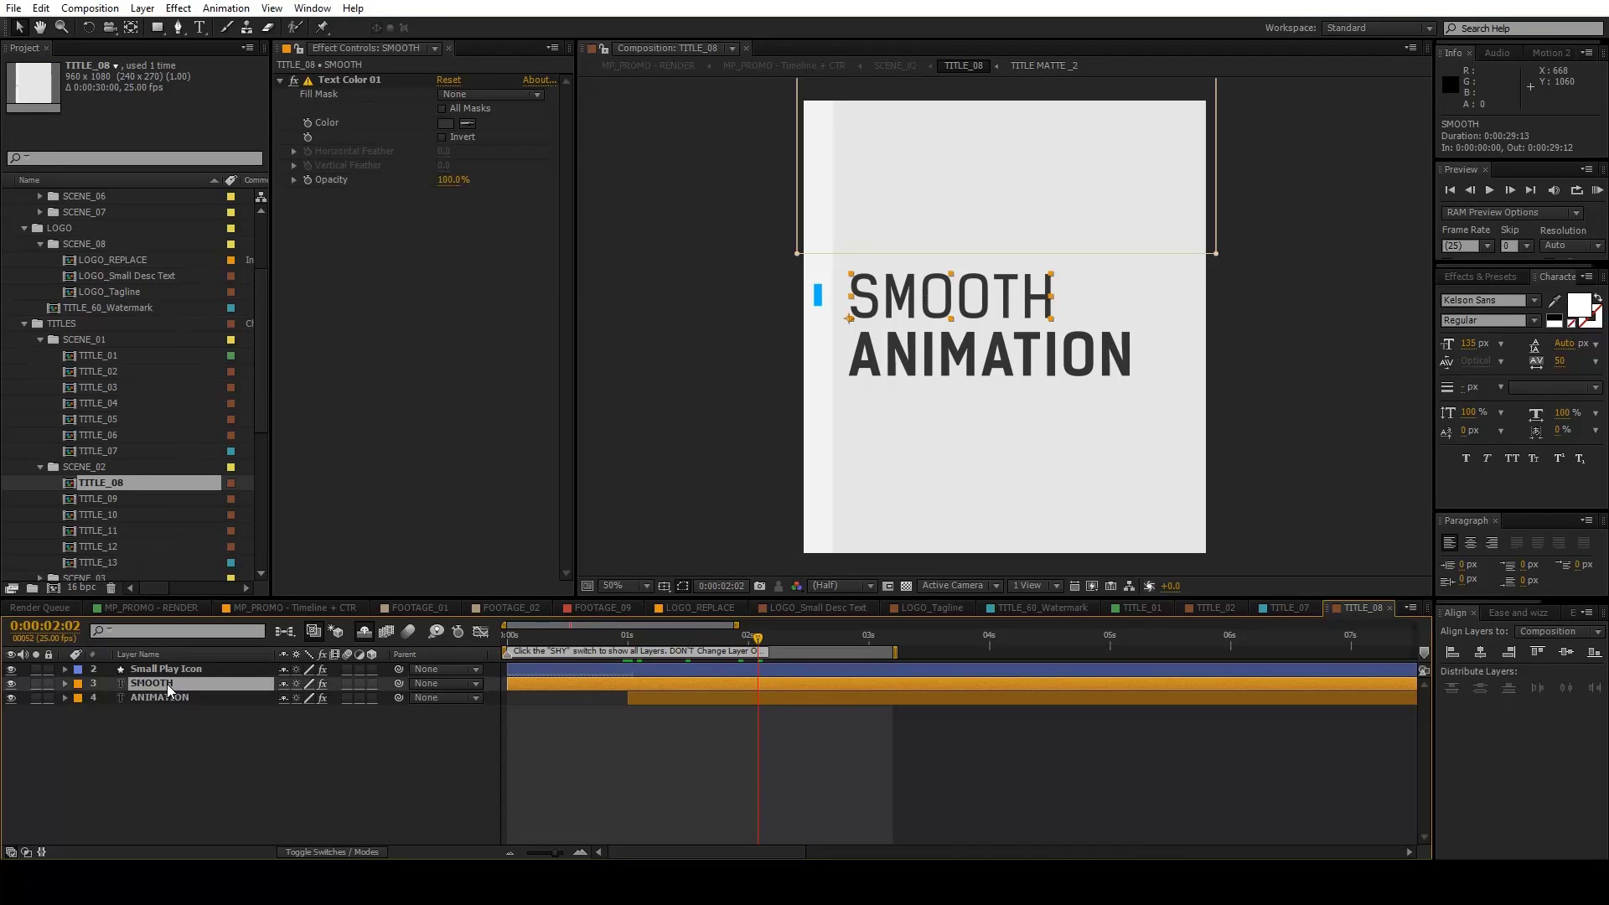
double_click(169, 682)
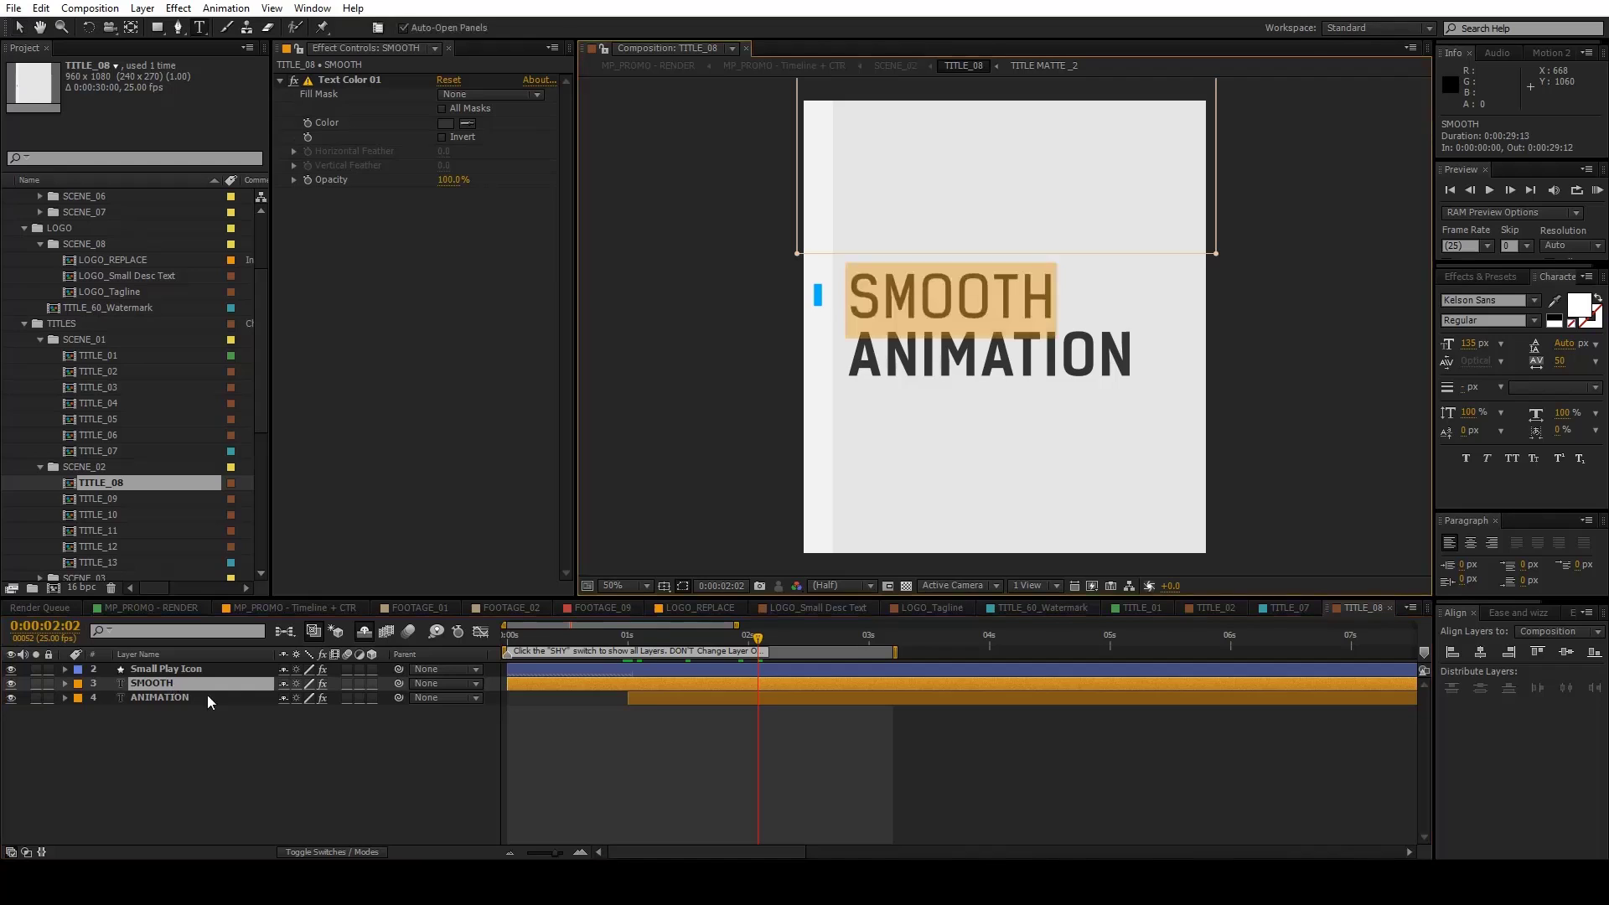
type("SAME ")
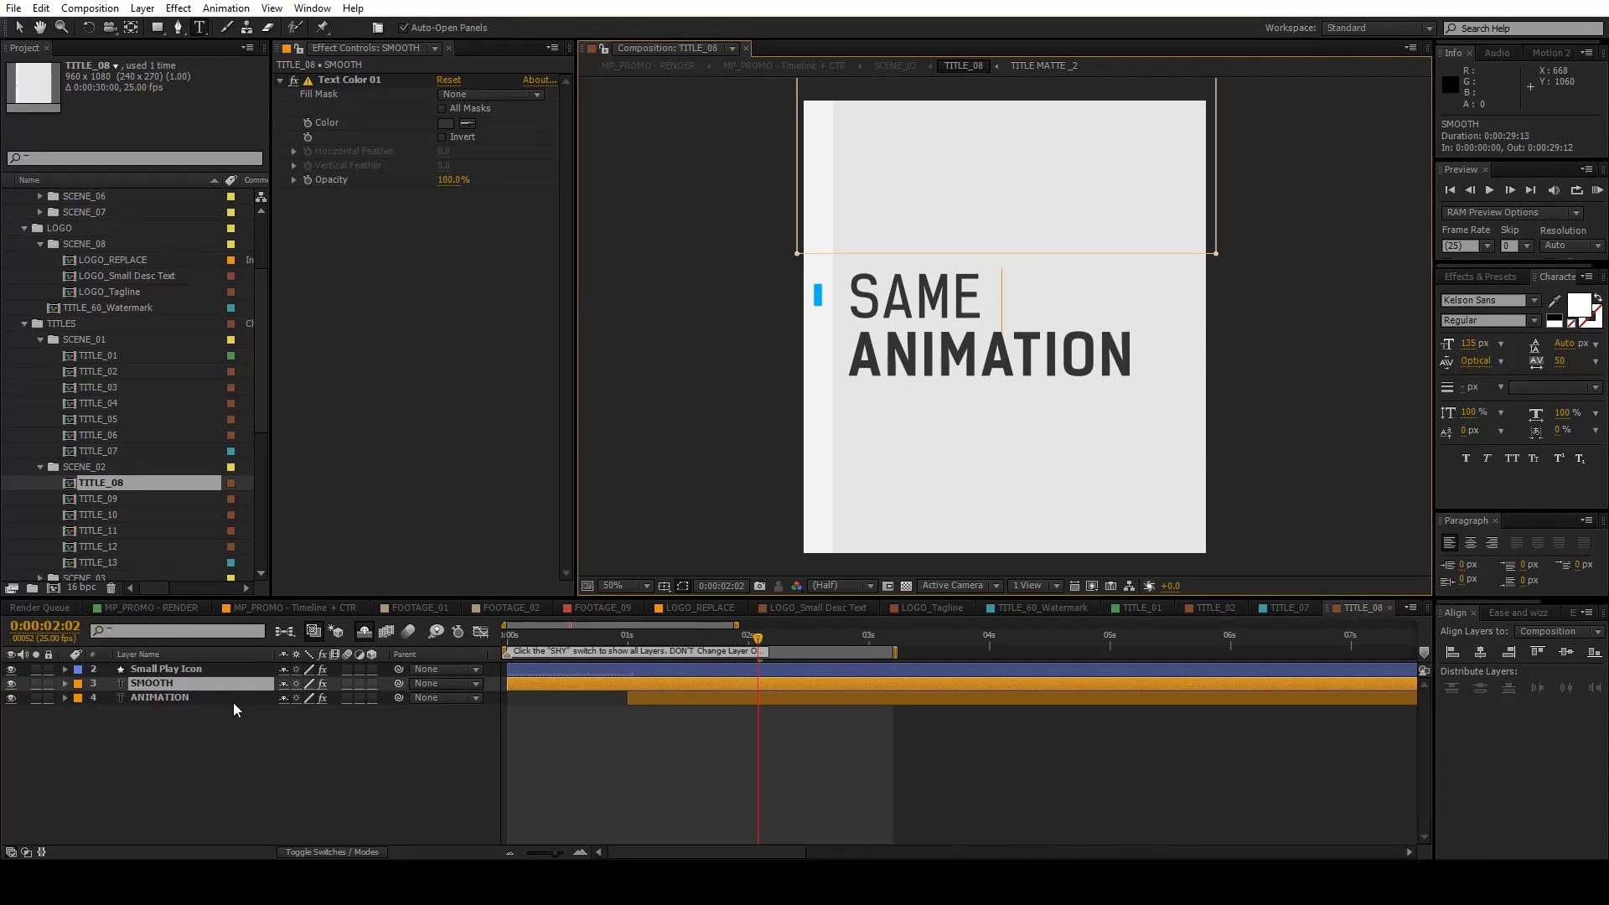
type("FOR")
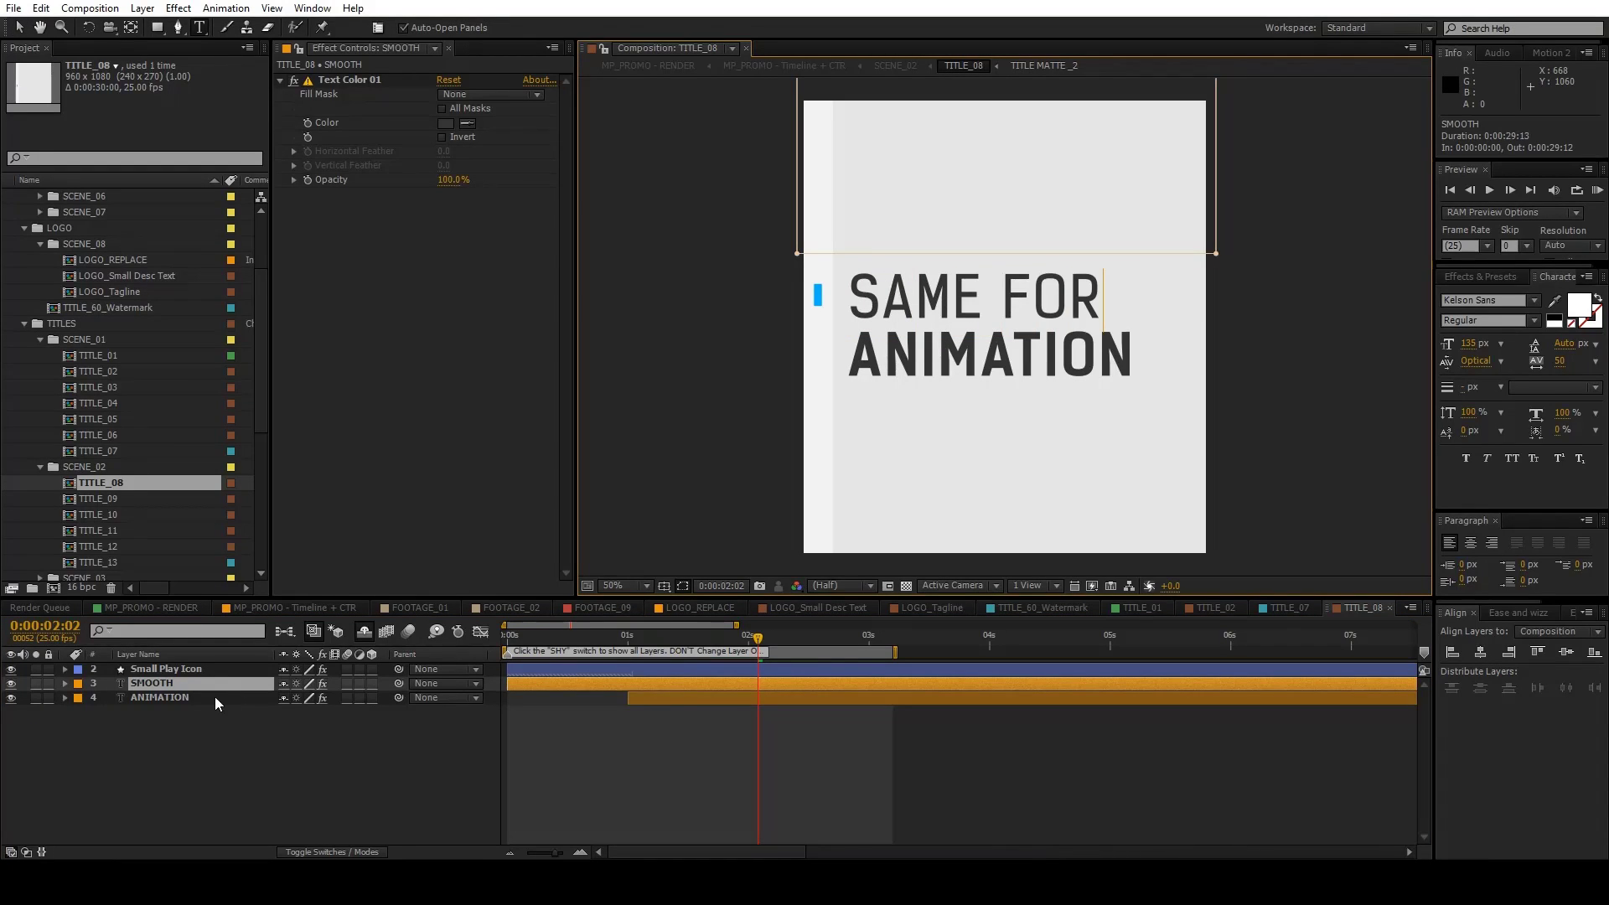
double_click(193, 697)
type("ALL")
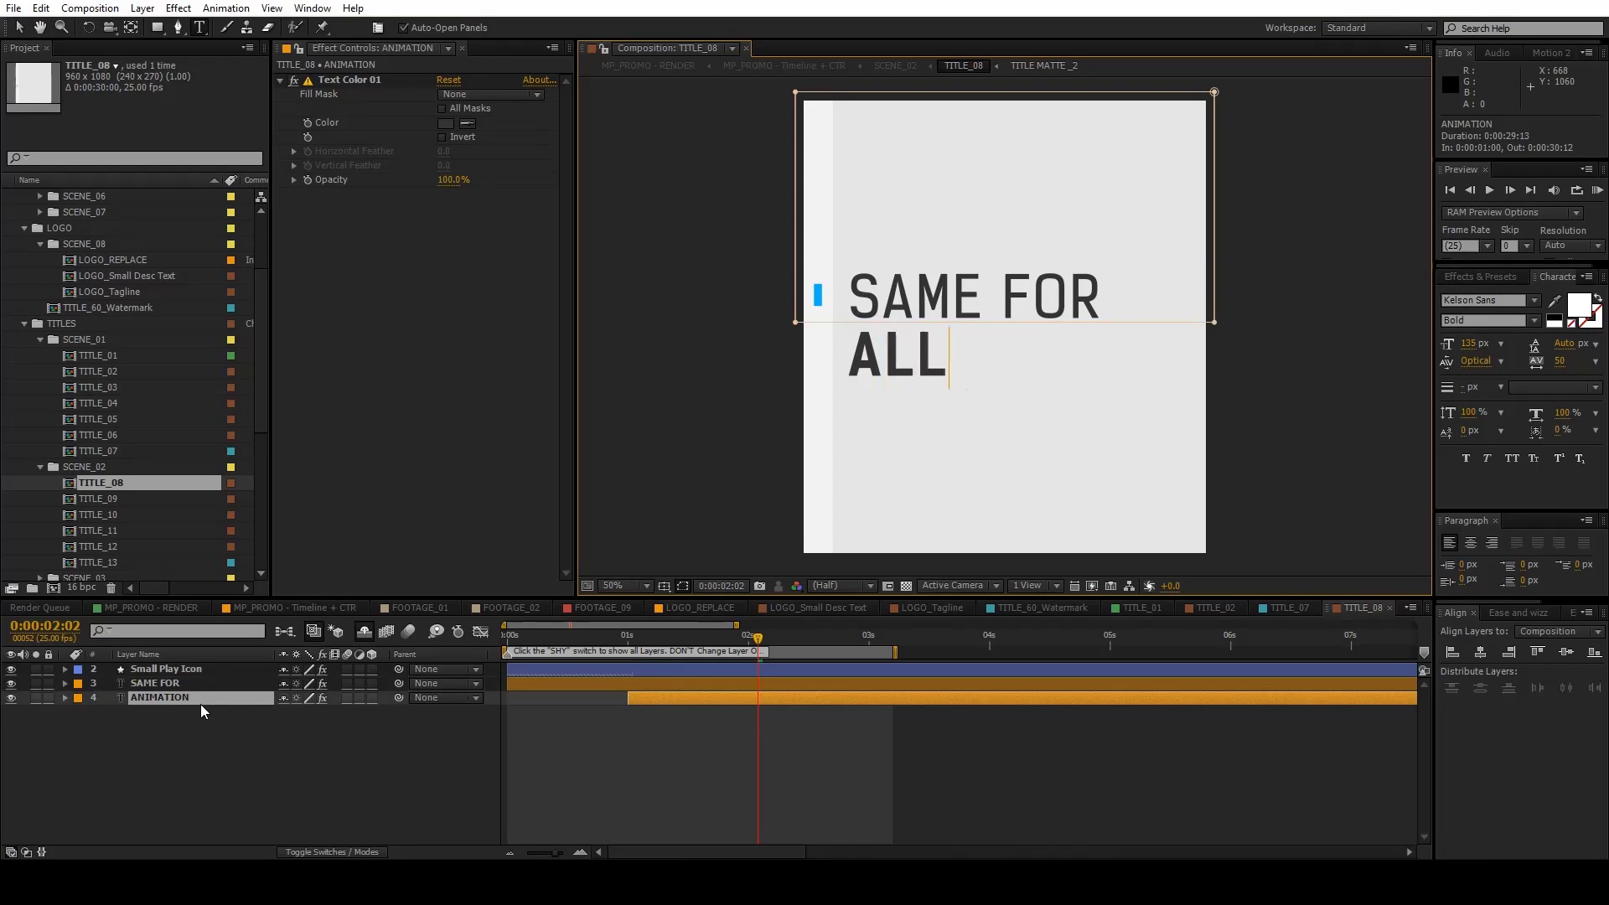
type(" OTHER")
left_click(176, 686)
Duplicate ALL OTHER into a third line reading COMPS, then delete that attempt.
left_click(176, 696)
key("ctrl+d")
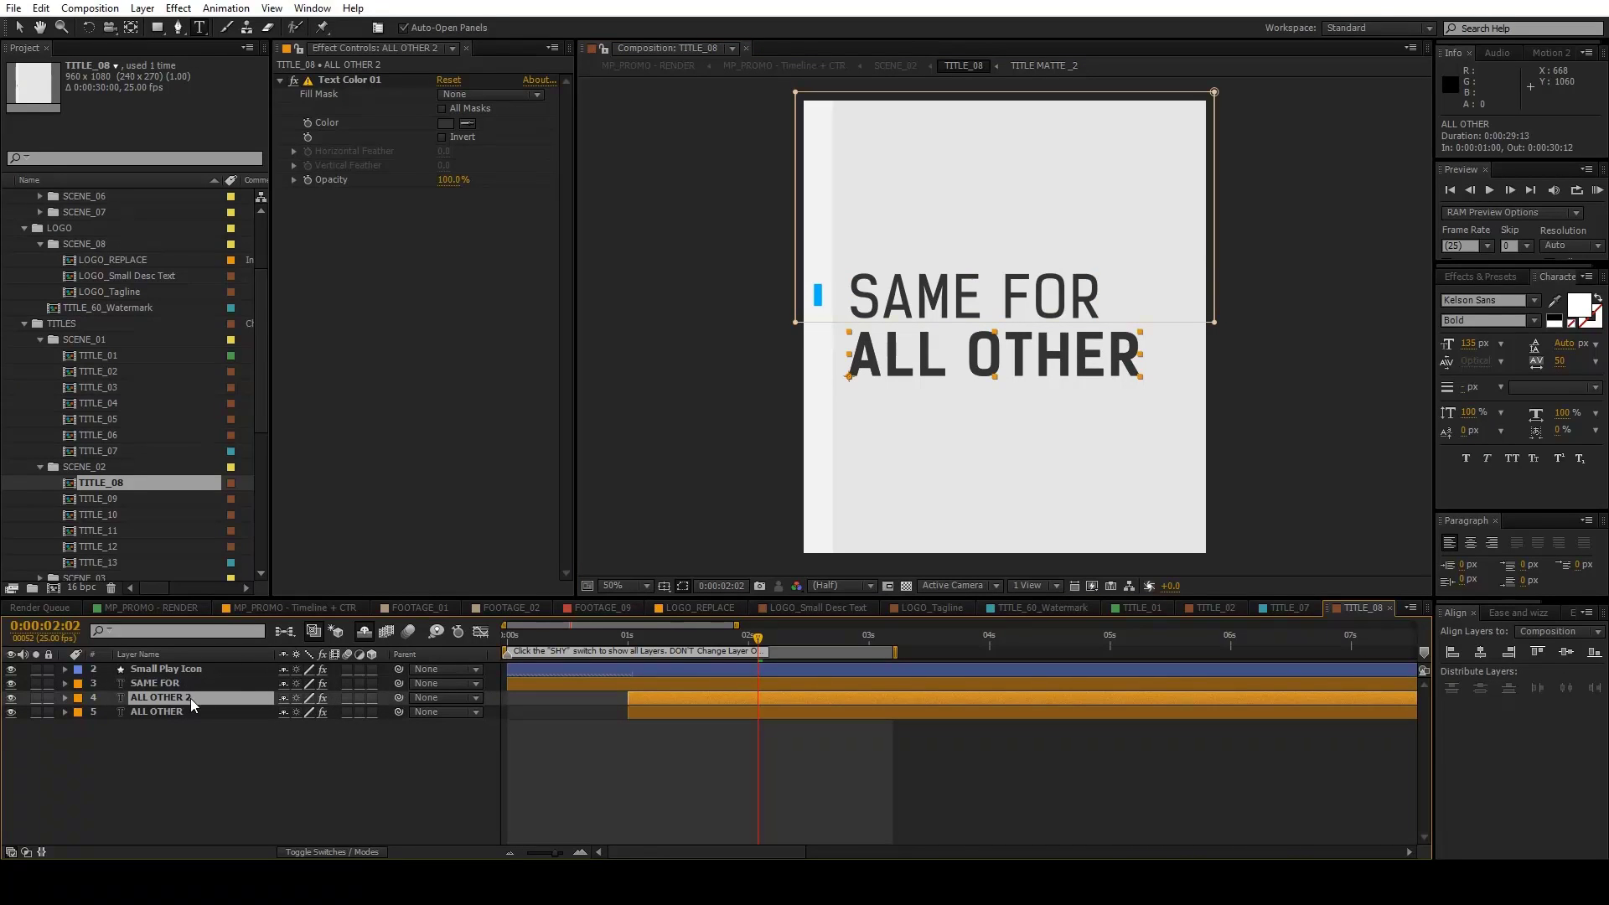
key("v")
left_click_drag(1106, 357, 1097, 415)
double_click(1095, 414)
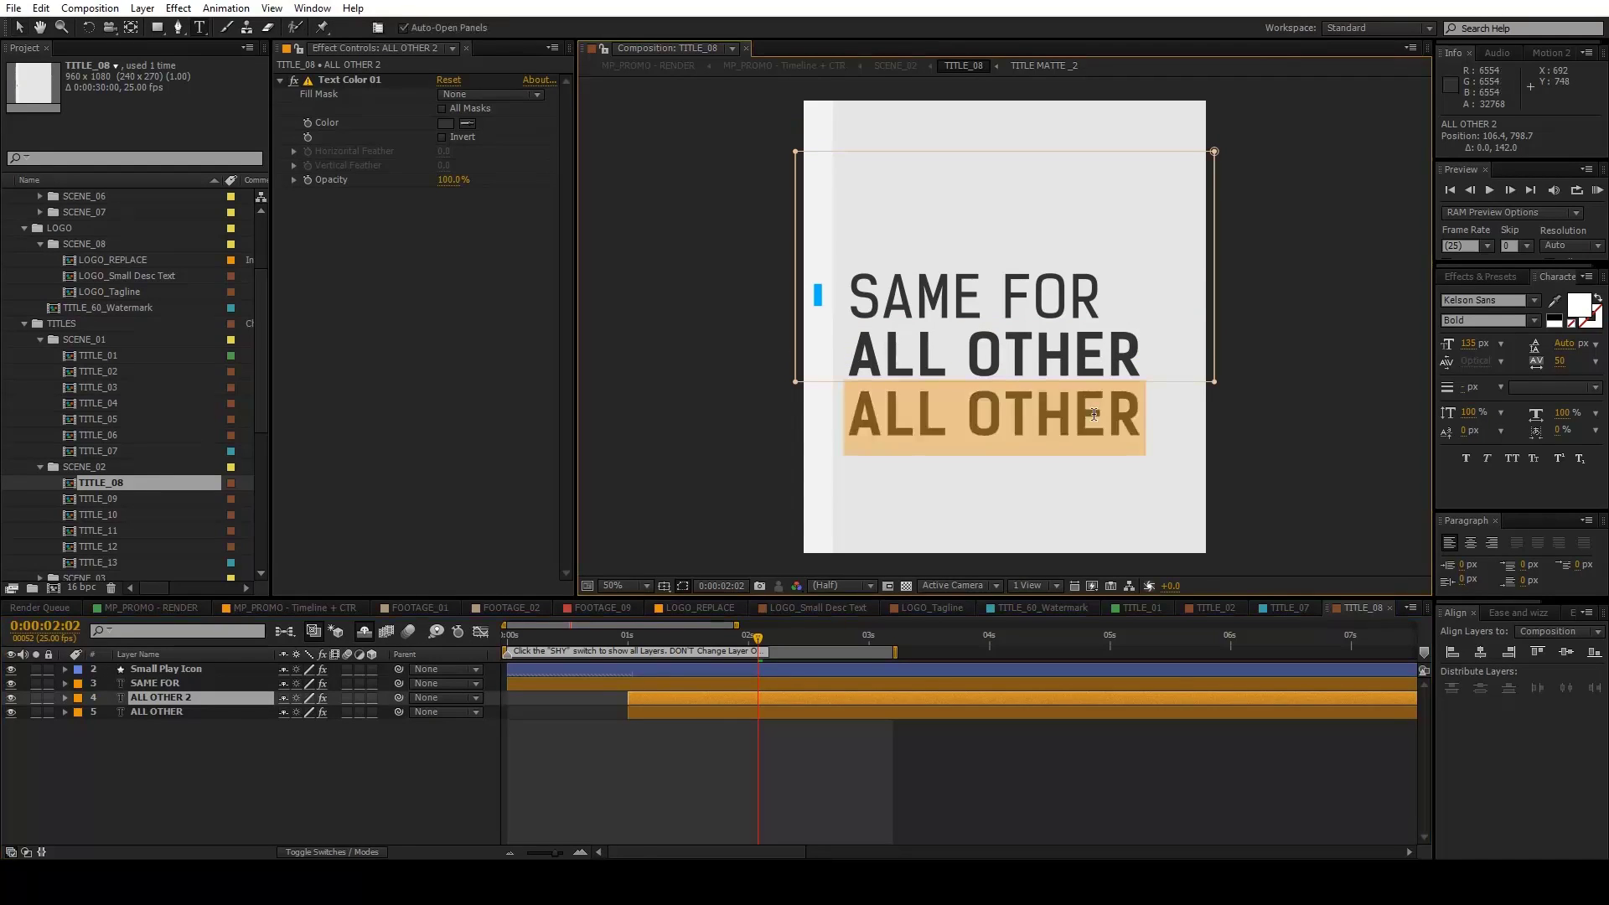
type("COMPS")
key("KP_Enter")
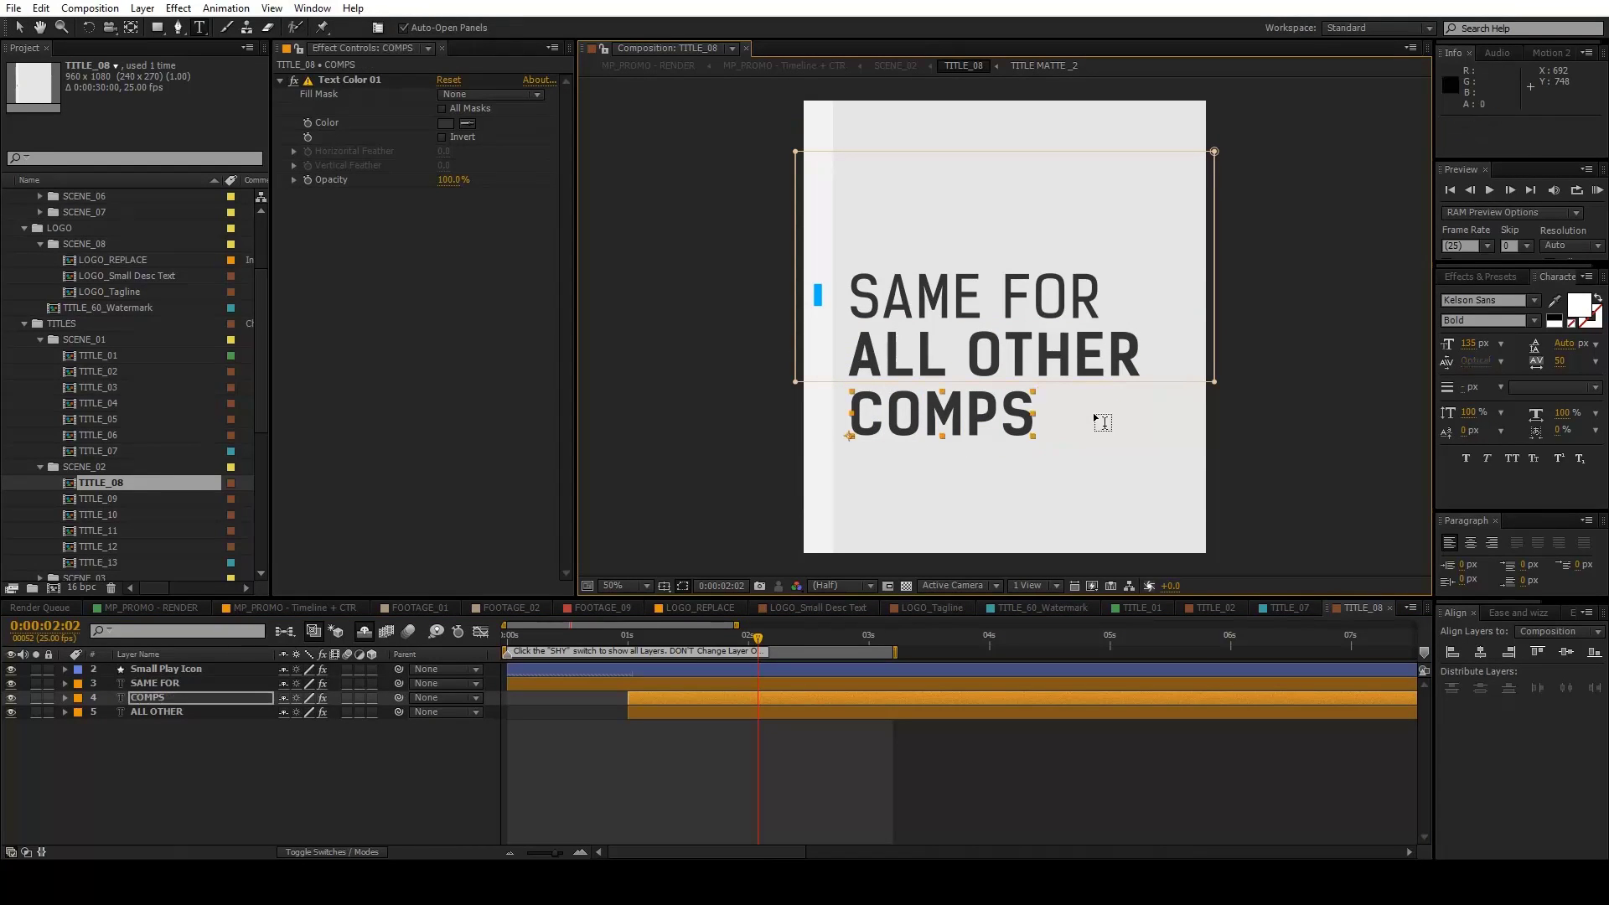
key("Delete")
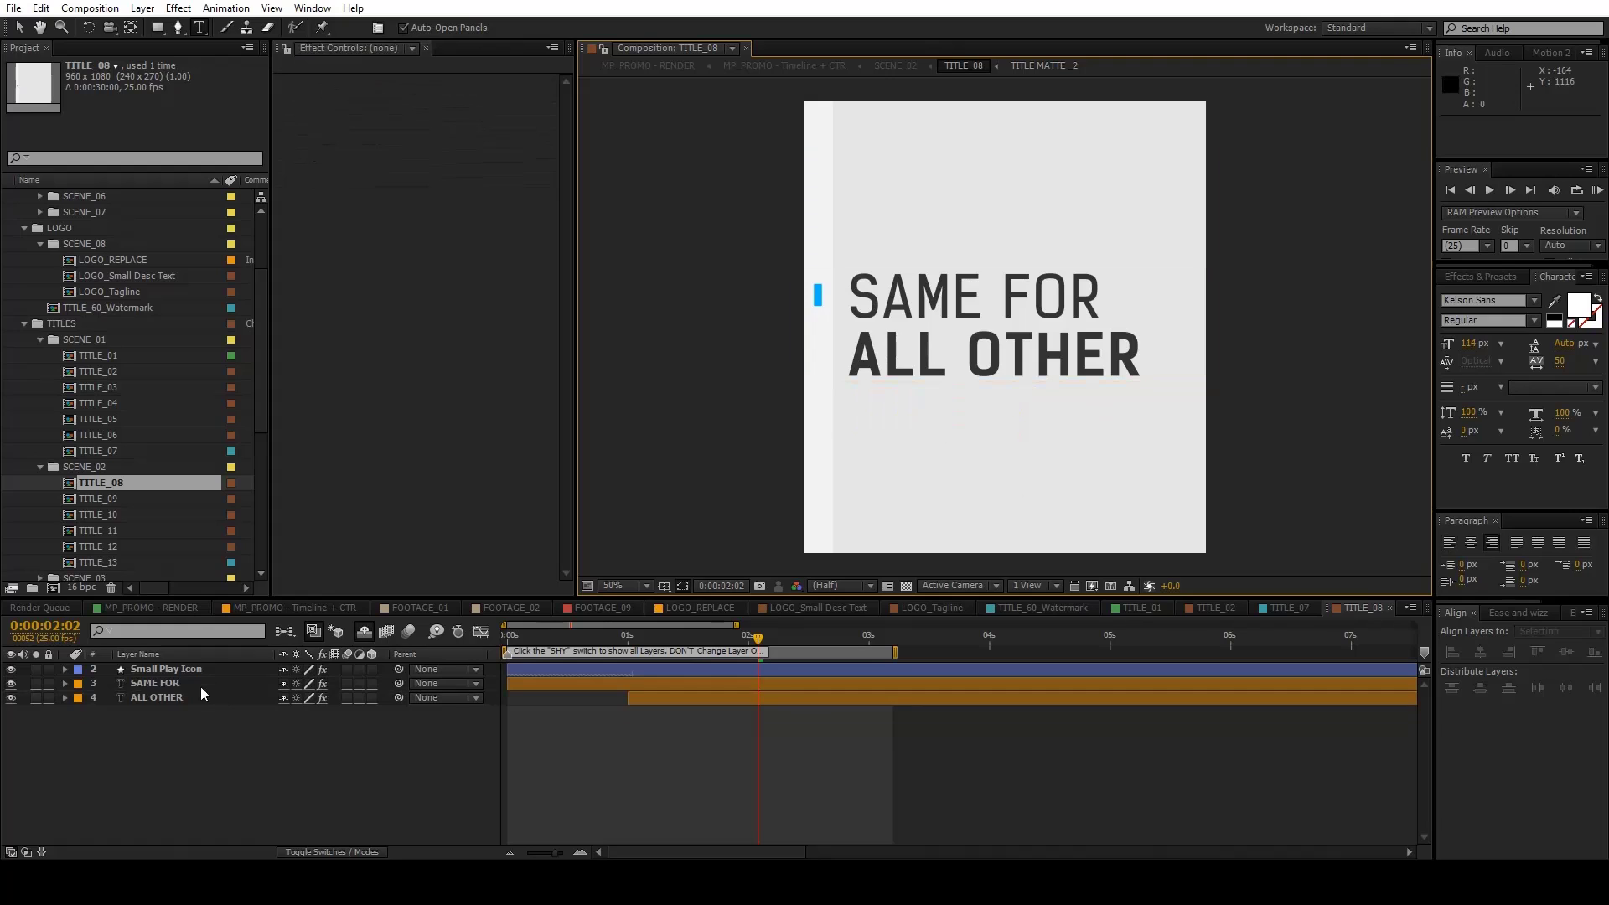
Duplicate ALL OTHER again, move it below, and retype it as COMPS.
left_click(198, 701)
left_click(40, 7)
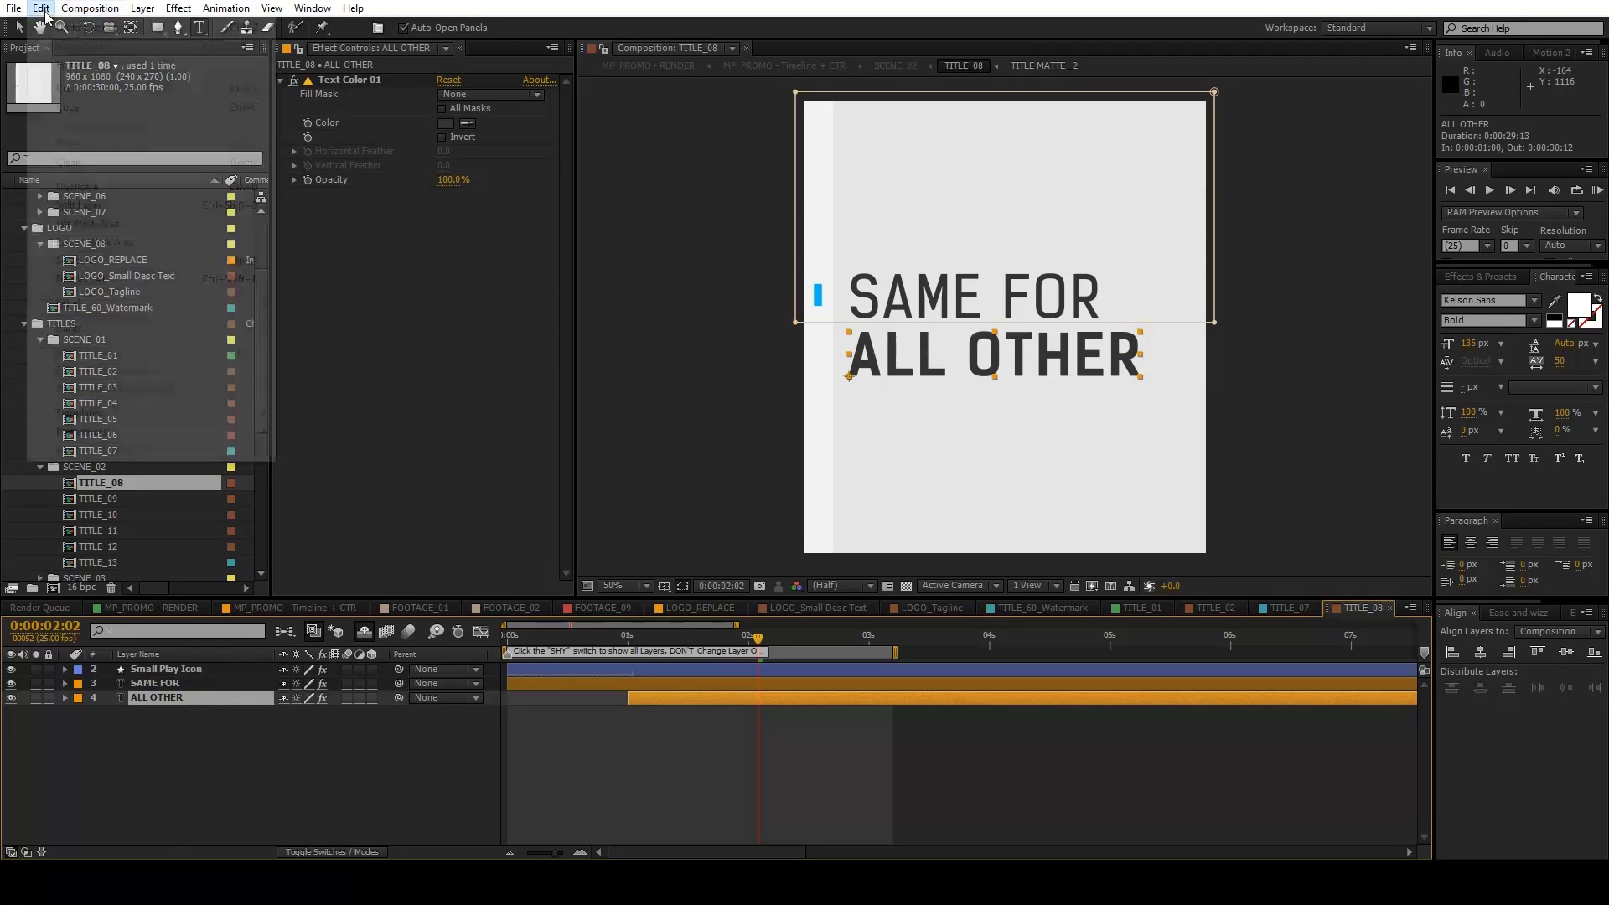
left_click(77, 186)
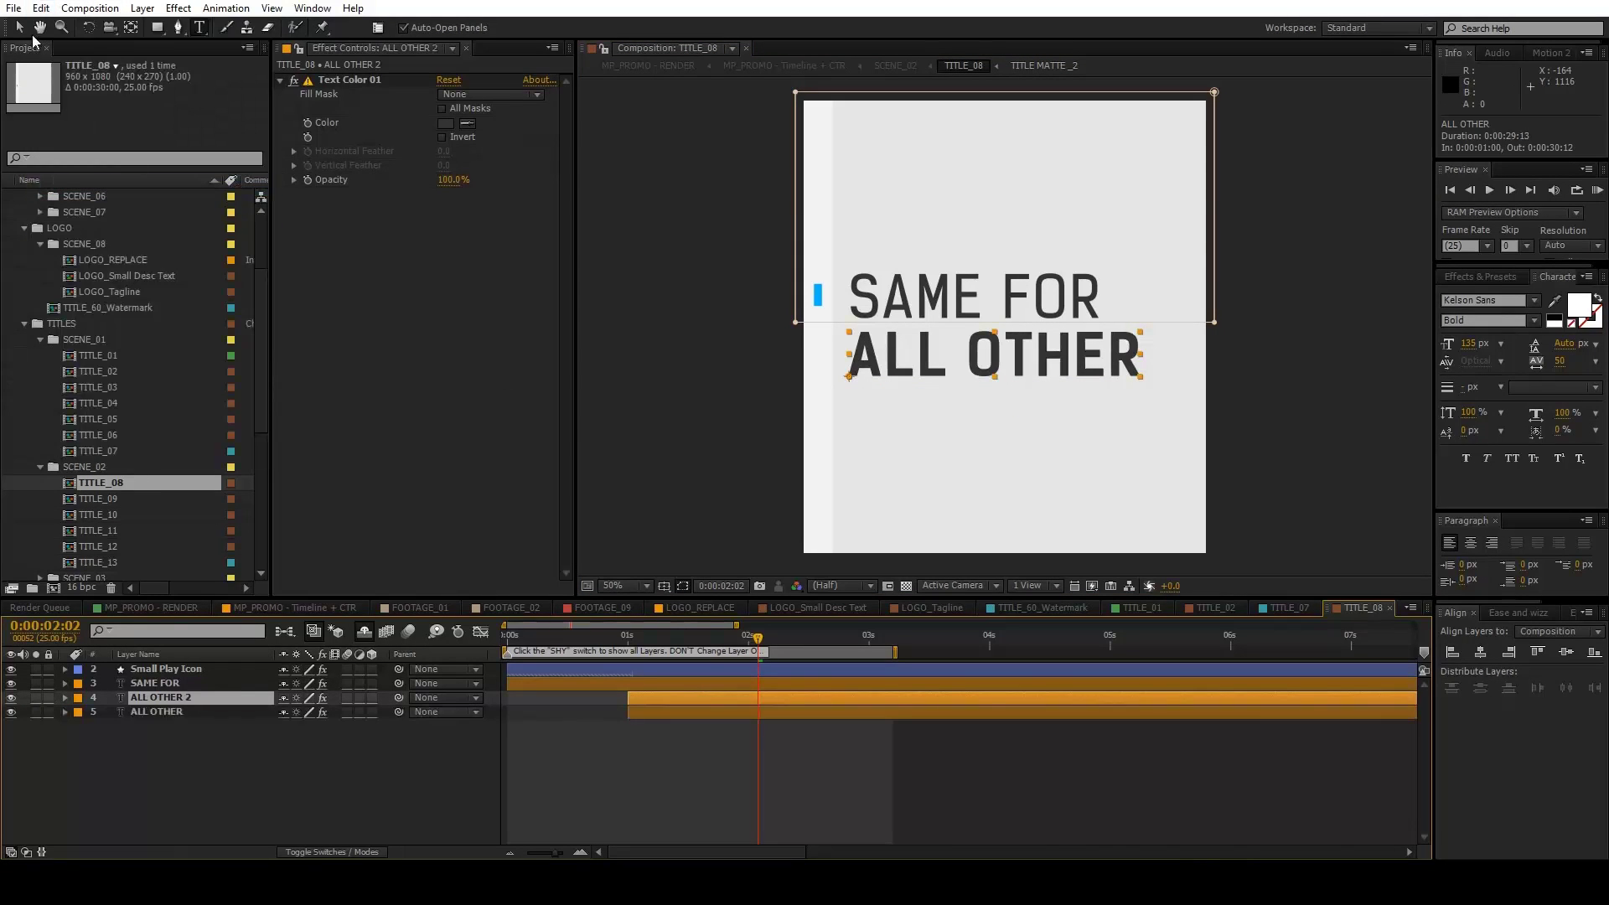
left_click_drag(1024, 365, 1024, 425)
double_click(1032, 410)
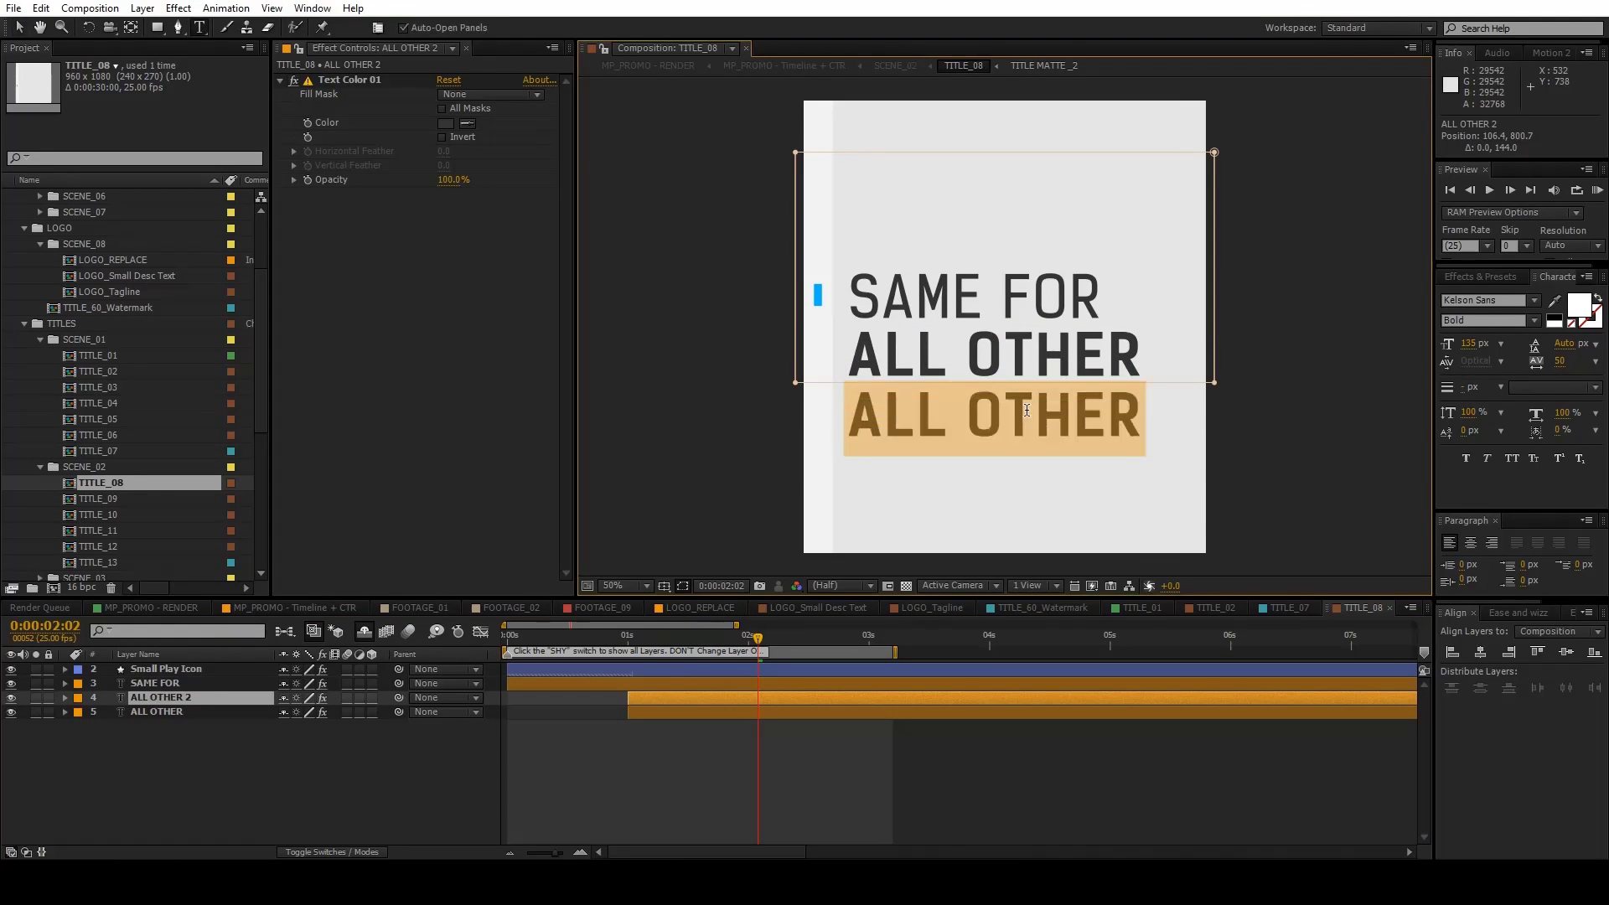
type("COMP")
key("BackSpace")
type("MP")
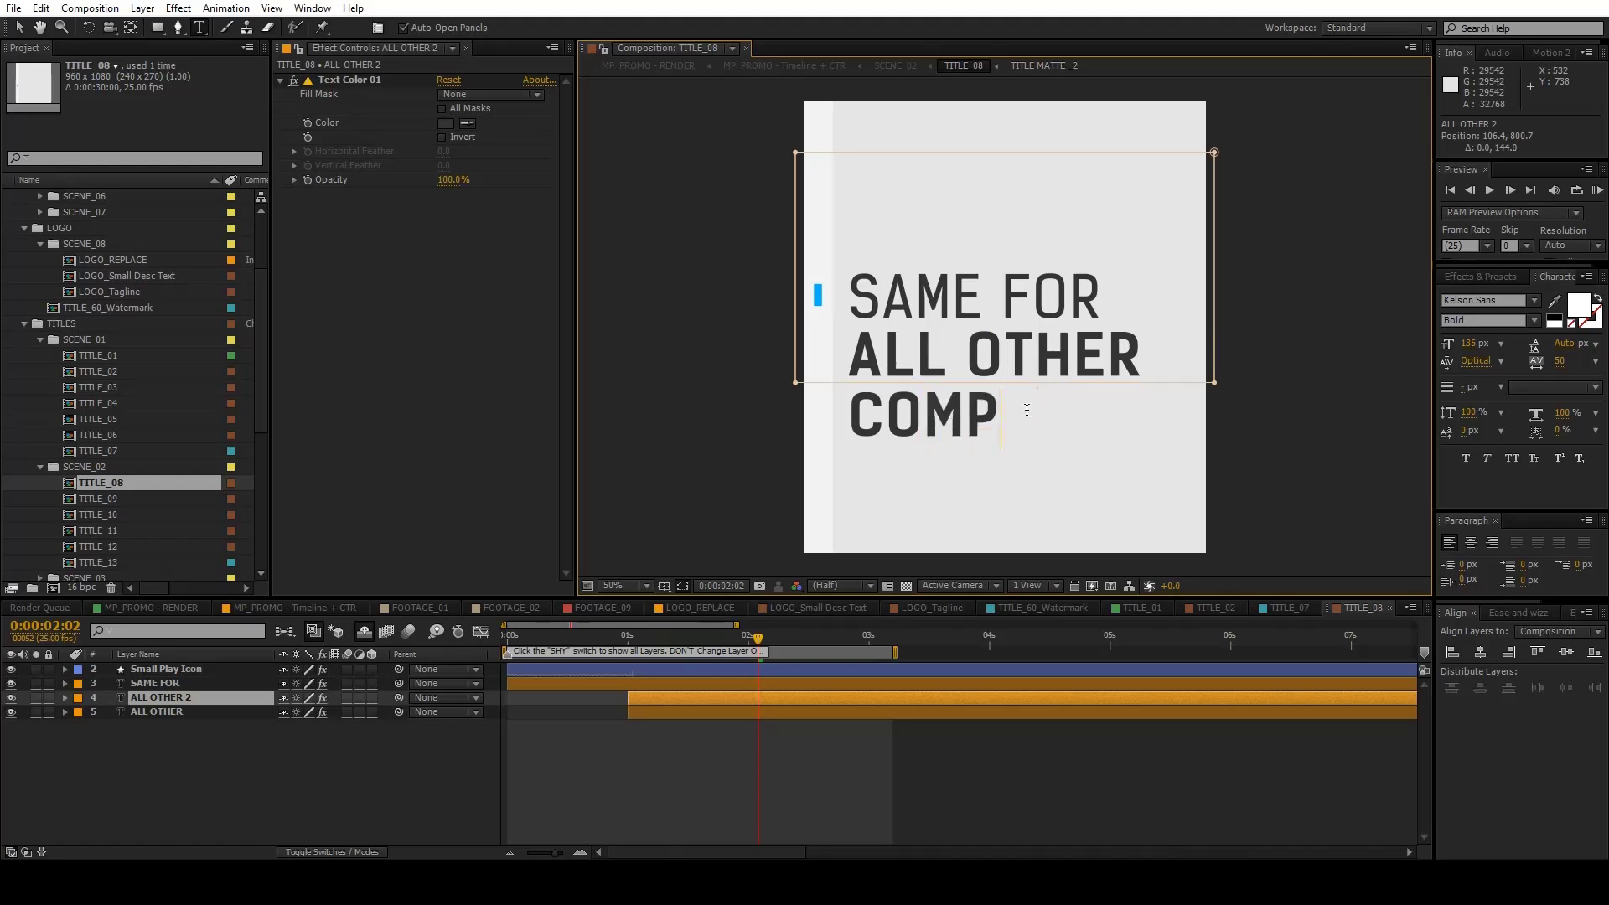
type("S")
key("Escape")
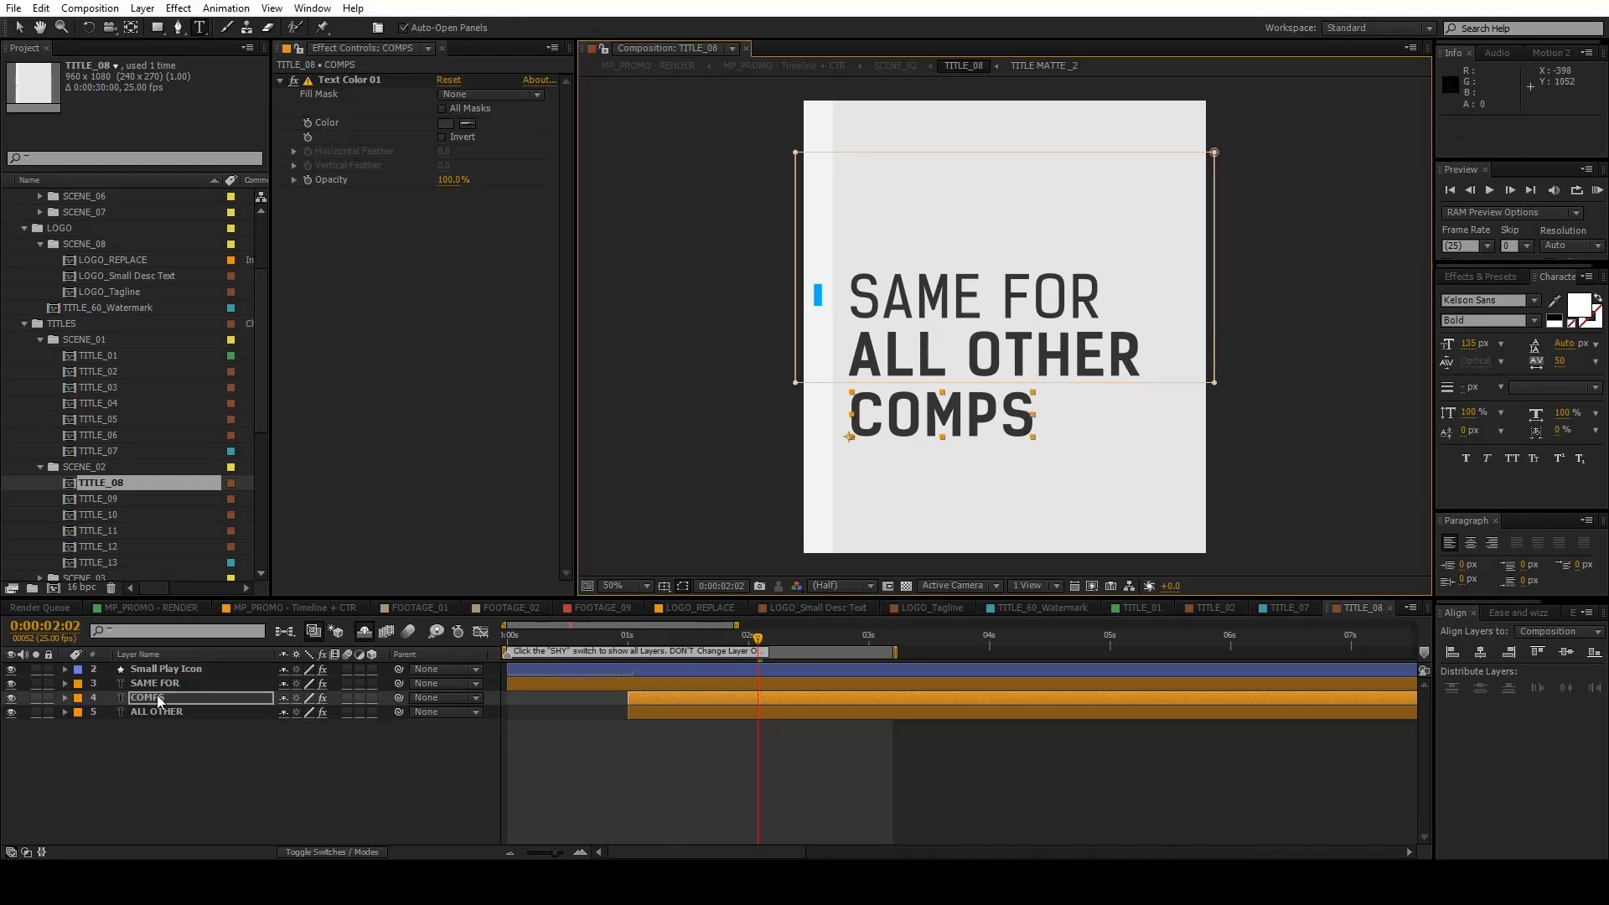
Distribute the three text lines evenly and move them up together.
left_click(154, 711)
left_click(154, 684, "shift")
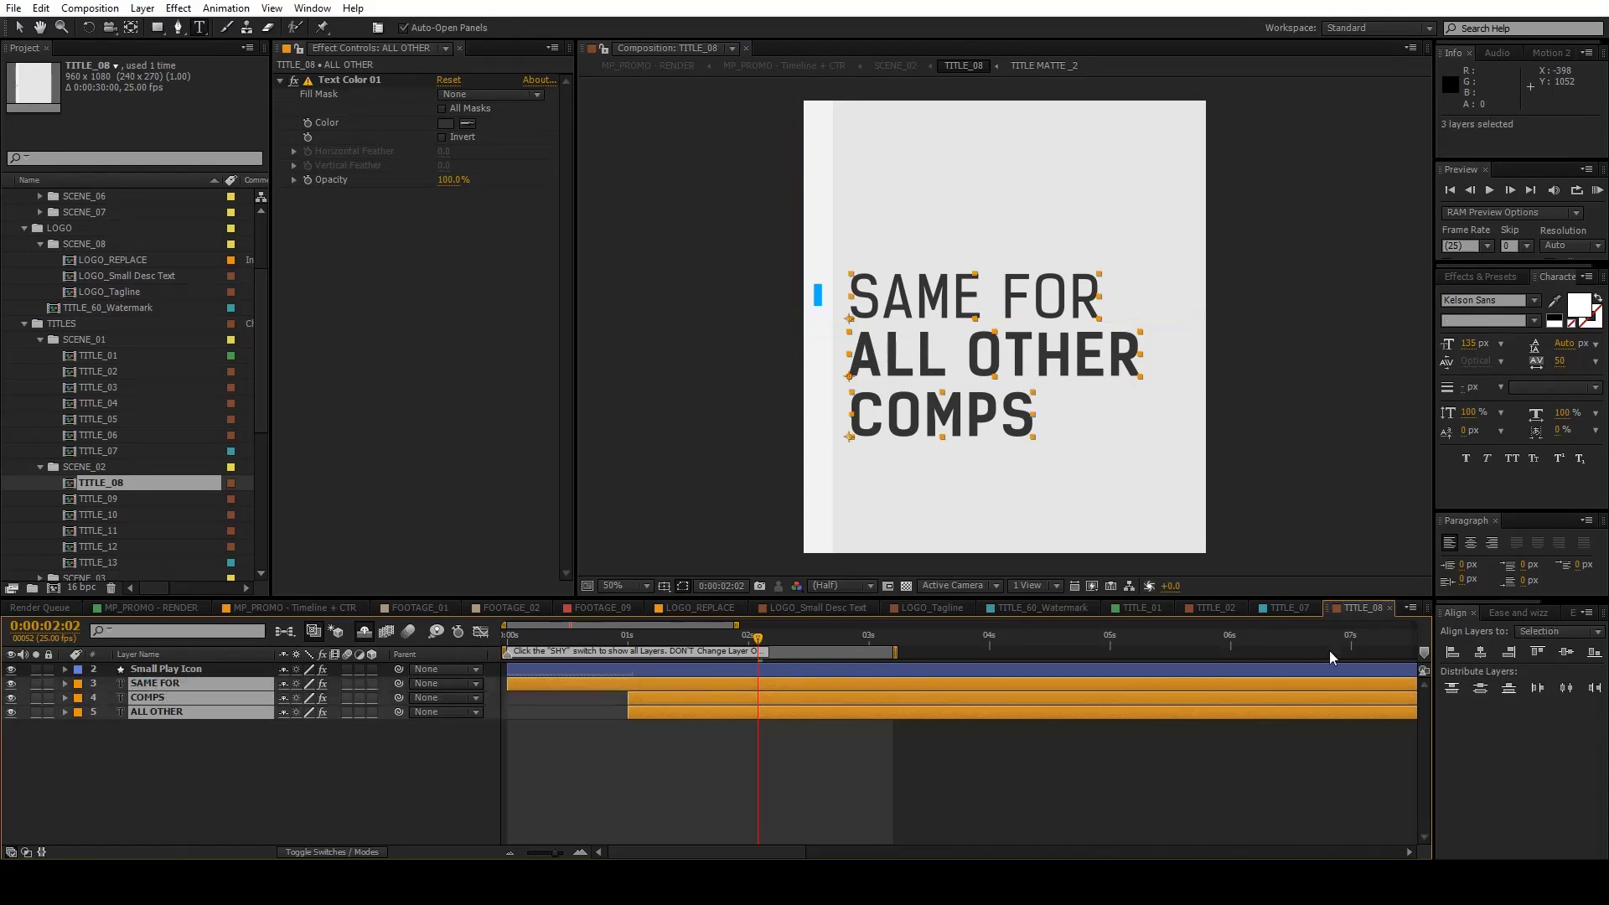
left_click(1481, 694)
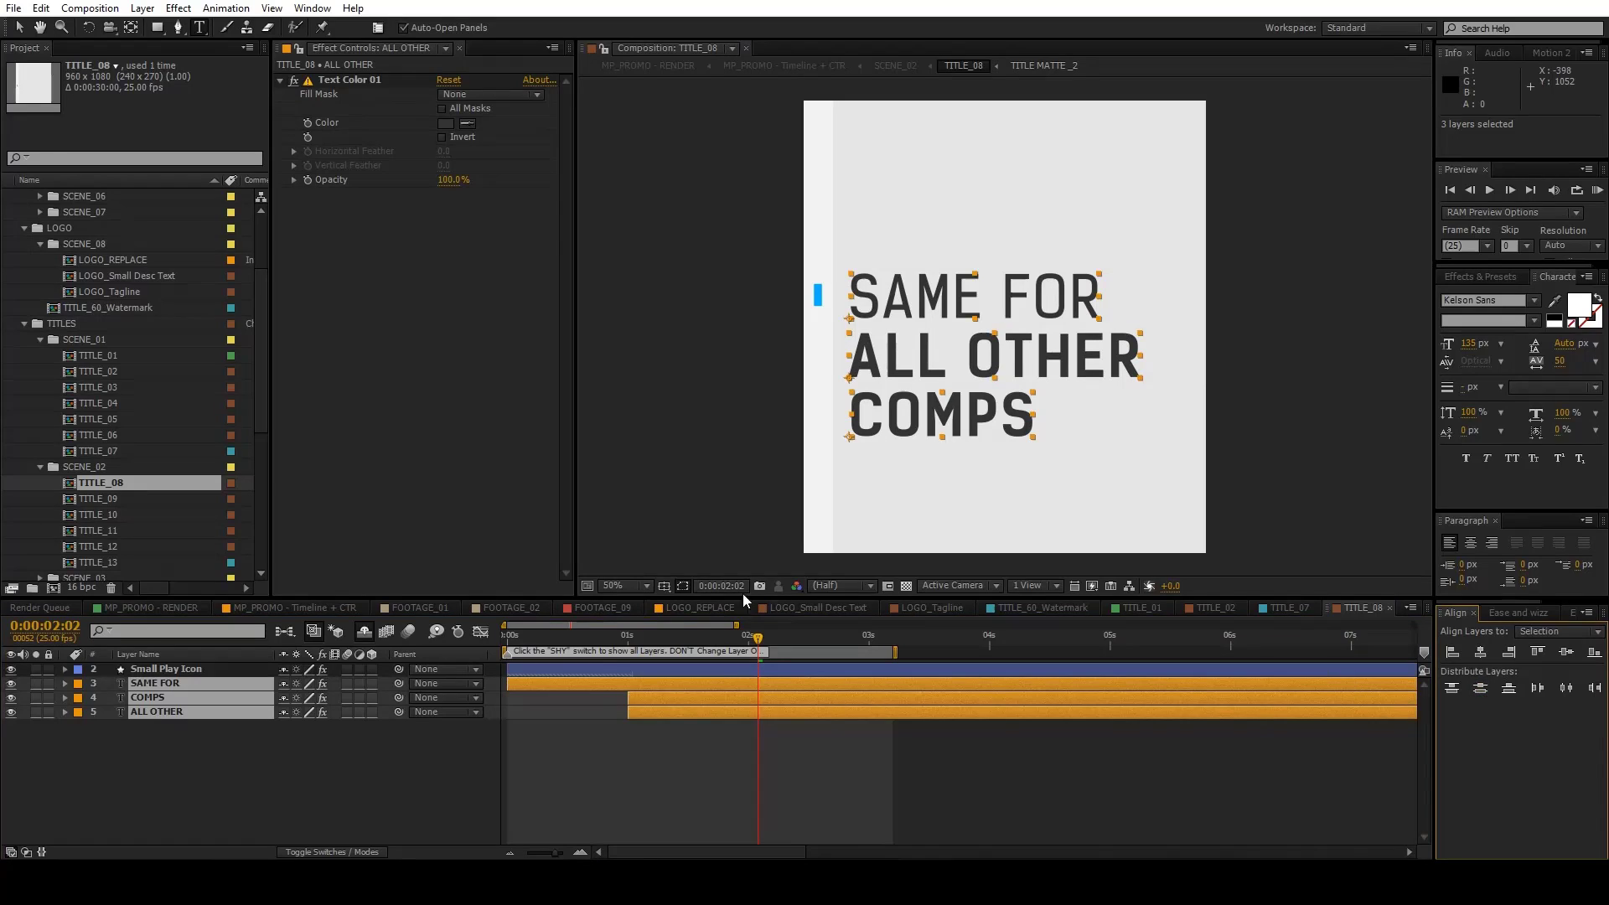
left_click(20, 29)
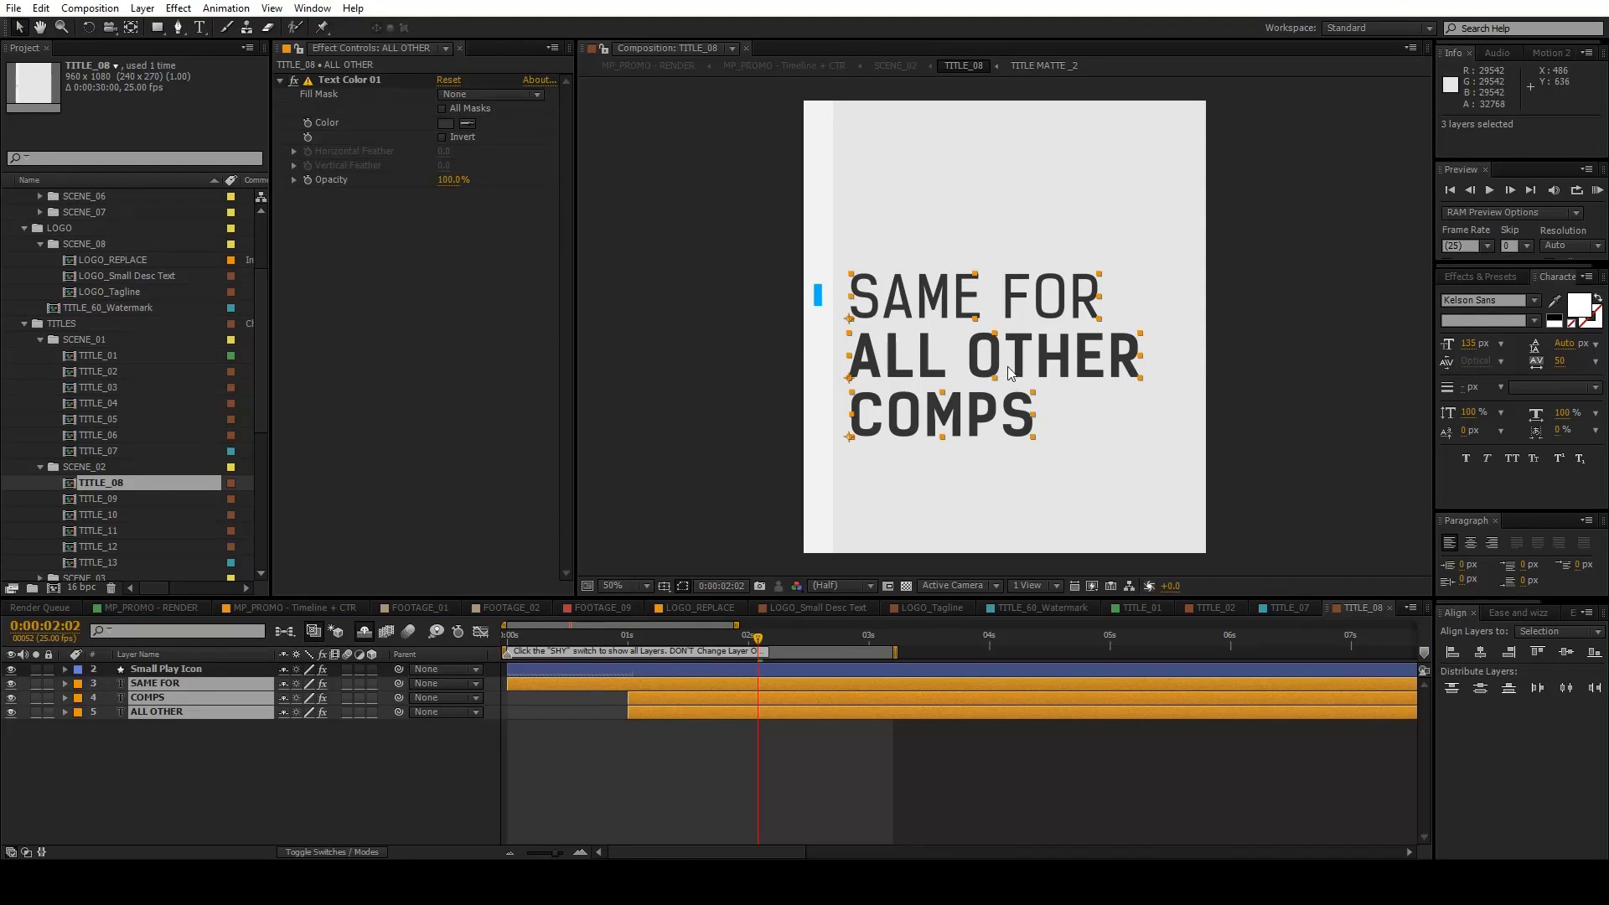
left_click_drag(1010, 372, 1006, 338)
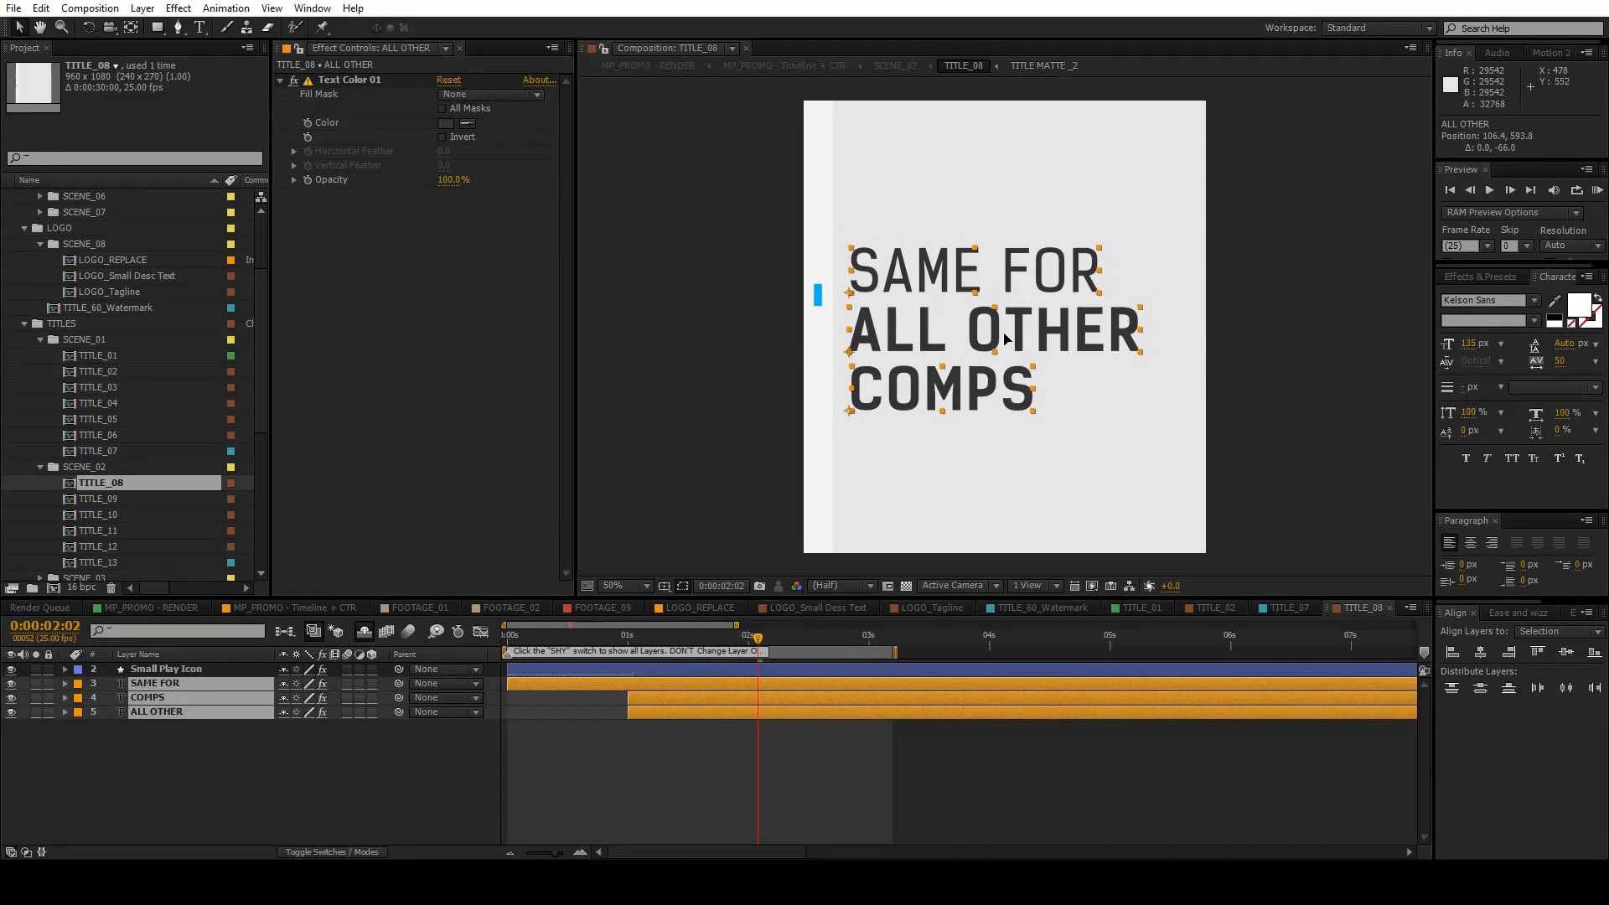
left_click(572, 758)
Retime the layer bars so ALL OTHER animates in before COMPS.
left_click(686, 642)
mouse_move(669, 654)
left_mouse_down()
mouse_move(738, 654)
mouse_move(704, 699)
mouse_move(660, 699)
left_mouse_up()
left_click(615, 635)
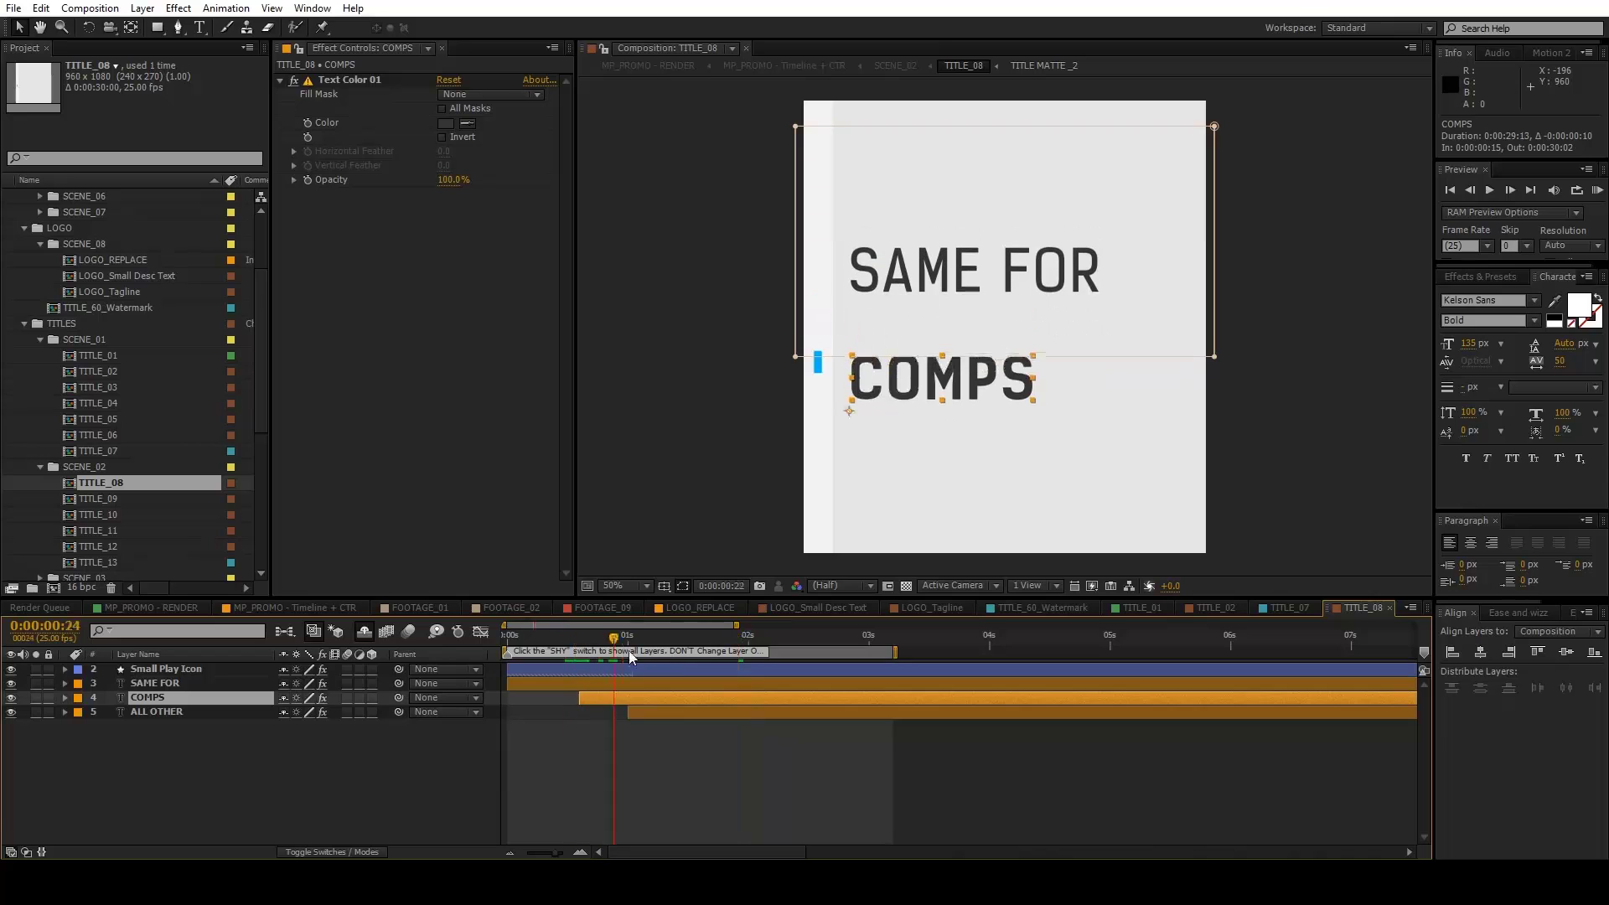
left_click(653, 635)
mouse_move(676, 714)
left_mouse_down()
mouse_move(627, 714)
mouse_move(697, 698)
mouse_move(660, 700)
left_mouse_up()
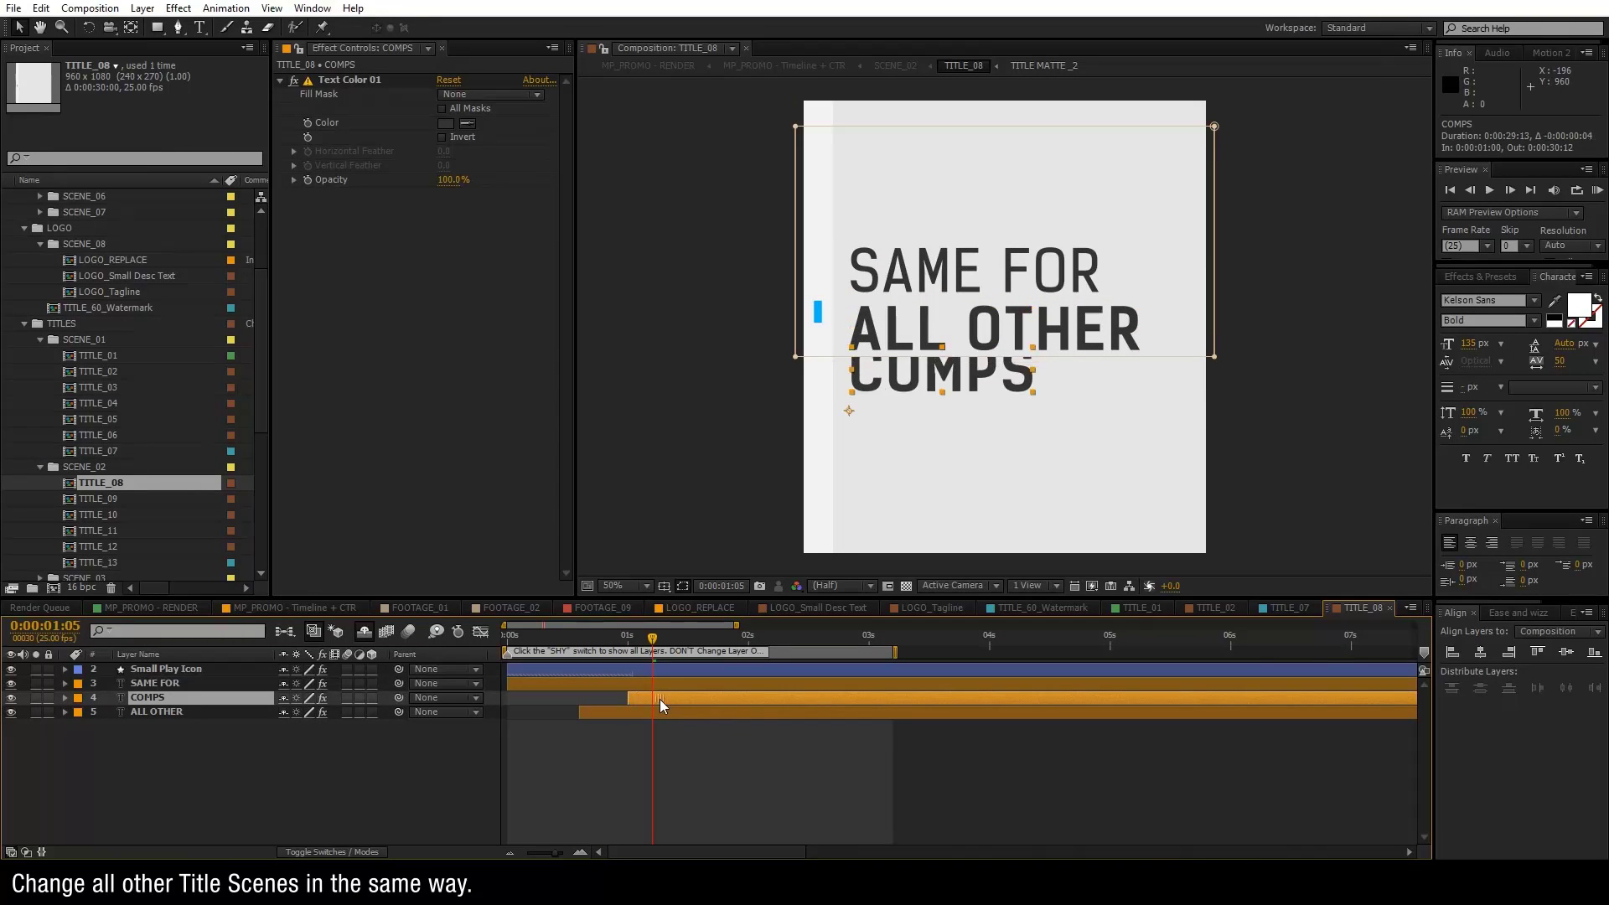
left_click_drag(605, 636, 705, 662)
At 0:00:02:00, move the Small Play Icon down beside the ALL OTHER line.
key("k")
left_click(698, 760)
left_click(635, 673)
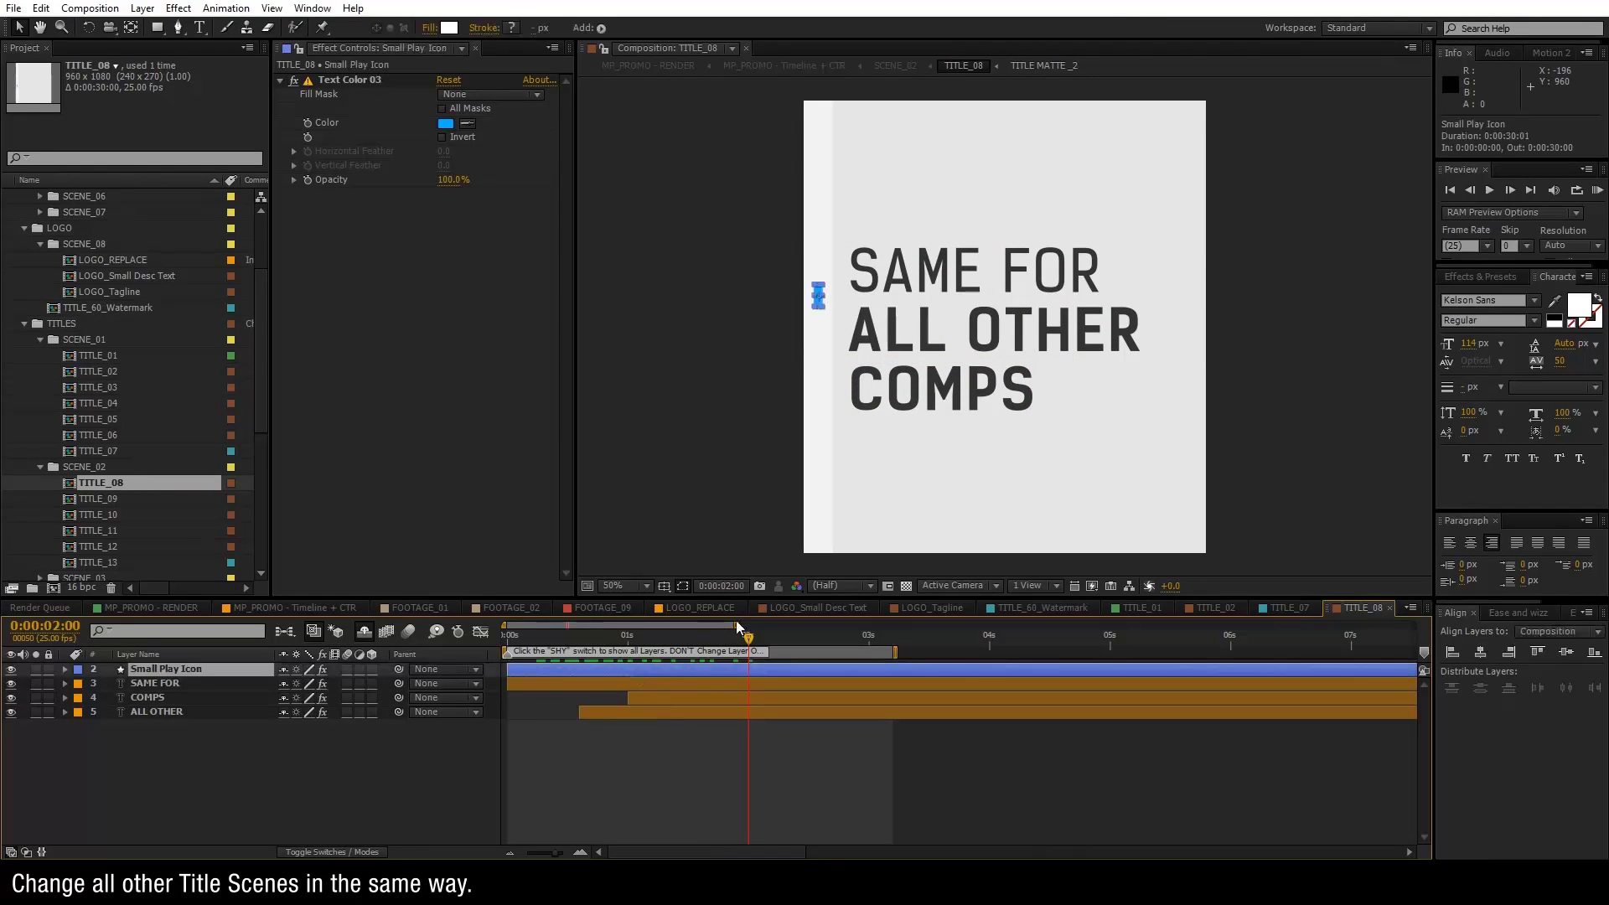
left_click_drag(747, 639, 768, 639)
left_click_drag(819, 295, 820, 324)
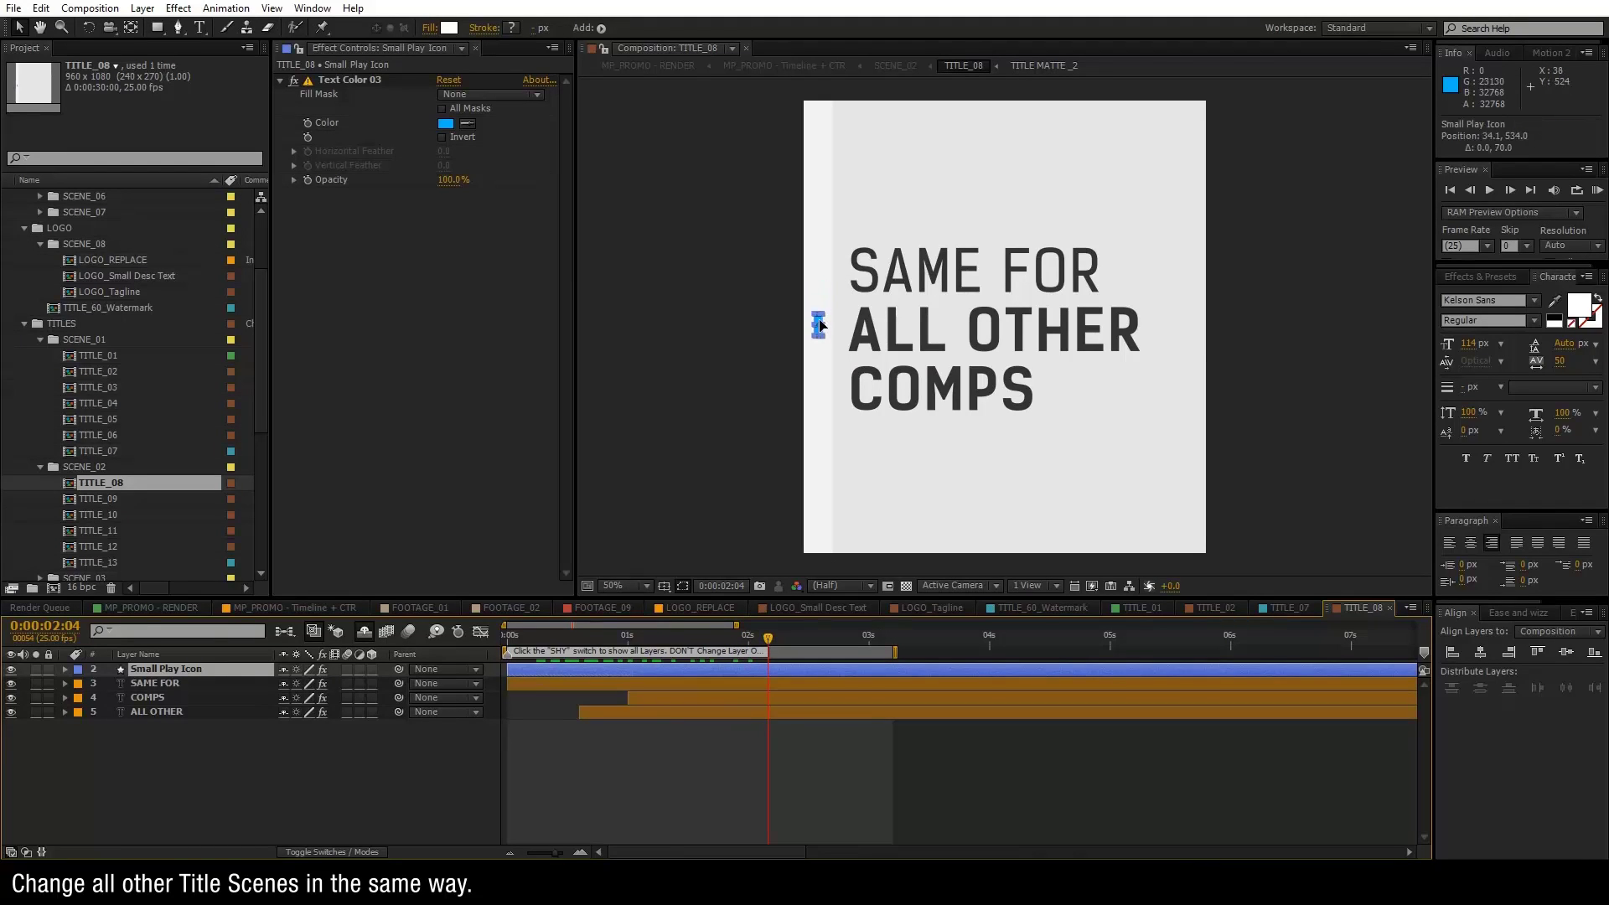
Find and open the MP_PROMO - Timeline + CTR composition from the Project panel.
mouse_move(768, 642)
left_mouse_down()
mouse_move(550, 665)
mouse_move(731, 676)
left_mouse_up()
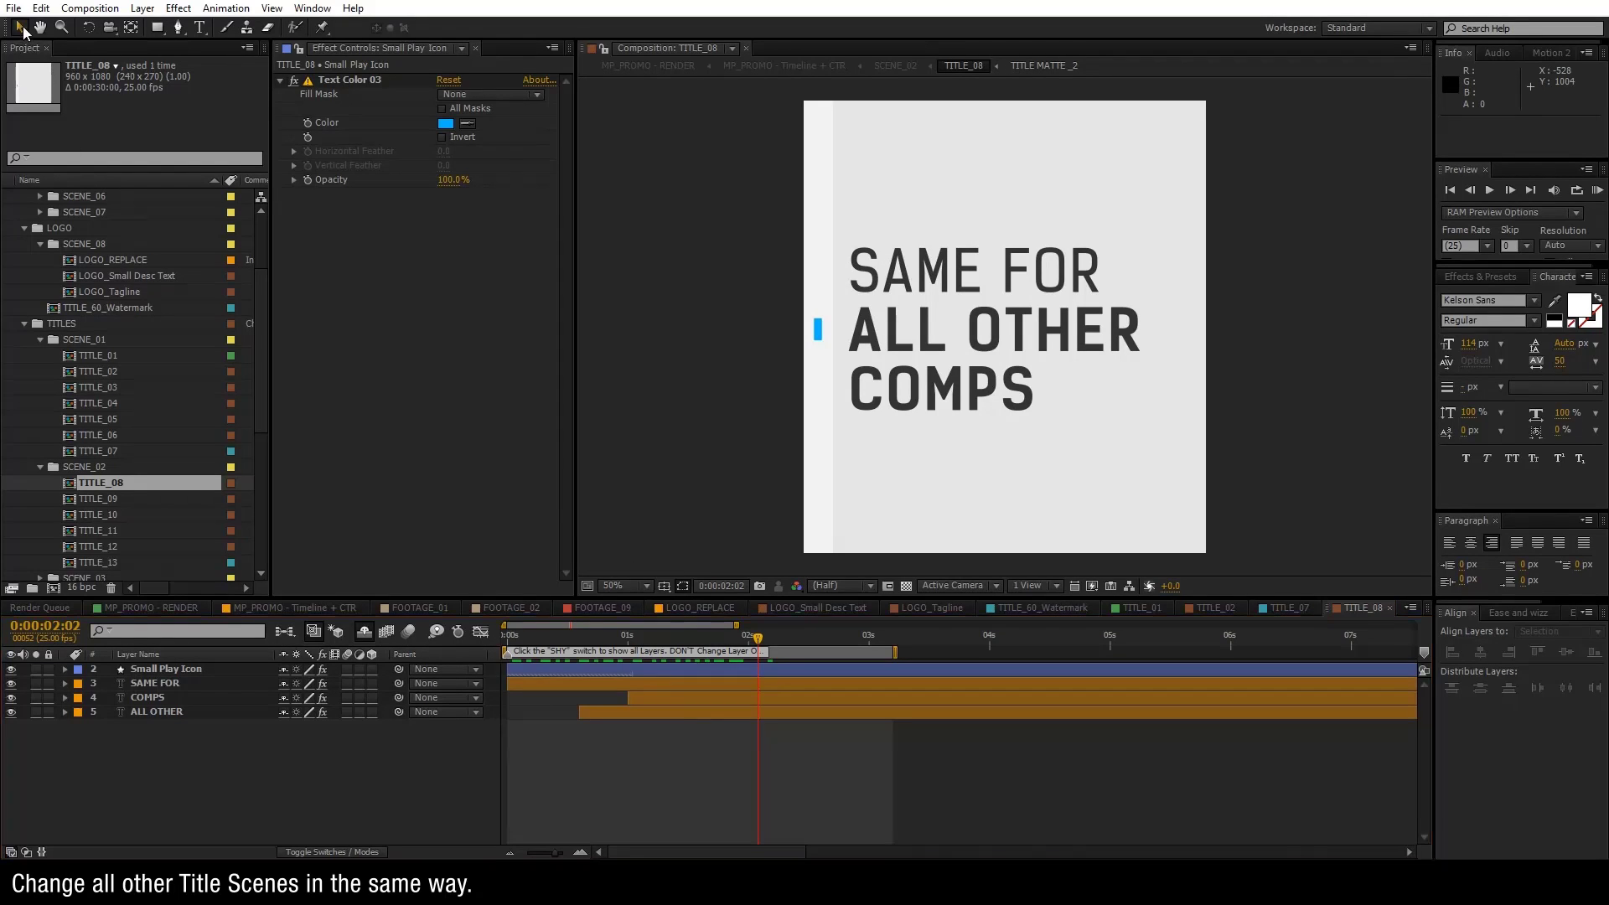
scroll(134, 503, "down", 3)
scroll(122, 478, "down", 3)
scroll(124, 453, "down", 1)
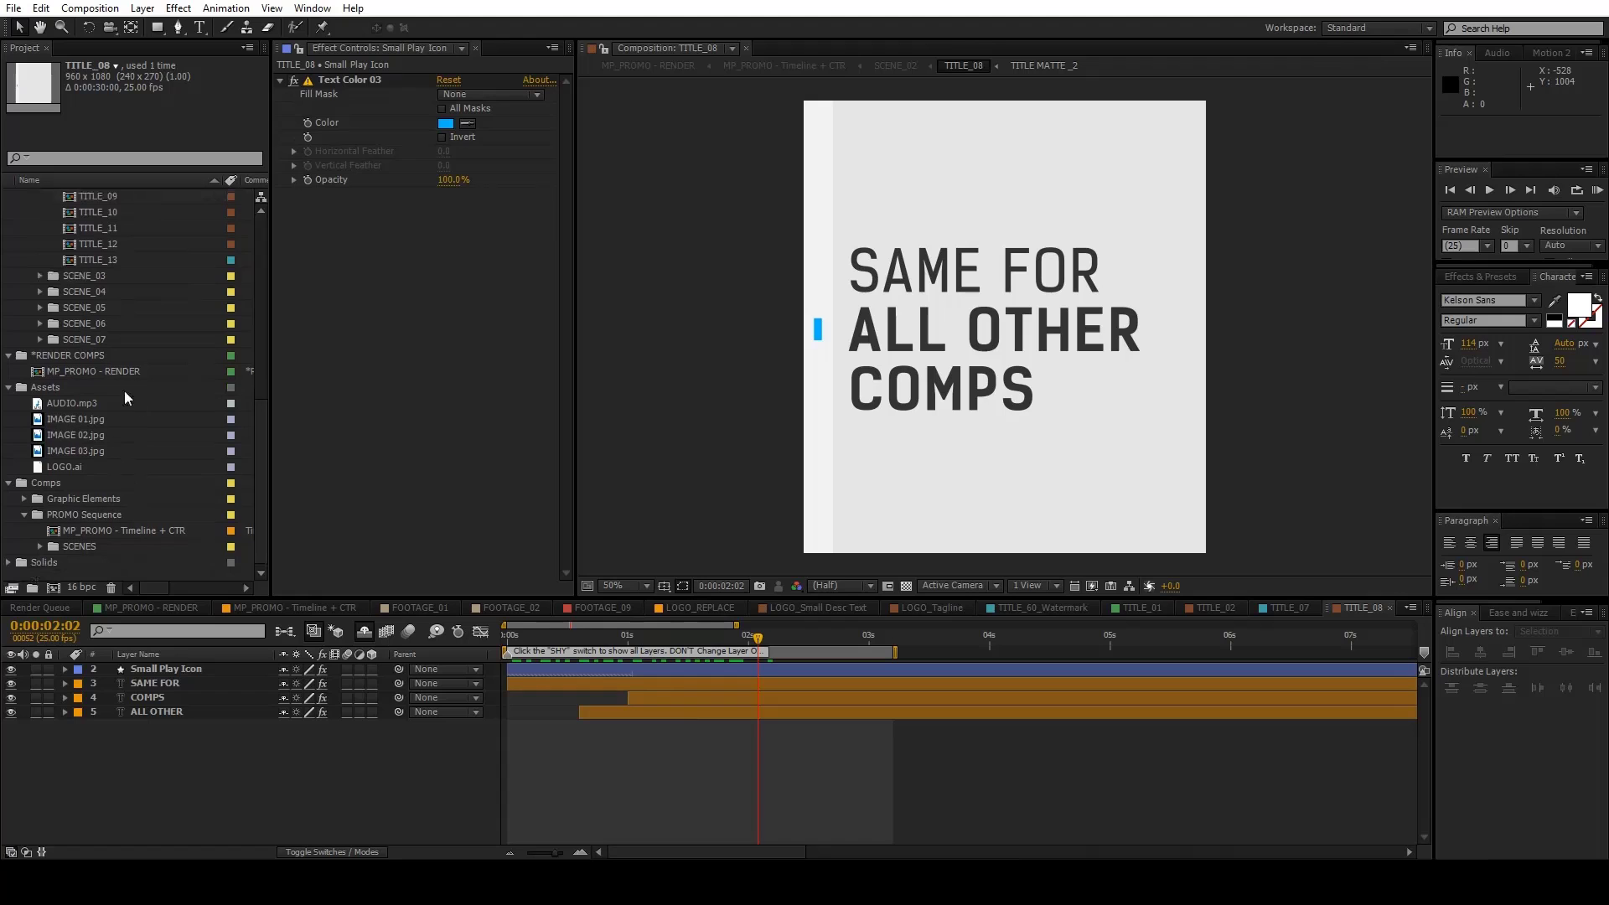
left_click(93, 530)
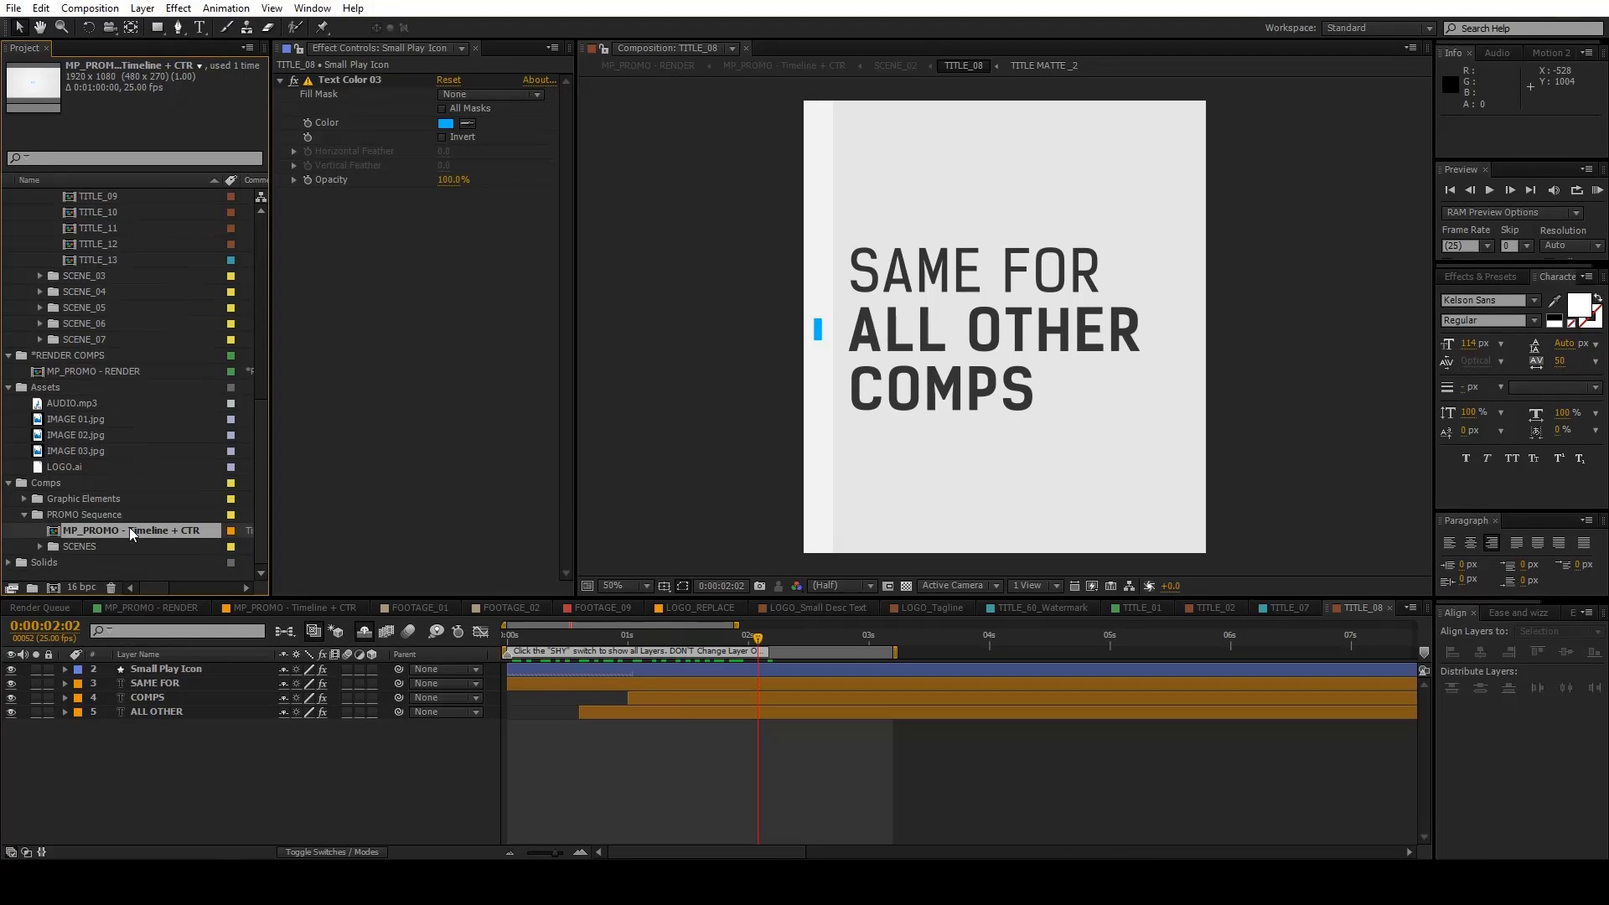
double_click(129, 530)
Scrub through the promo to its ending and select the SCENE_01 layer.
mouse_move(603, 643)
left_mouse_down()
mouse_move(547, 651)
mouse_move(617, 657)
mouse_move(593, 662)
left_mouse_up()
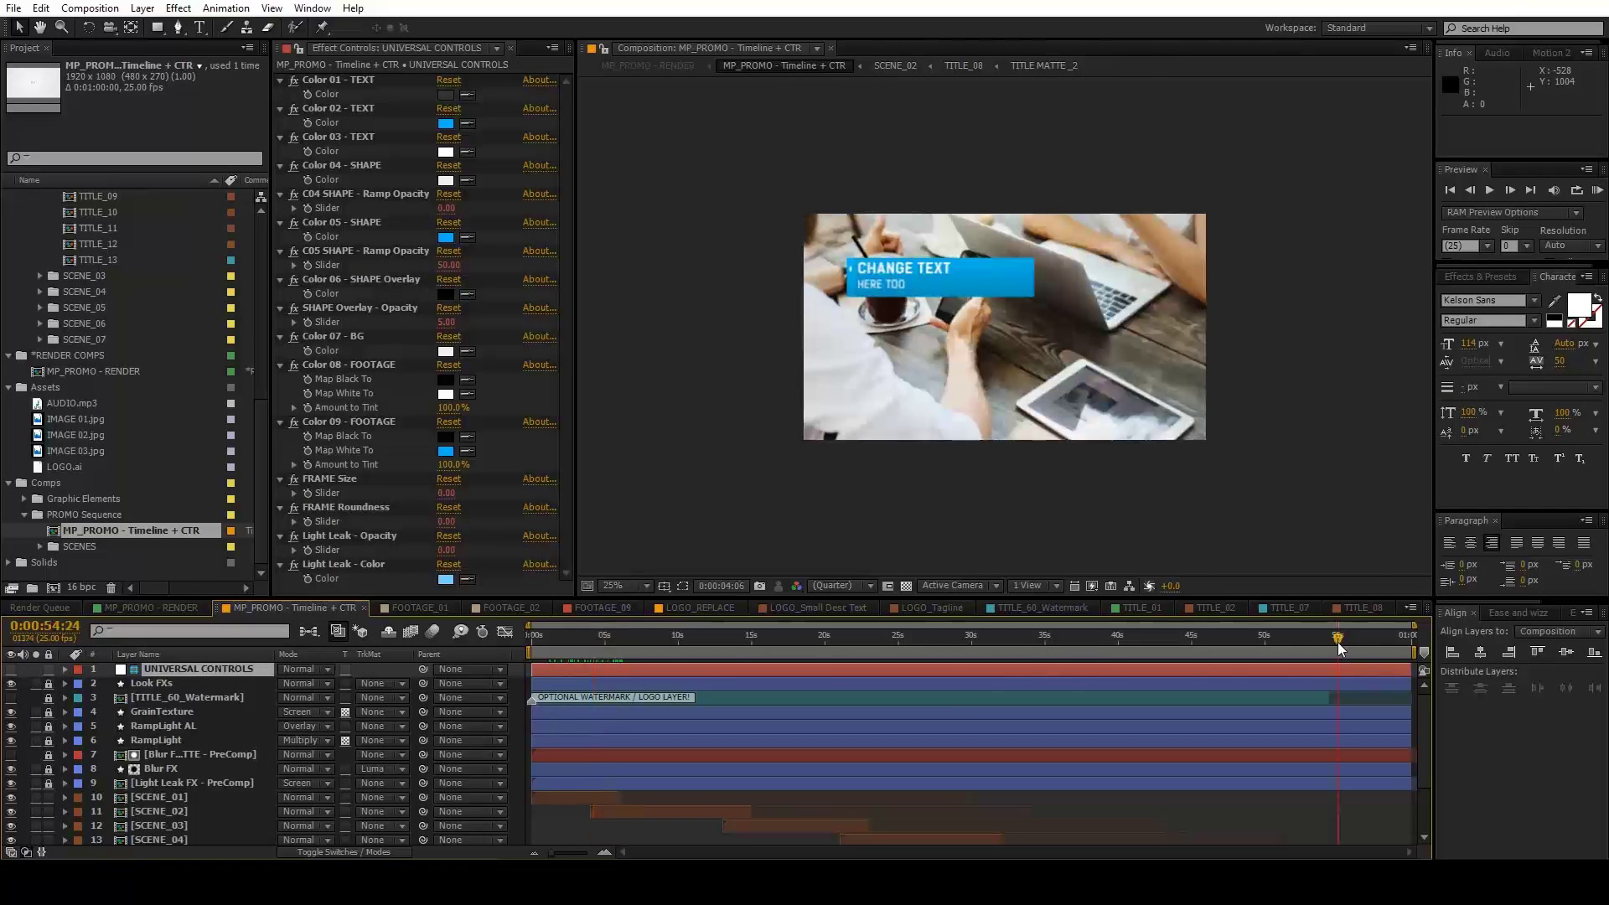
mouse_move(1337, 642)
left_mouse_down()
mouse_move(1362, 646)
mouse_move(582, 655)
left_mouse_up()
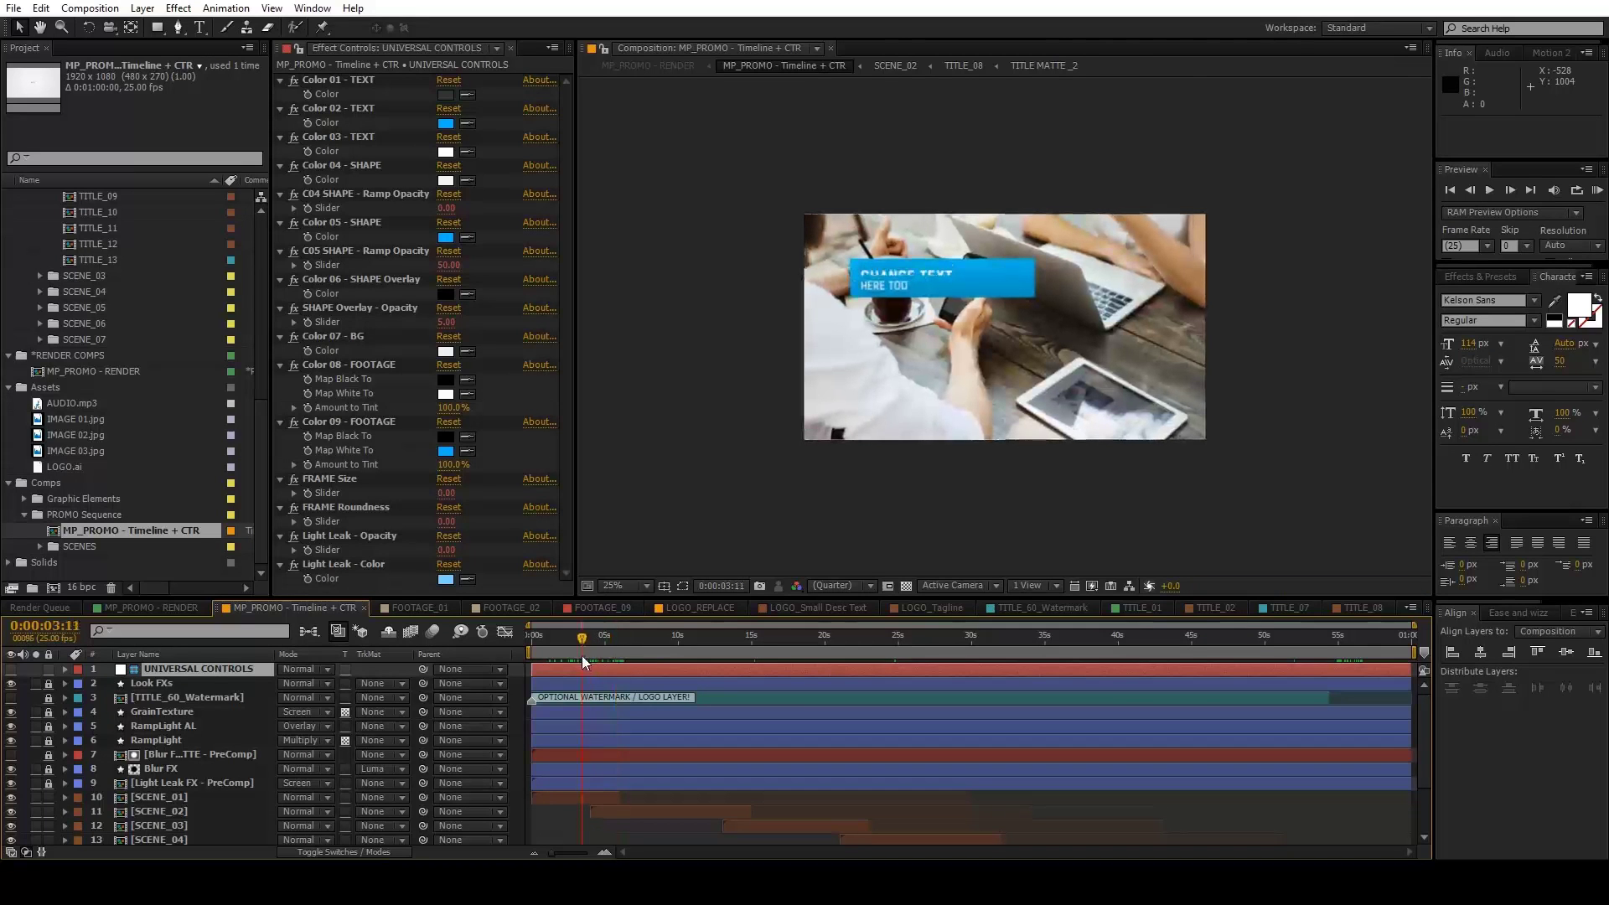
left_click(582, 799)
key("period")
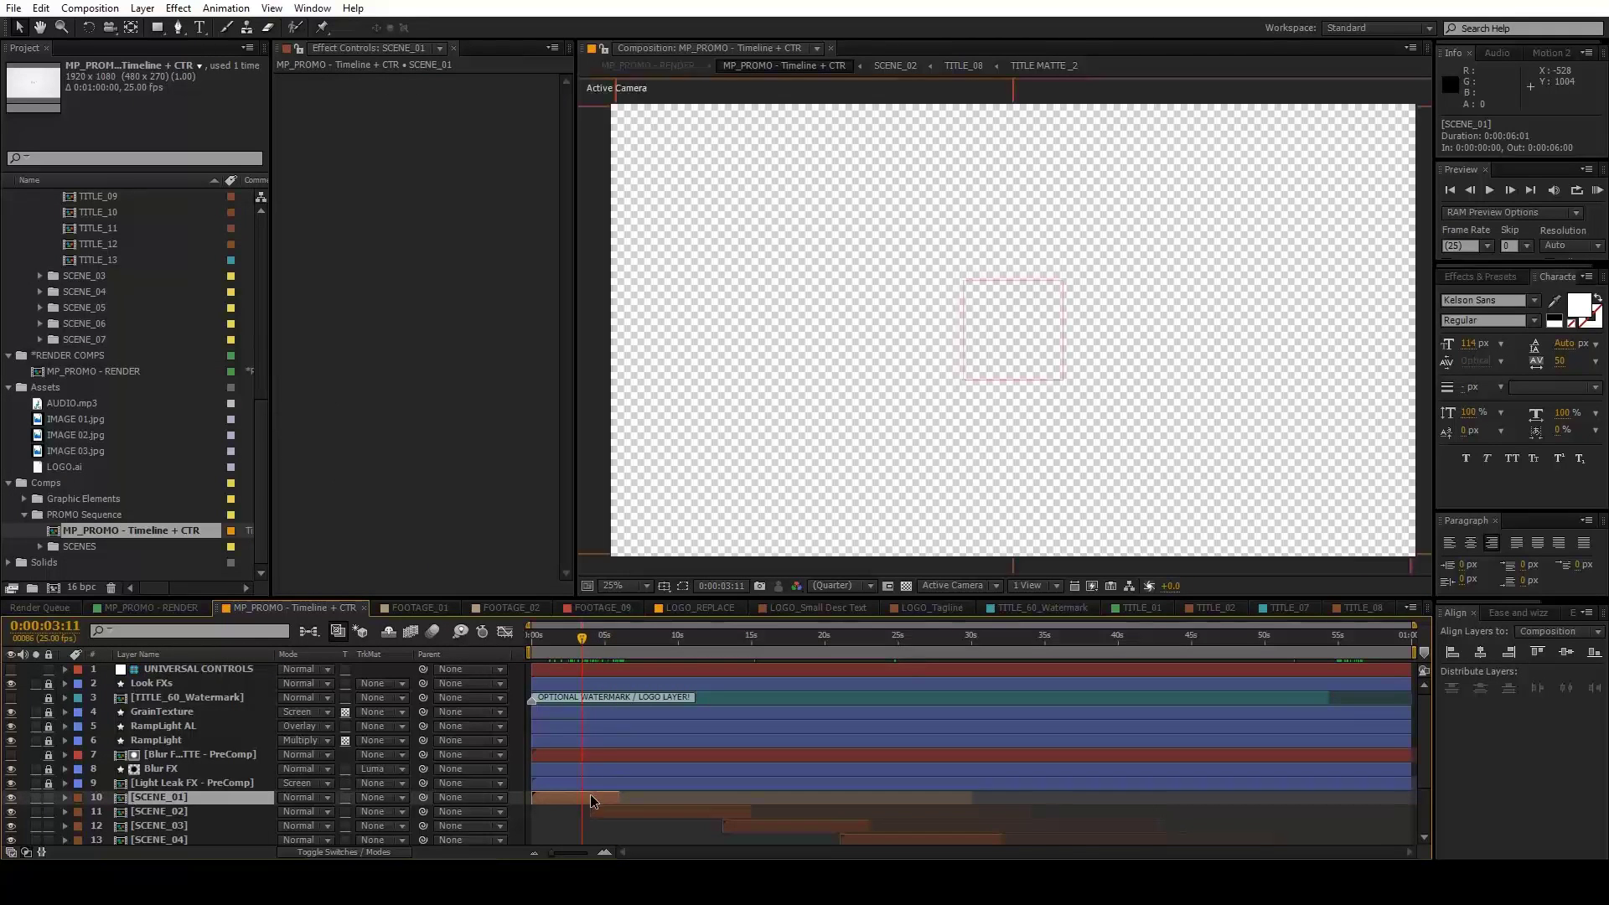
Open SCENE_01 and review its outro animation, toggling the shy layers.
double_click(601, 797)
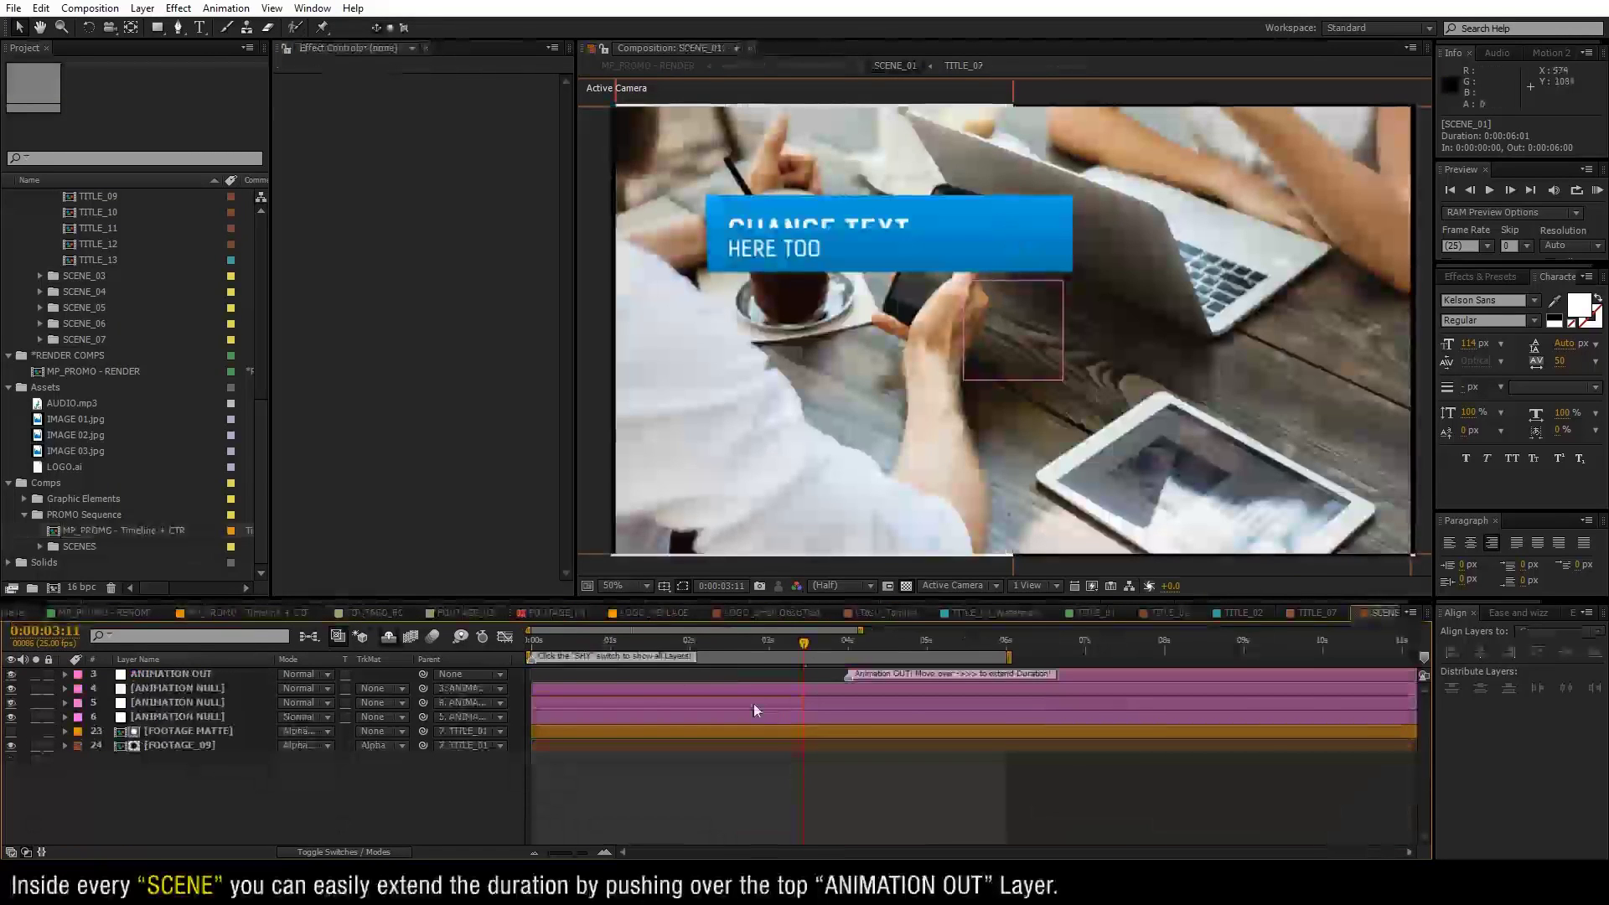
left_click(202, 676)
left_click_drag(810, 650, 838, 644)
left_click(388, 640)
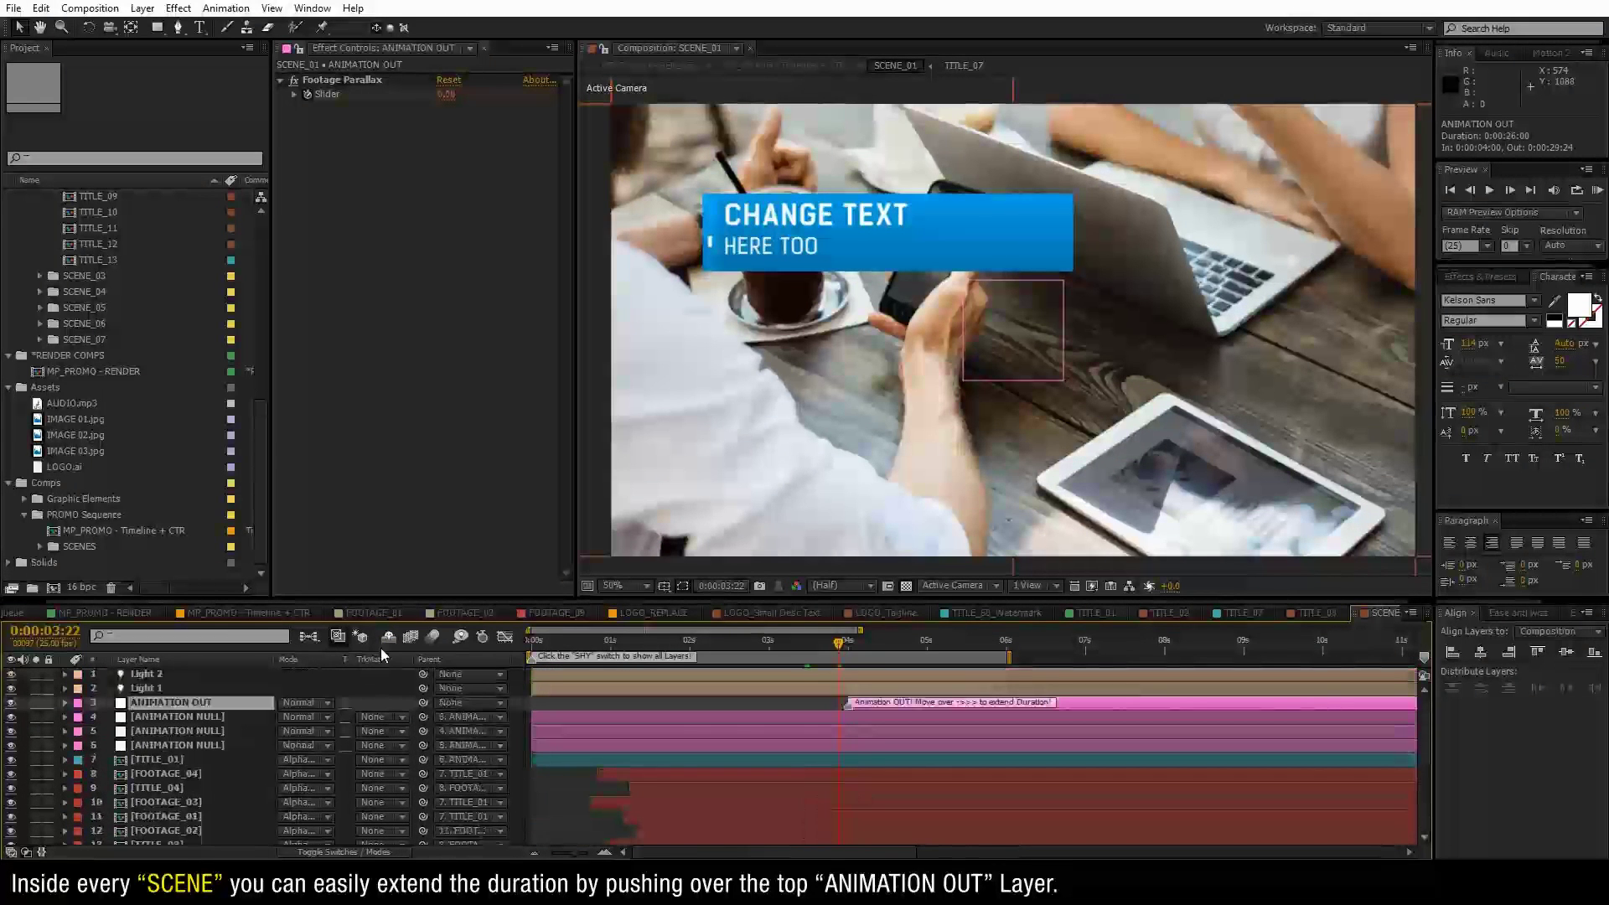
left_click(388, 639)
mouse_move(838, 648)
left_mouse_down()
mouse_move(908, 665)
mouse_move(1238, 673)
left_mouse_up()
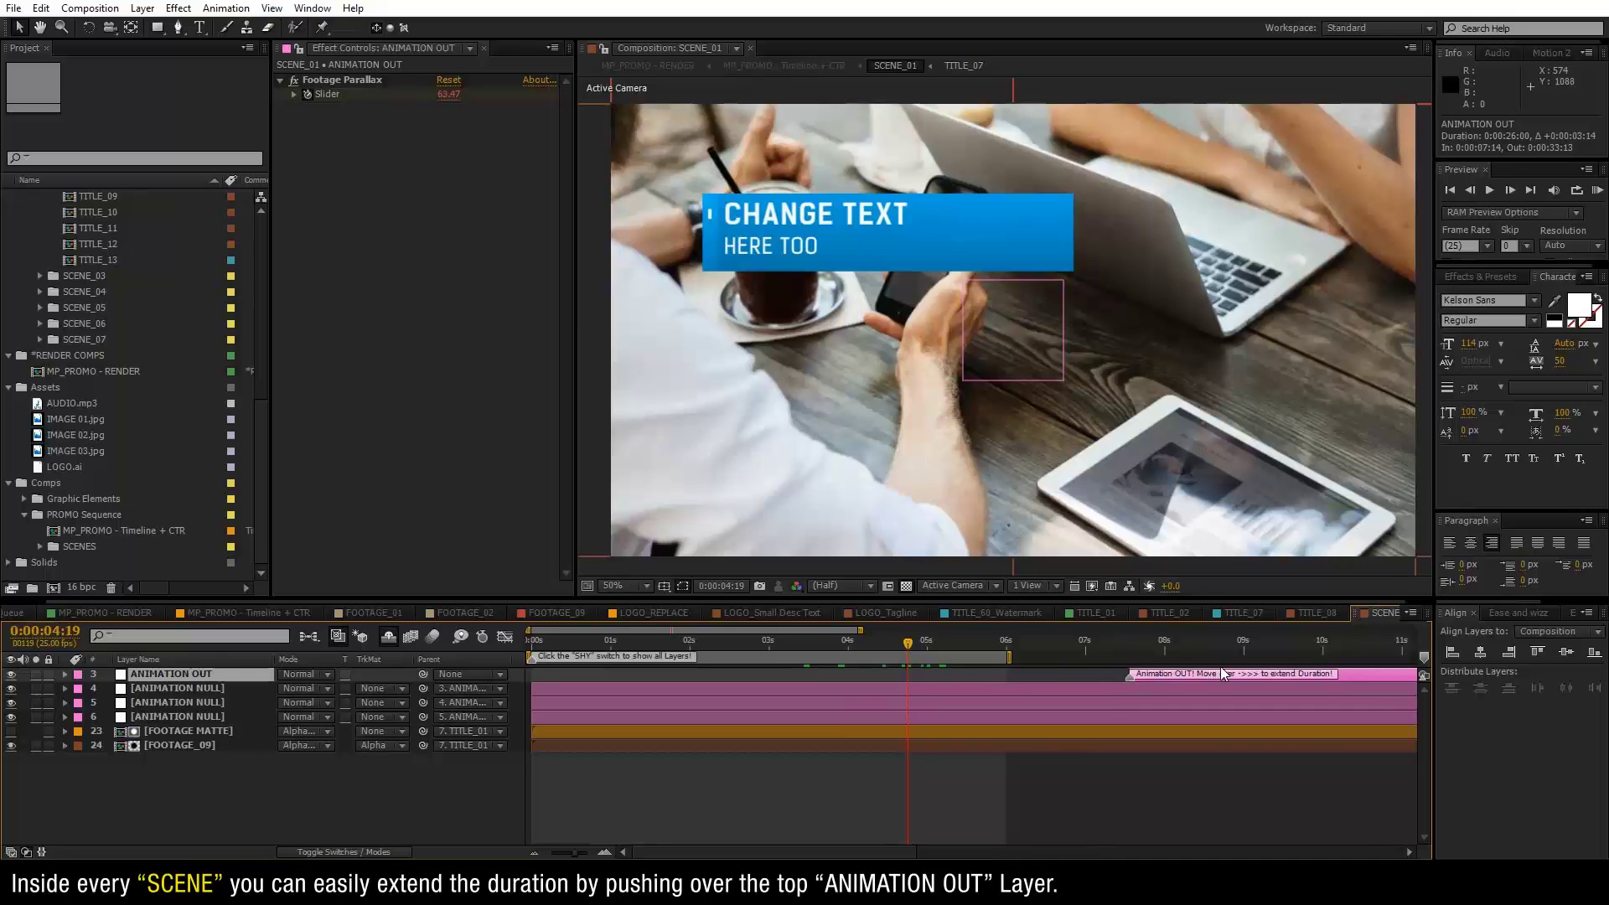
mouse_move(914, 640)
left_mouse_down()
mouse_move(843, 657)
mouse_move(1060, 659)
left_mouse_up()
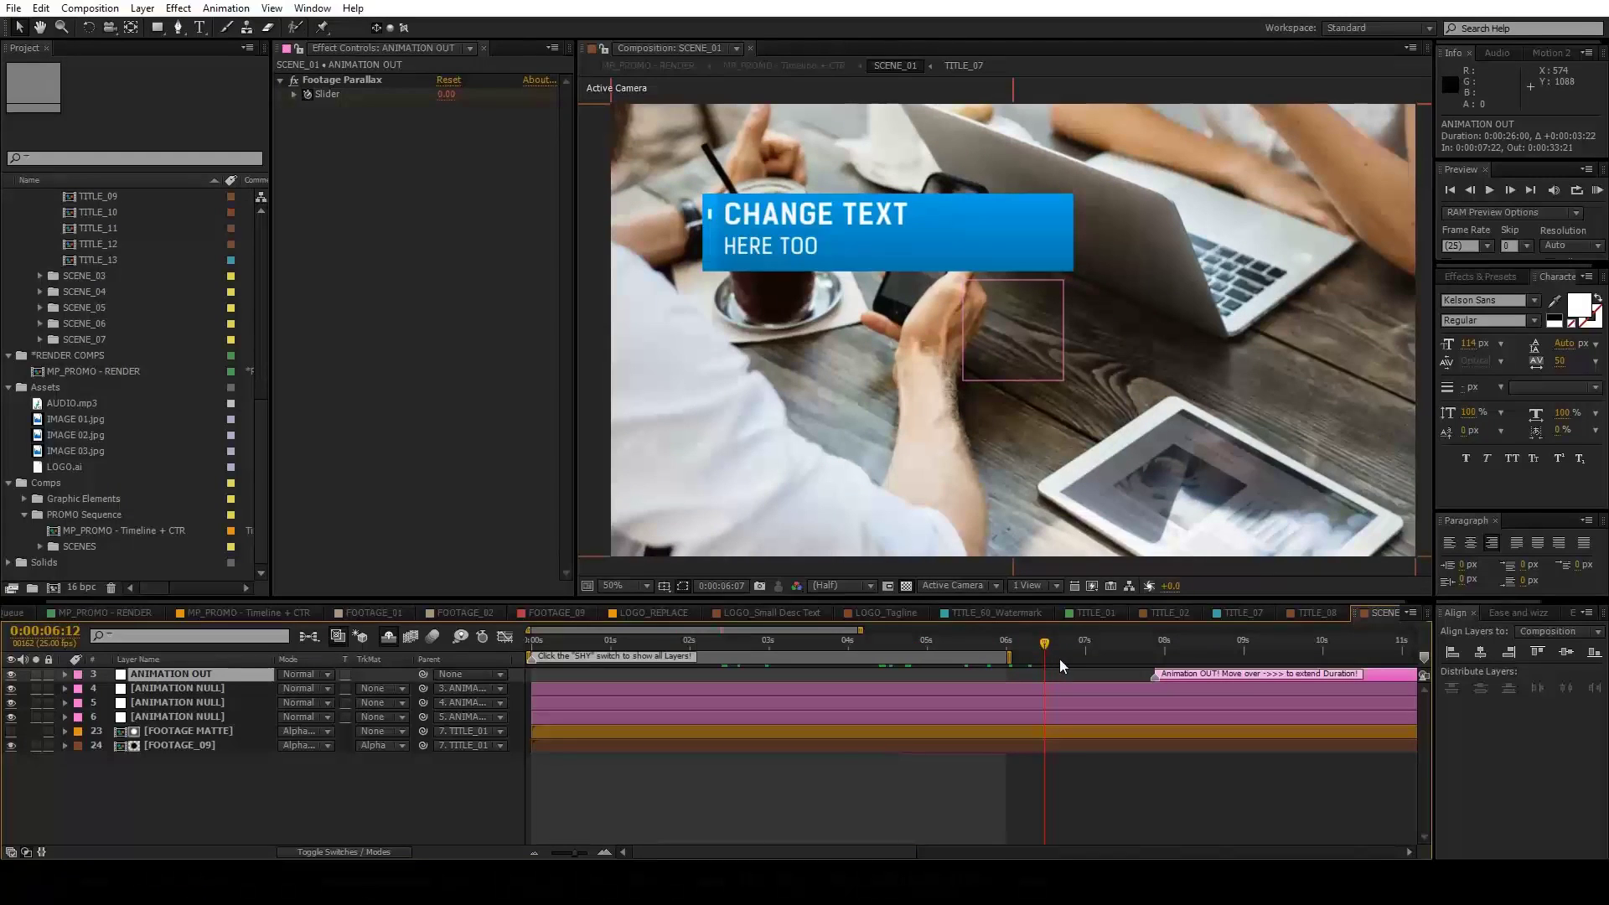
mouse_move(1164, 652)
left_mouse_down()
mouse_move(1303, 659)
mouse_move(1156, 665)
left_mouse_up()
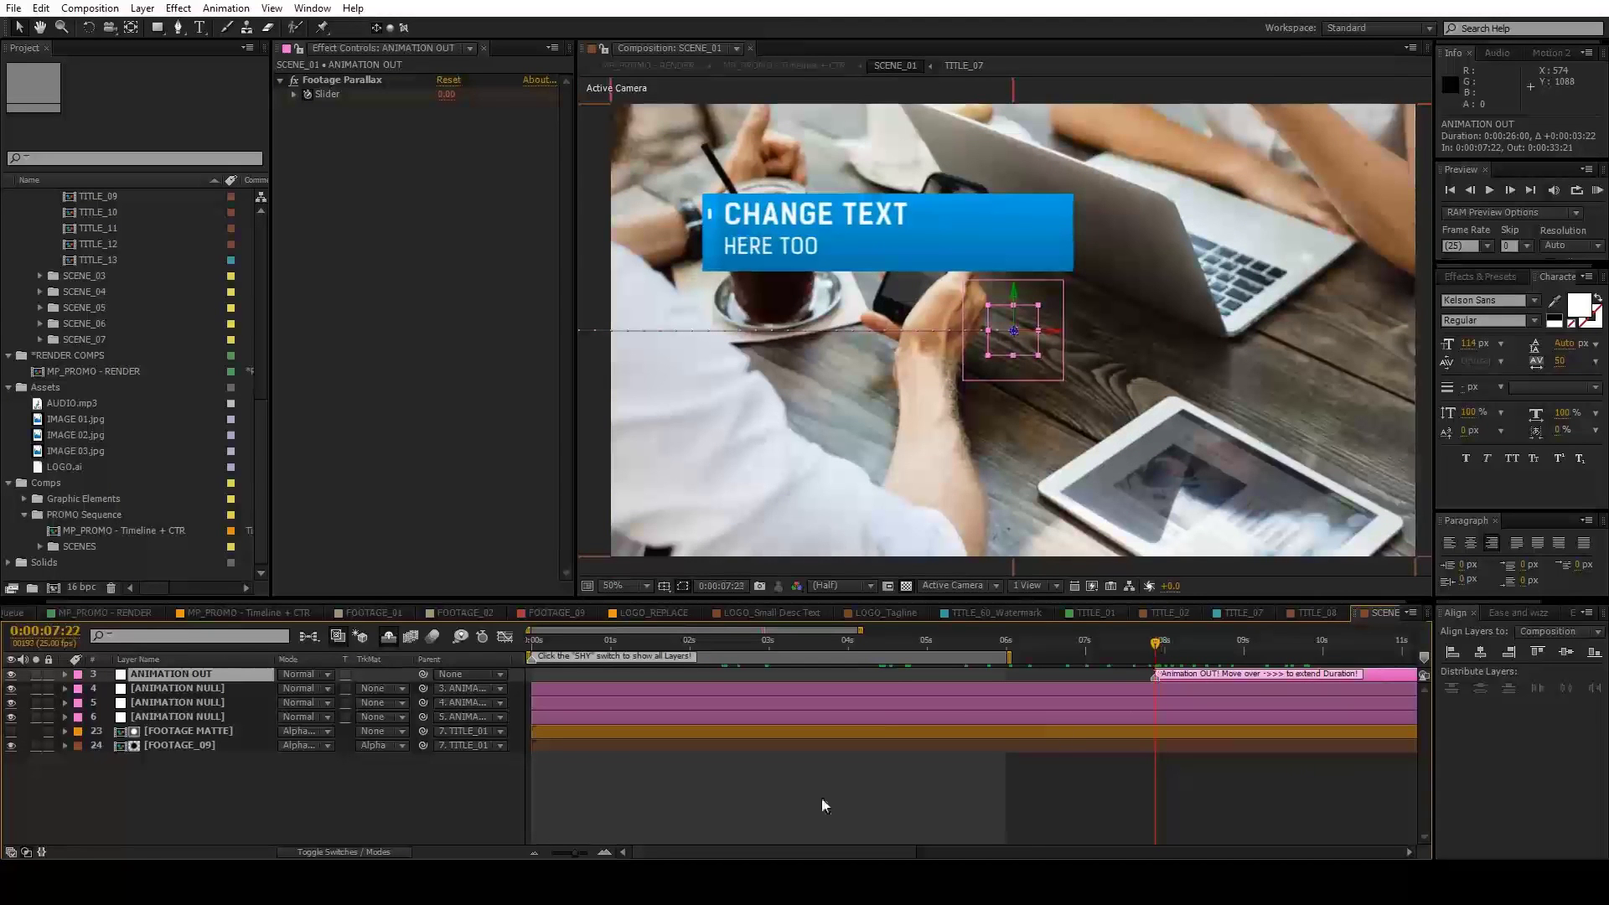
Move FOOTAGE_09's ScaleA keyframe to 0:00:07:17, start ANIMATION OUT near 0:00:04:00, and return to MP_PROMO.
left_click(677, 745)
key("u")
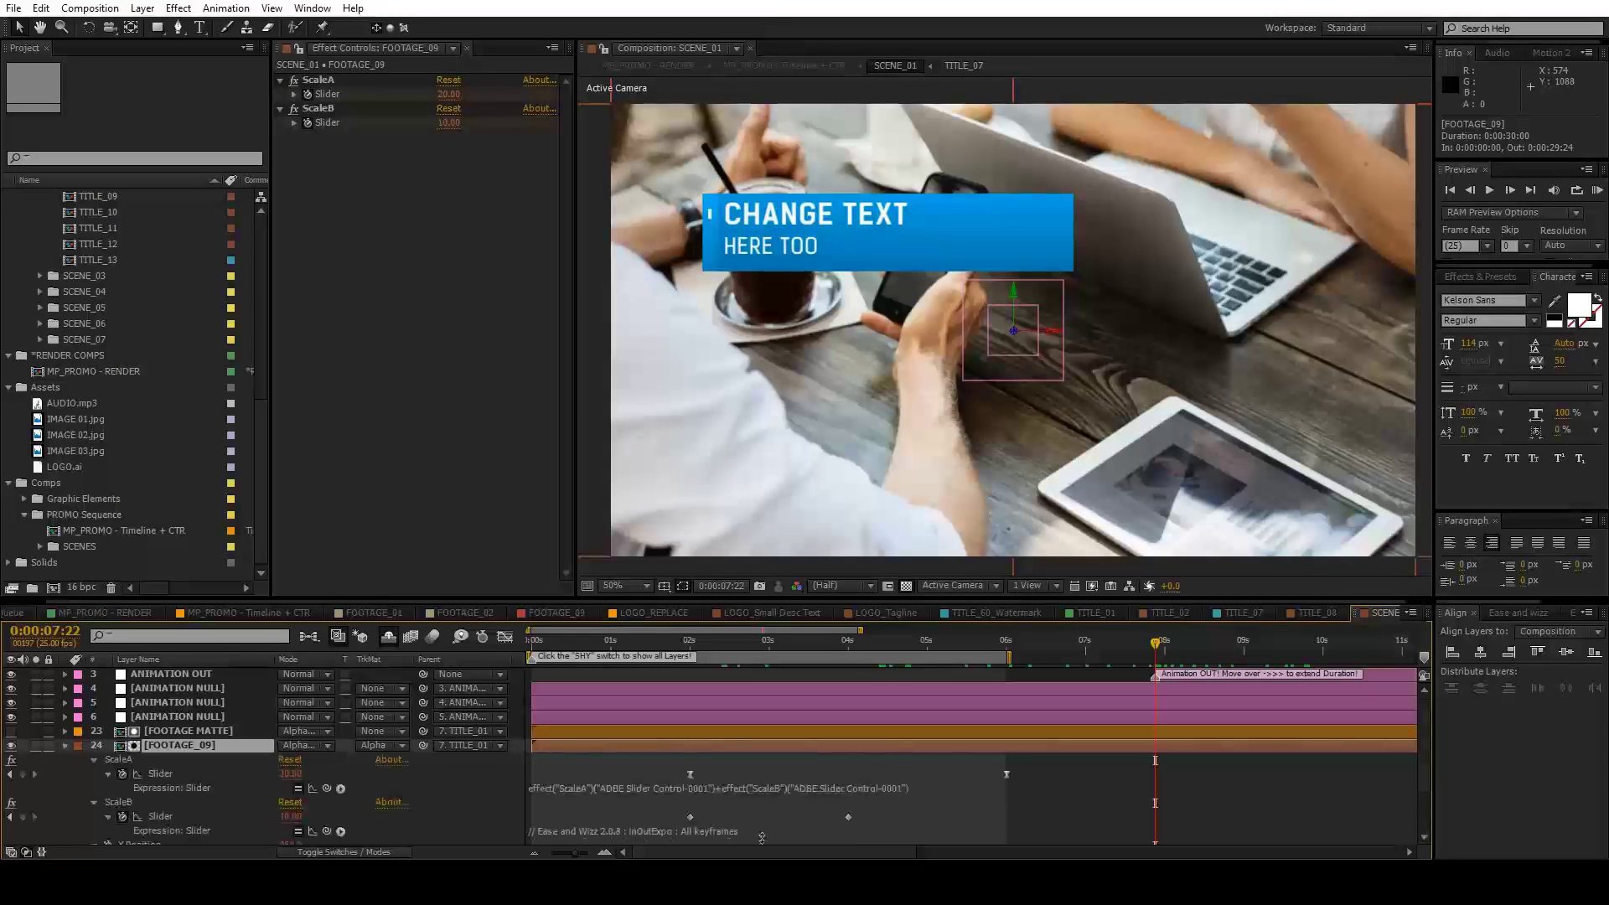
left_click_drag(1007, 775, 1259, 772)
mouse_move(994, 661)
left_mouse_down()
mouse_move(1295, 664)
mouse_move(1051, 671)
mouse_move(1125, 693)
mouse_move(886, 683)
mouse_move(863, 677)
mouse_move(850, 642)
mouse_move(876, 675)
left_mouse_up()
left_click(849, 650)
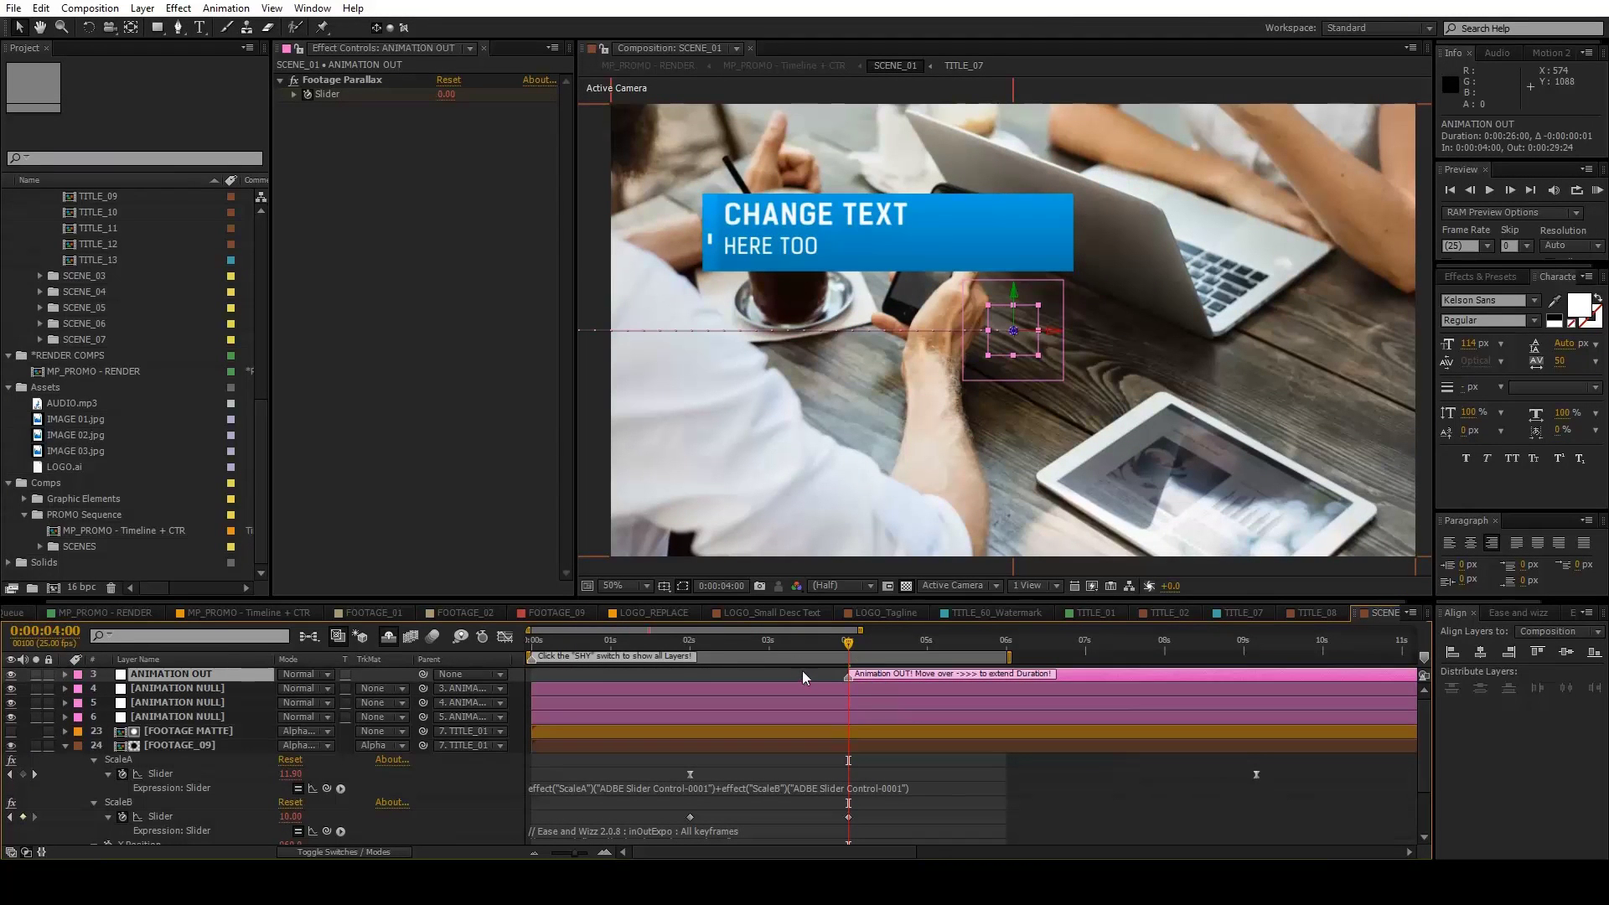
left_click(783, 65)
left_click_drag(604, 642, 550, 663)
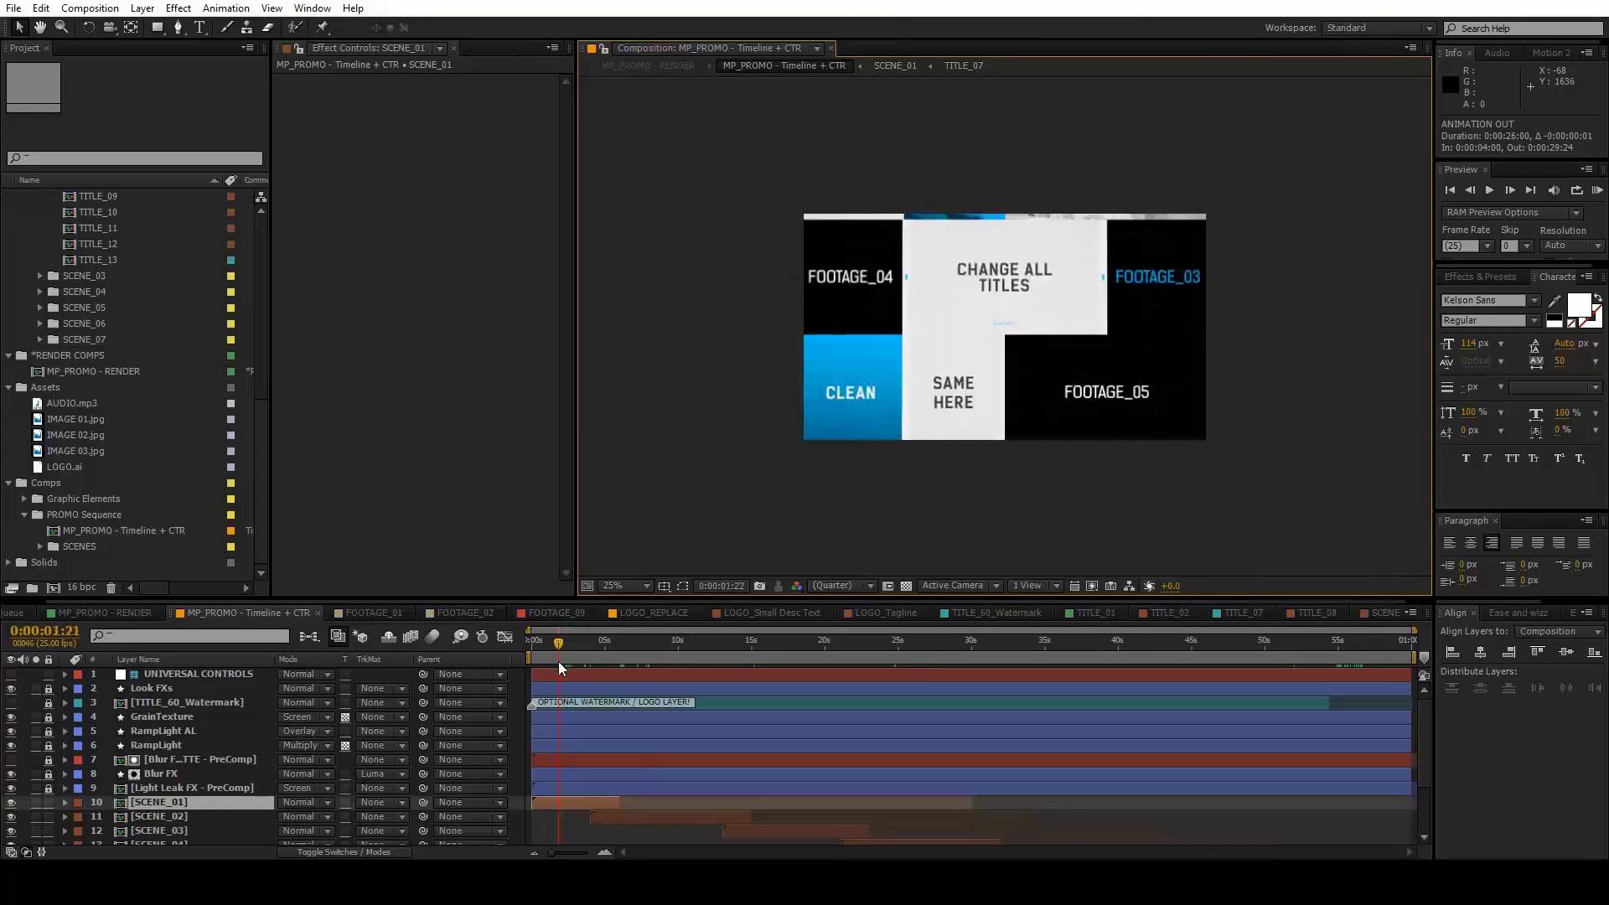
In UNIVERSAL CONTROLS, try red for Color 01 - TEXT and cancel it.
left_click_drag(551, 664, 554, 667)
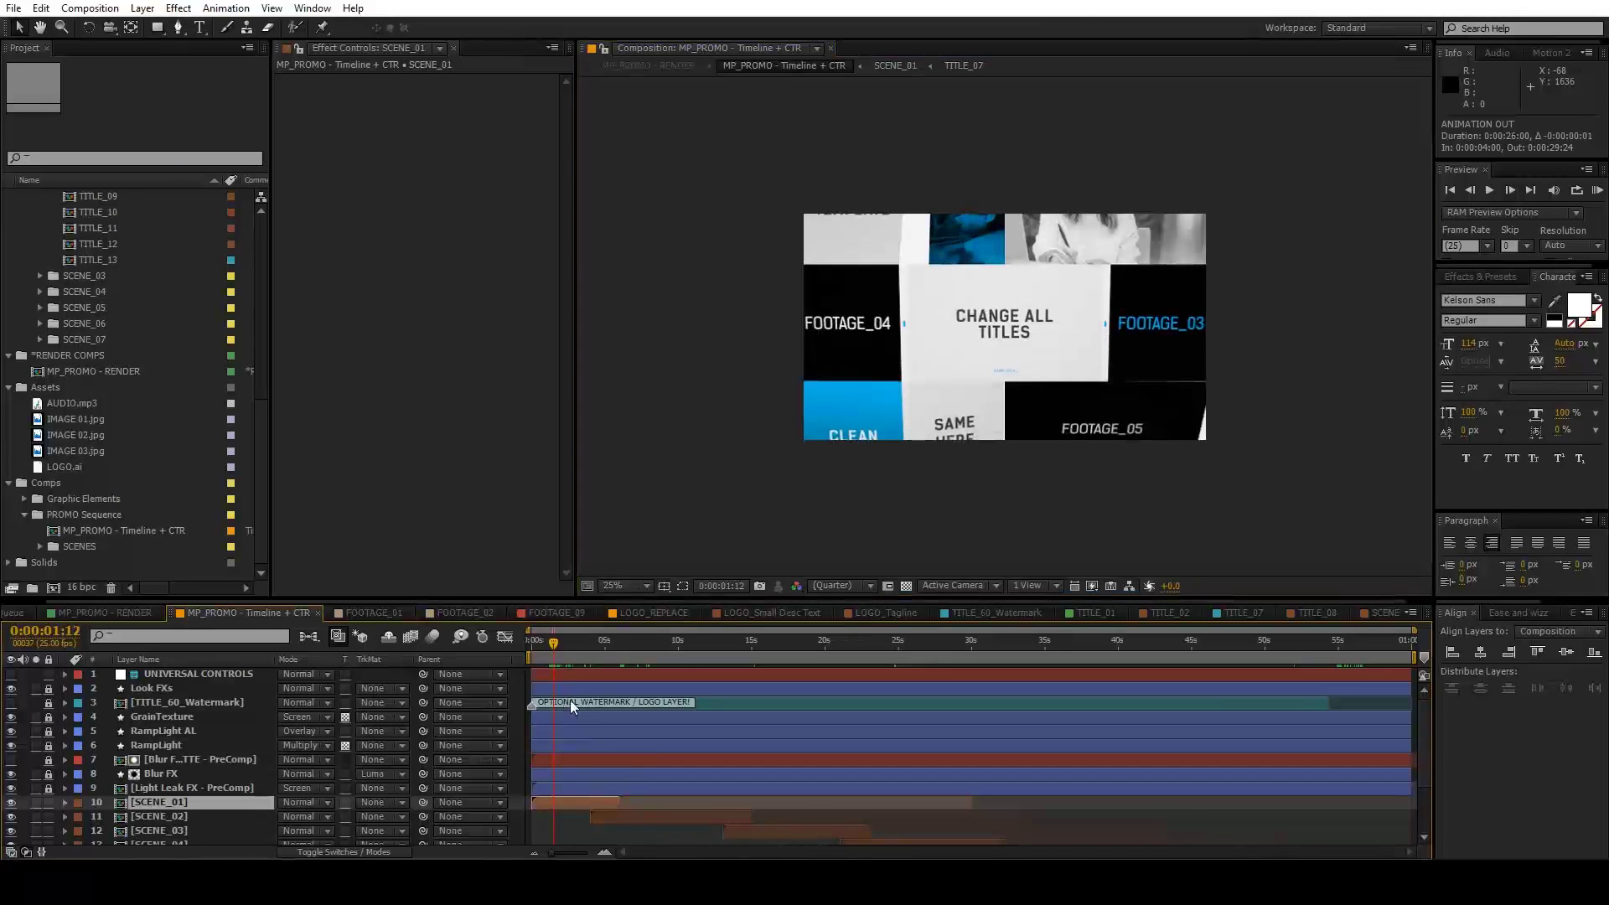
left_click(555, 671)
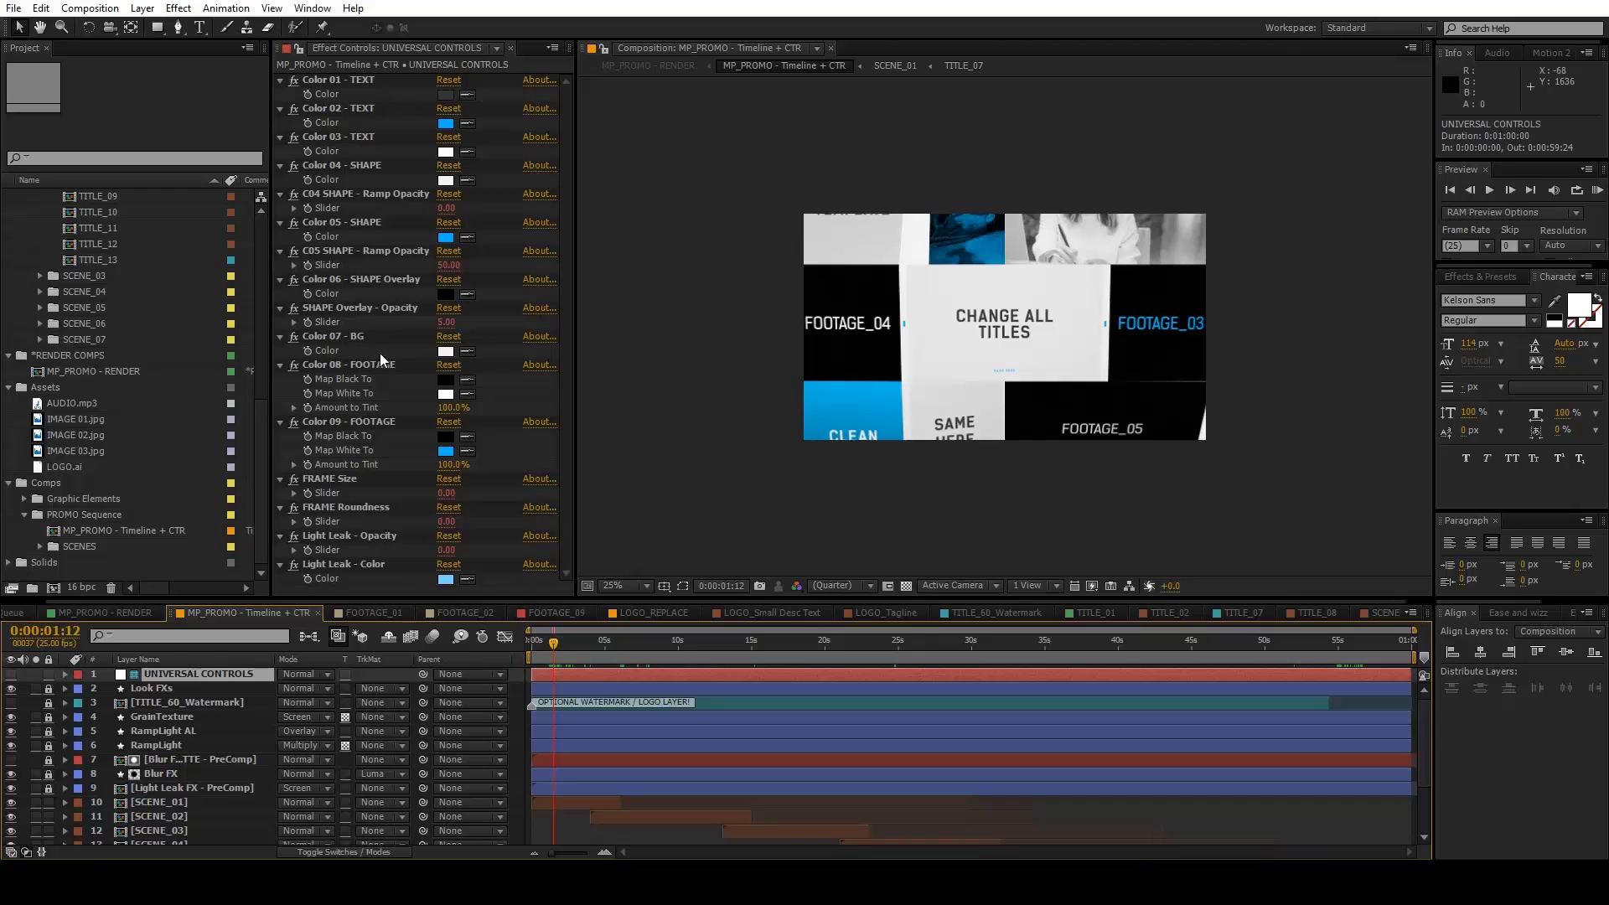
left_click(374, 79)
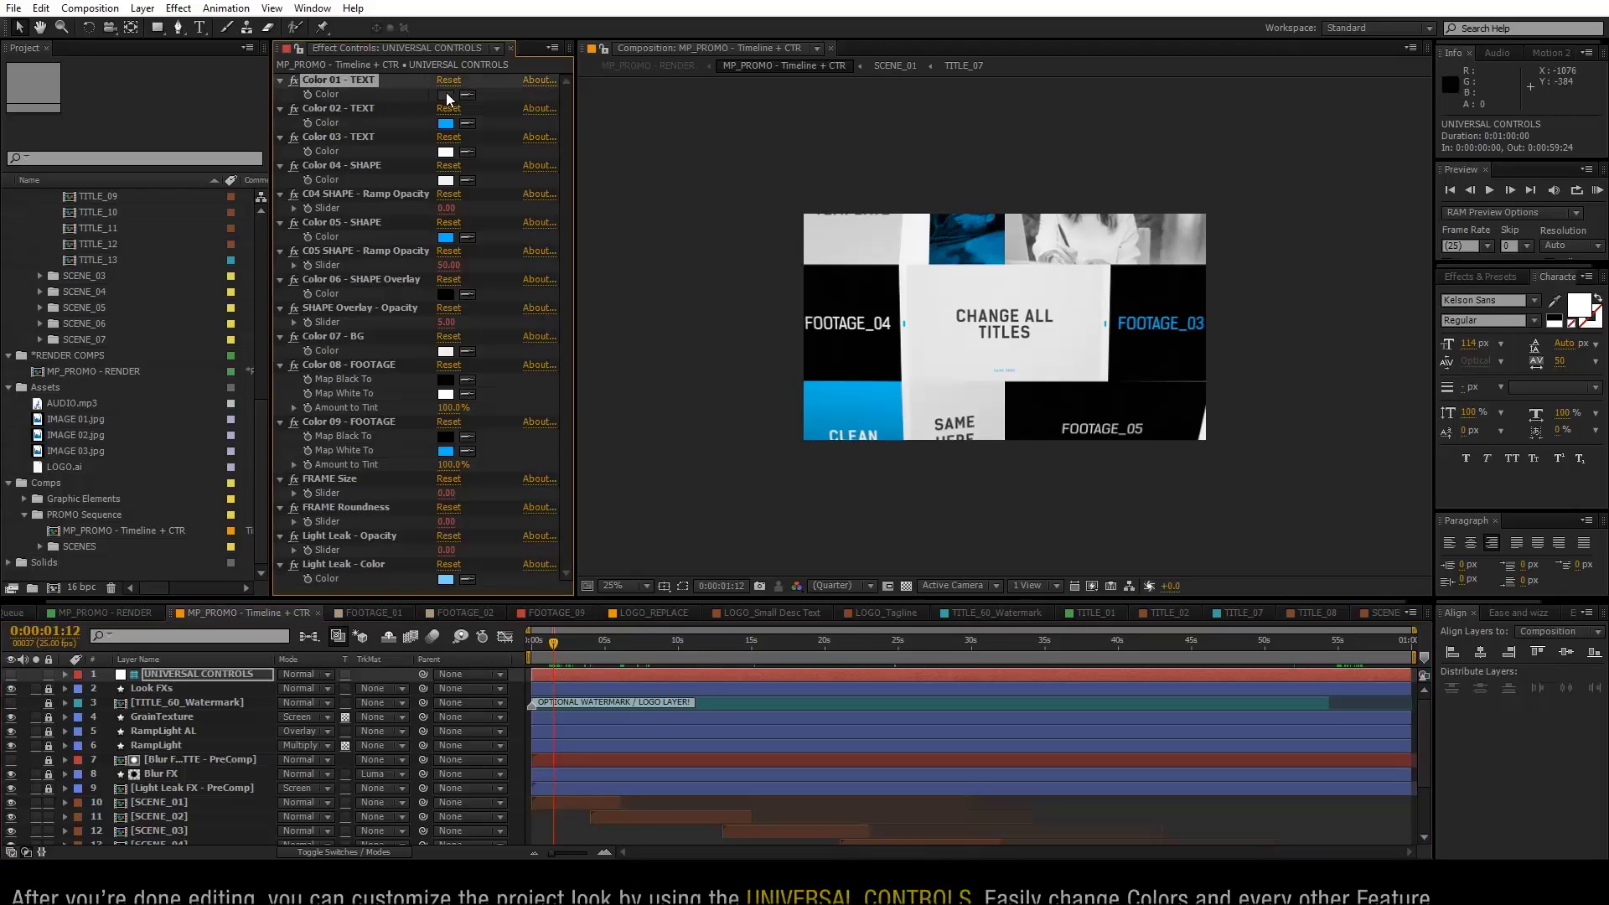
left_click(445, 94)
left_click_drag(564, 299, 596, 274)
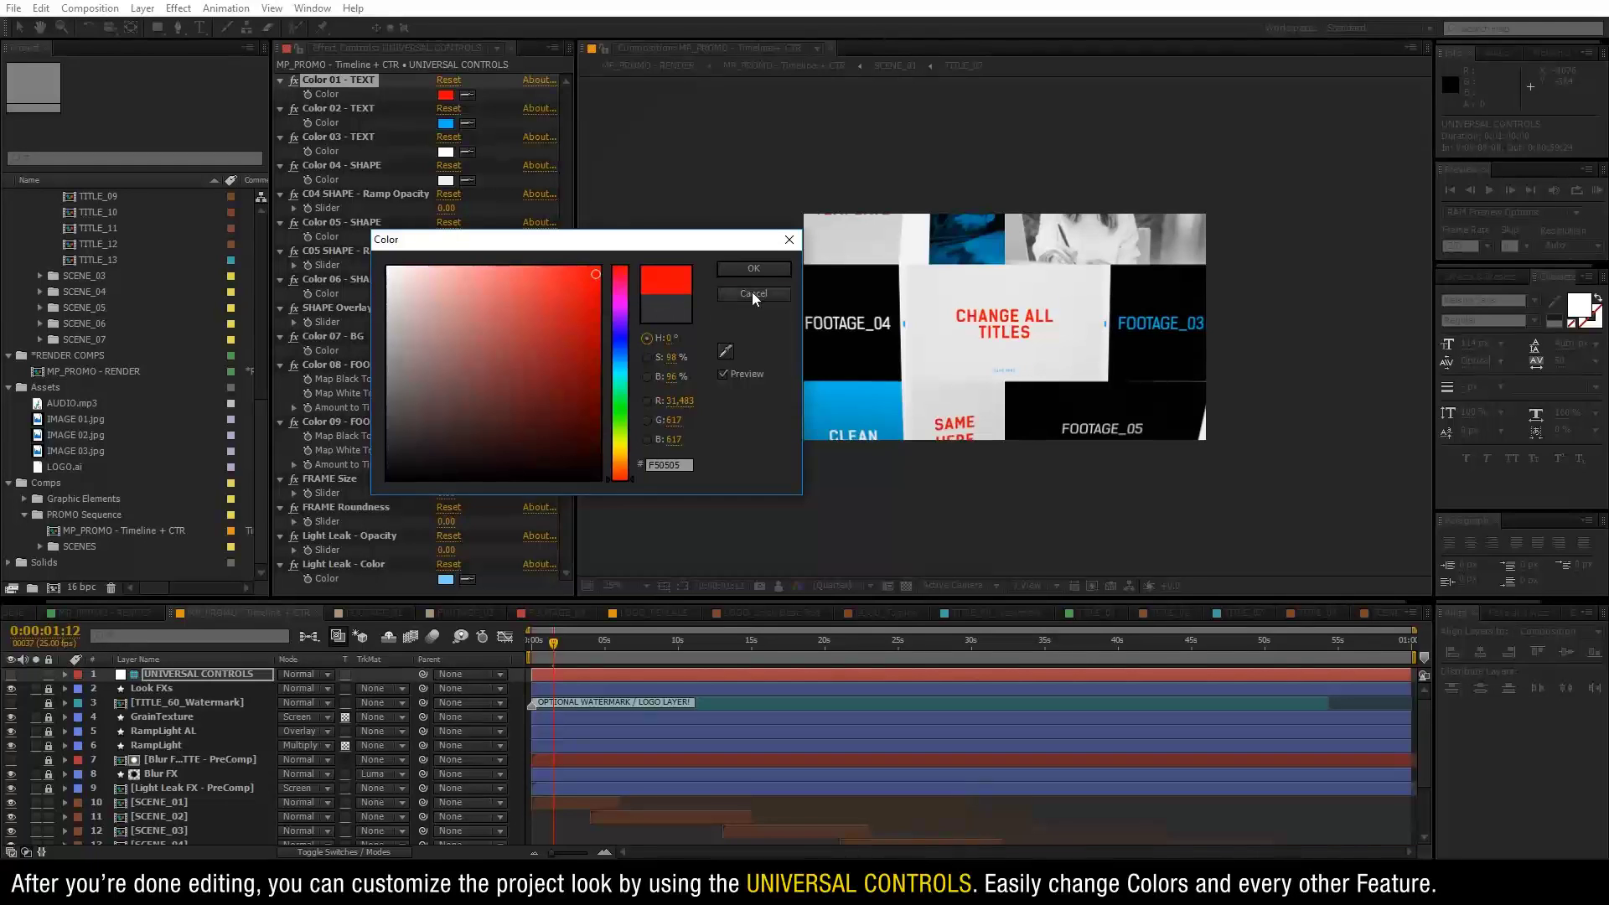
left_click(752, 293)
Change Color 02 - TEXT from blue to a slightly lighter red.
left_click(447, 123)
left_click(579, 336)
left_click_drag(579, 336, 583, 286)
left_click(620, 274)
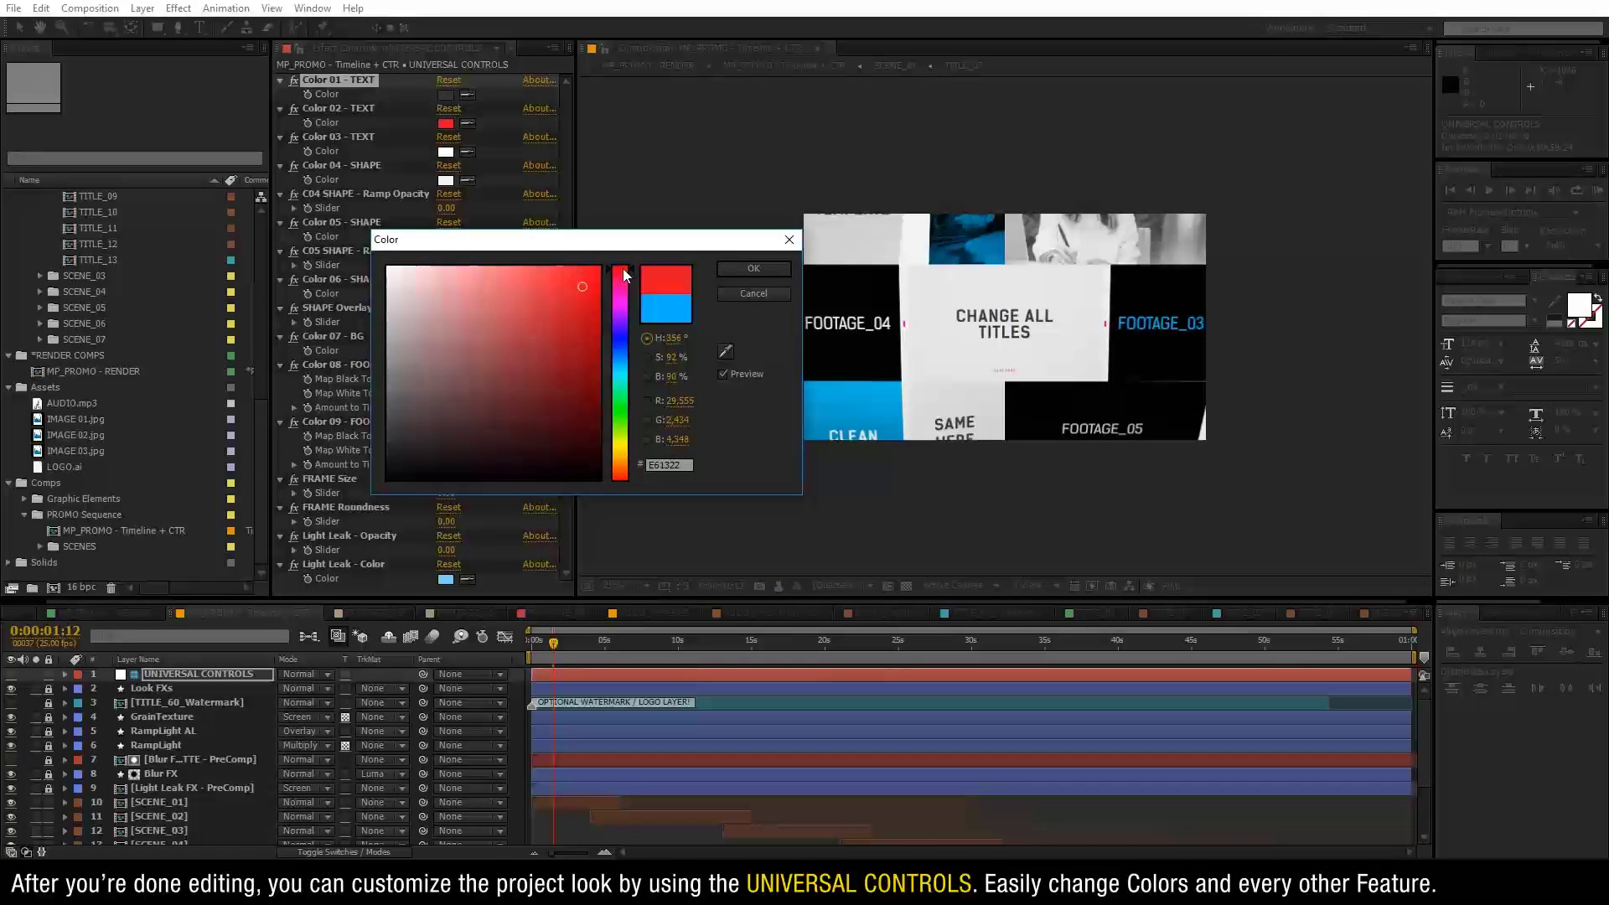
left_click_drag(586, 289, 562, 281)
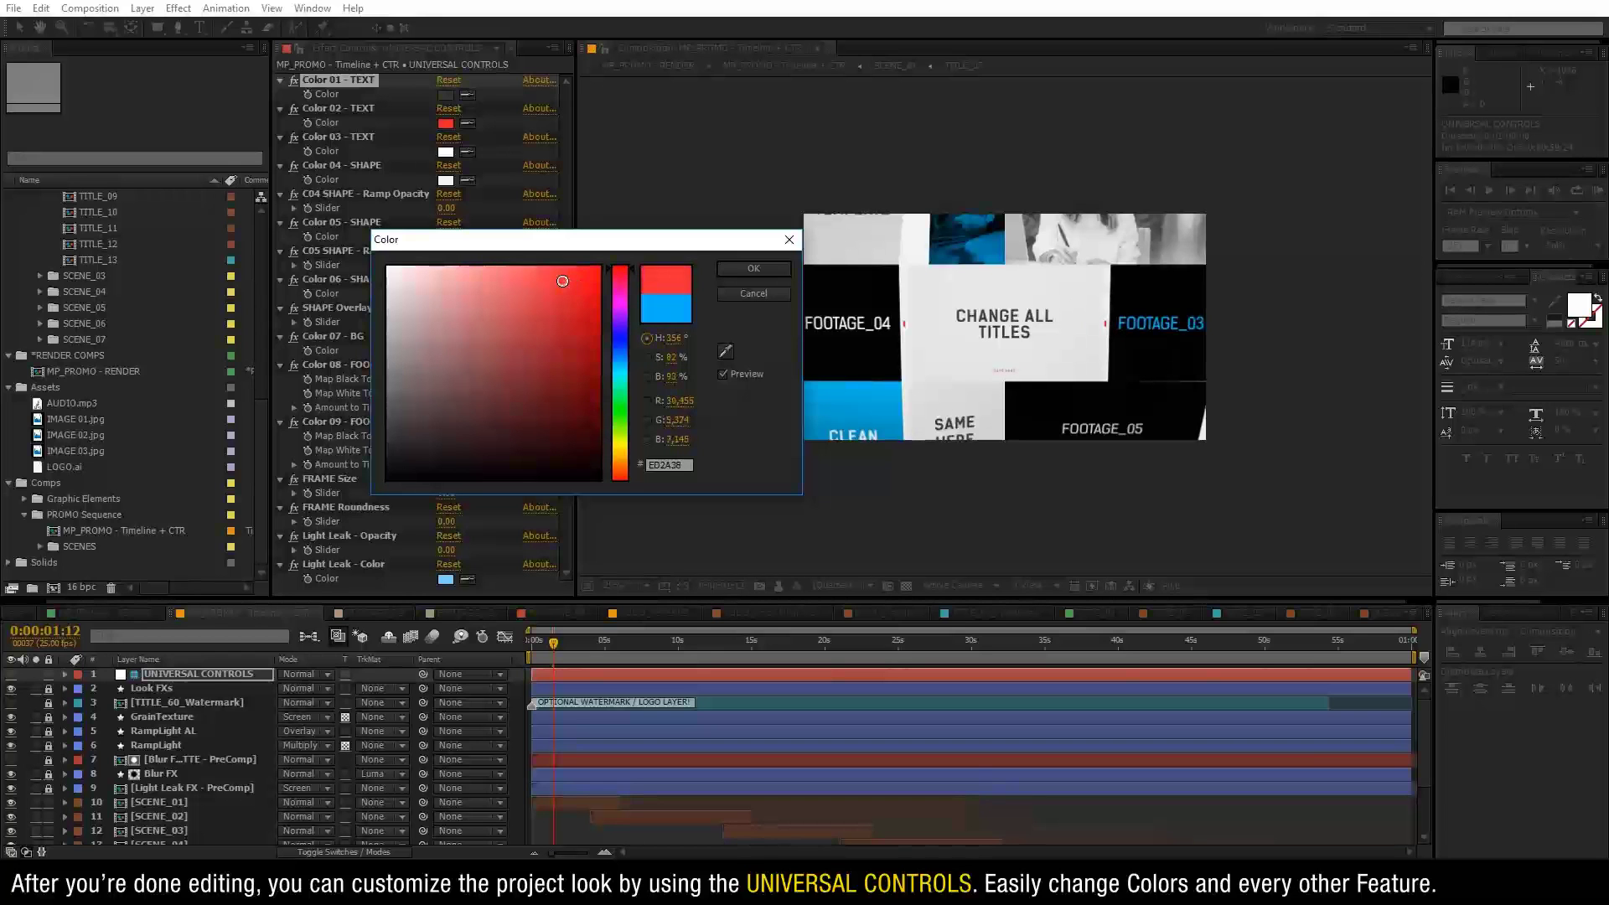
left_click(753, 269)
Keep Color 03 white after red trials, and raise C04 SHAPE Ramp Opacity to 25.
left_click(445, 152)
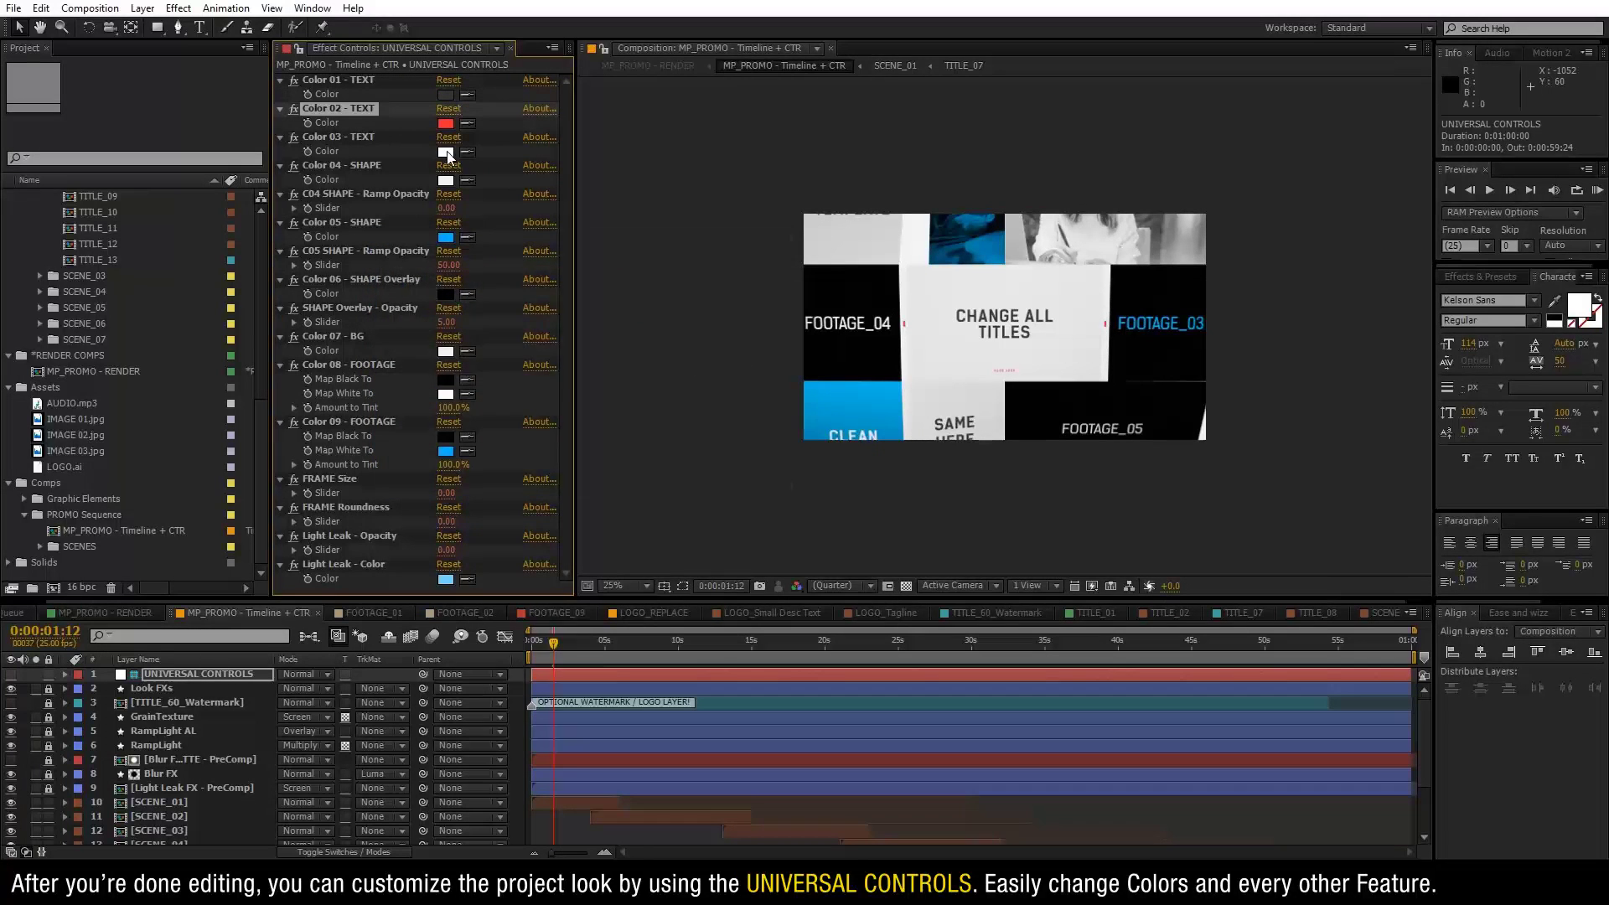
left_click(592, 283)
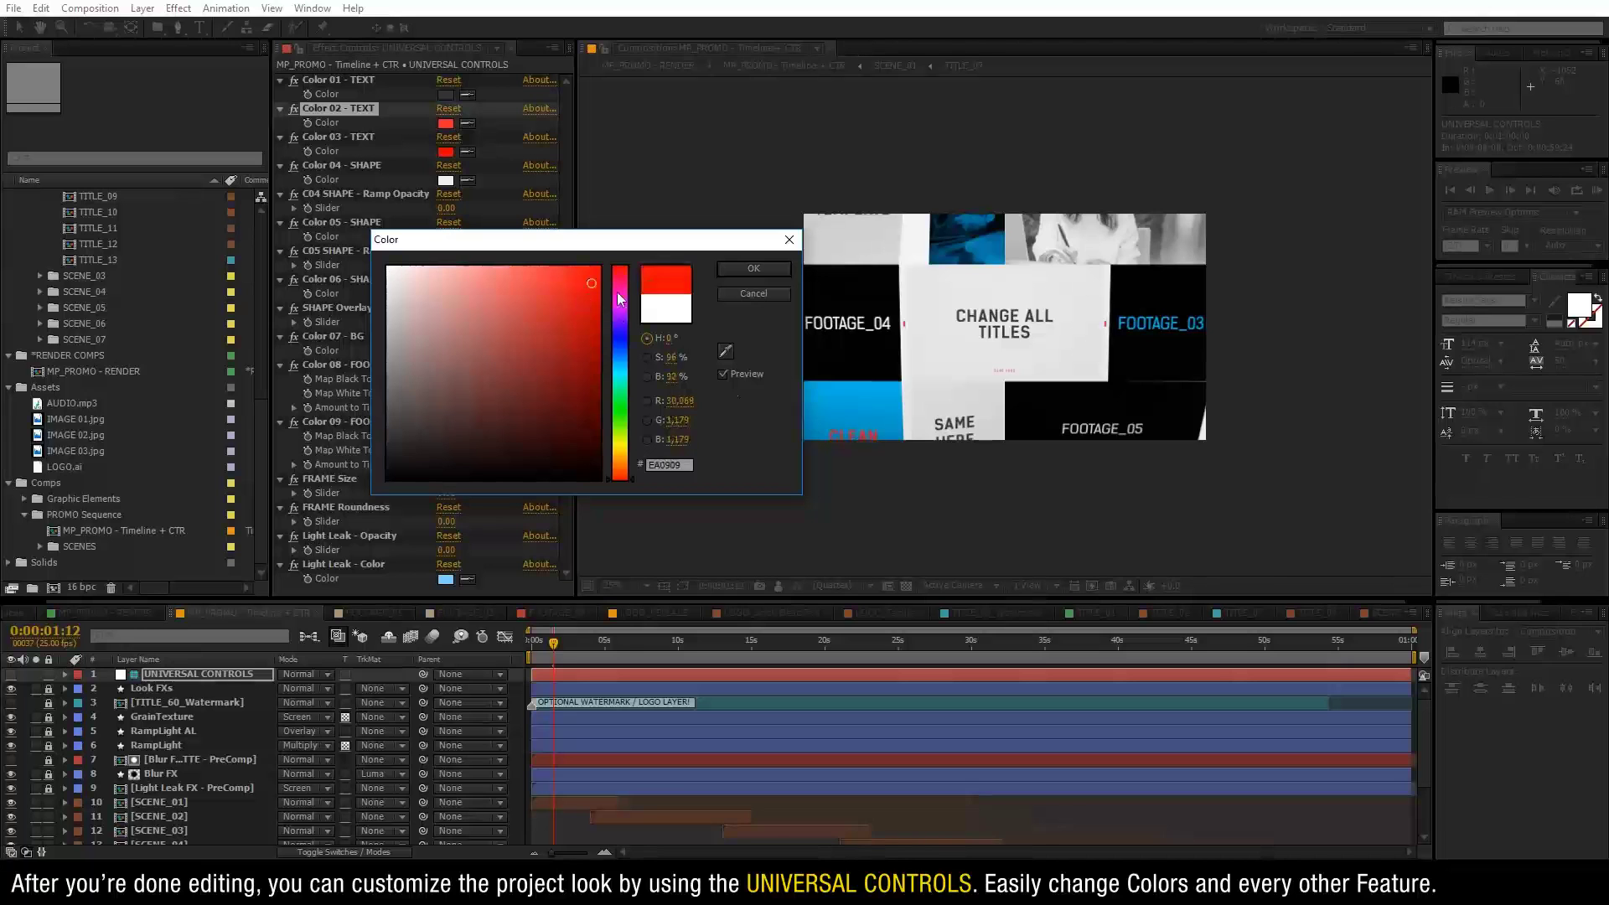
left_click(753, 293)
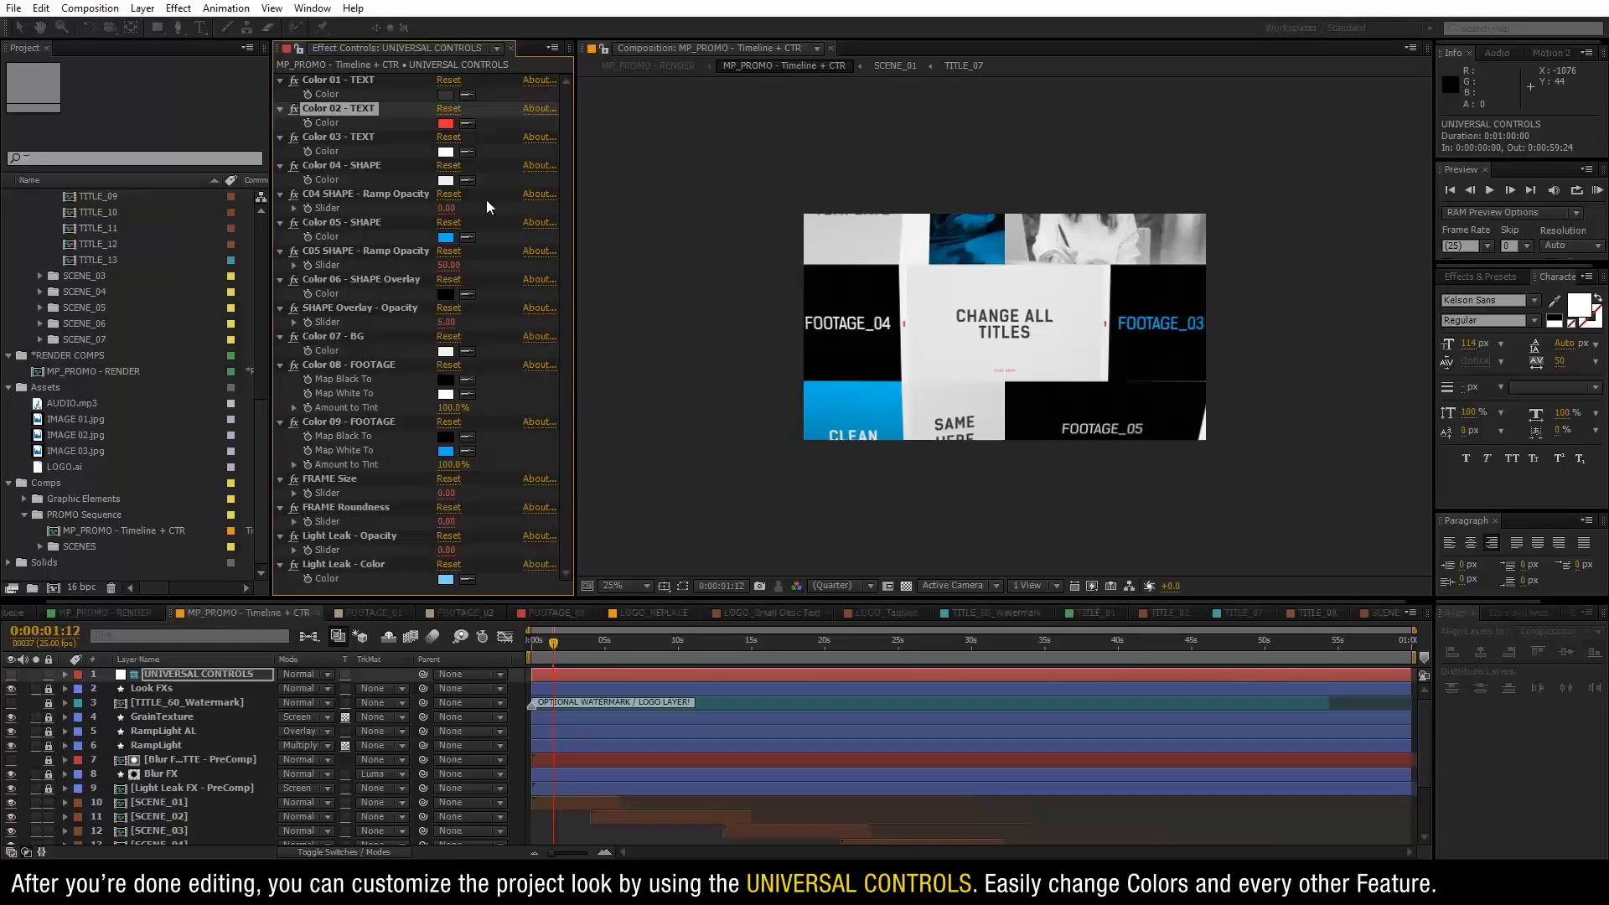
left_click(445, 152)
left_click(574, 287)
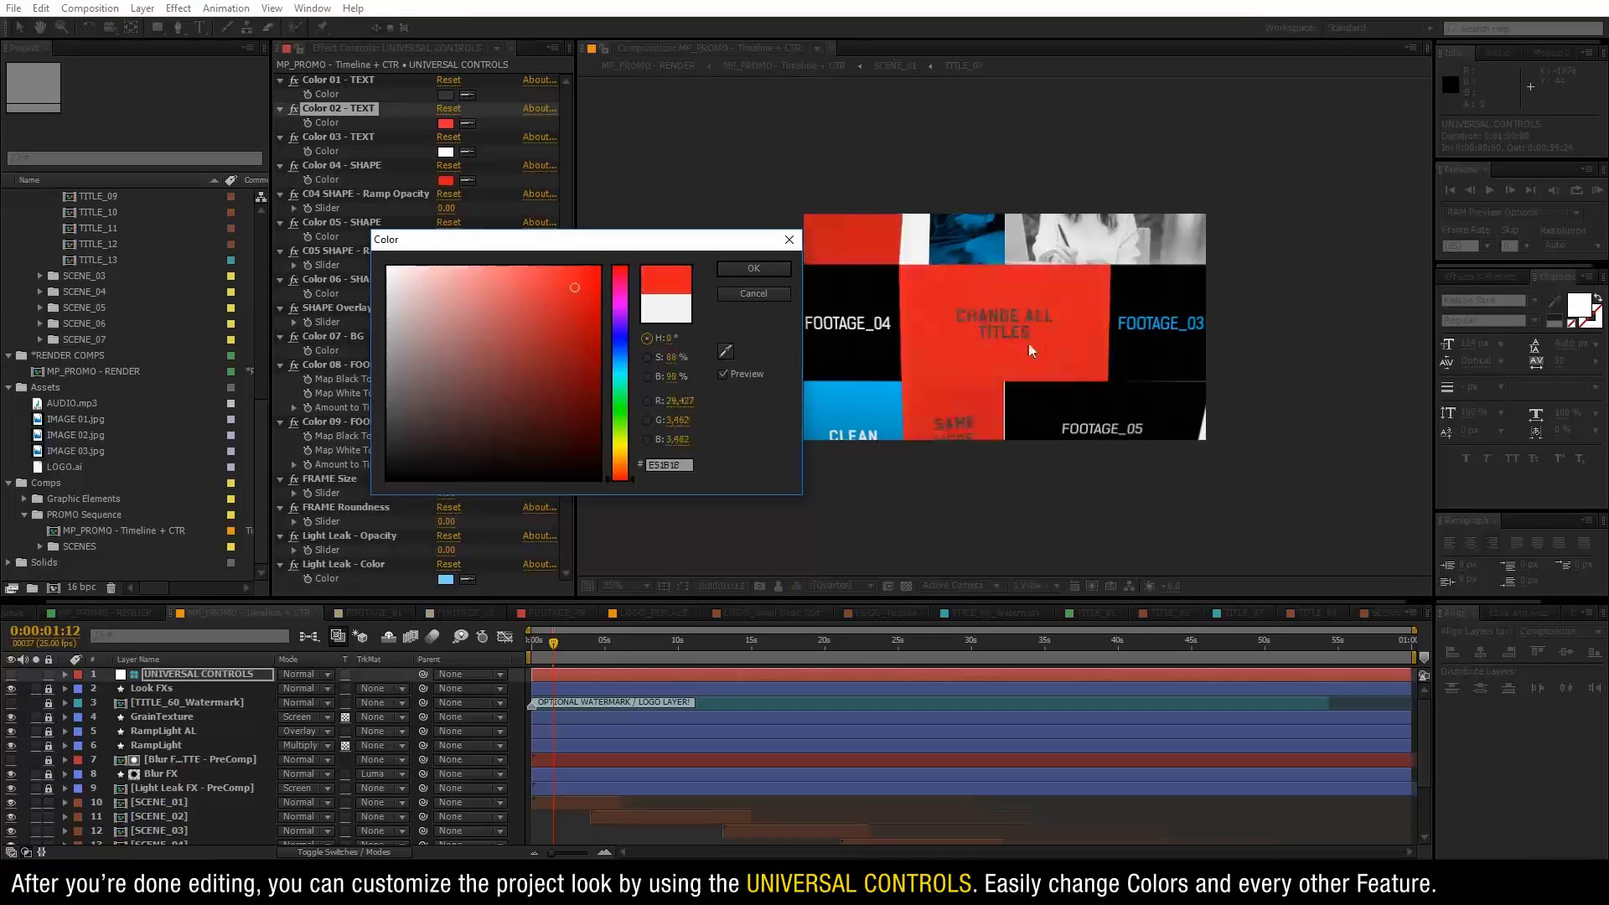
left_click(753, 294)
left_click_drag(446, 208, 472, 207)
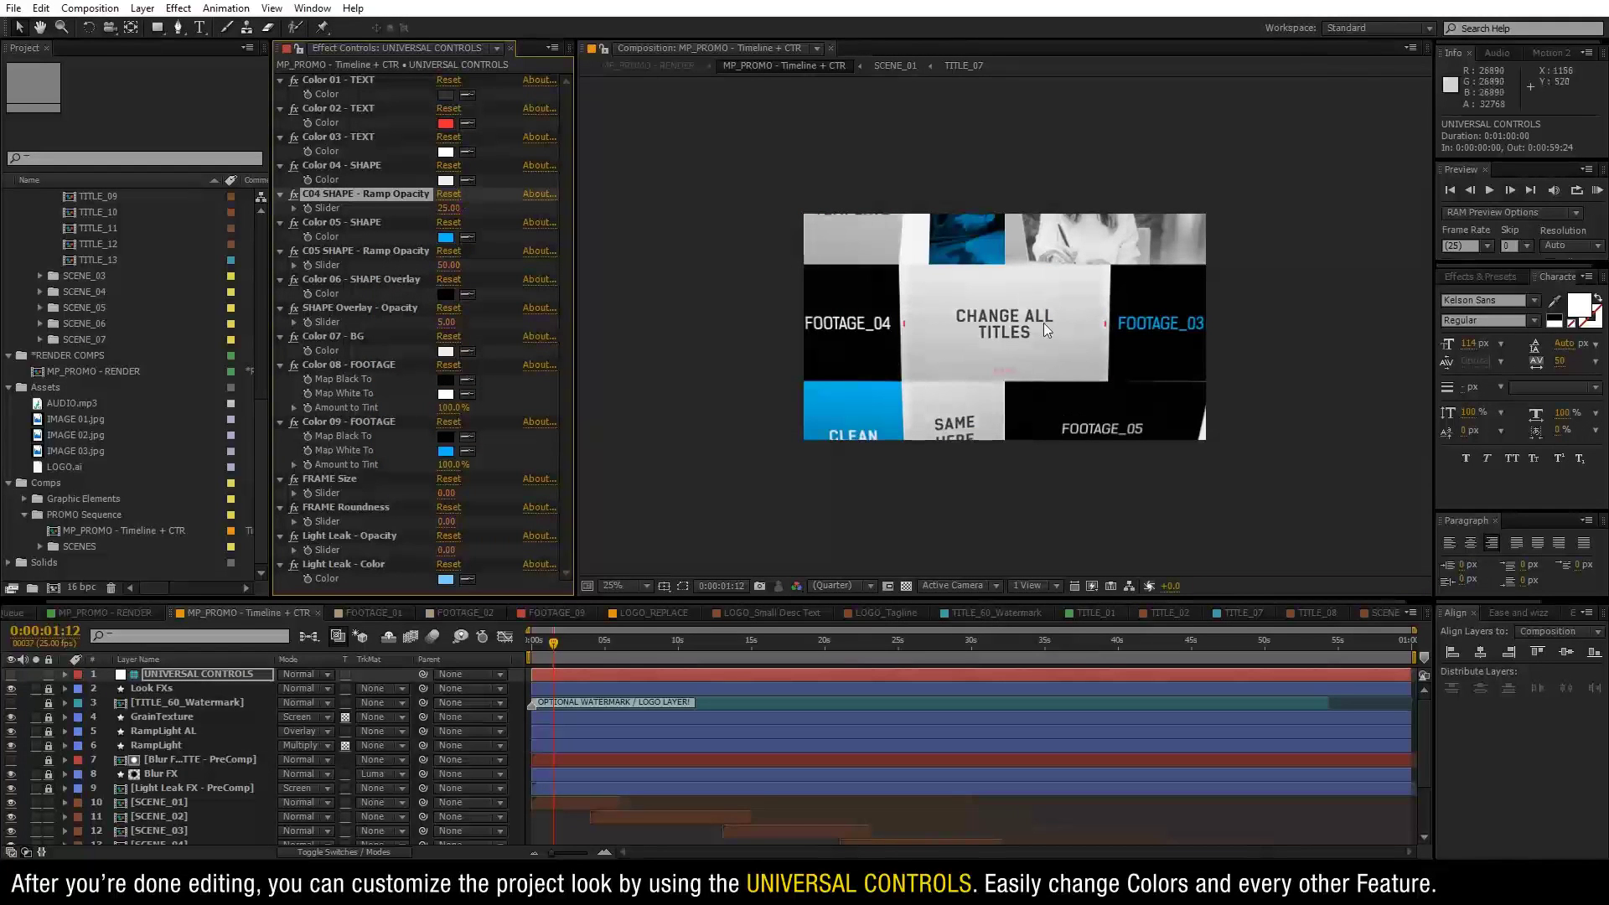
Set C04 SHAPE Ramp Opacity to 10 and change Color 05 - SHAPE to red.
left_click(447, 208)
type("10")
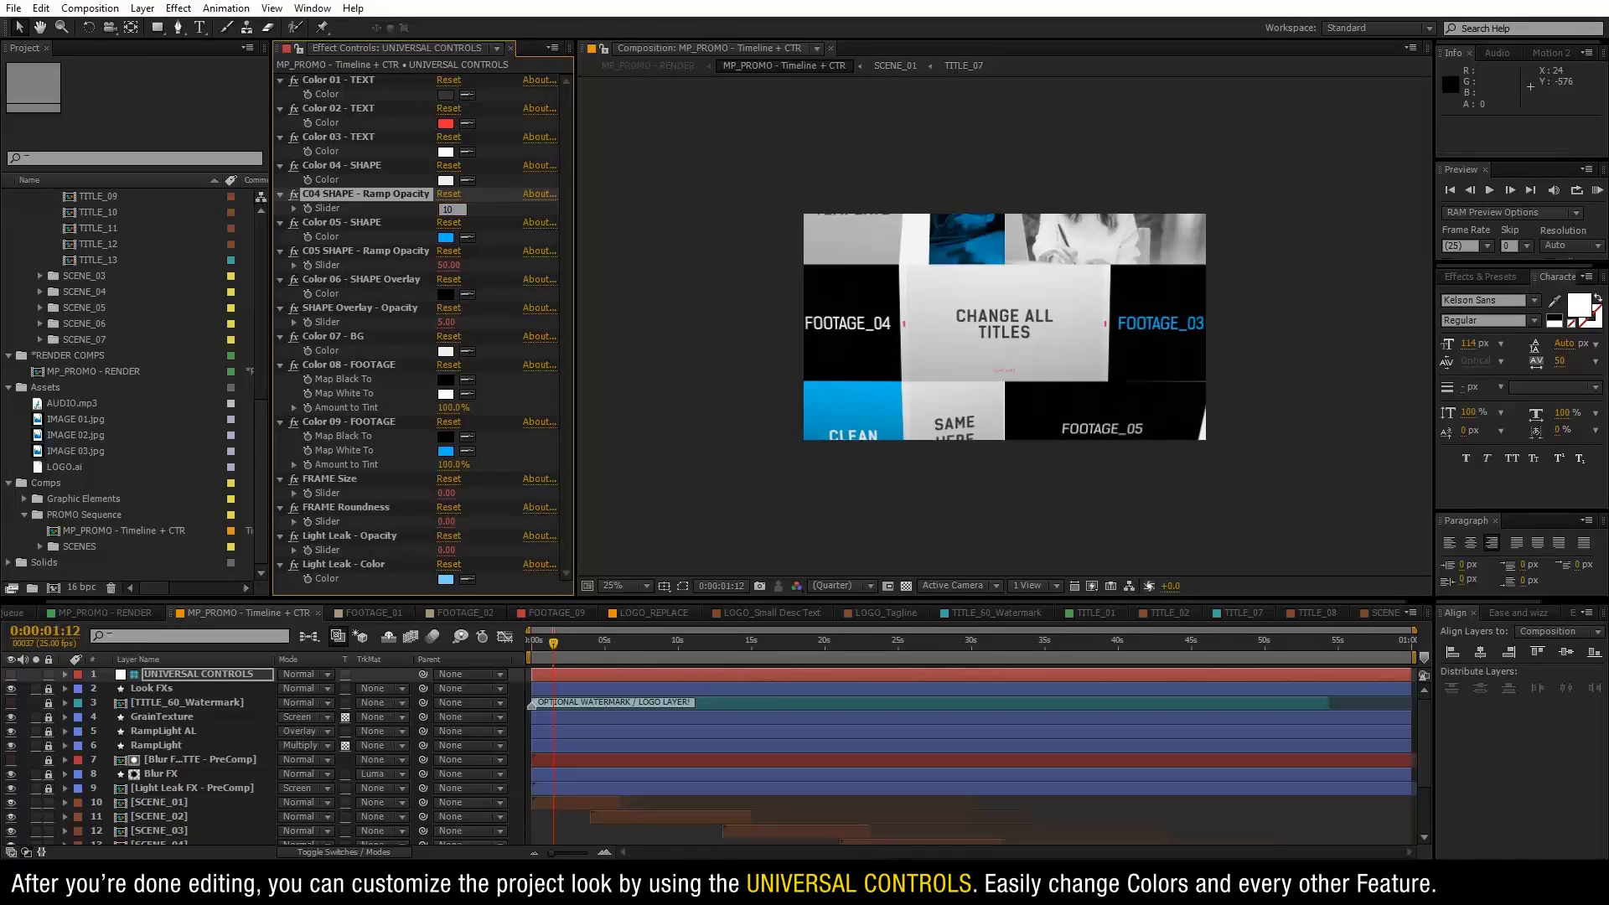
key("Return")
left_click(445, 237)
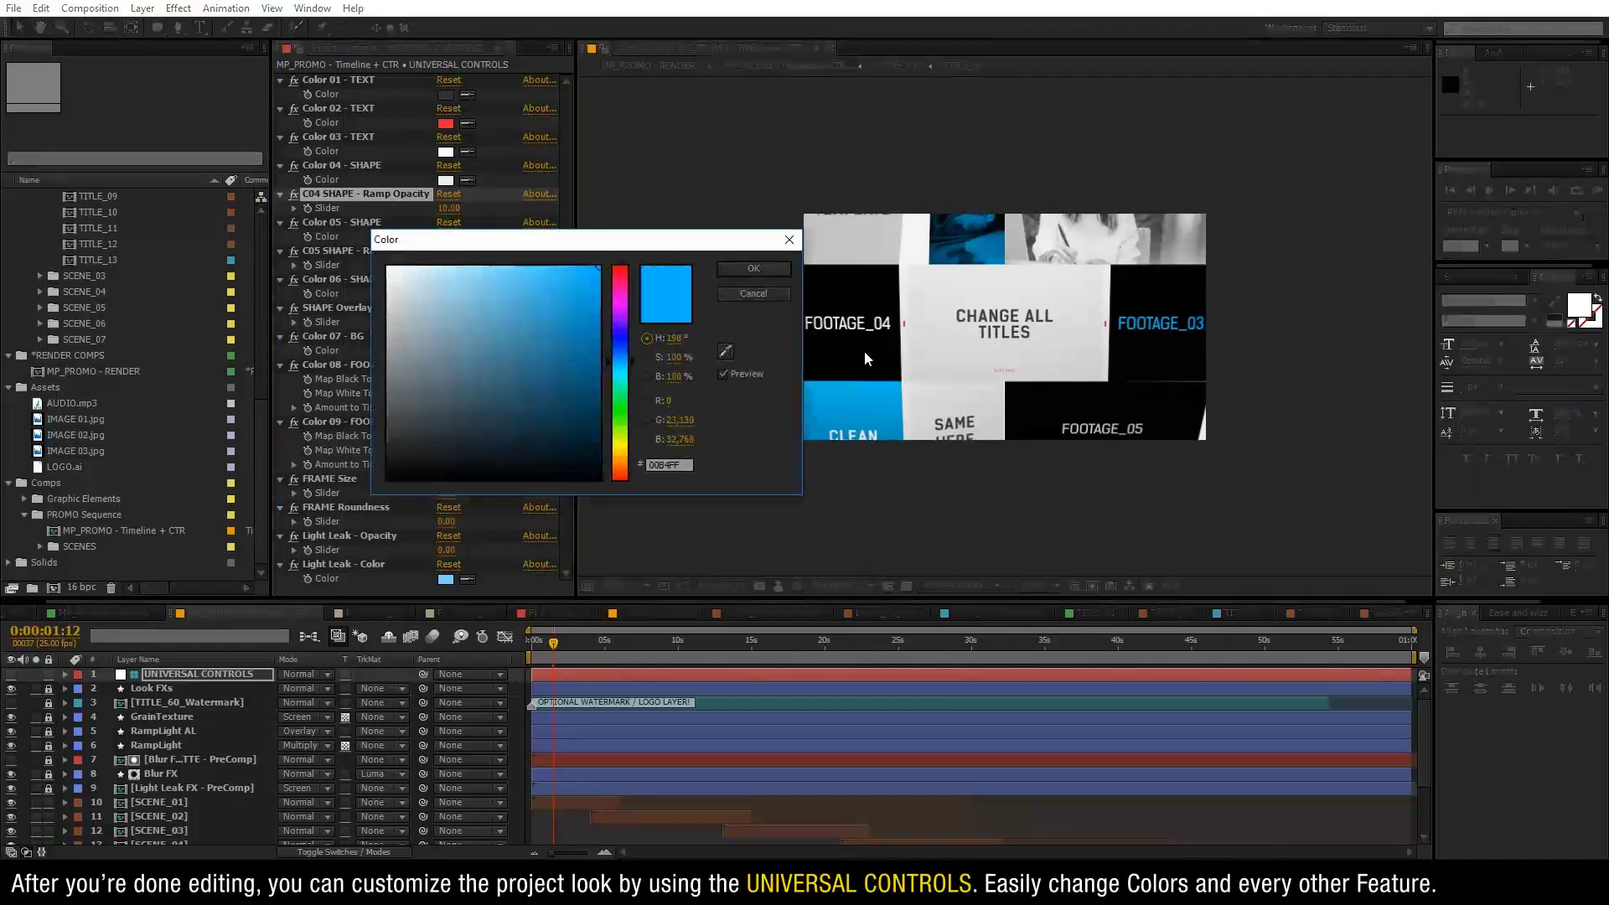
mouse_move(626, 290)
left_mouse_down()
mouse_move(621, 254)
mouse_move(564, 291)
left_mouse_up()
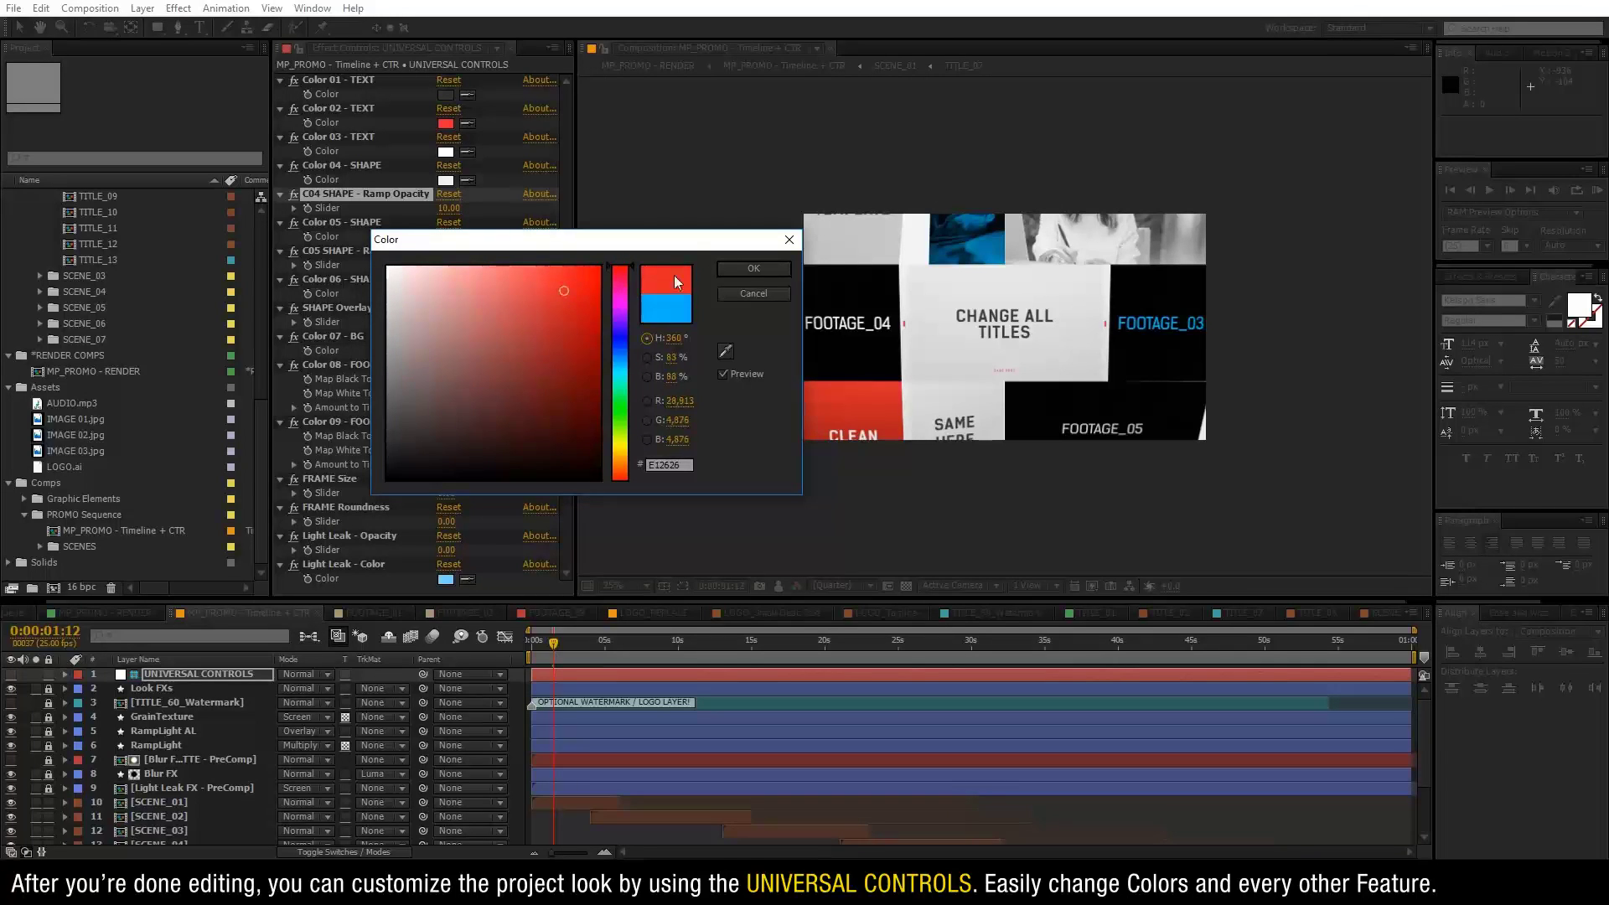
left_click(753, 268)
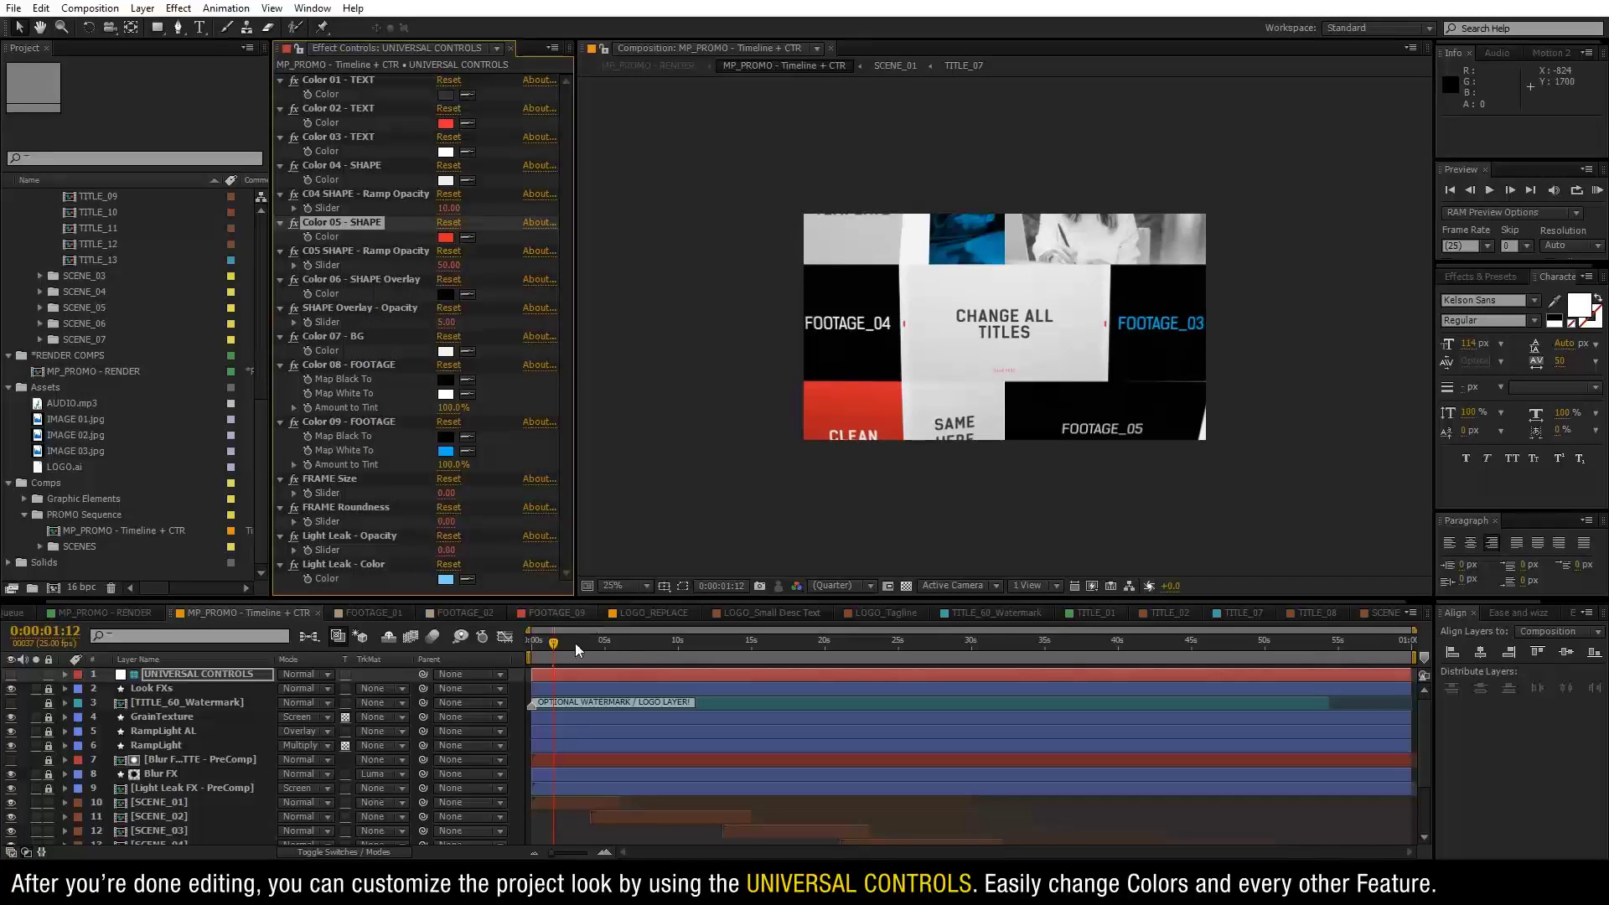
Lower C05 SHAPE Ramp Opacity while previewing the red panel.
left_click_drag(575, 642, 555, 647)
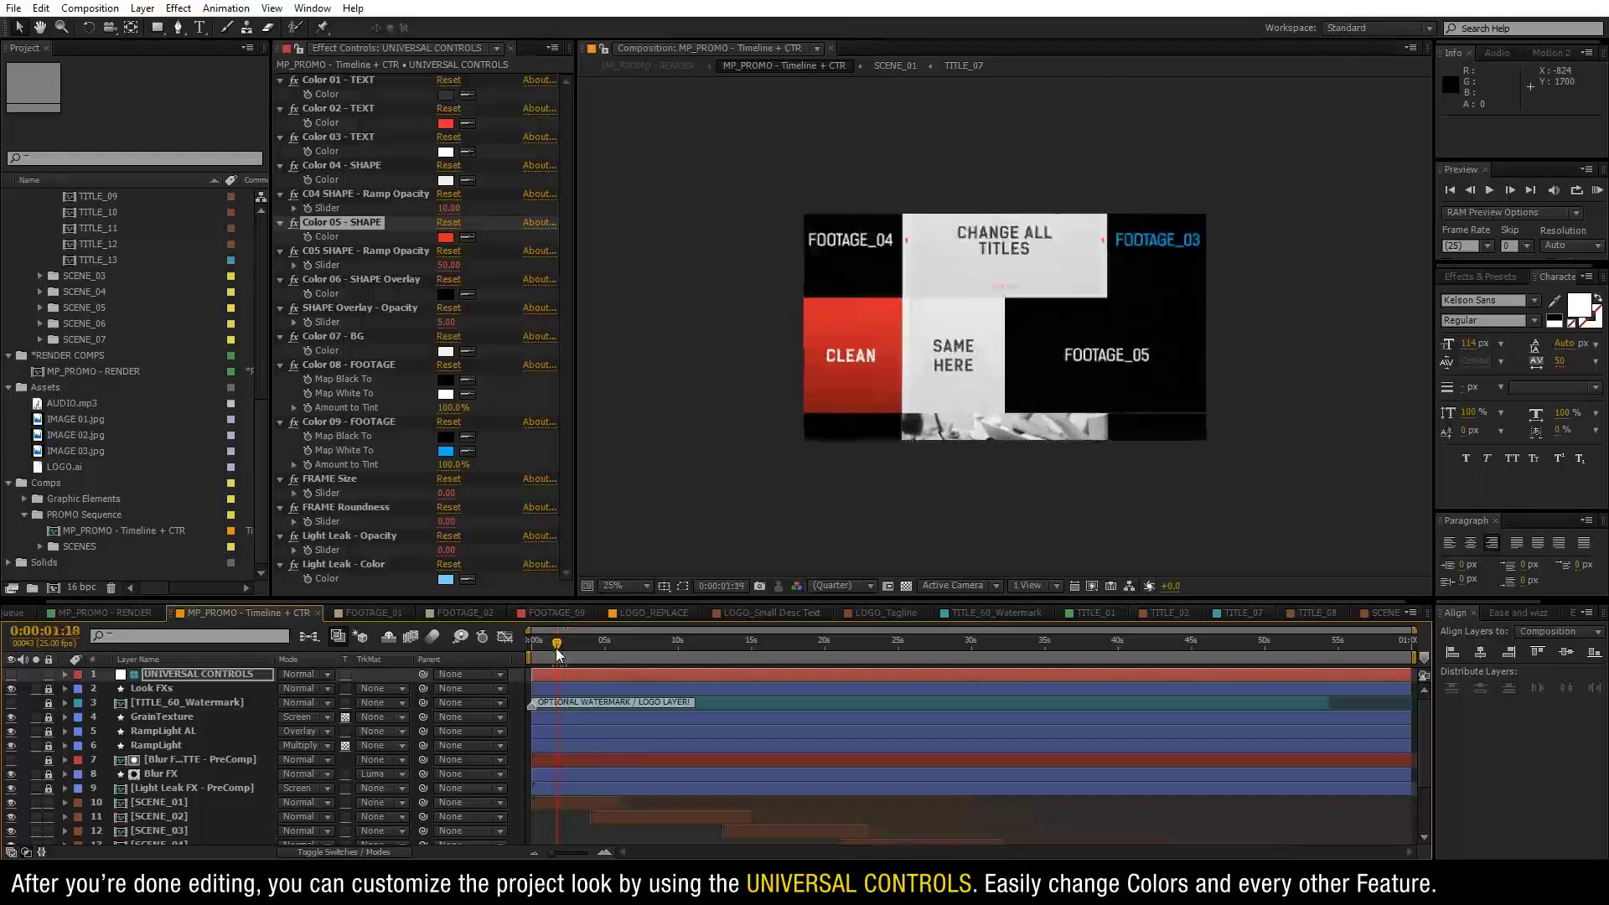
left_click_drag(436, 266, 410, 271)
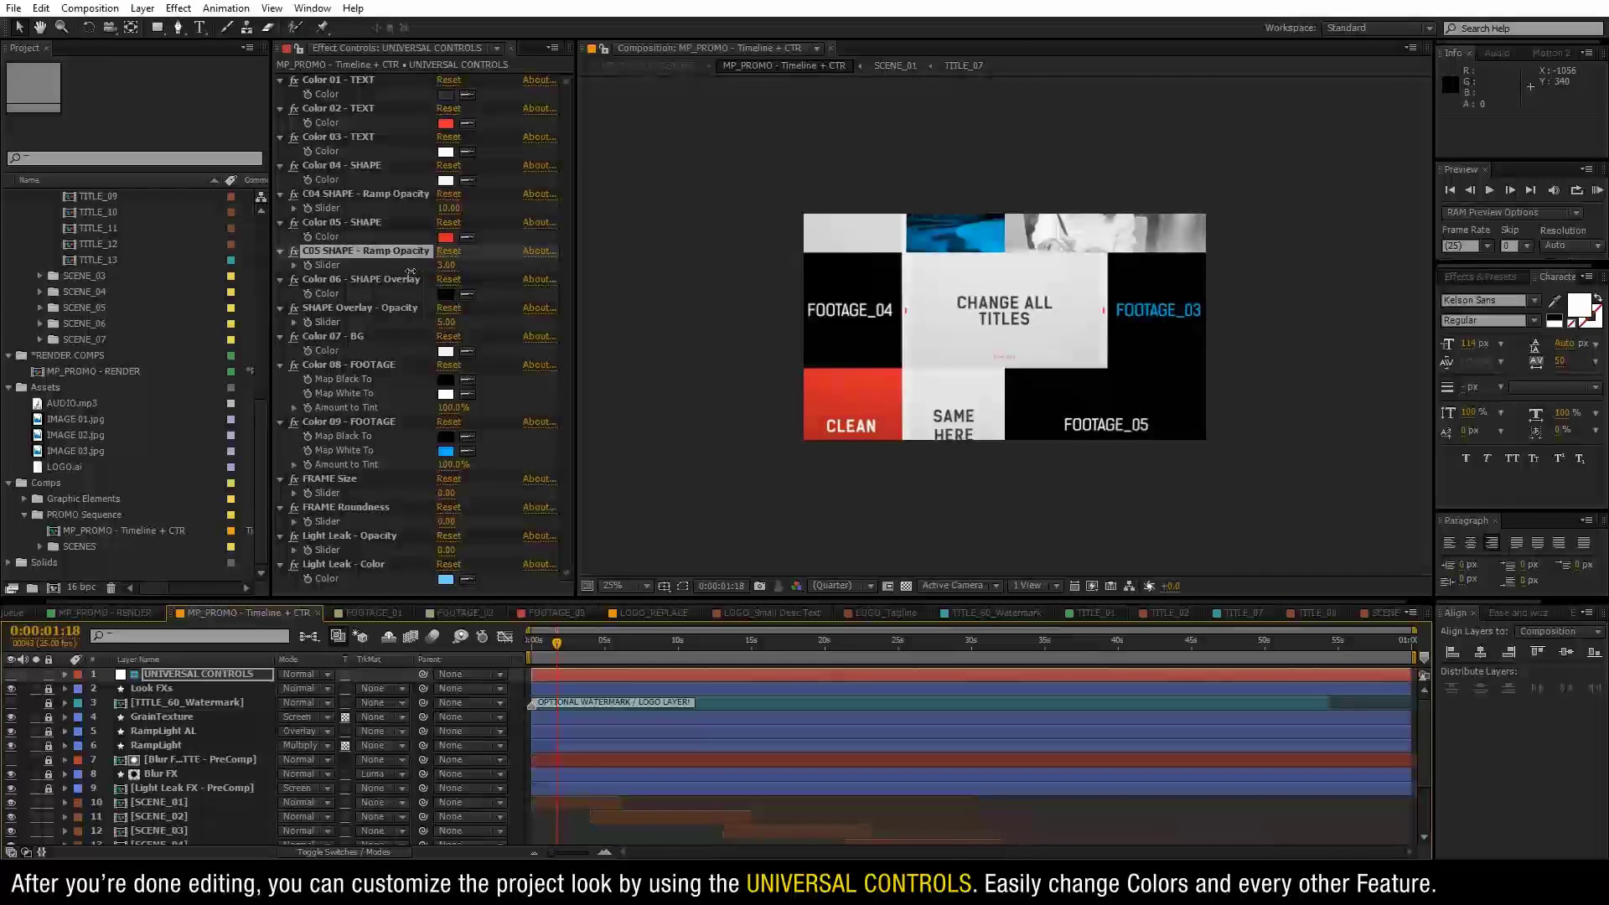
left_click(446, 266)
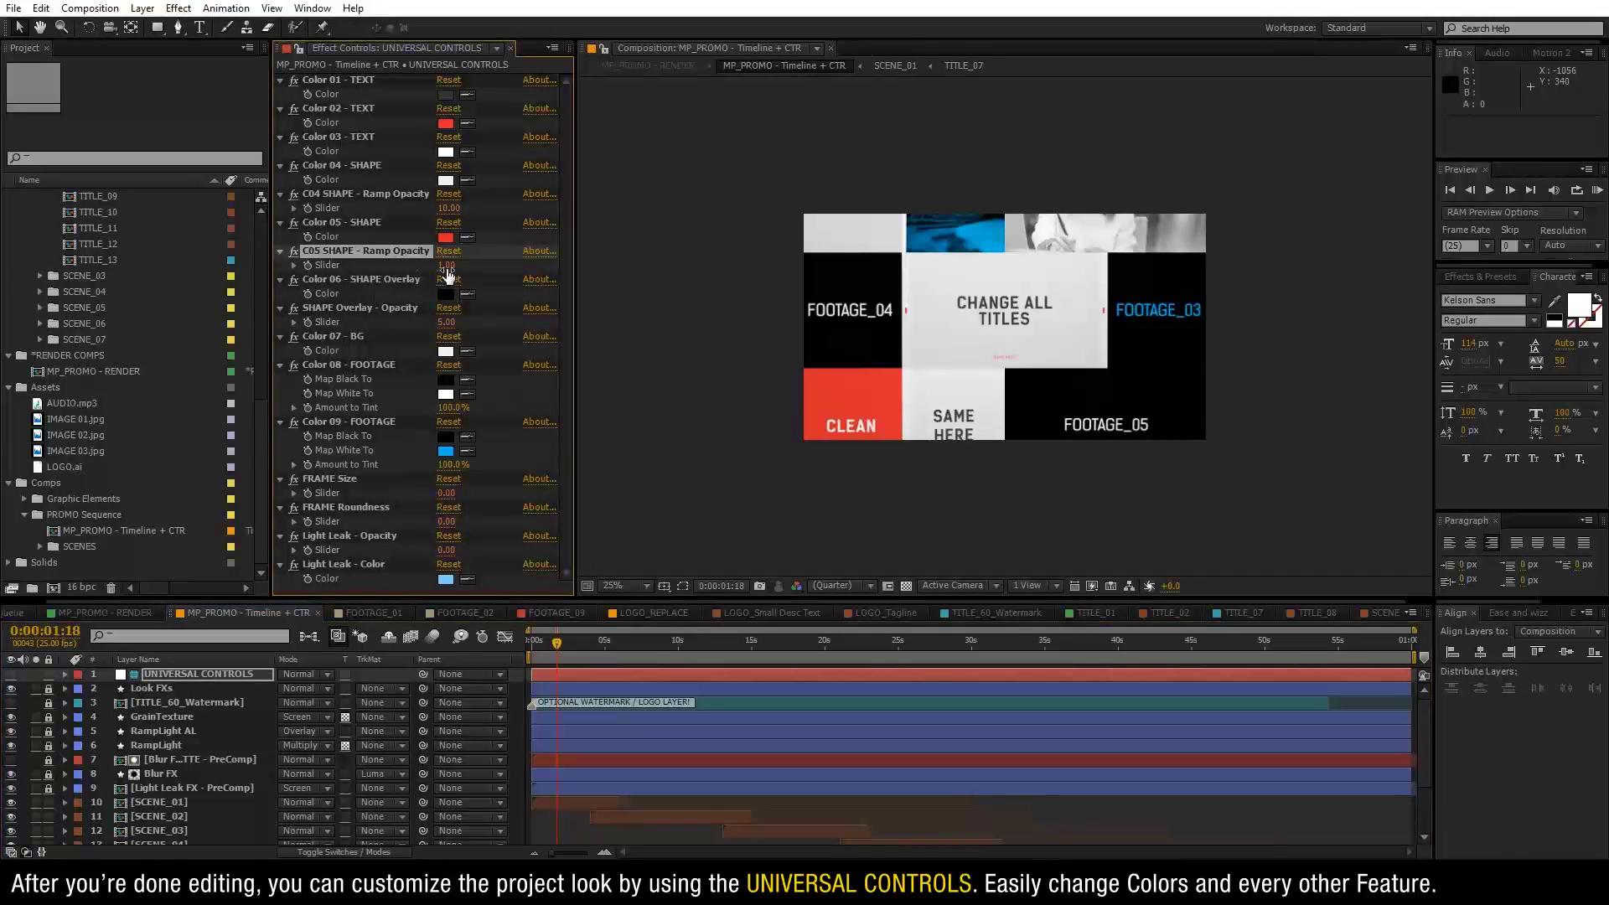
type("50")
key("Return")
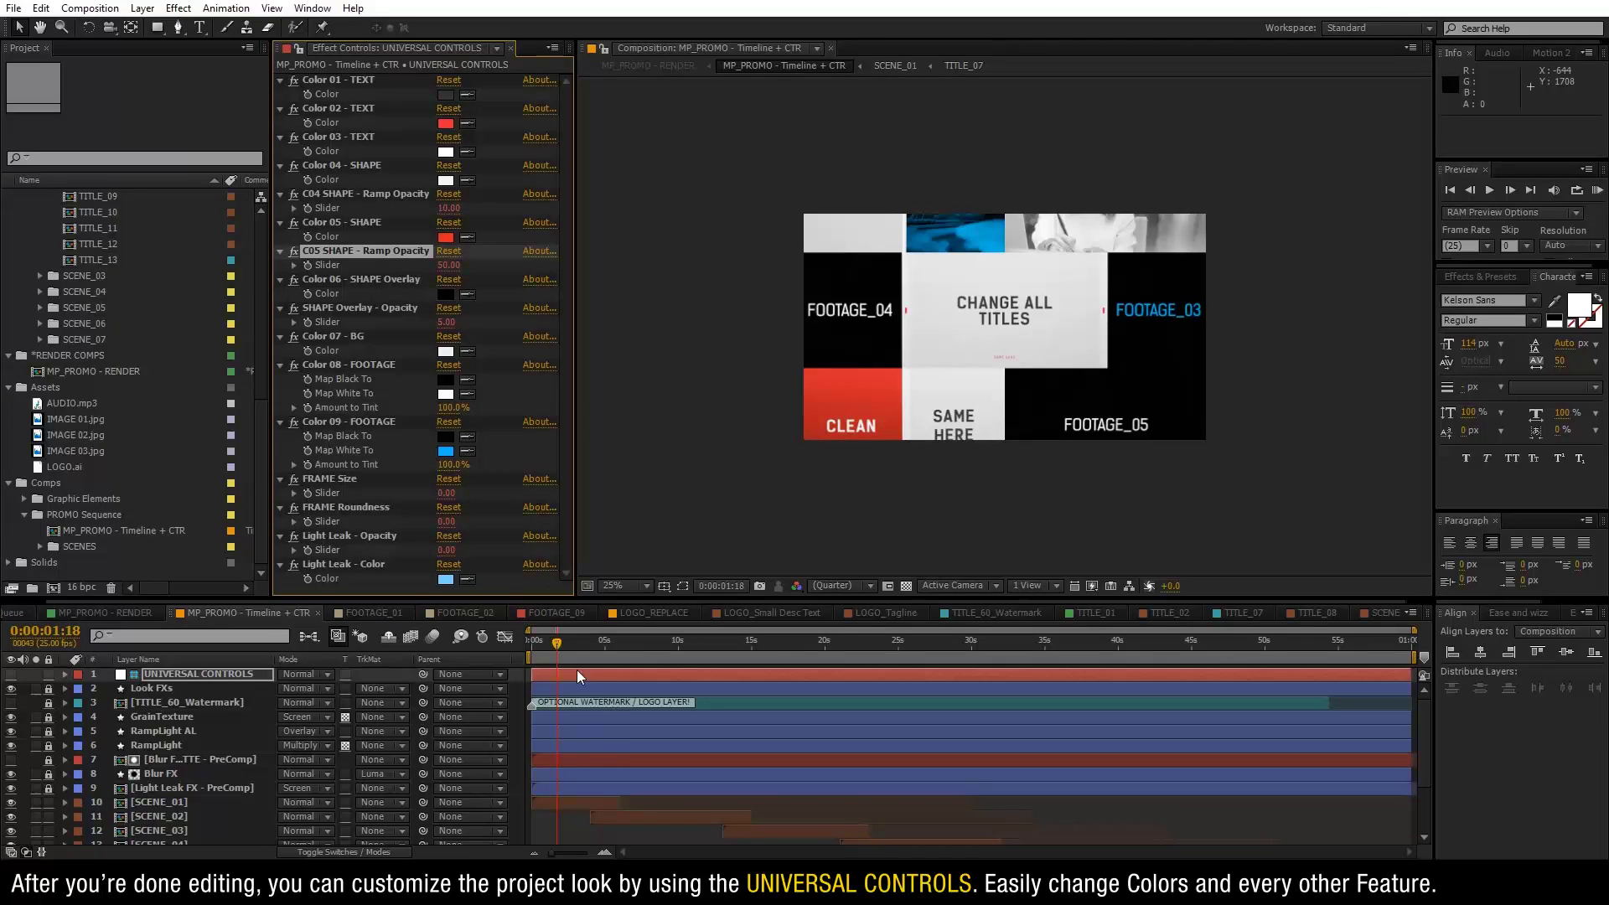
left_click_drag(573, 651, 551, 656)
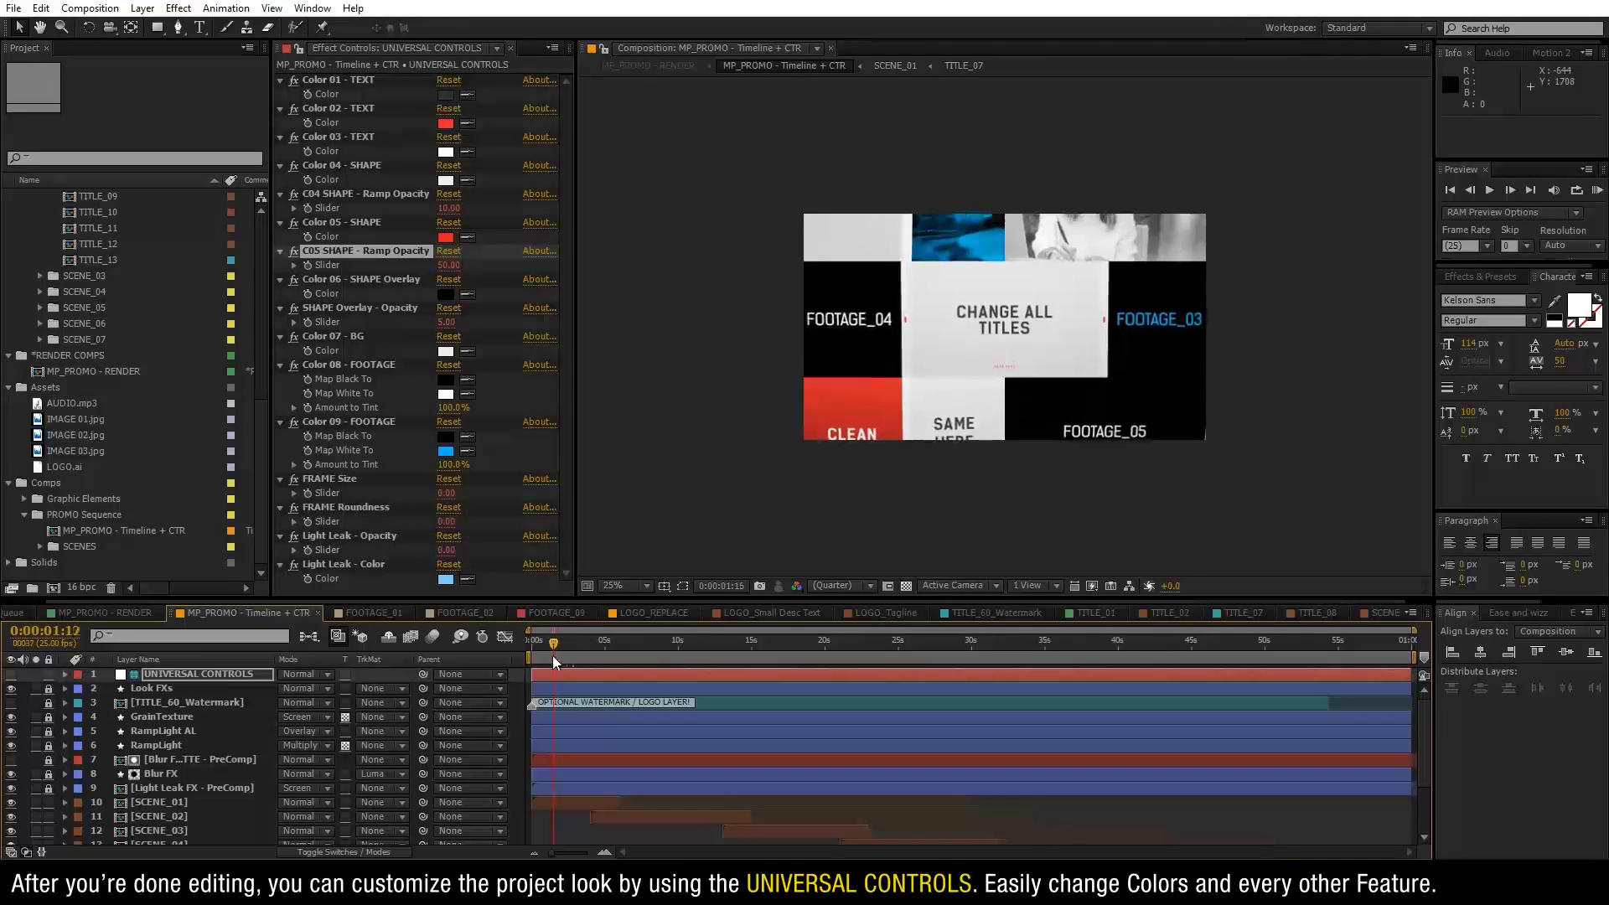
Keep the shape overlay colour unchanged and set SHAPE Overlay Opacity to 5.
left_click(446, 293)
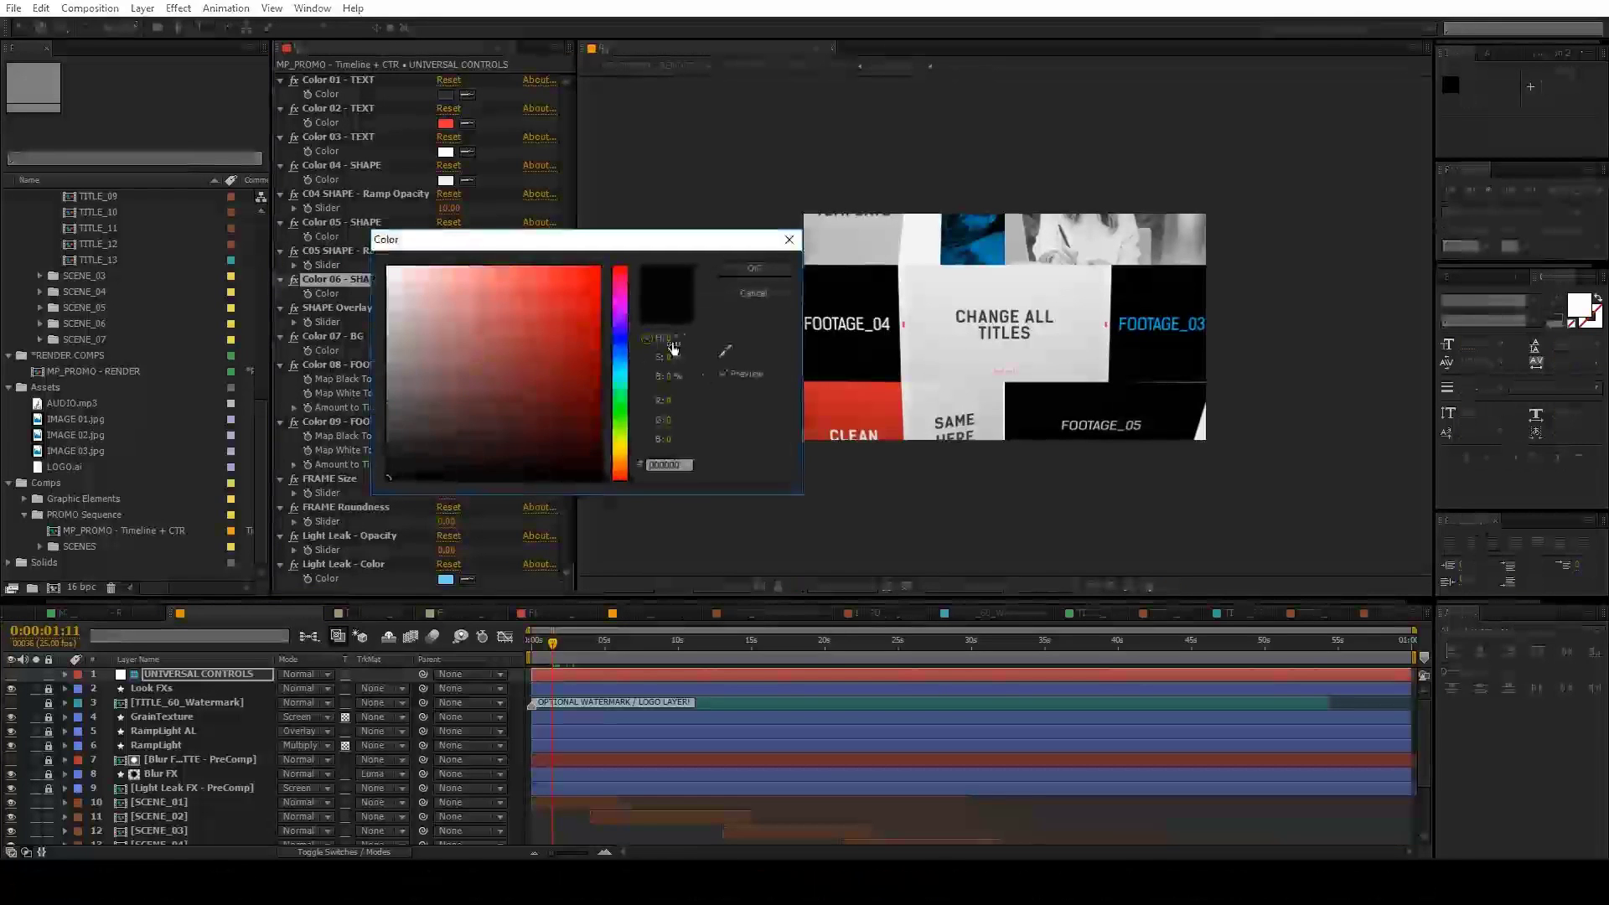
left_click(741, 295)
left_click_drag(447, 323, 473, 319)
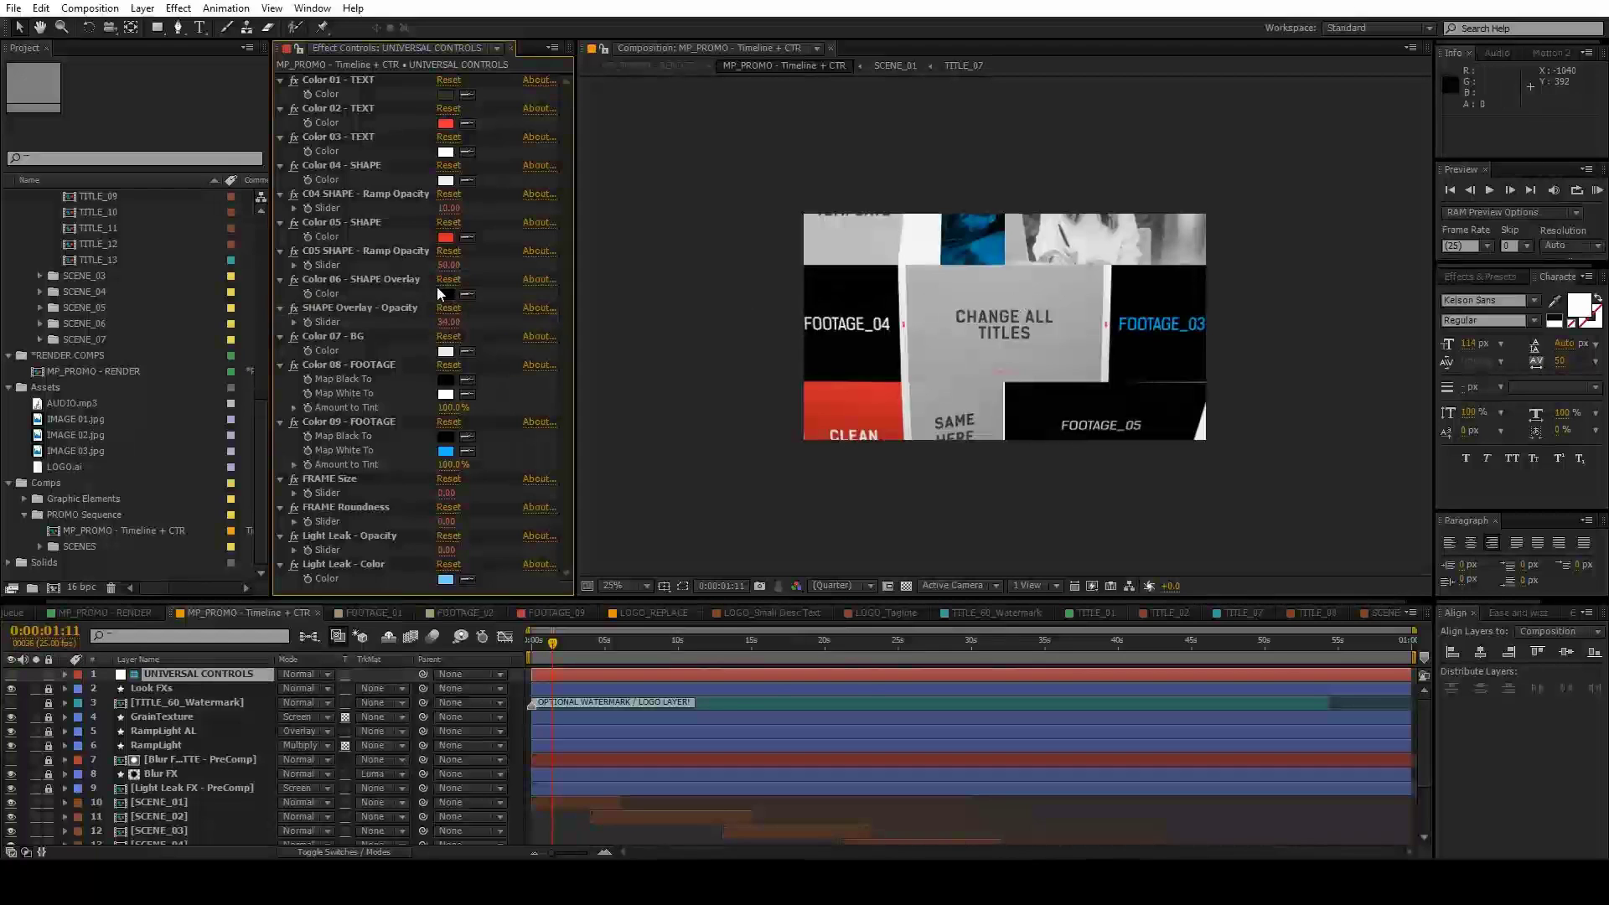
left_click(446, 294)
left_click(581, 292)
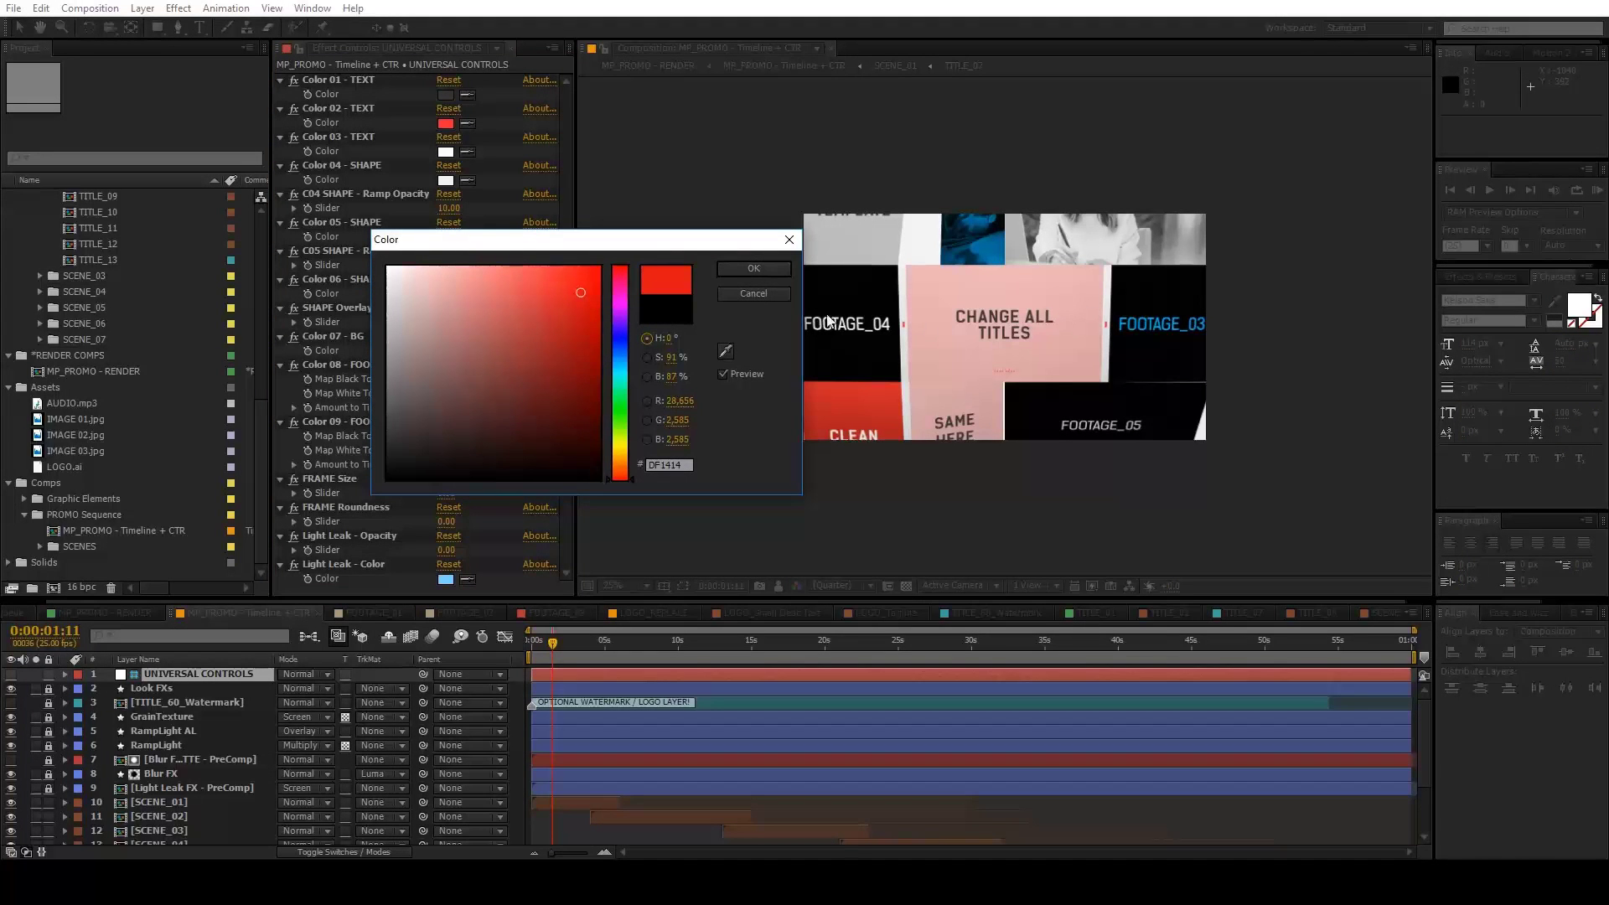
left_click(763, 298)
left_click(447, 323)
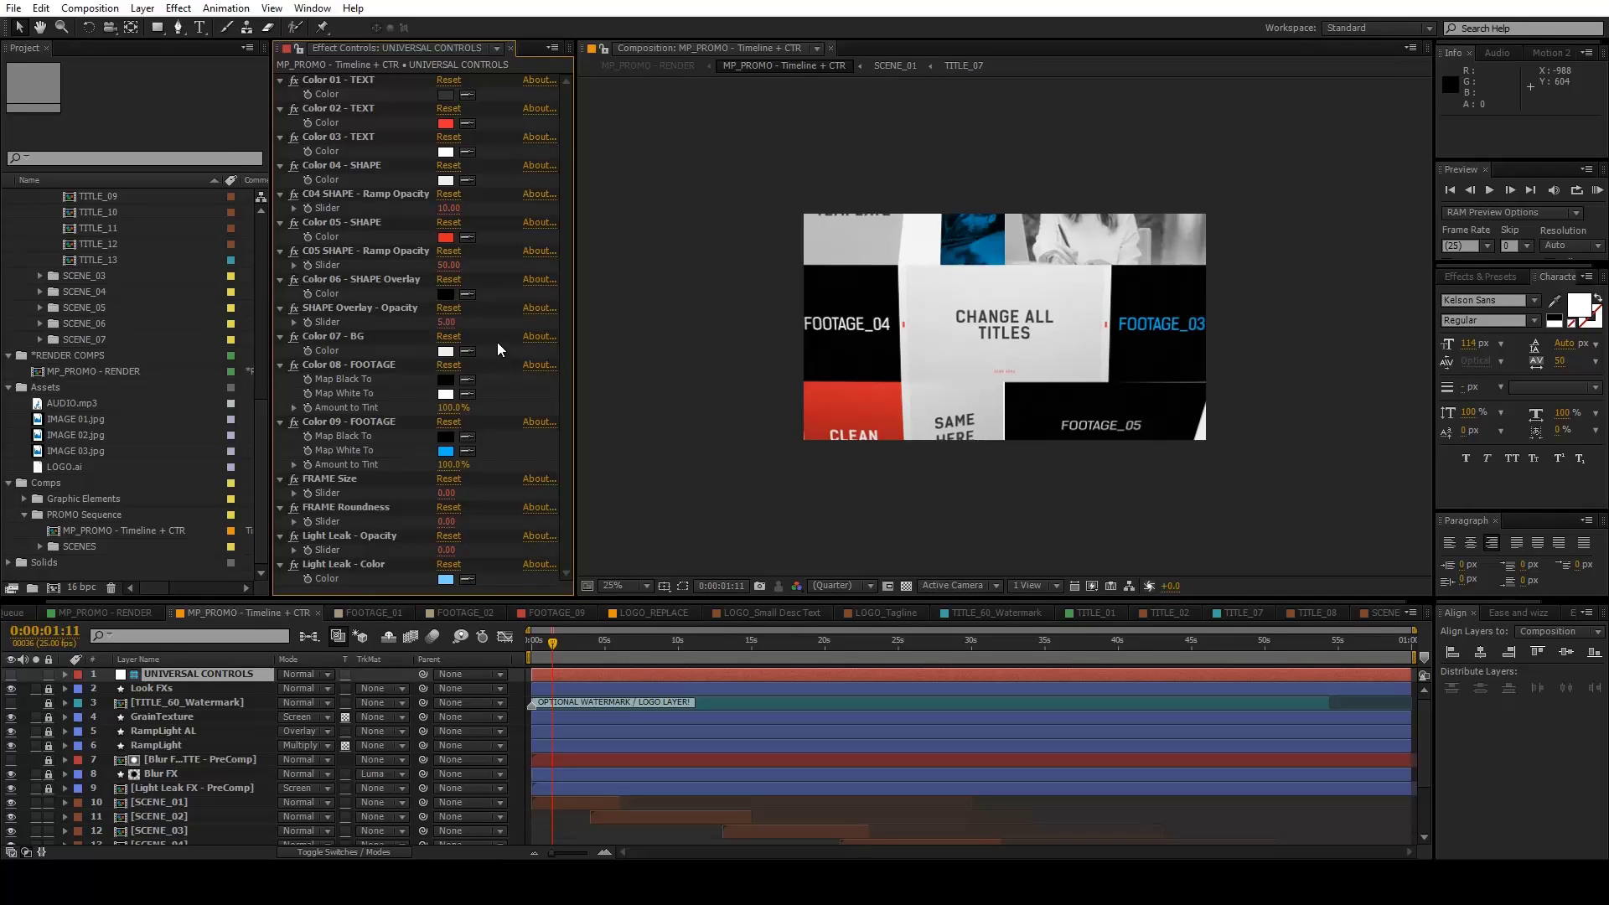
Try red and black for the background colour, then keep it white.
left_click(445, 351)
left_click(586, 306)
left_click_drag(413, 438, 388, 479)
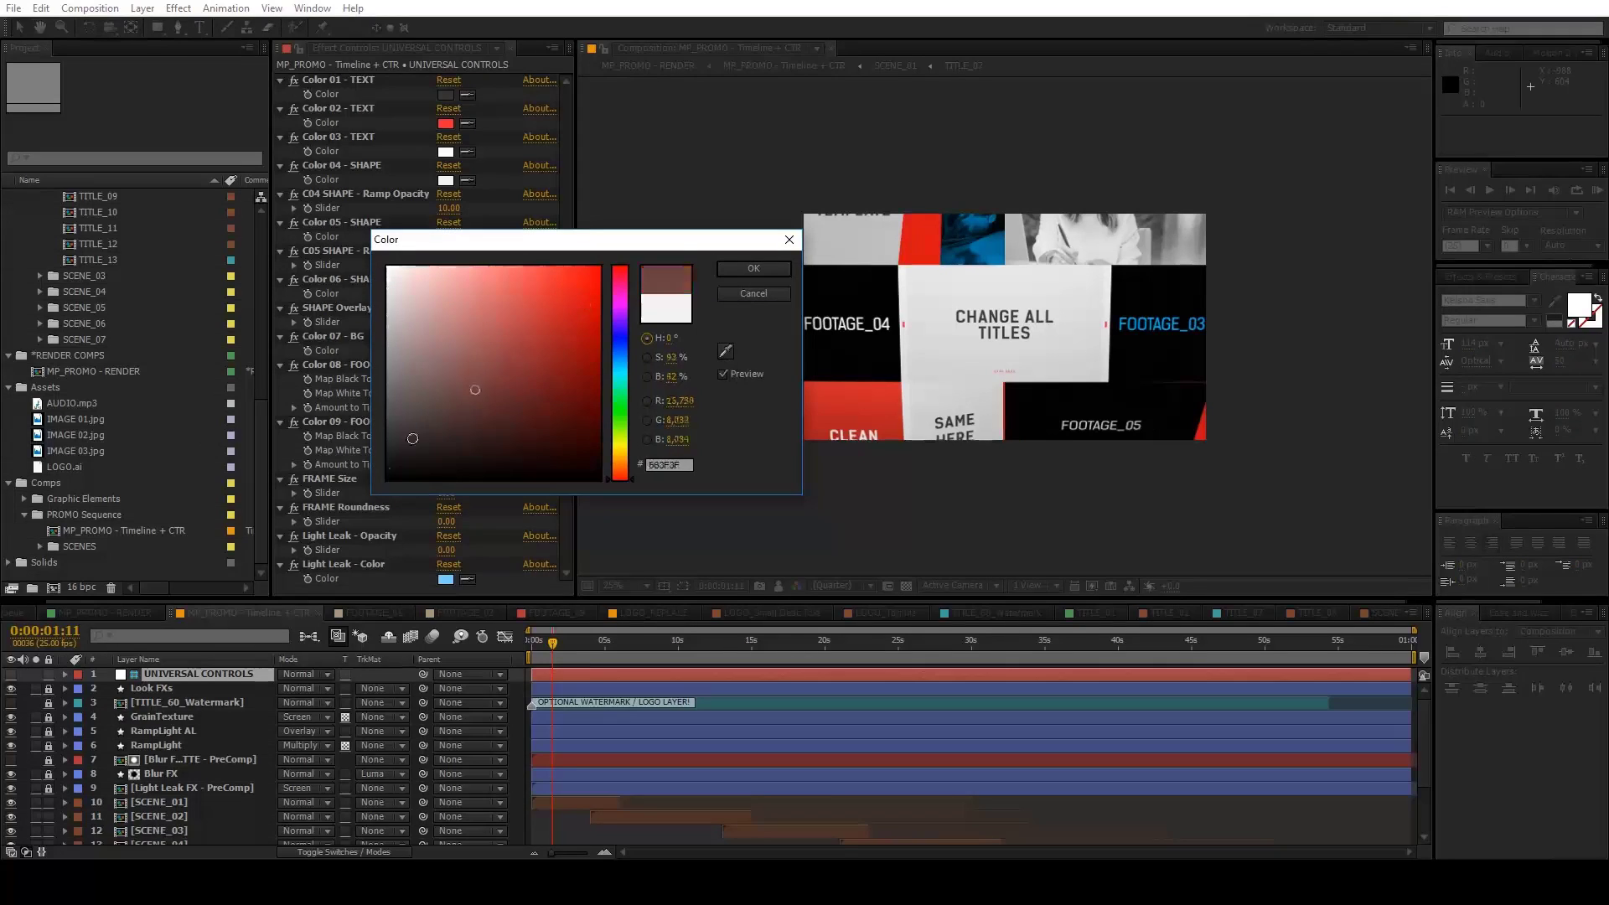
left_click(767, 296)
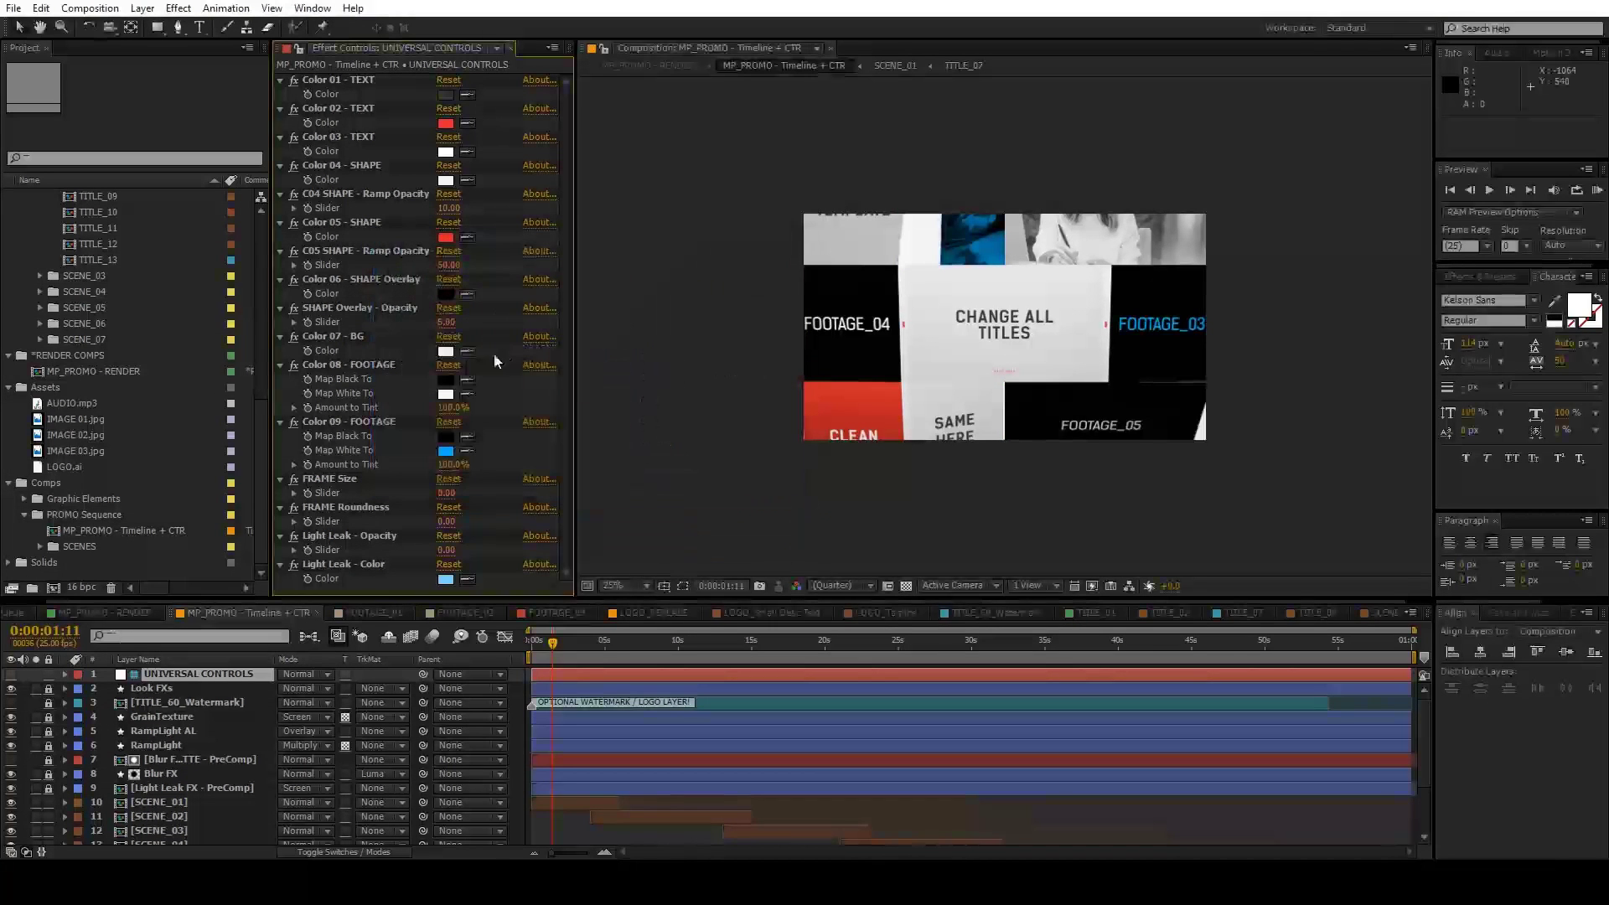
Cancel a trial EA0606 red for Color 08 and set its Amount to Tint to 50%.
left_click(349, 365)
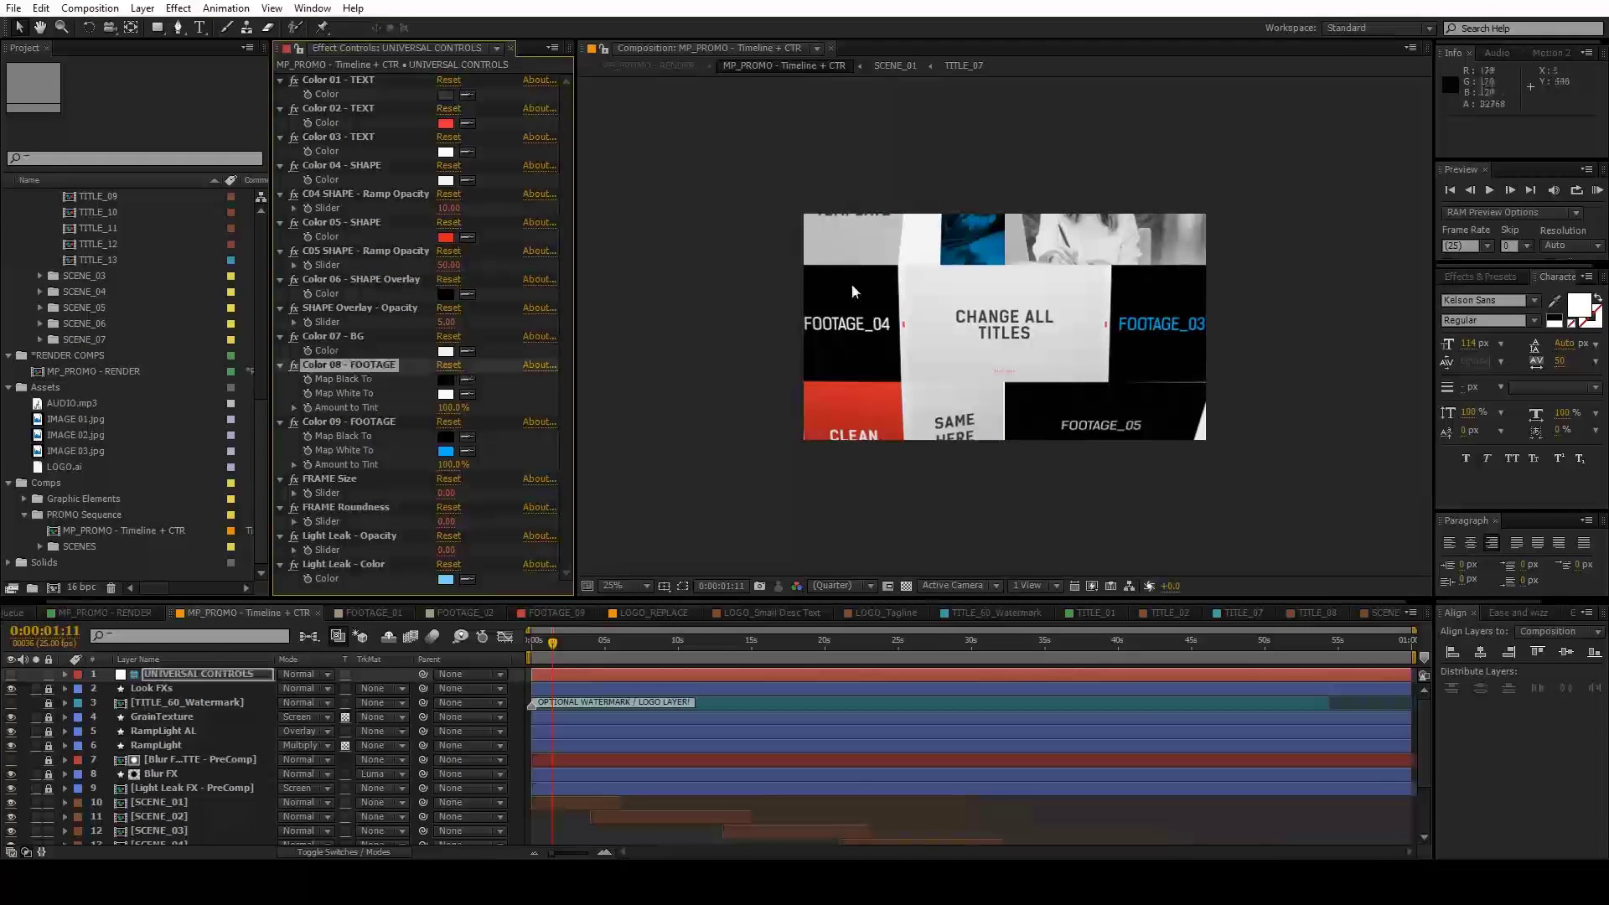
left_click(445, 393)
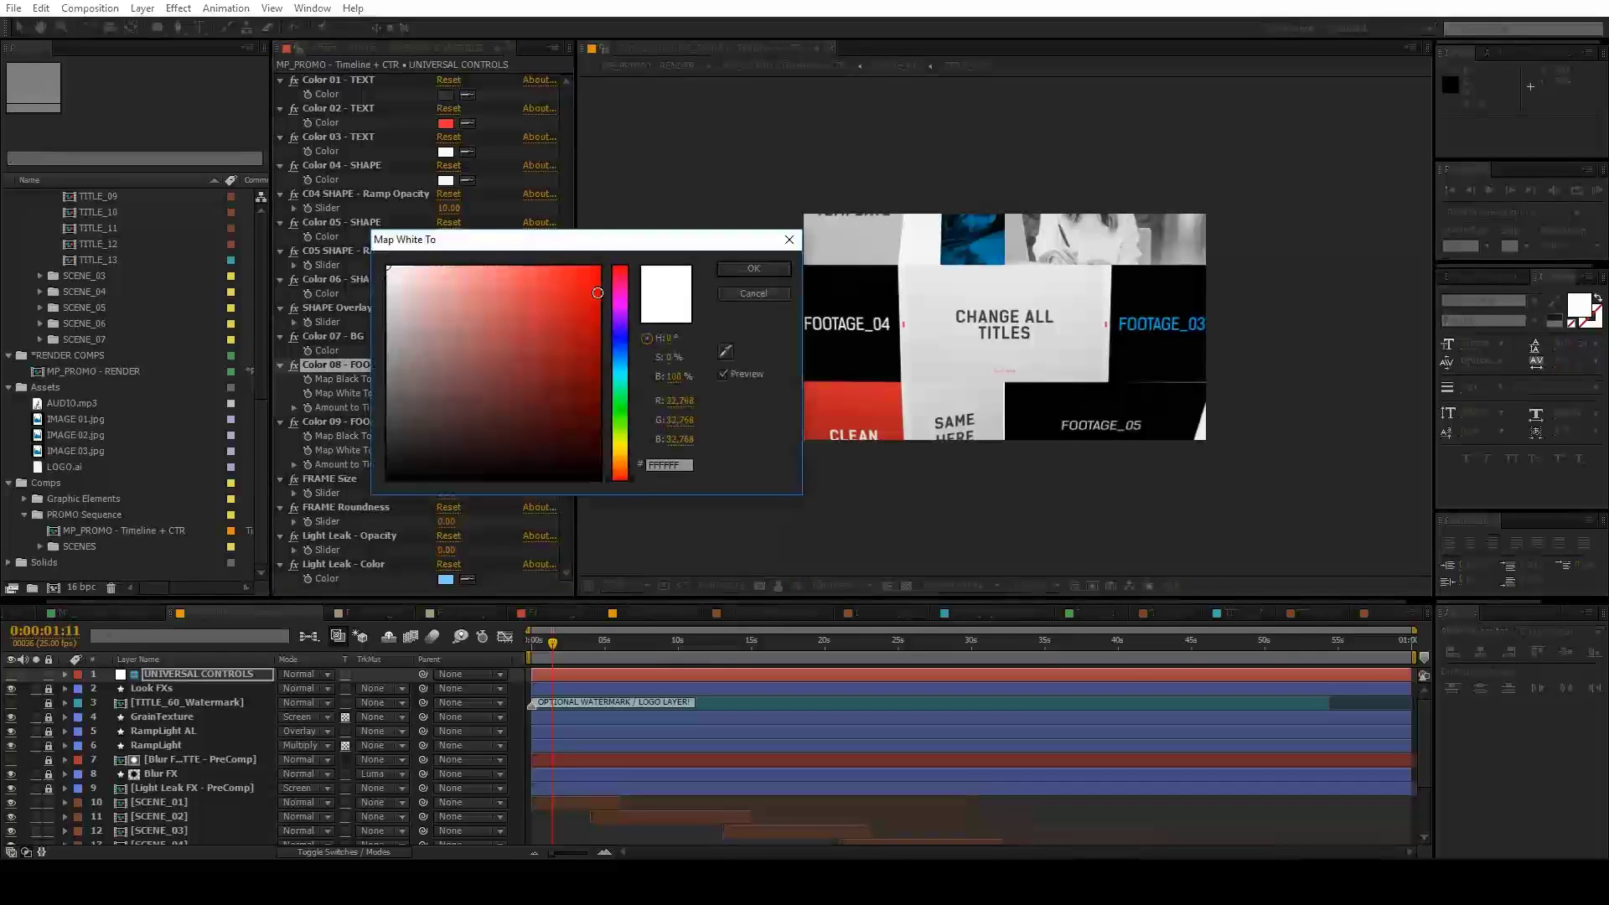
type("EA0606")
left_click(769, 295)
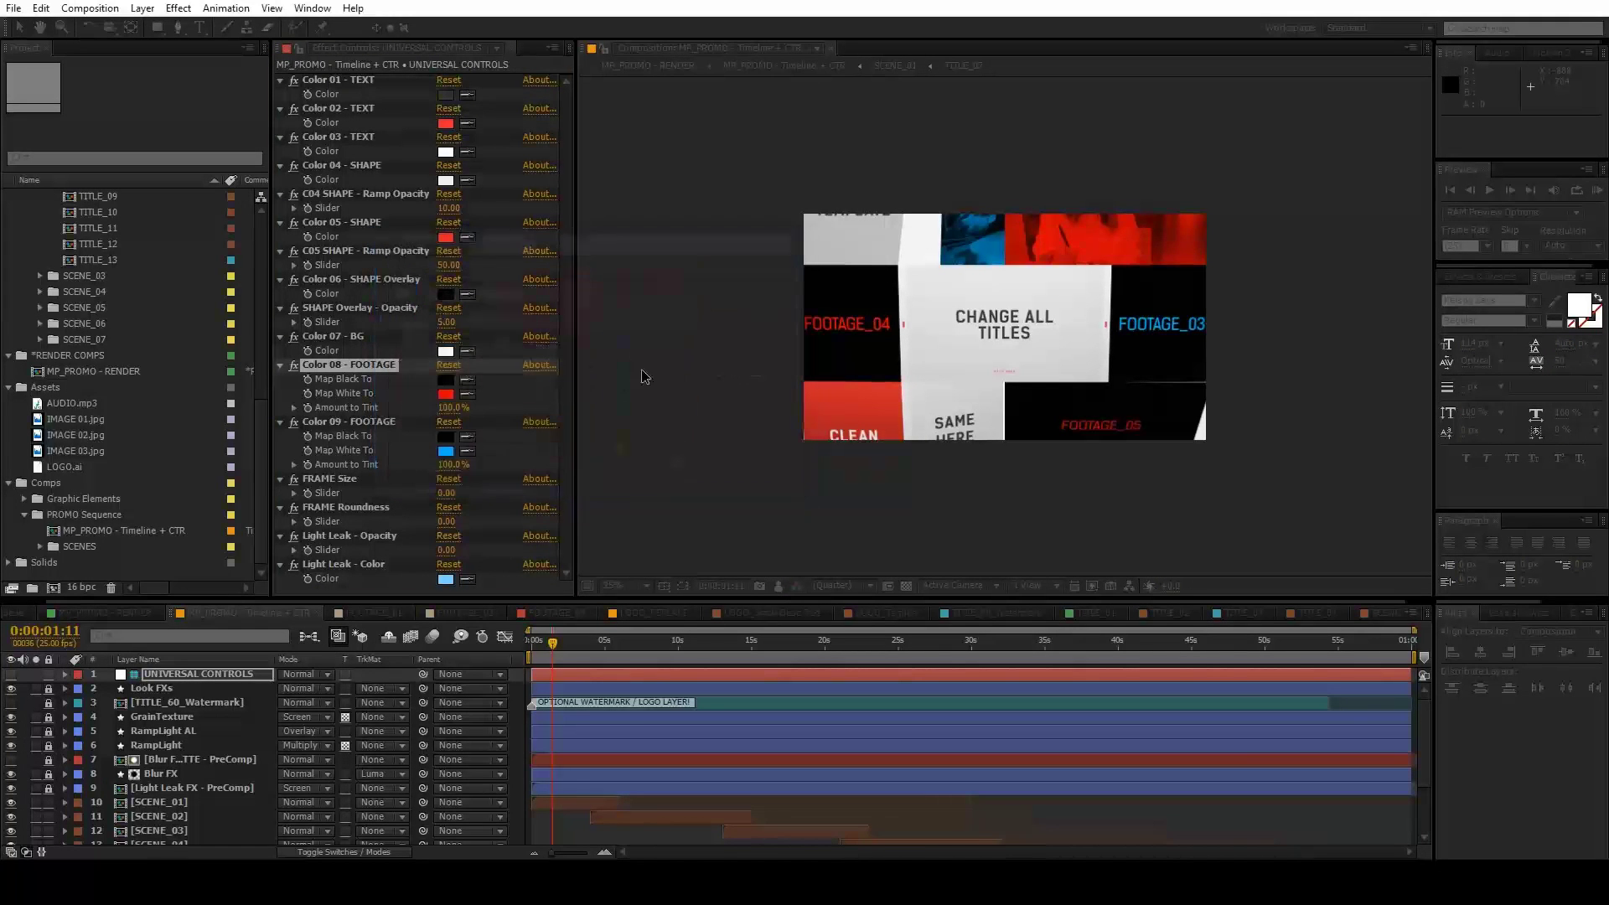
left_click(450, 408)
type("50")
key("Return")
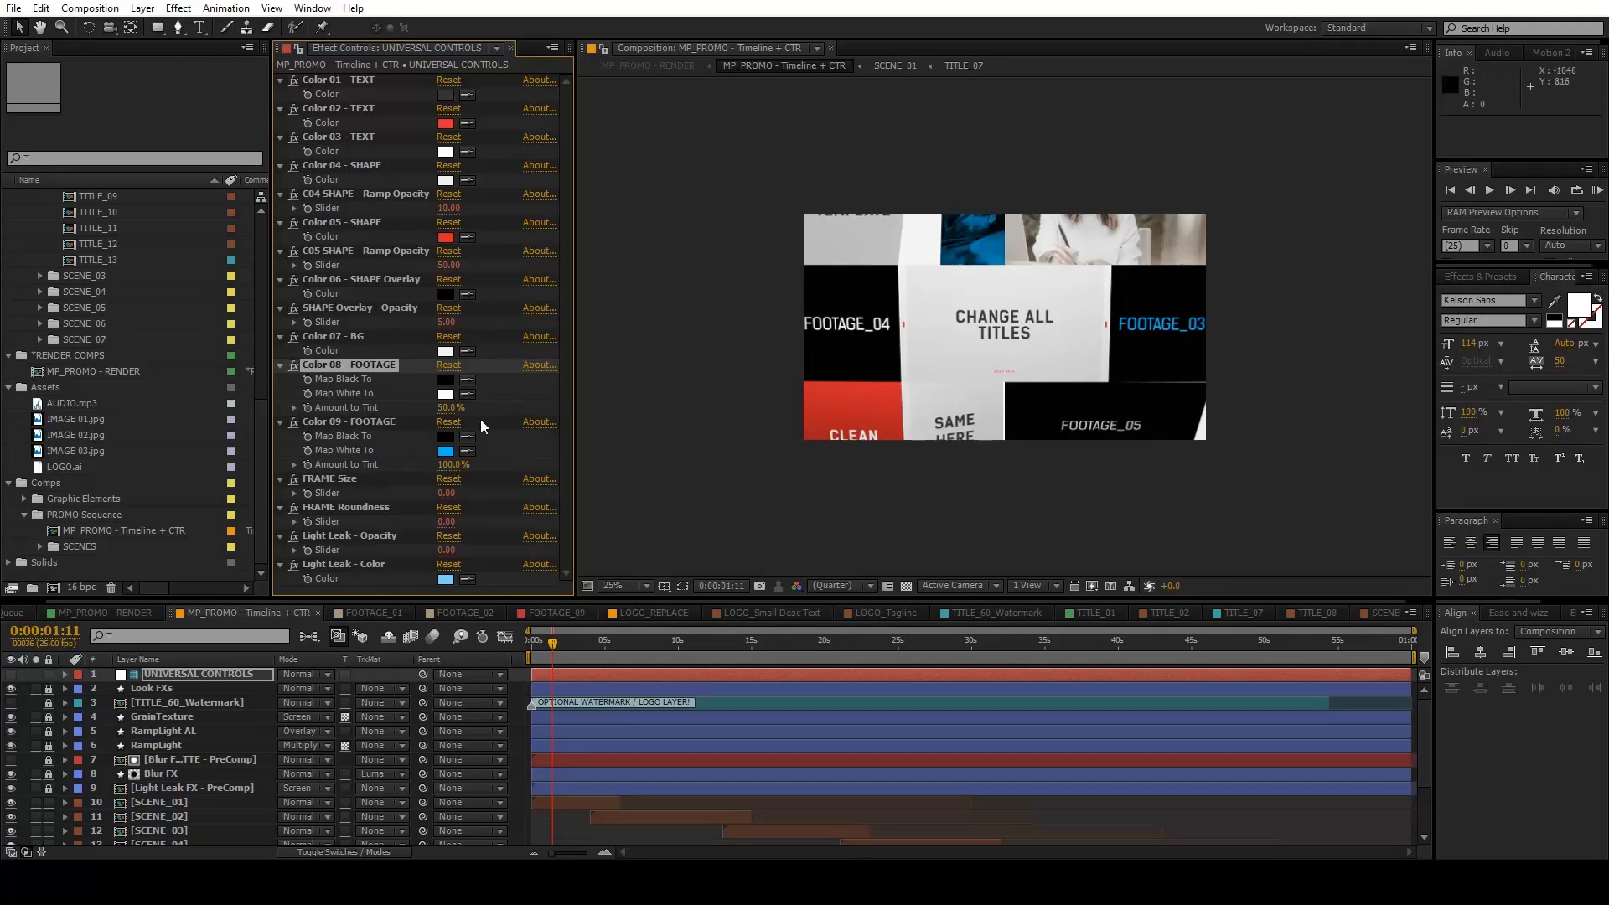
Map Color 09 - FOOTAGE whites to bright red and lower its Amount to Tint.
left_click(447, 451)
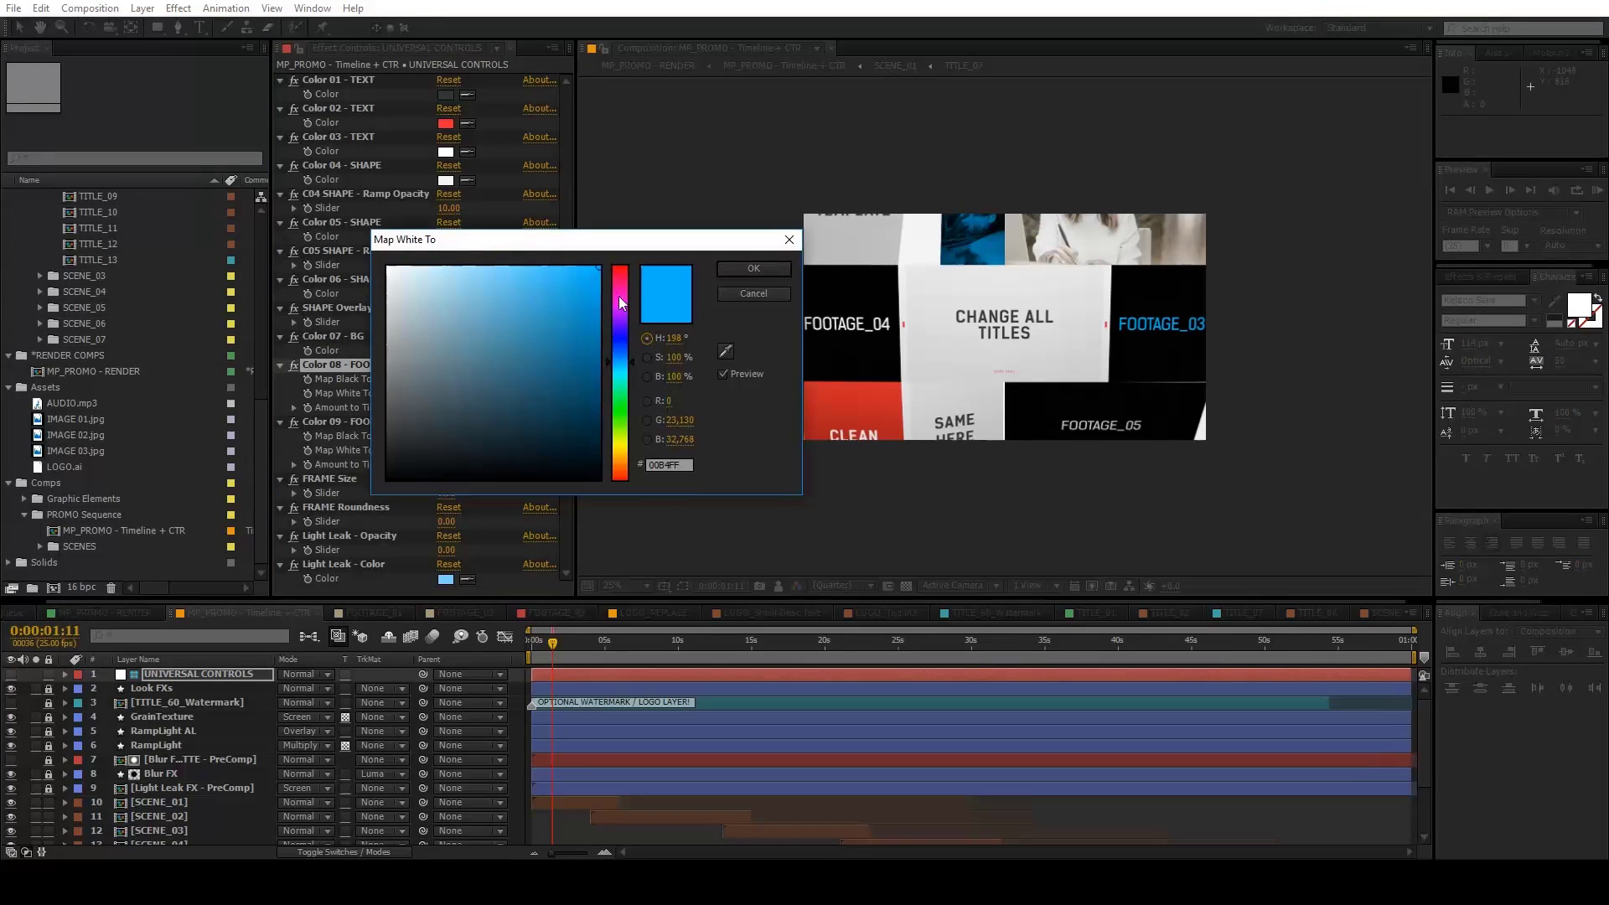
left_click_drag(621, 304, 621, 266)
left_click(575, 282)
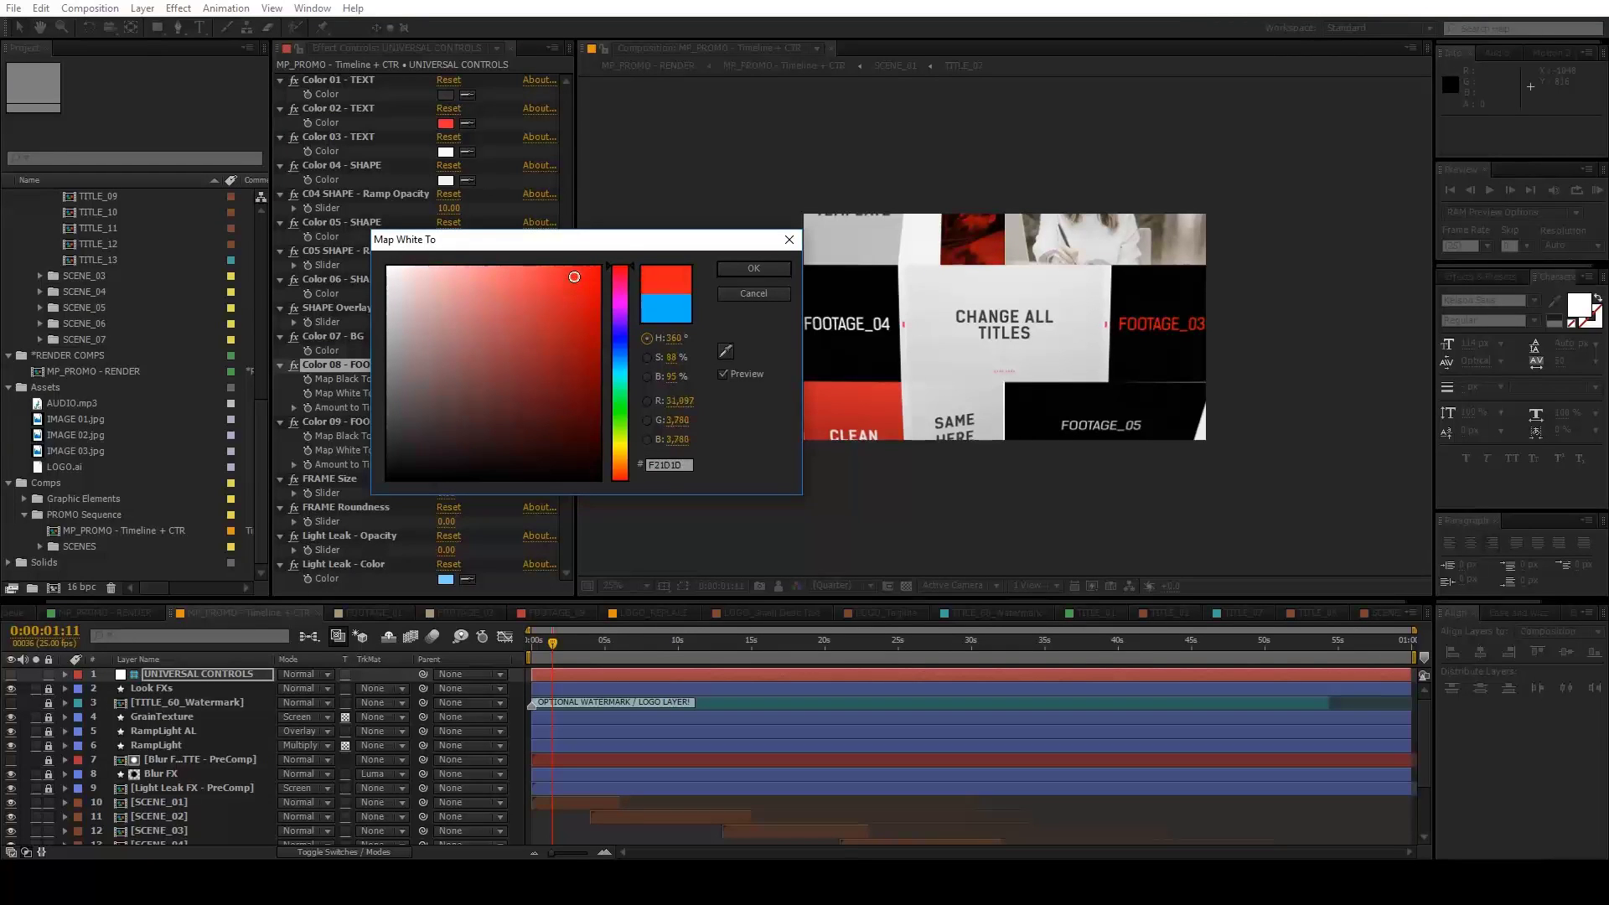
left_click(758, 273)
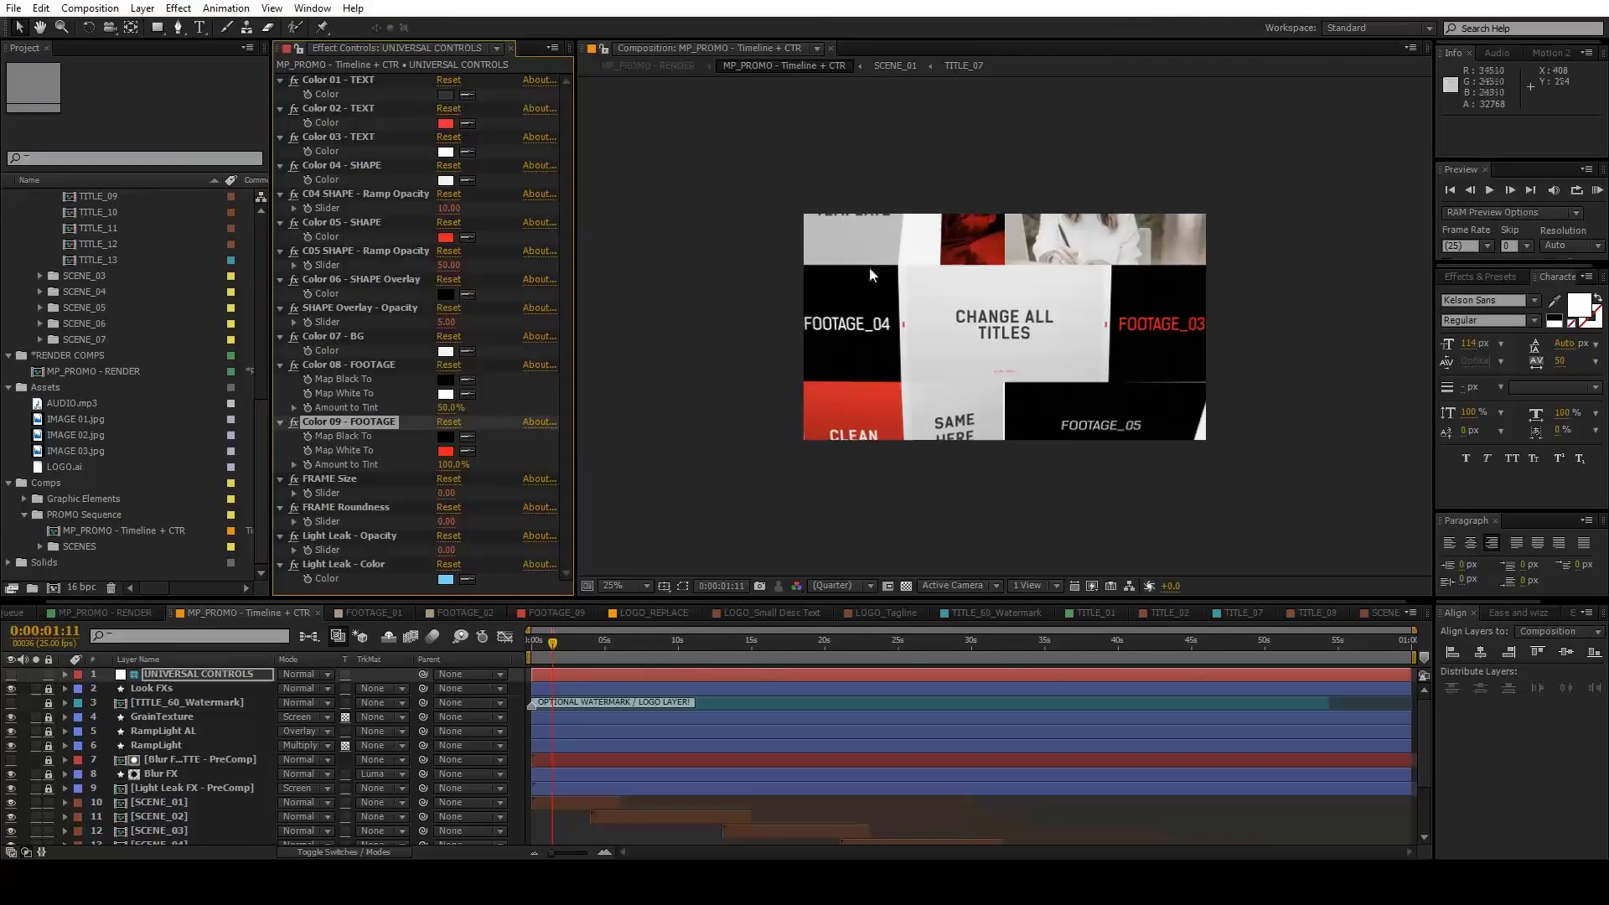
mouse_move(434, 467)
left_mouse_down()
mouse_move(403, 472)
mouse_move(466, 467)
left_mouse_up()
Set the FRAME Size to 100 and FRAME Roundness to 20 in UNIVERSAL CONTROLS.
scroll(1026, 350, "up", 2)
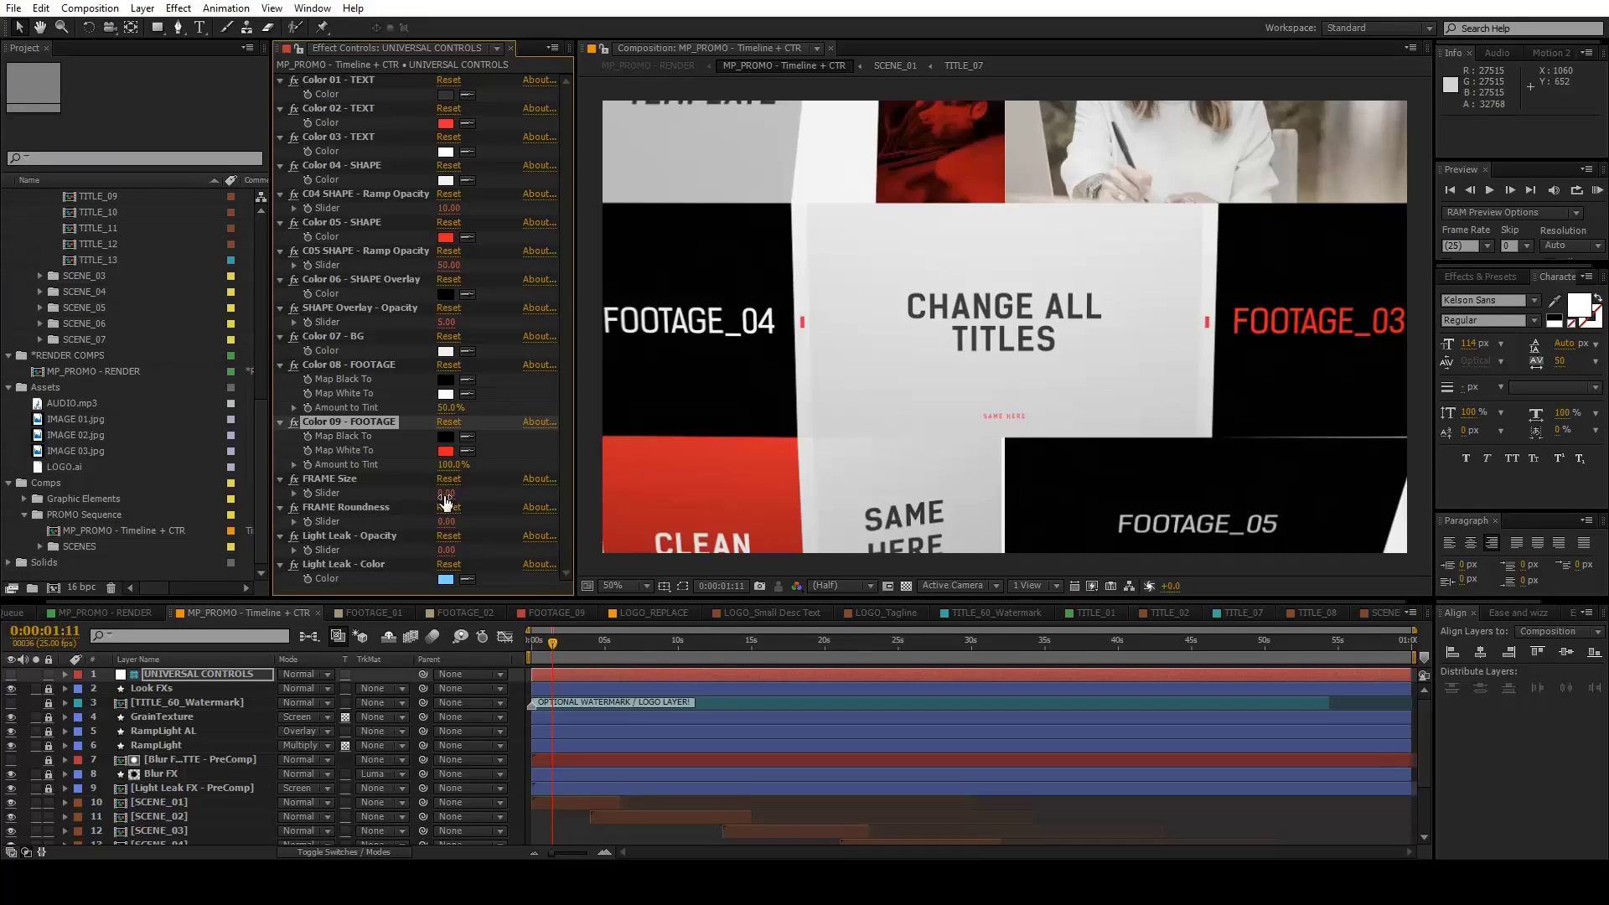
left_click_drag(447, 494, 509, 494)
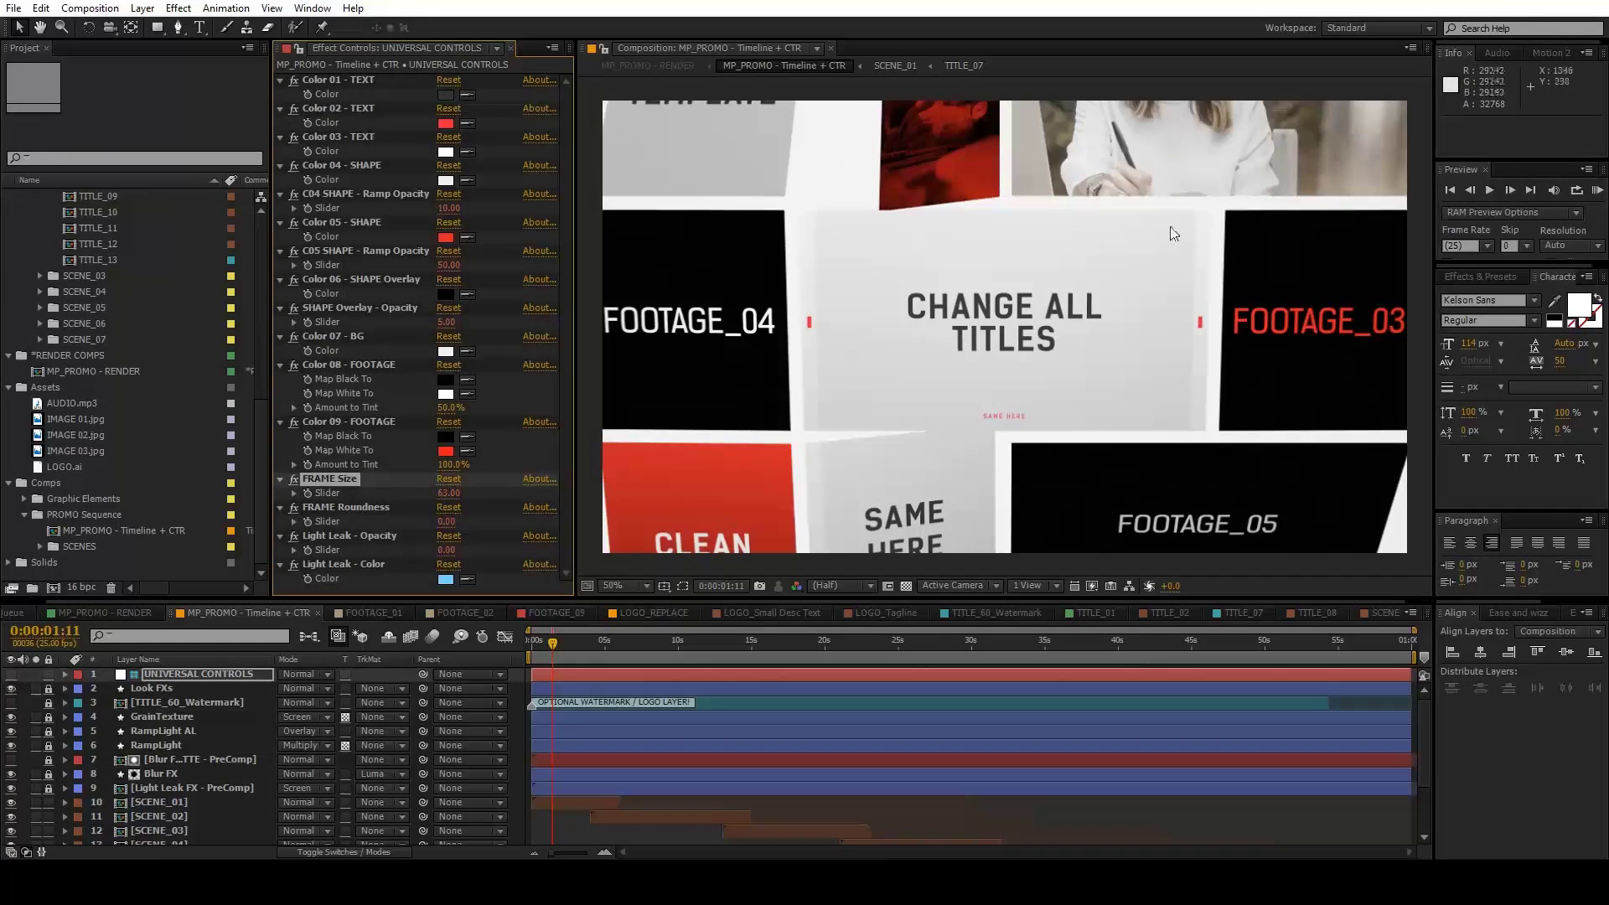
left_click_drag(455, 502, 458, 498)
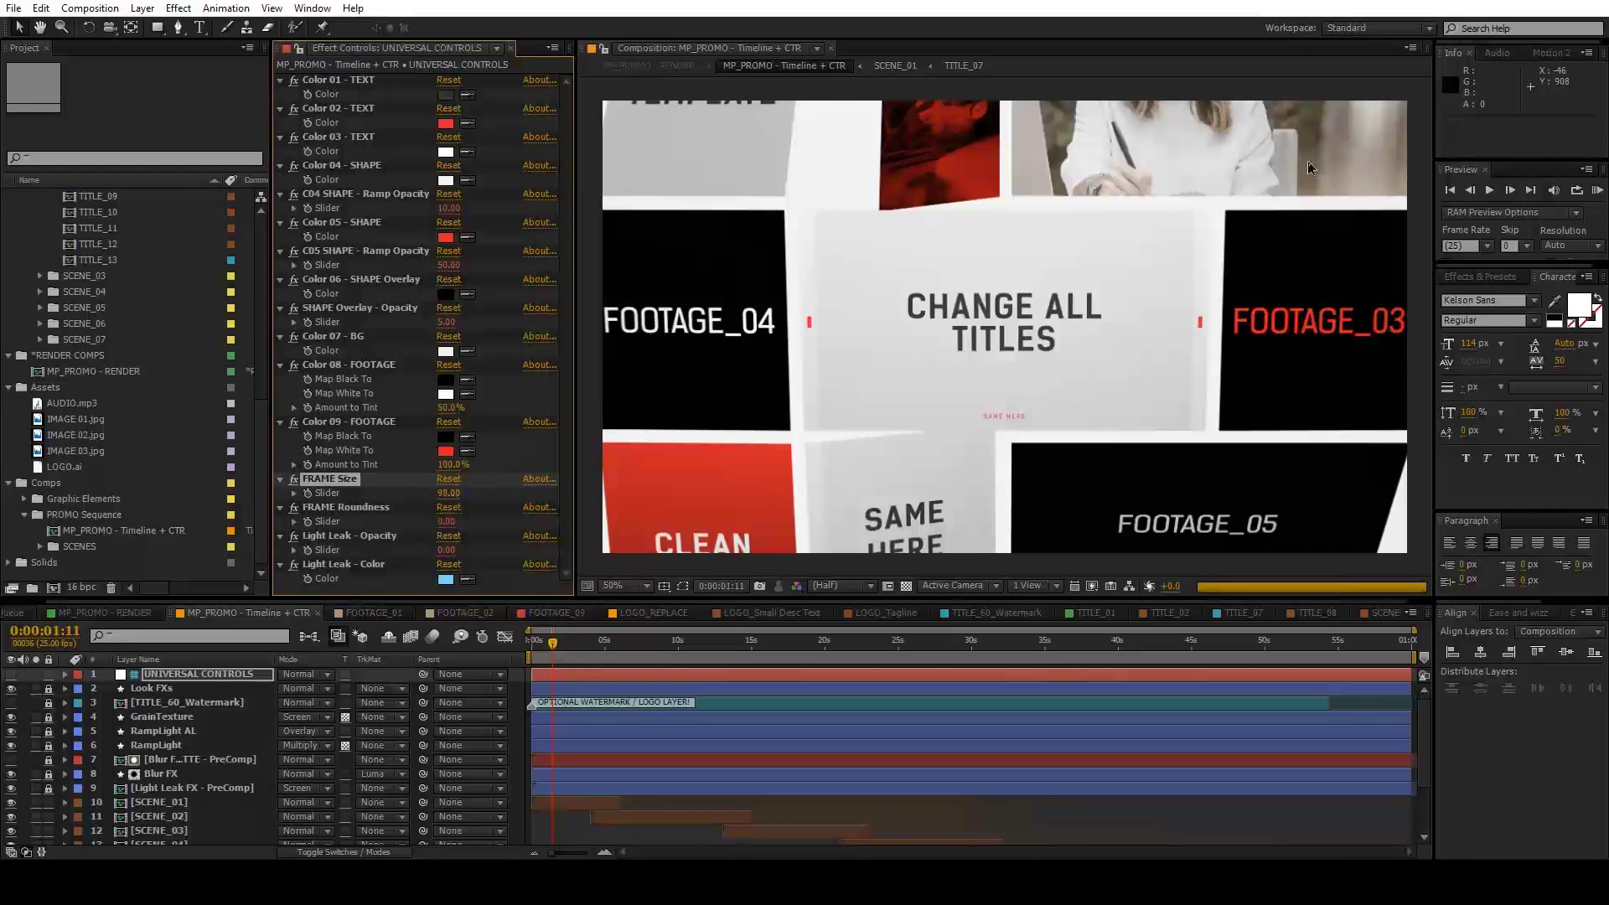
left_click(453, 494)
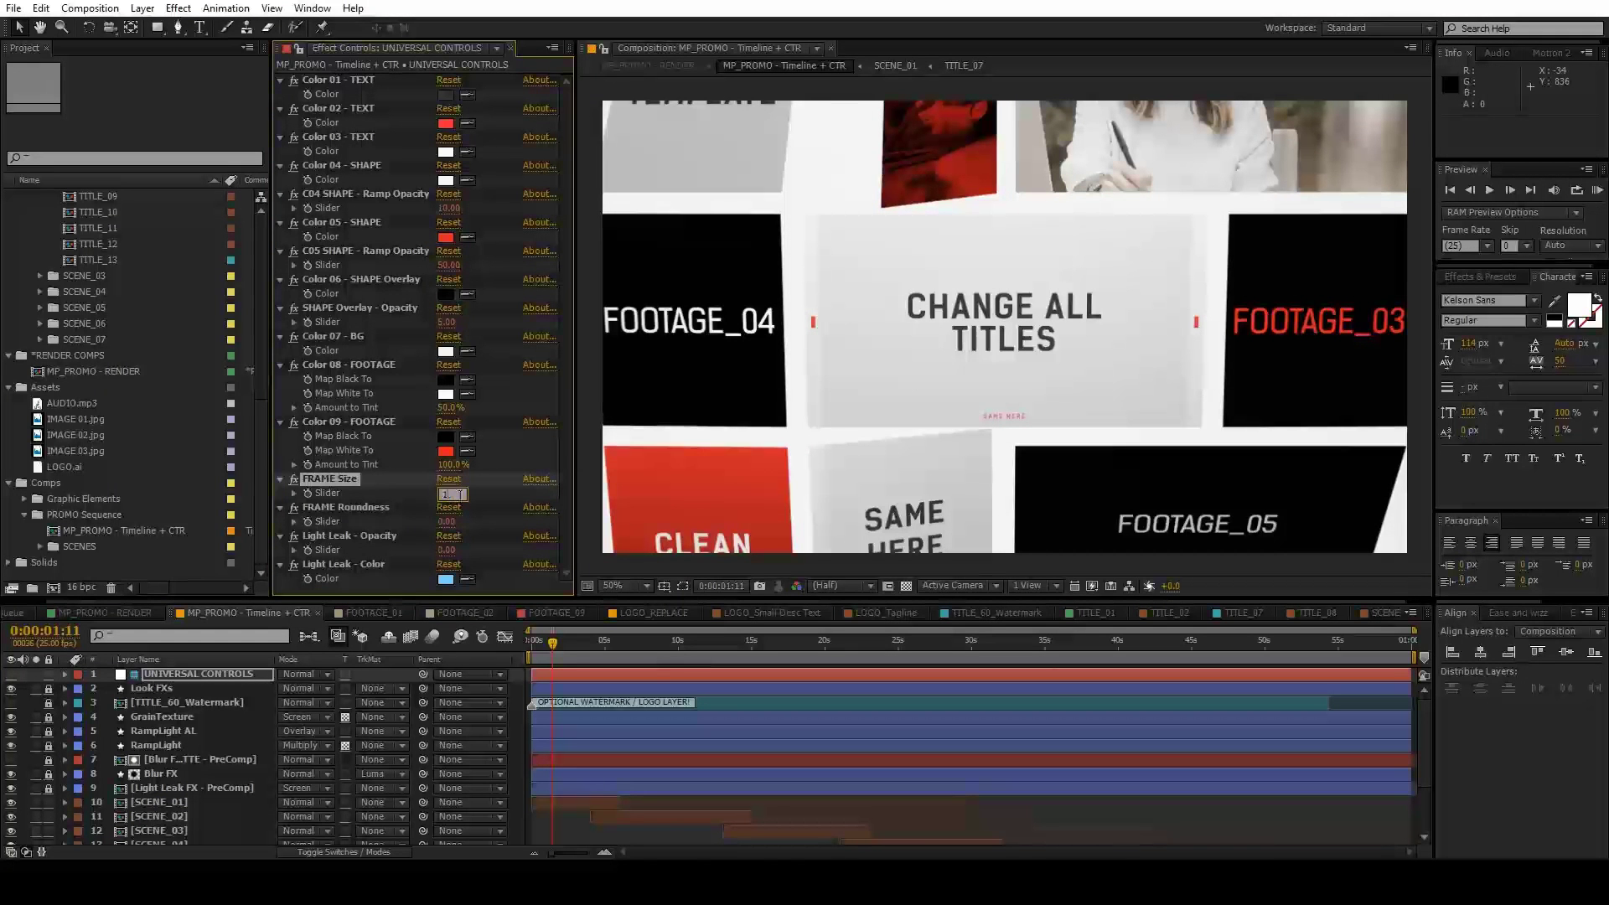
key("Return")
left_click_drag(447, 522, 519, 526)
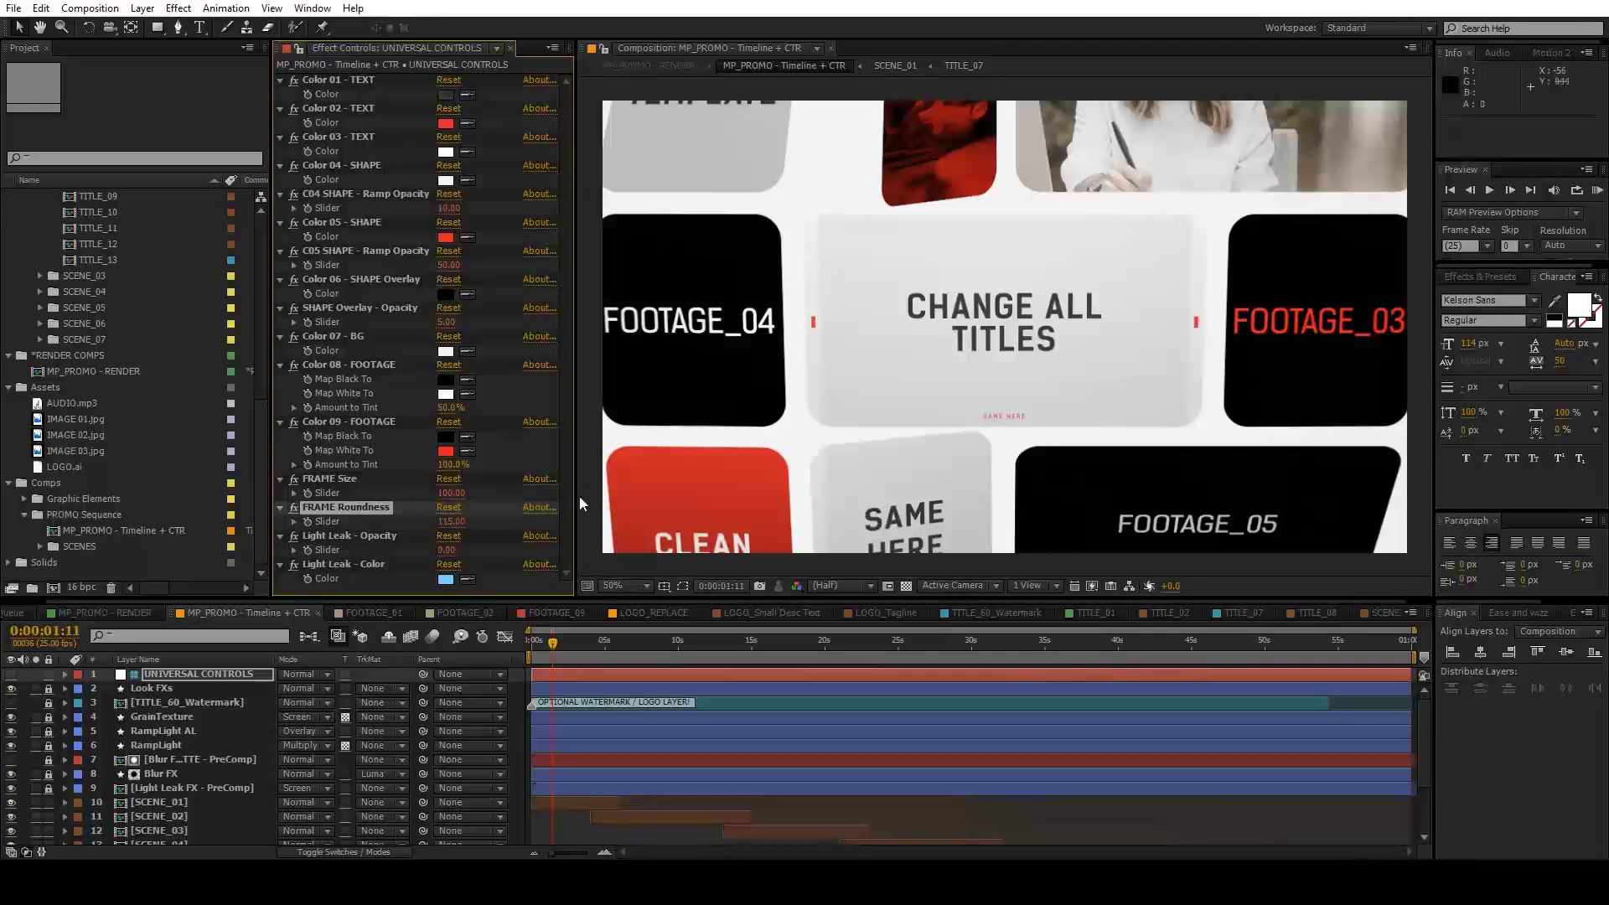
left_click(461, 522)
key("Return")
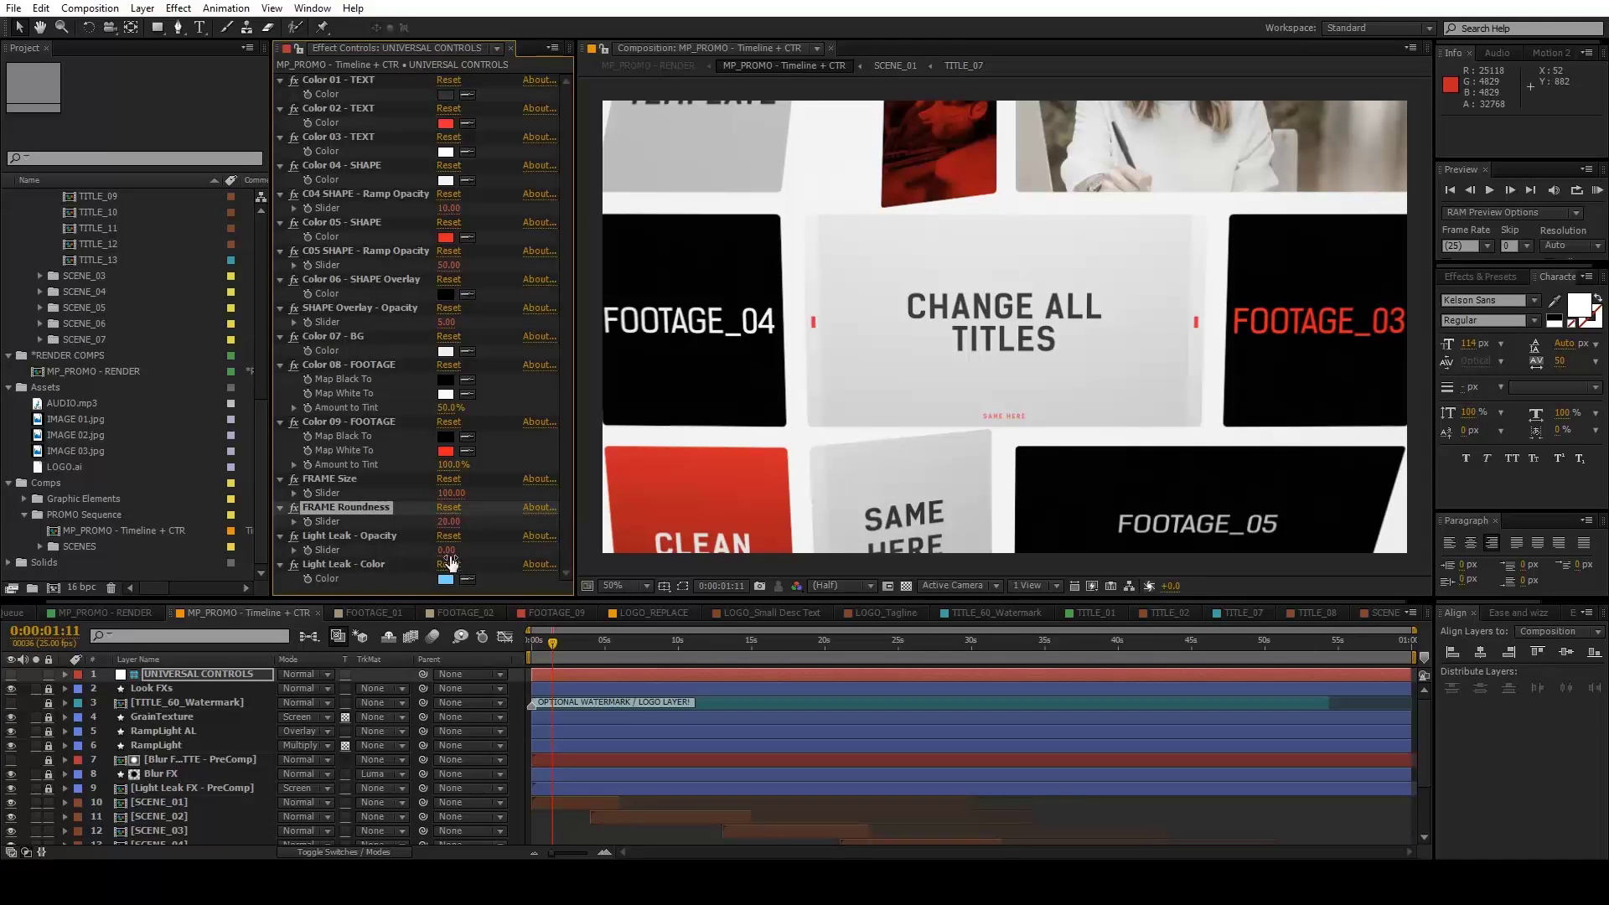
Set the Light Leak - Opacity to 33.
left_click(448, 552)
type("33")
key("Return")
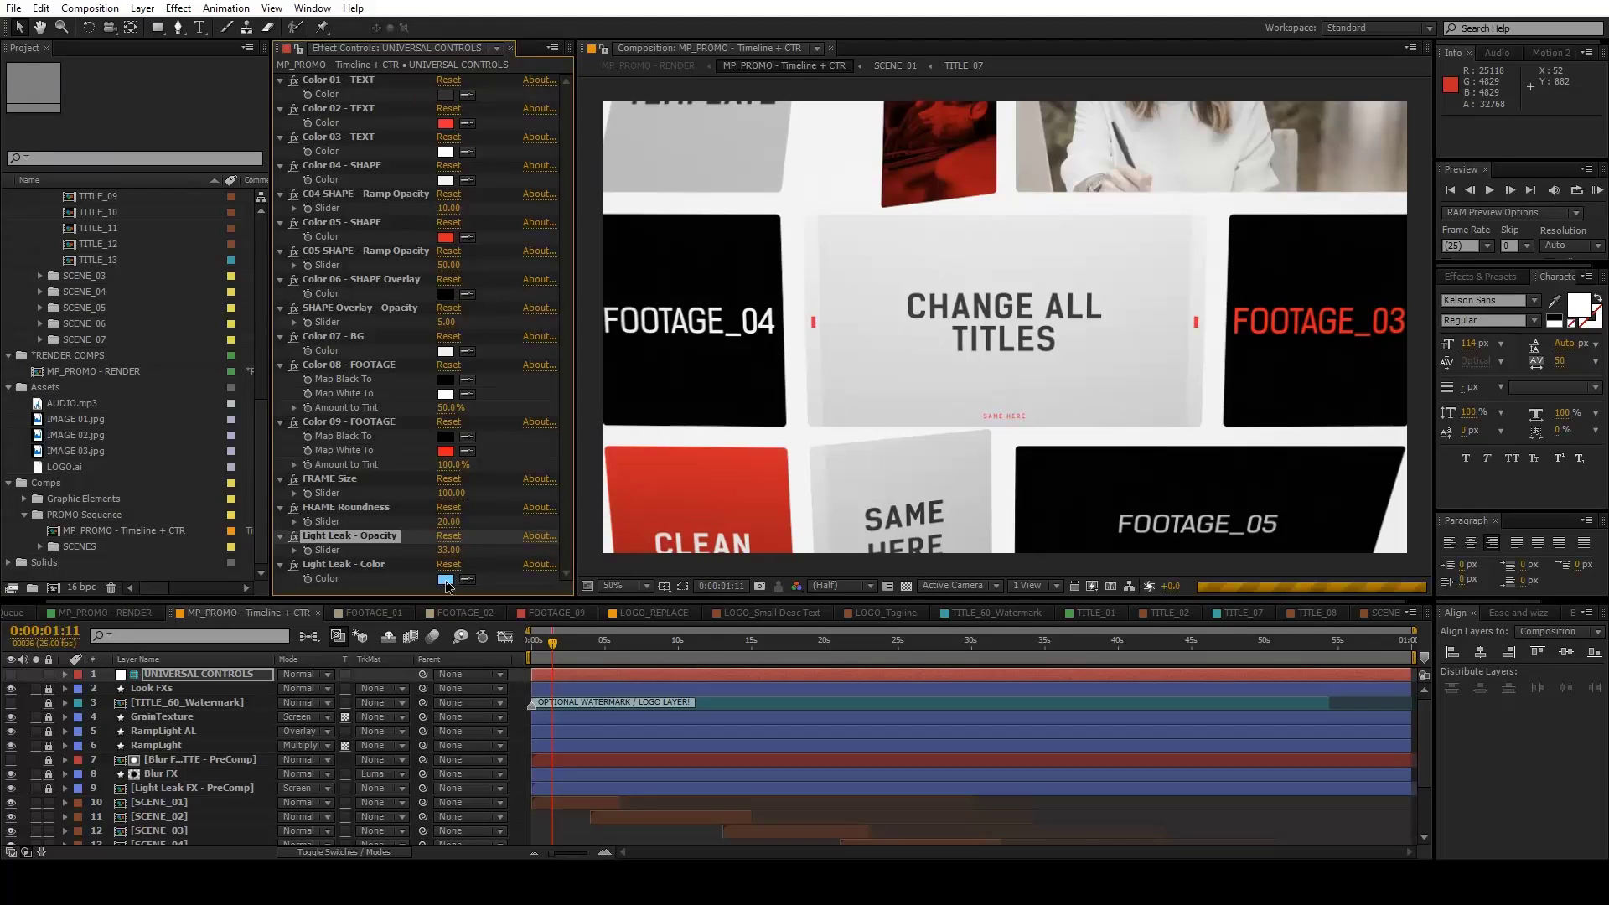
Change the light leak colour to a pink shade.
left_click(446, 580)
left_click_drag(622, 277, 621, 270)
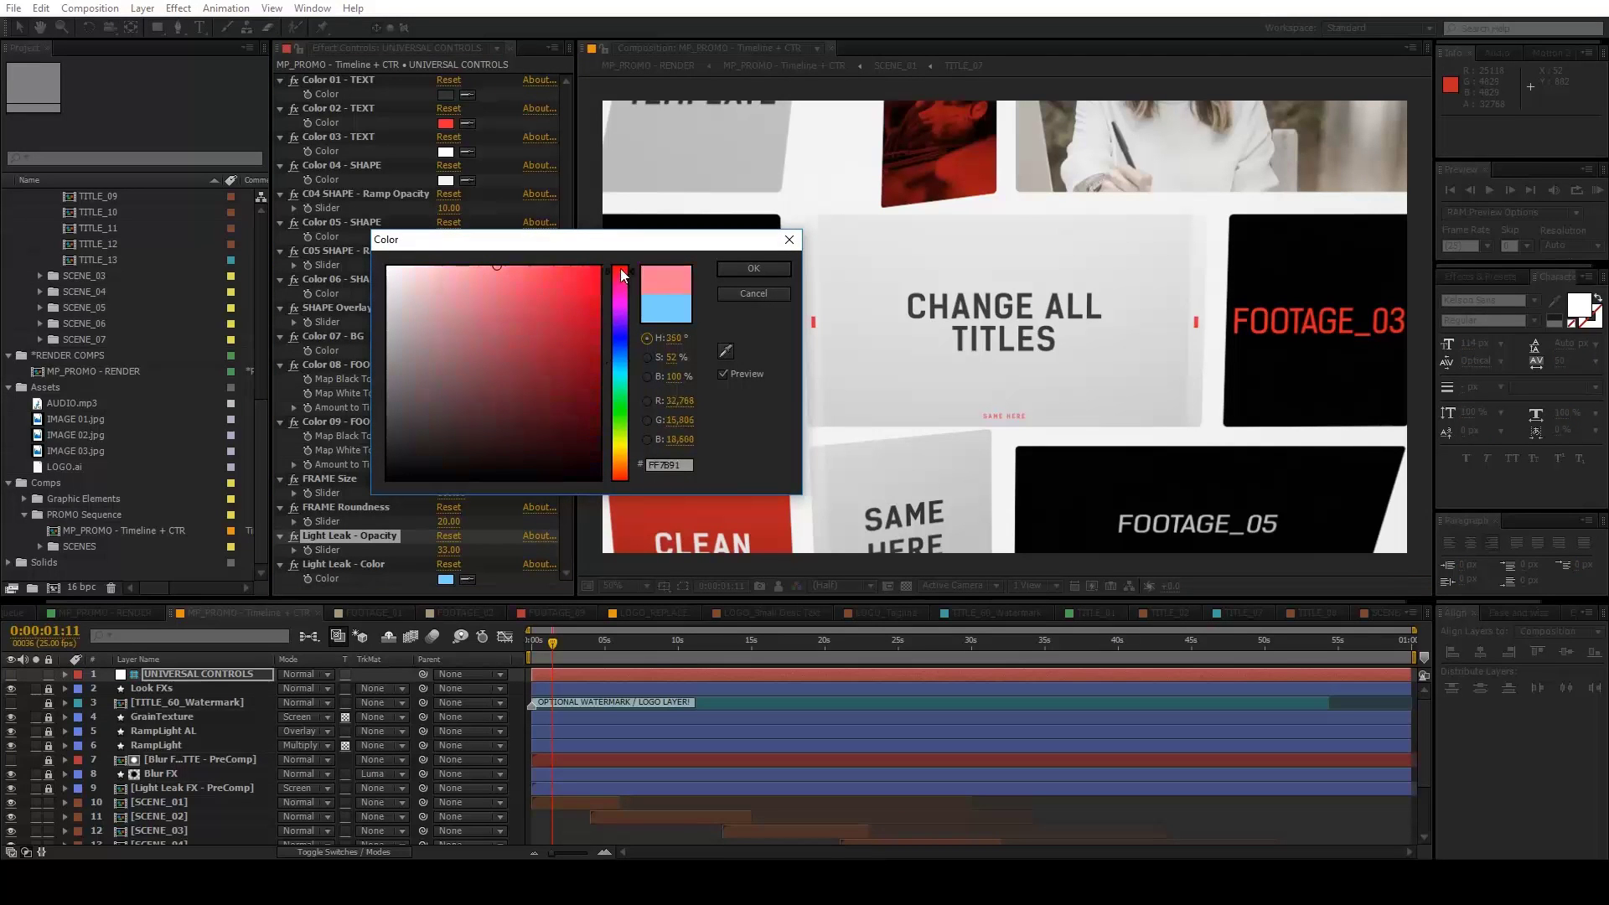
left_click(523, 279)
left_click(723, 272)
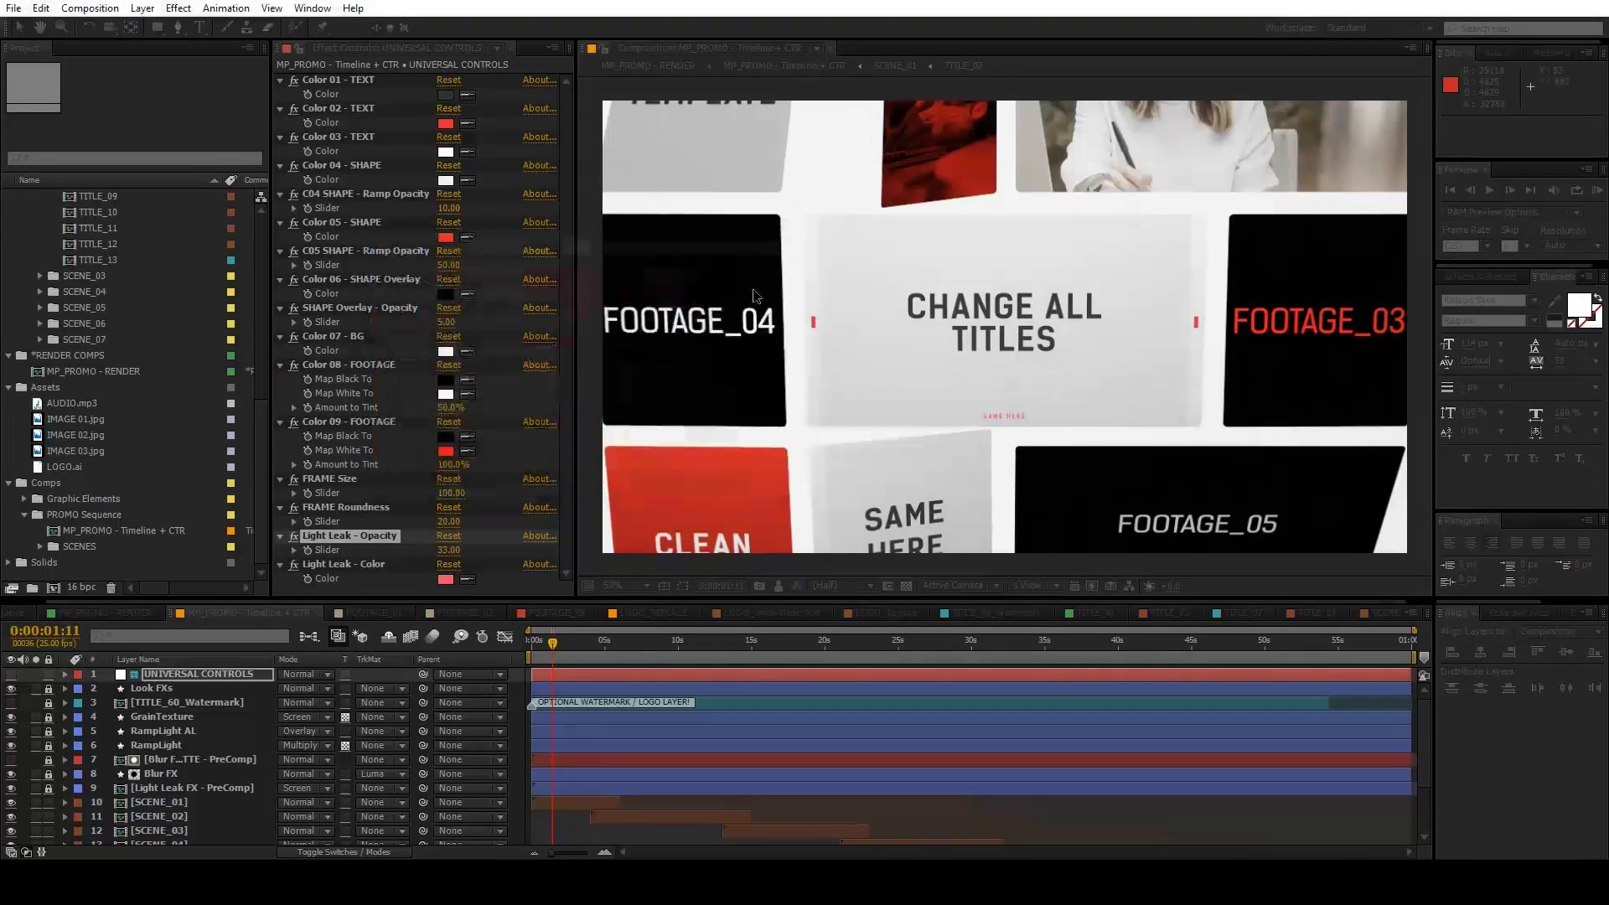
At the FOOTAGE_19 scene, lower the Light Leak - Opacity to 15.
left_click(648, 647)
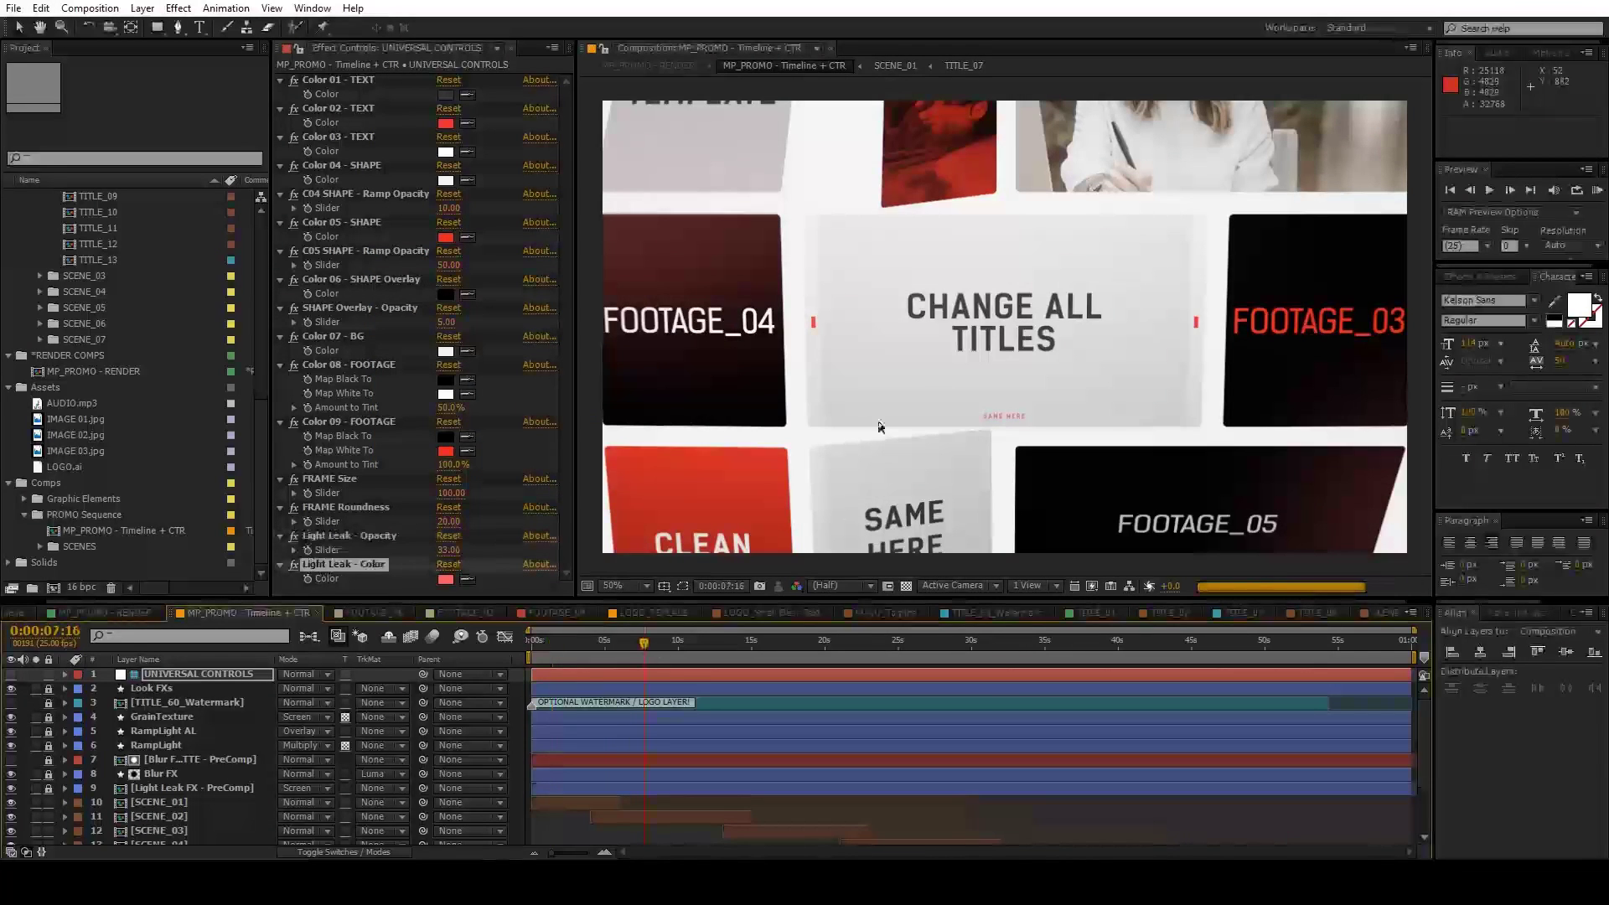
left_click(680, 642)
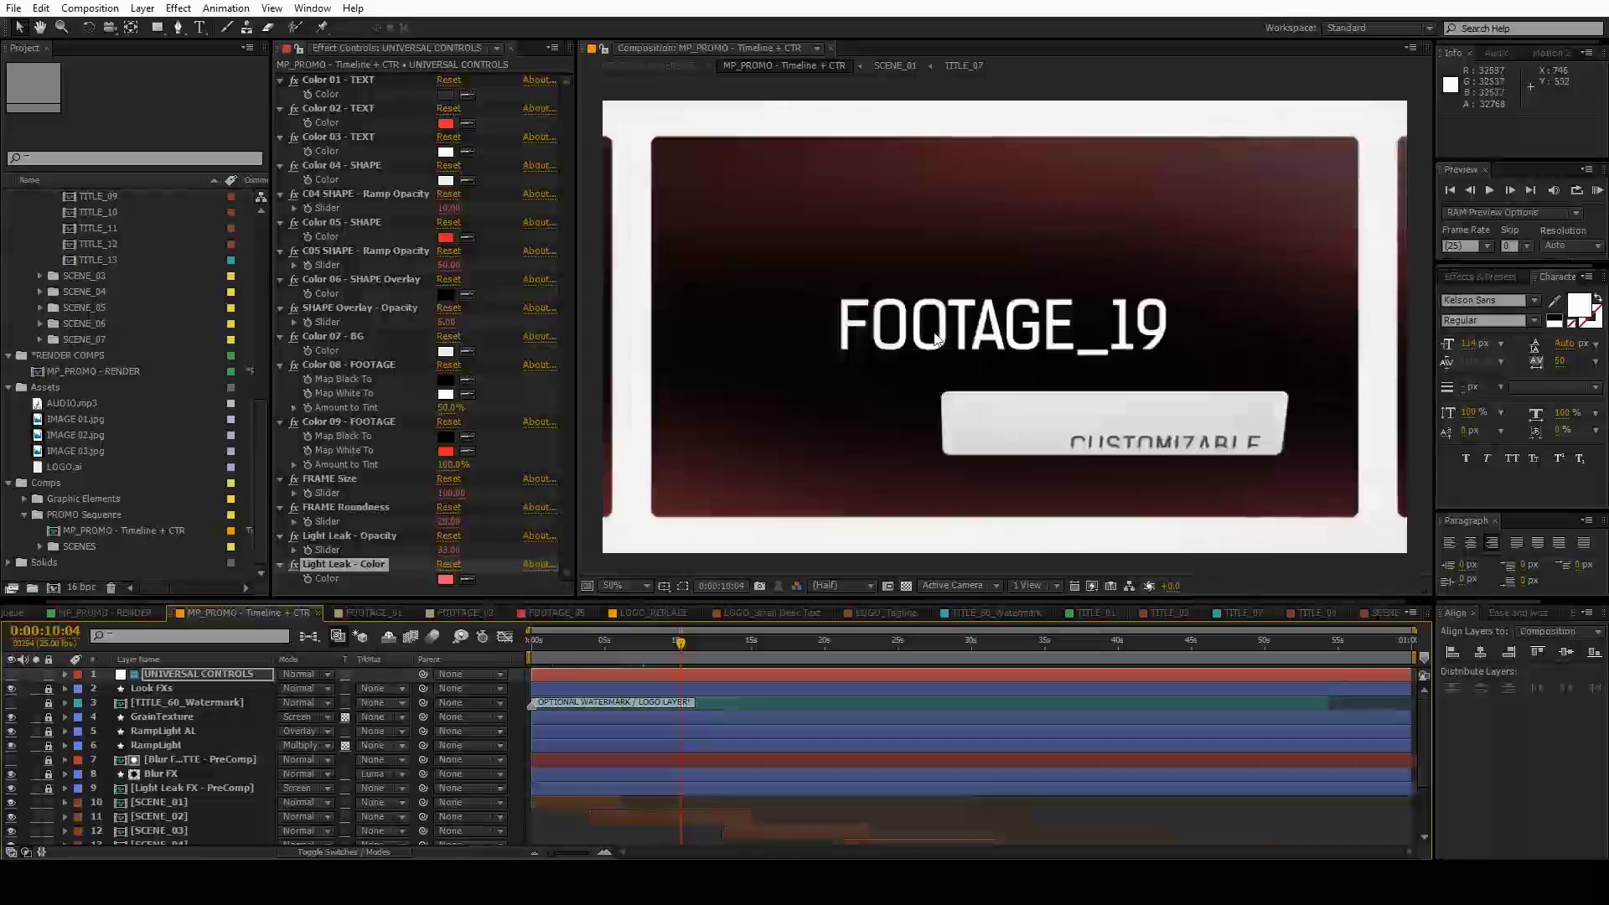
left_click_drag(449, 550, 469, 550)
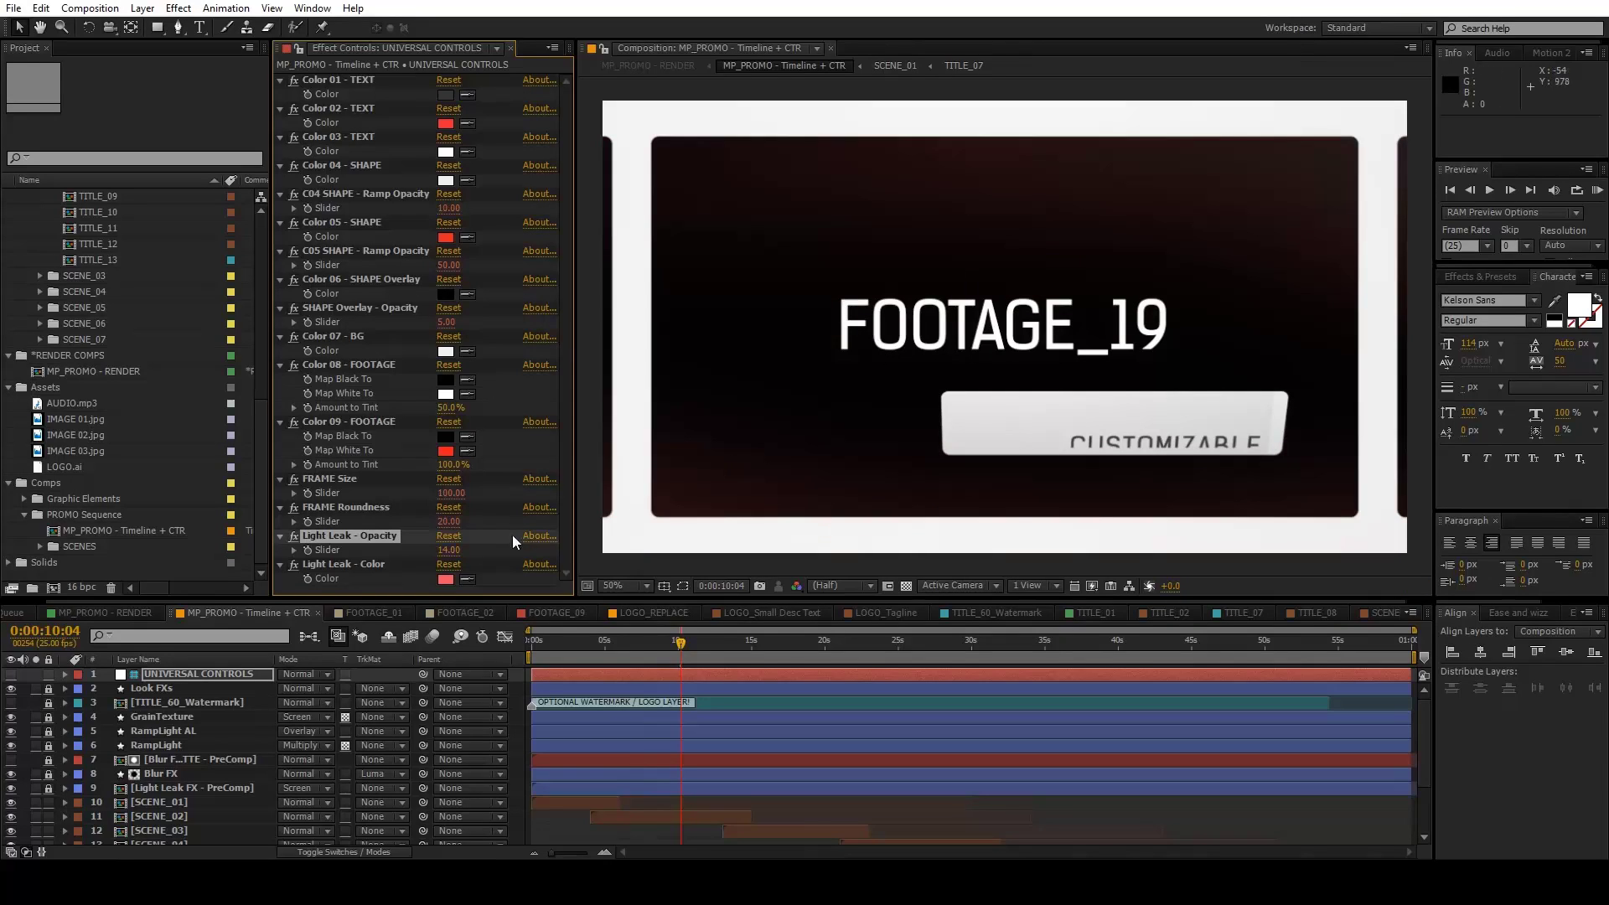
left_click(461, 549)
type("15")
key("Return")
Lighten the light leak colour to a pale pink and start a RAM preview.
left_click(446, 578)
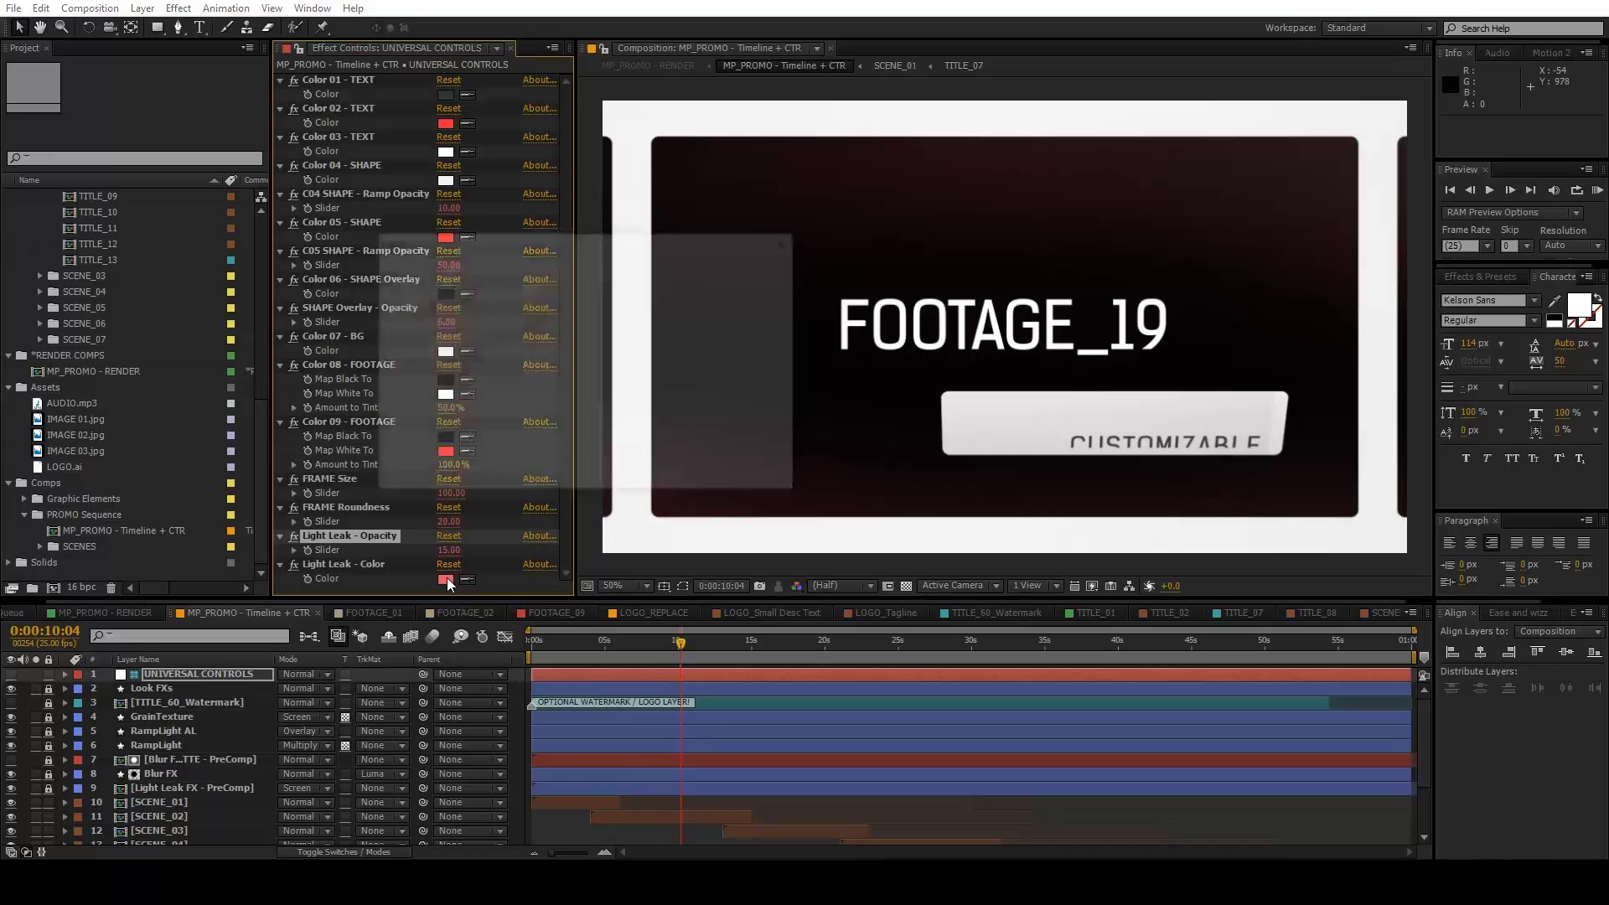
left_click_drag(558, 288, 470, 268)
left_click(742, 267)
key("KP_0")
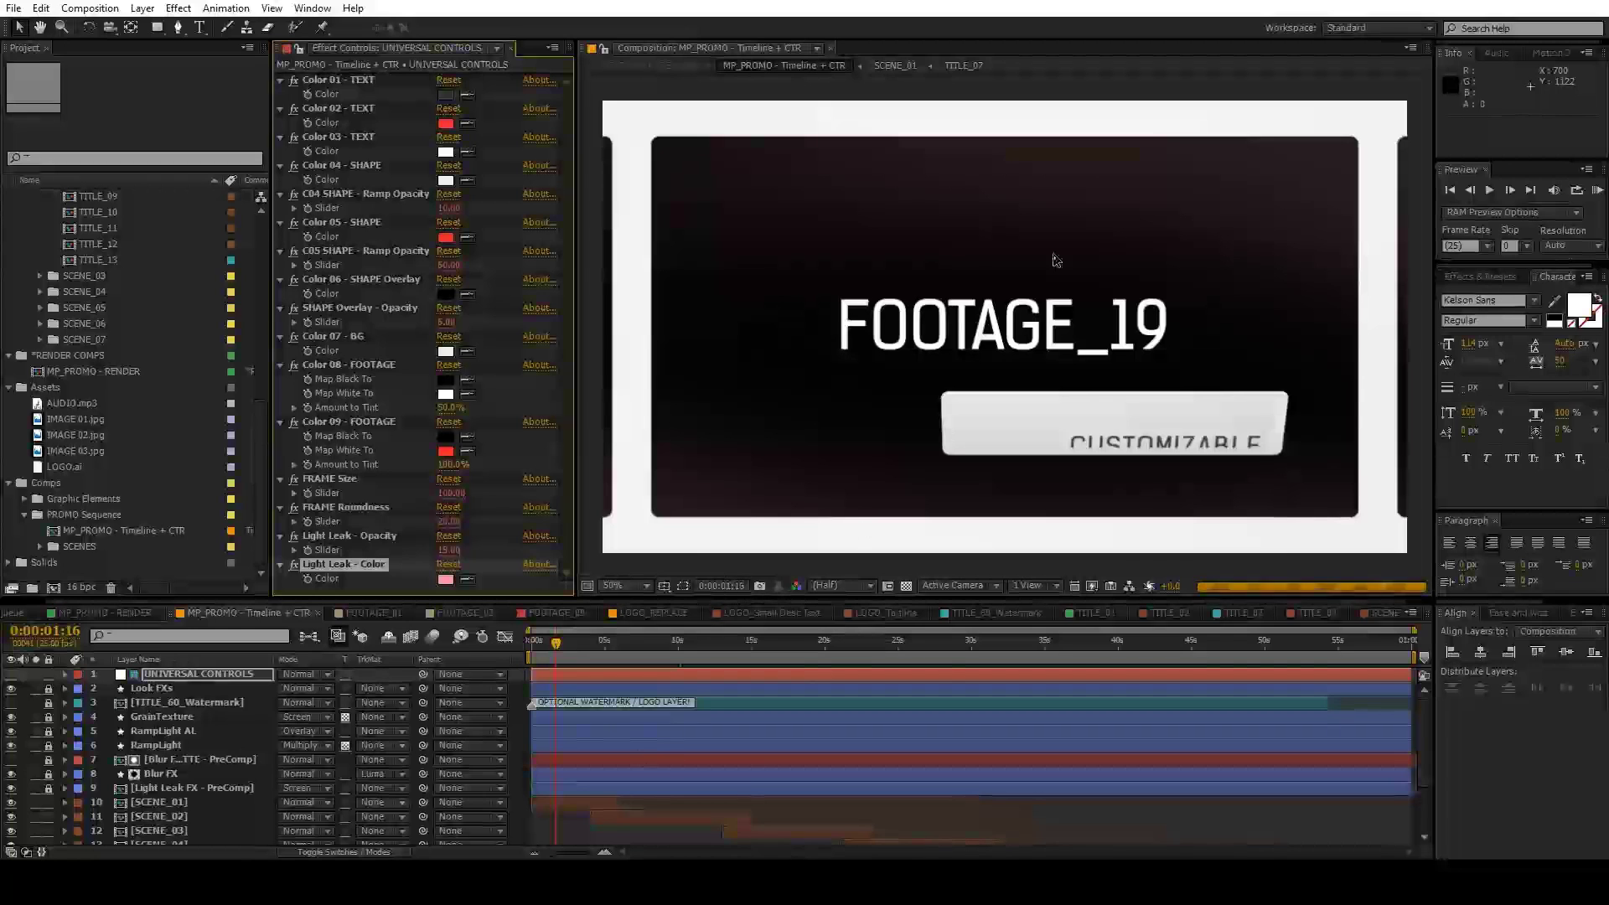
Stop the preview and scrub through the opening scenes, ending on CHANGE ALL TITLES.
left_click(1106, 225)
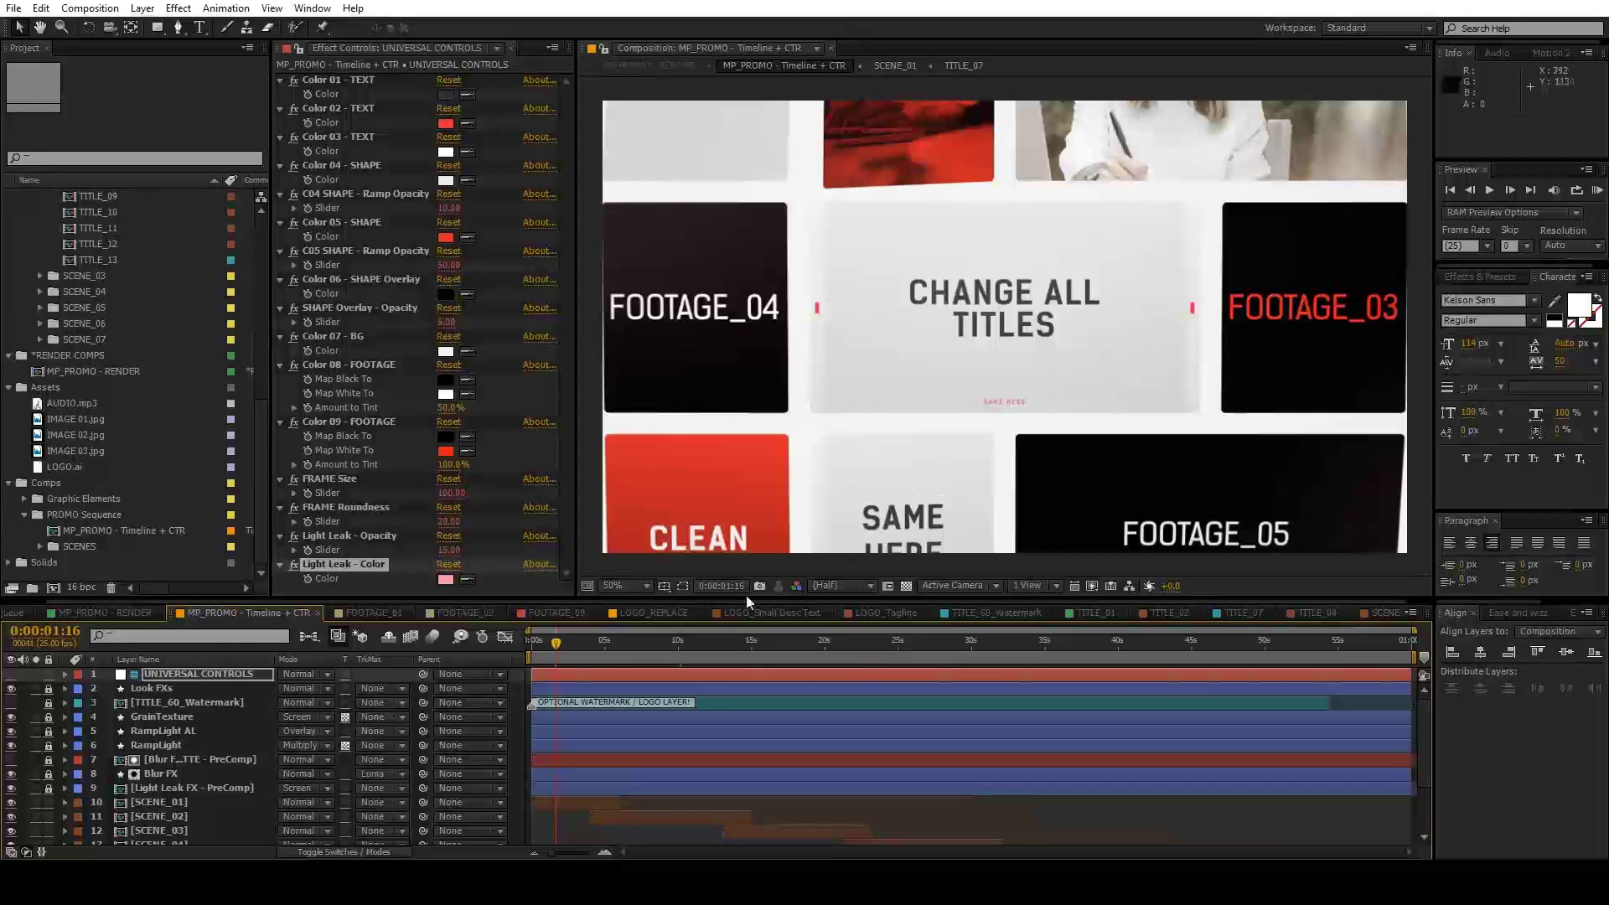
left_click_drag(560, 643, 570, 647)
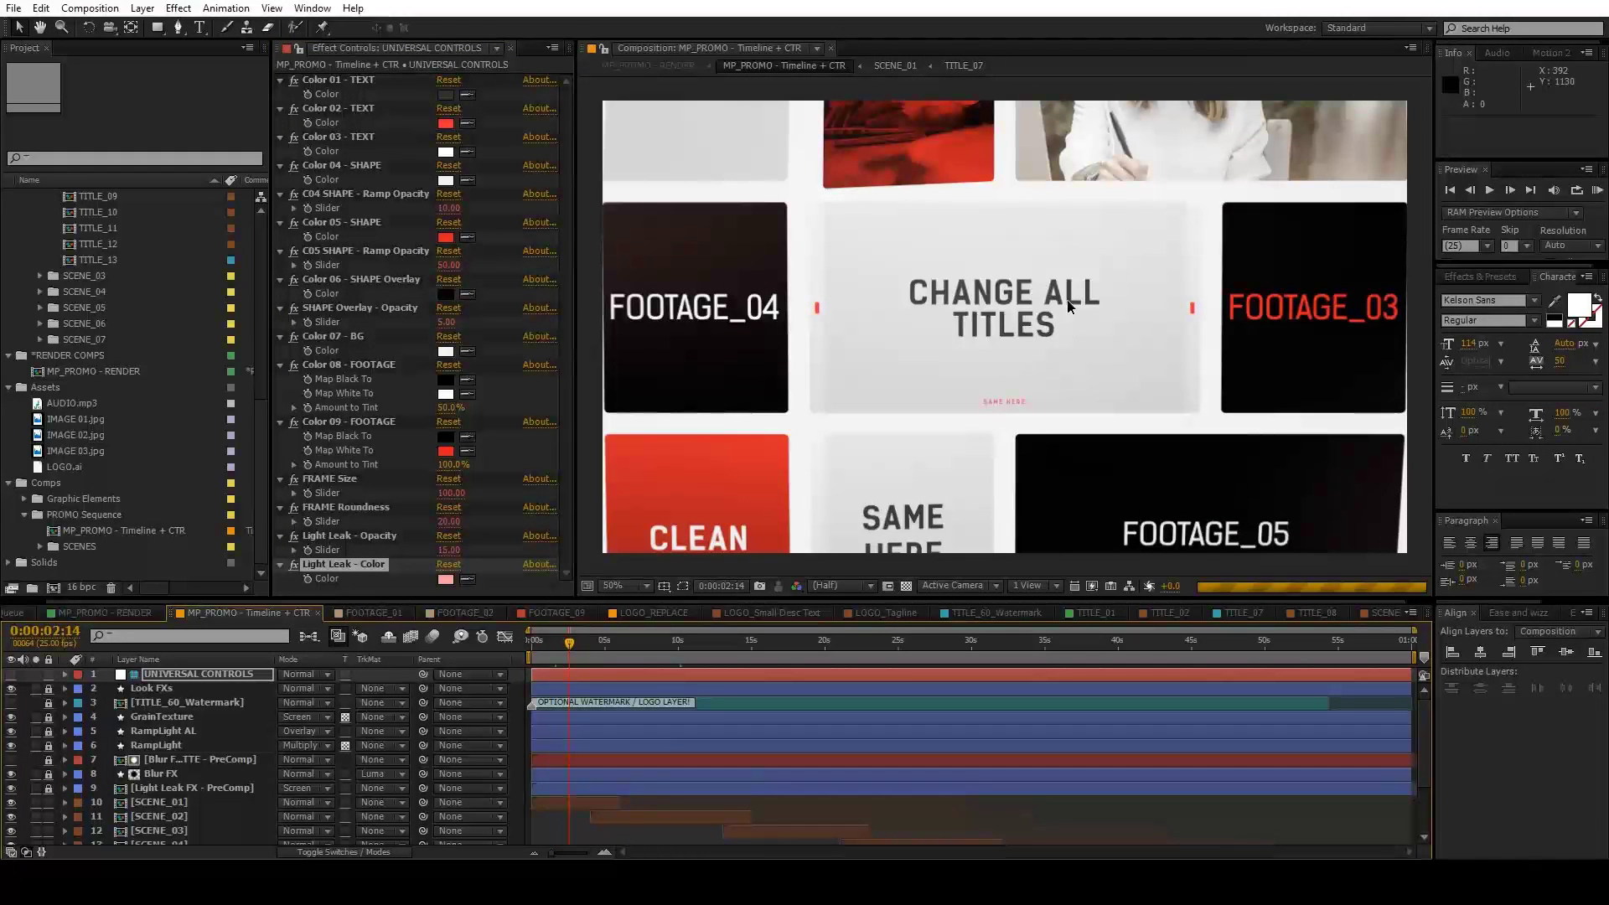
left_click(587, 645)
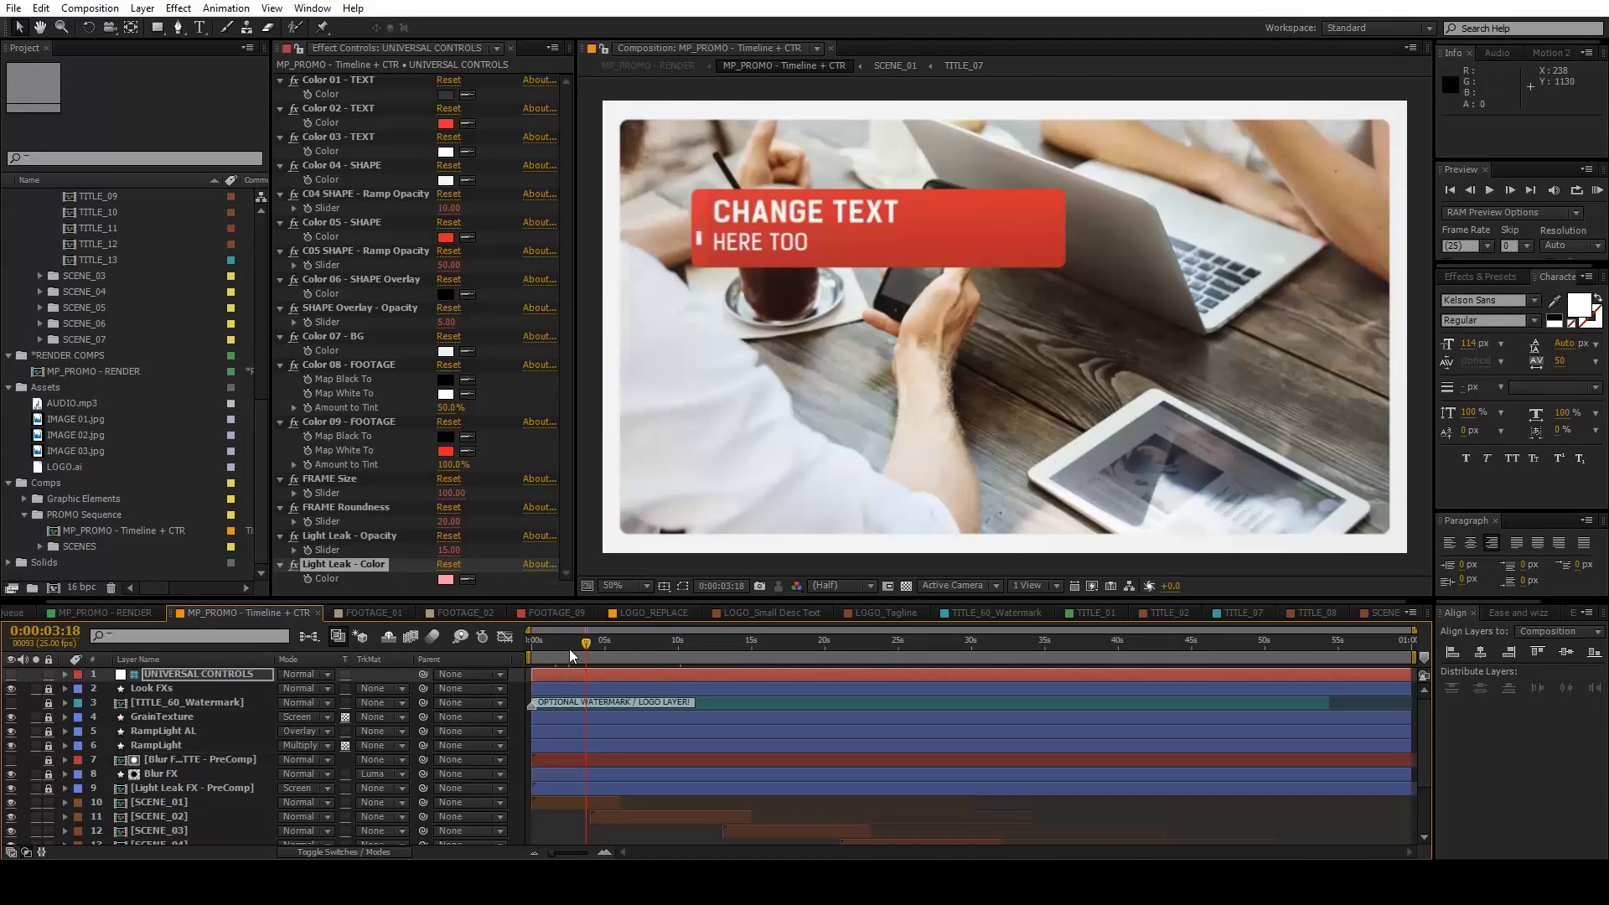
left_click_drag(570, 648, 554, 651)
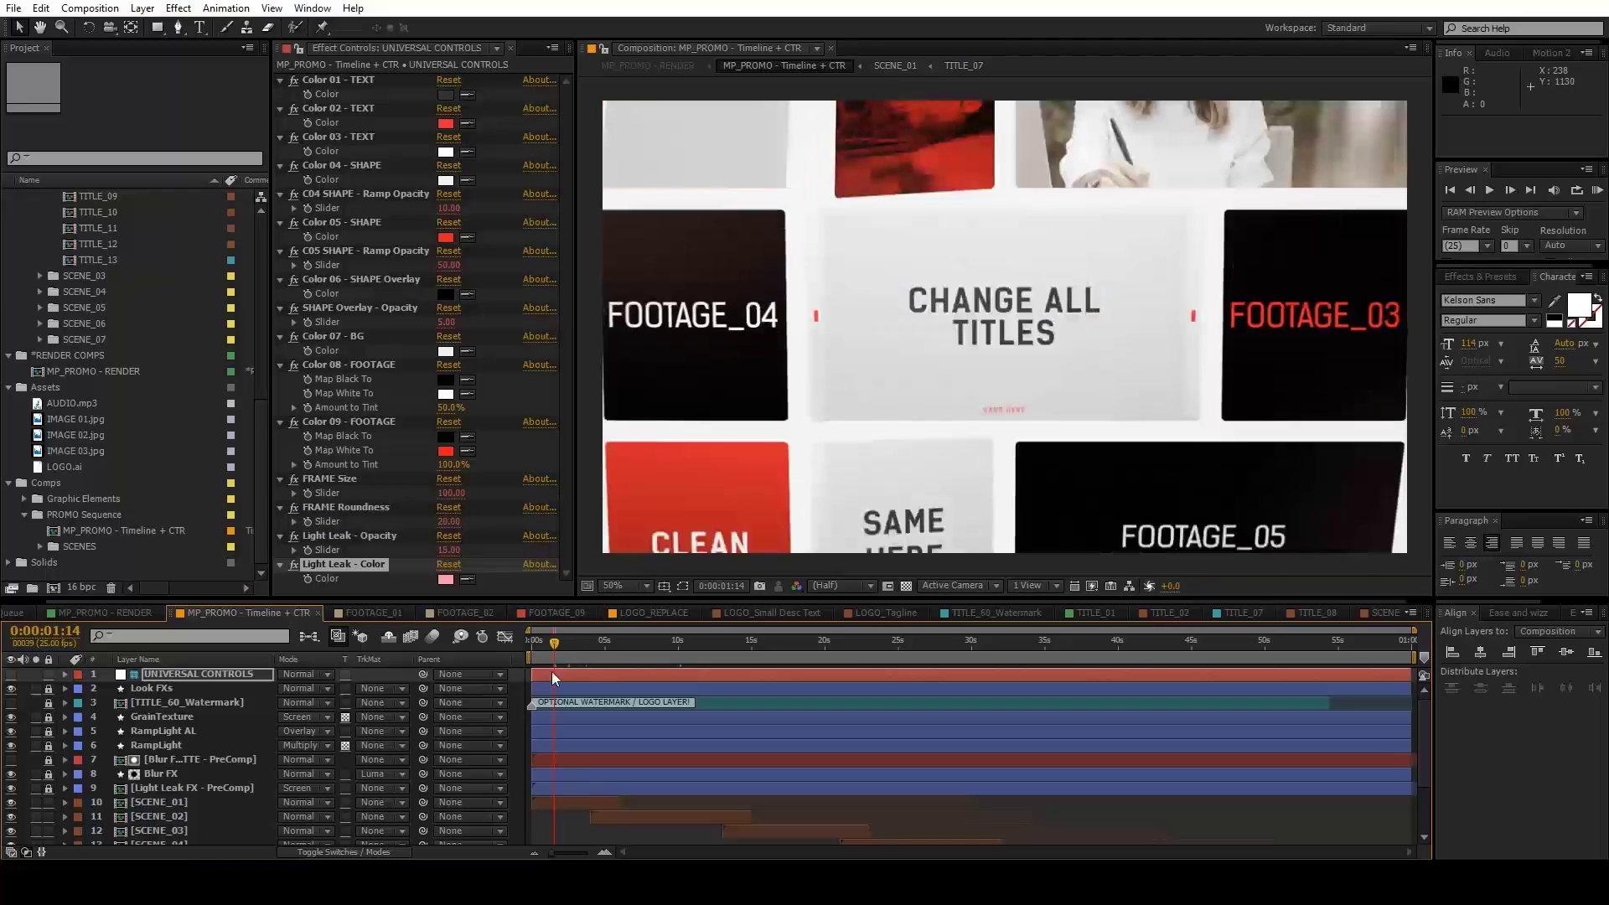
Add AUDIO.mp3 from the Project panel as a layer in MP_PROMO - RENDER.
left_click(138, 613)
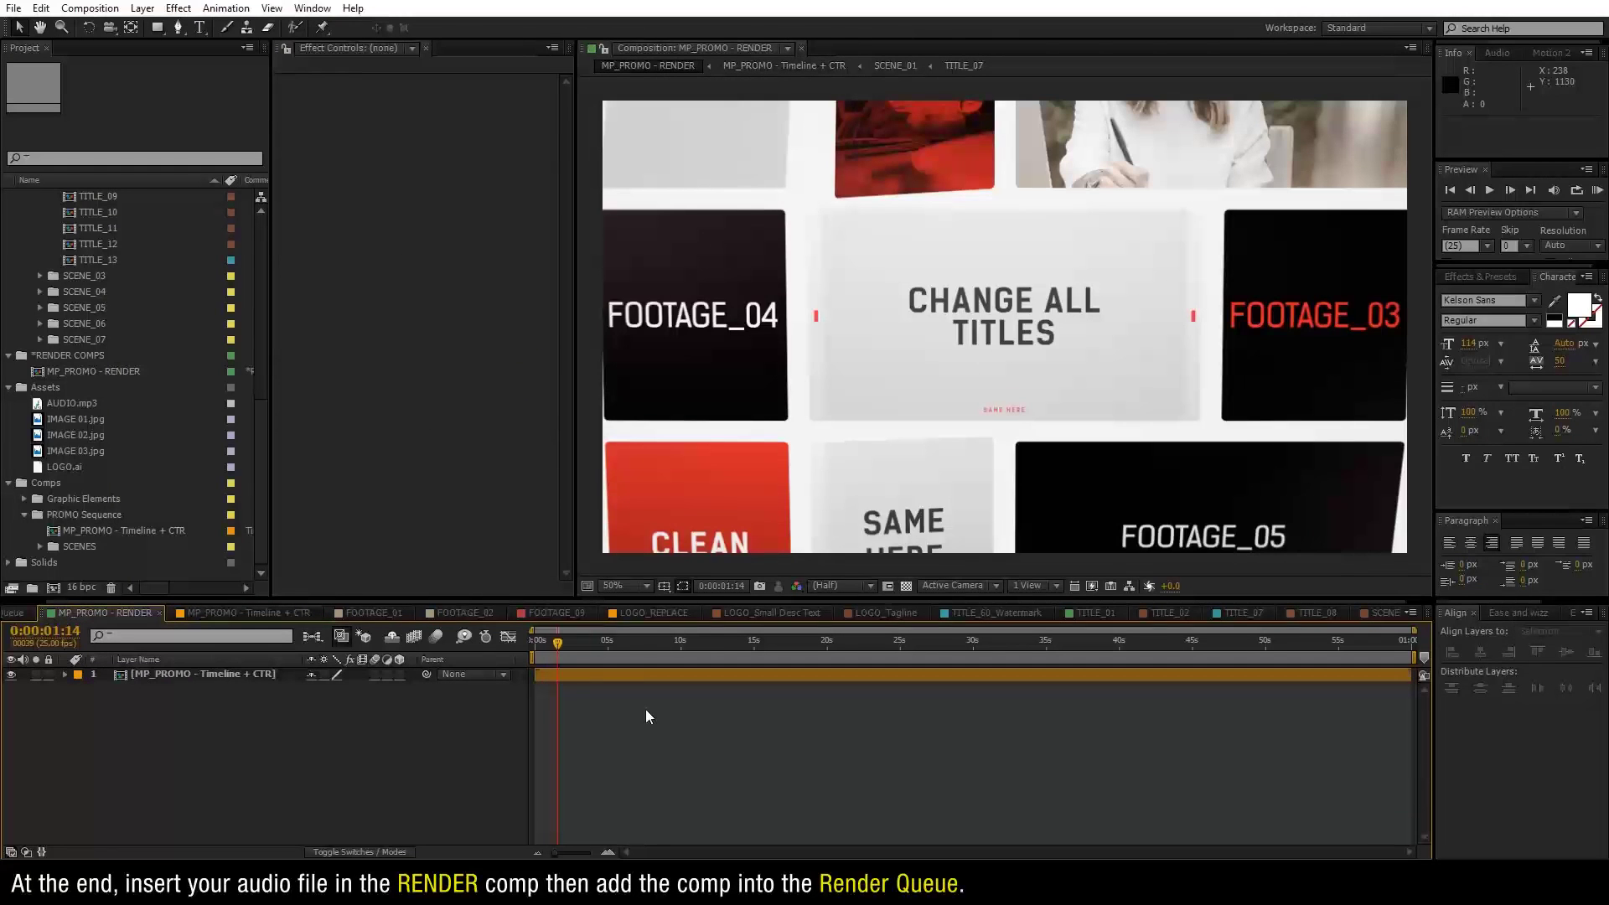
left_click_drag(82, 400, 256, 743)
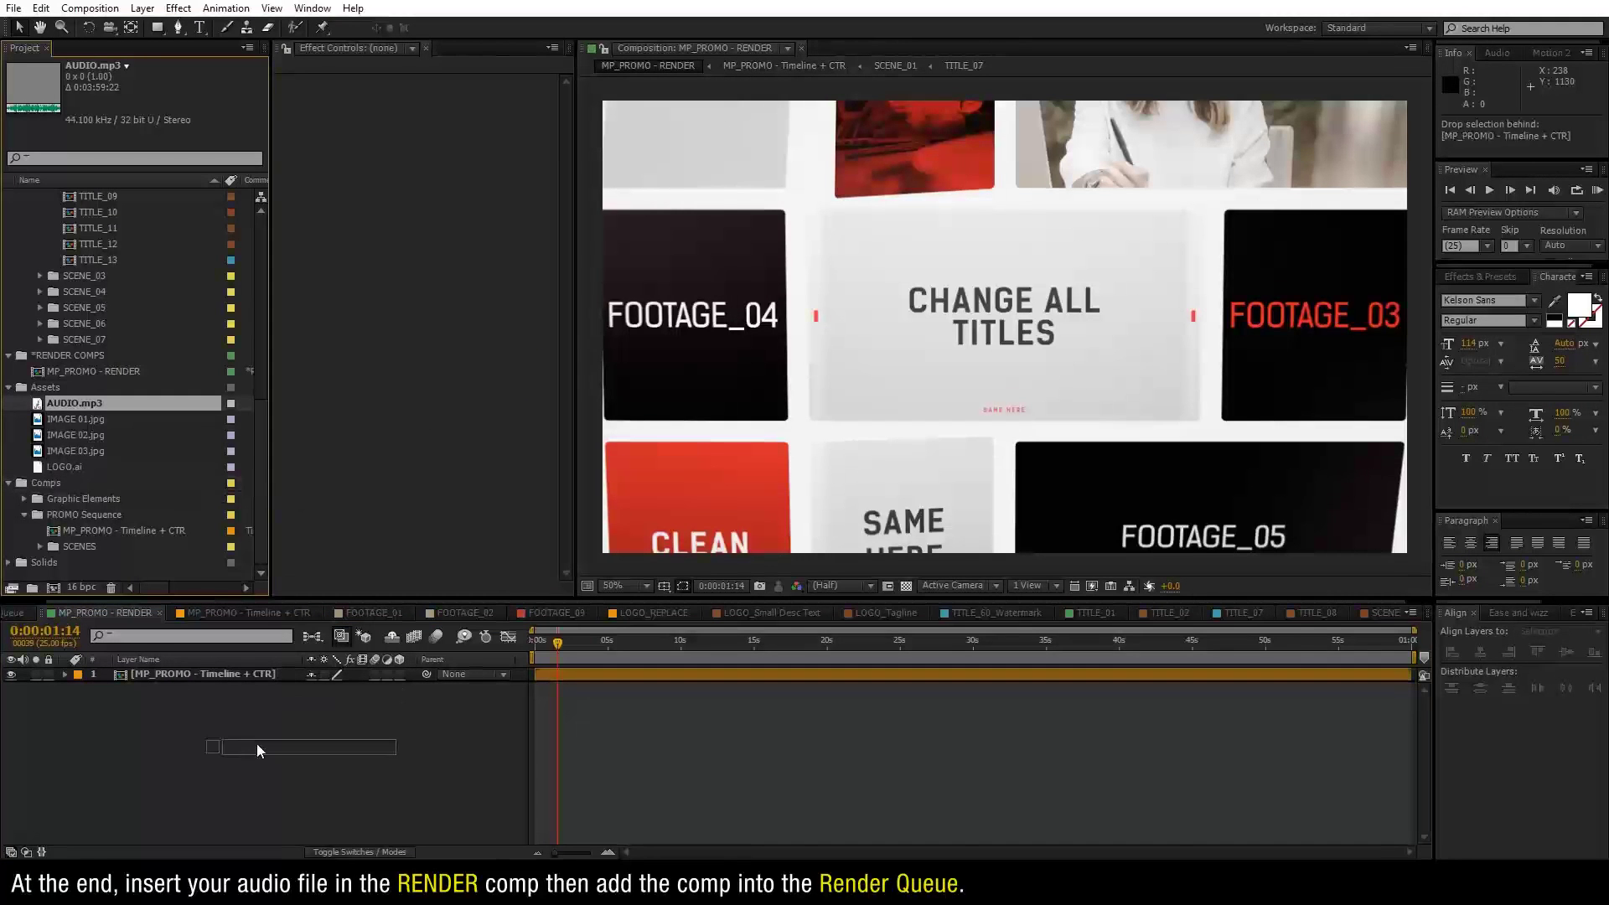
left_click(257, 742)
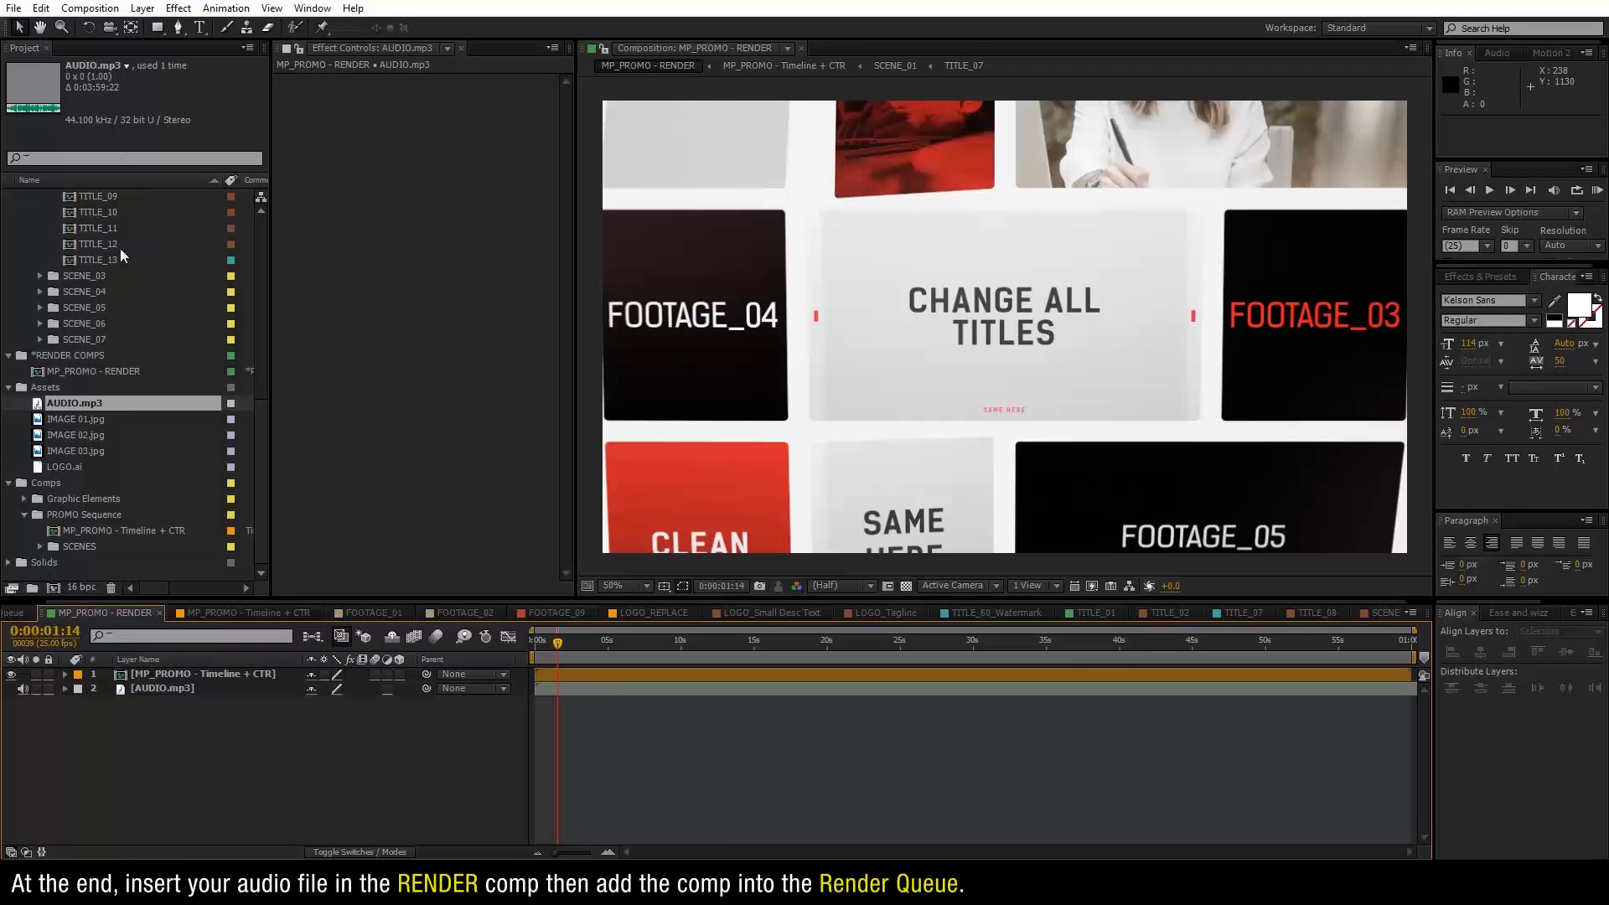
left_click(99, 10)
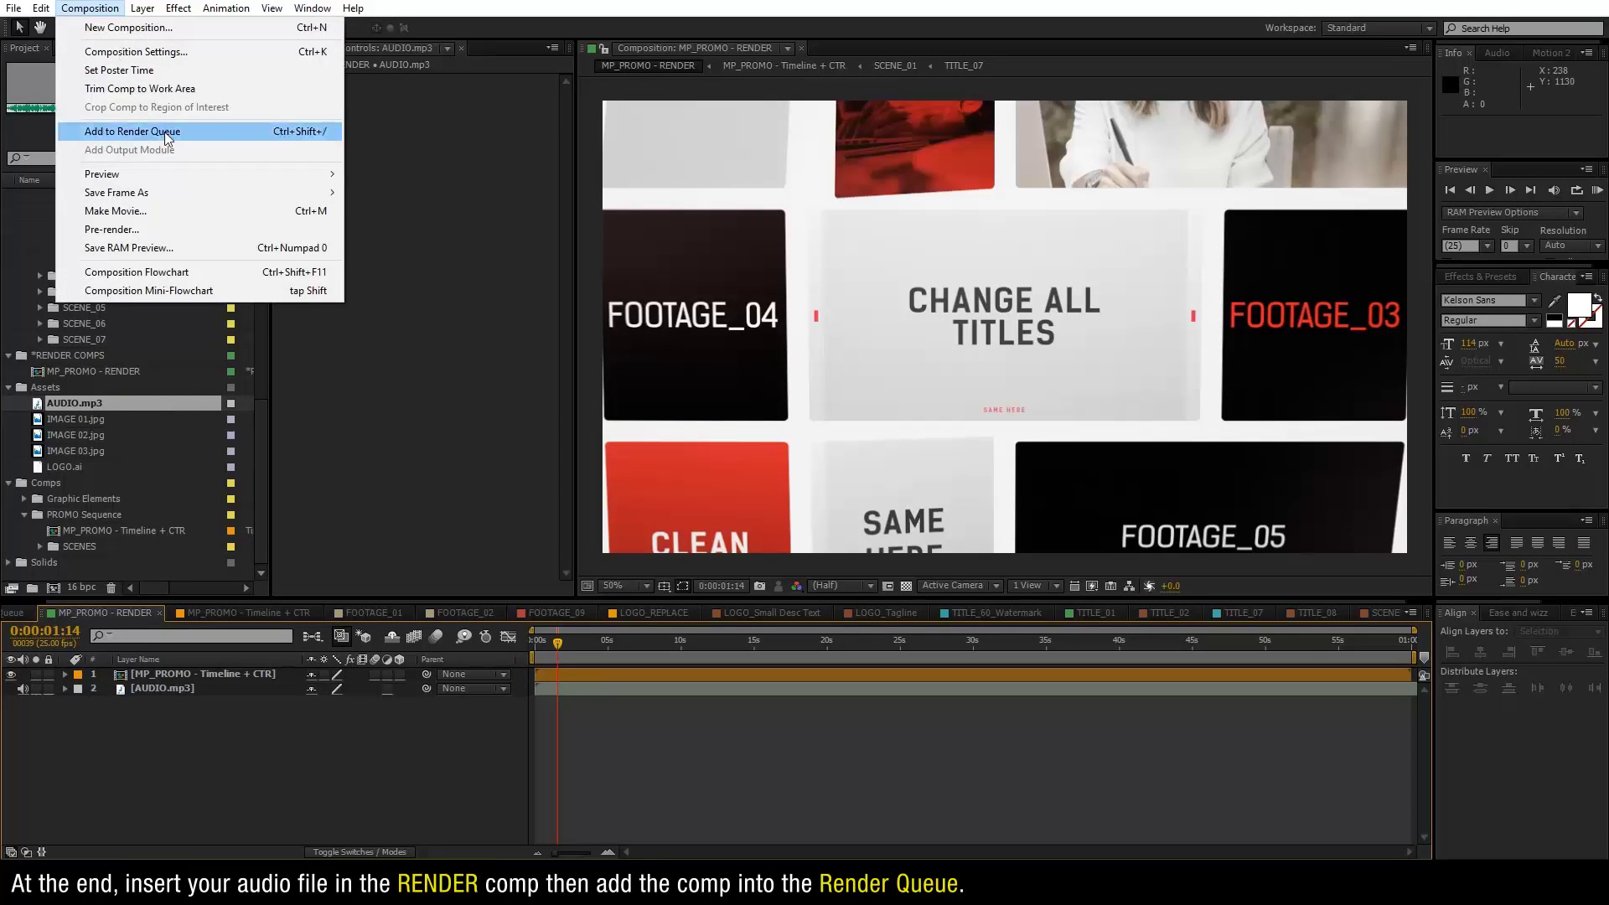
Add the RENDER comp to the Render Queue with Best Settings, H.264 format and audio output.
left_click(167, 132)
left_click(114, 707)
left_click(164, 722)
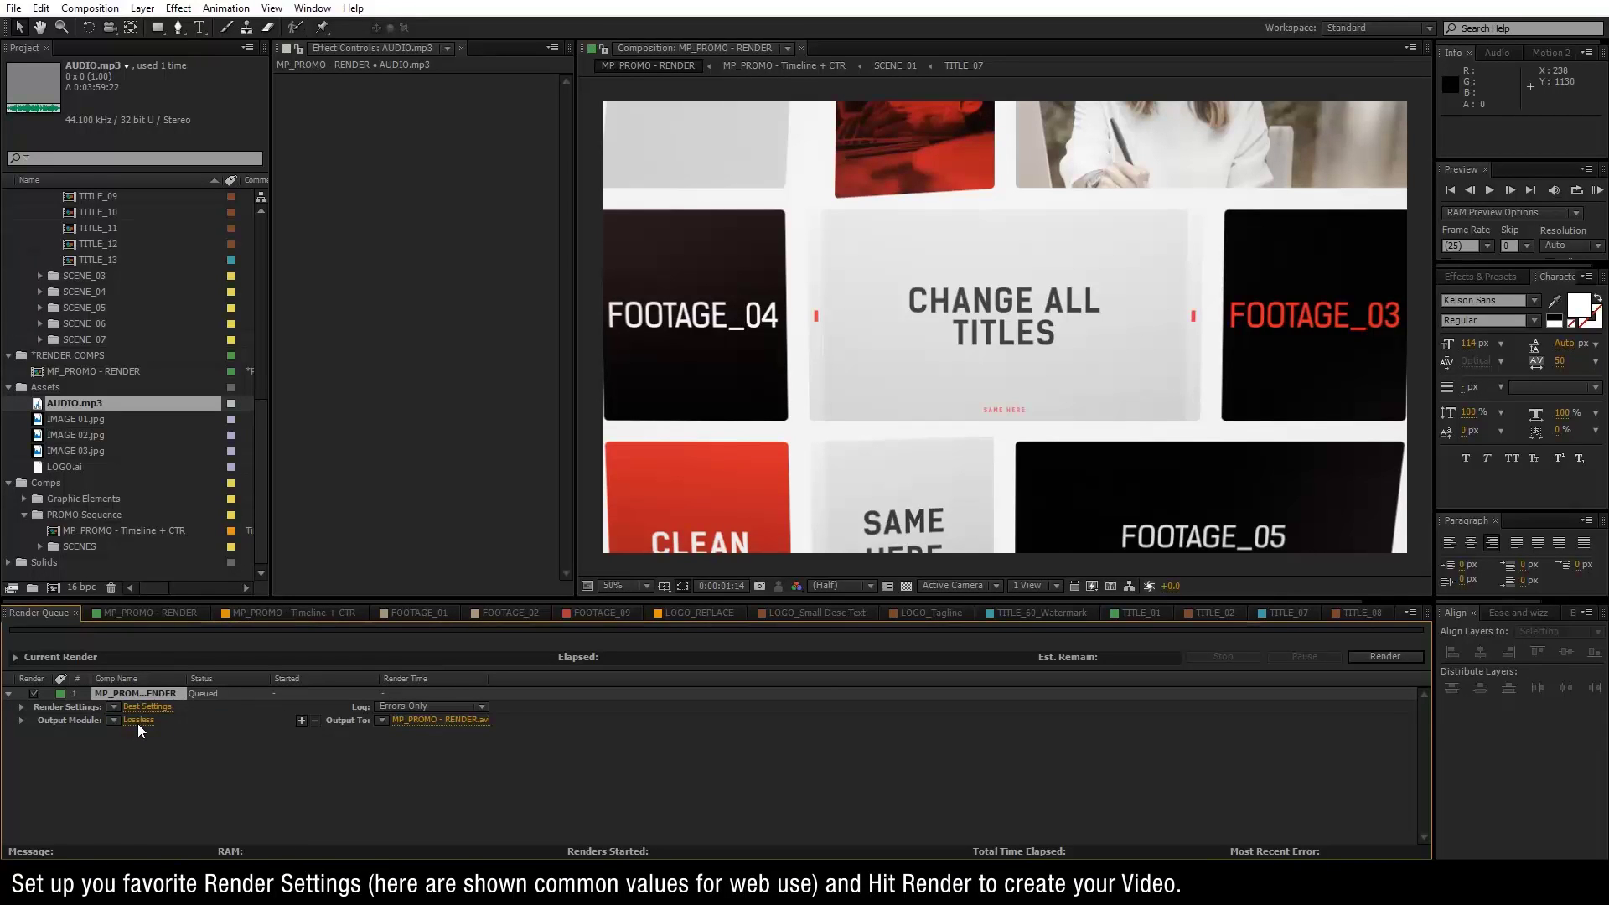
left_click(148, 726)
left_click(899, 203)
left_click(843, 314)
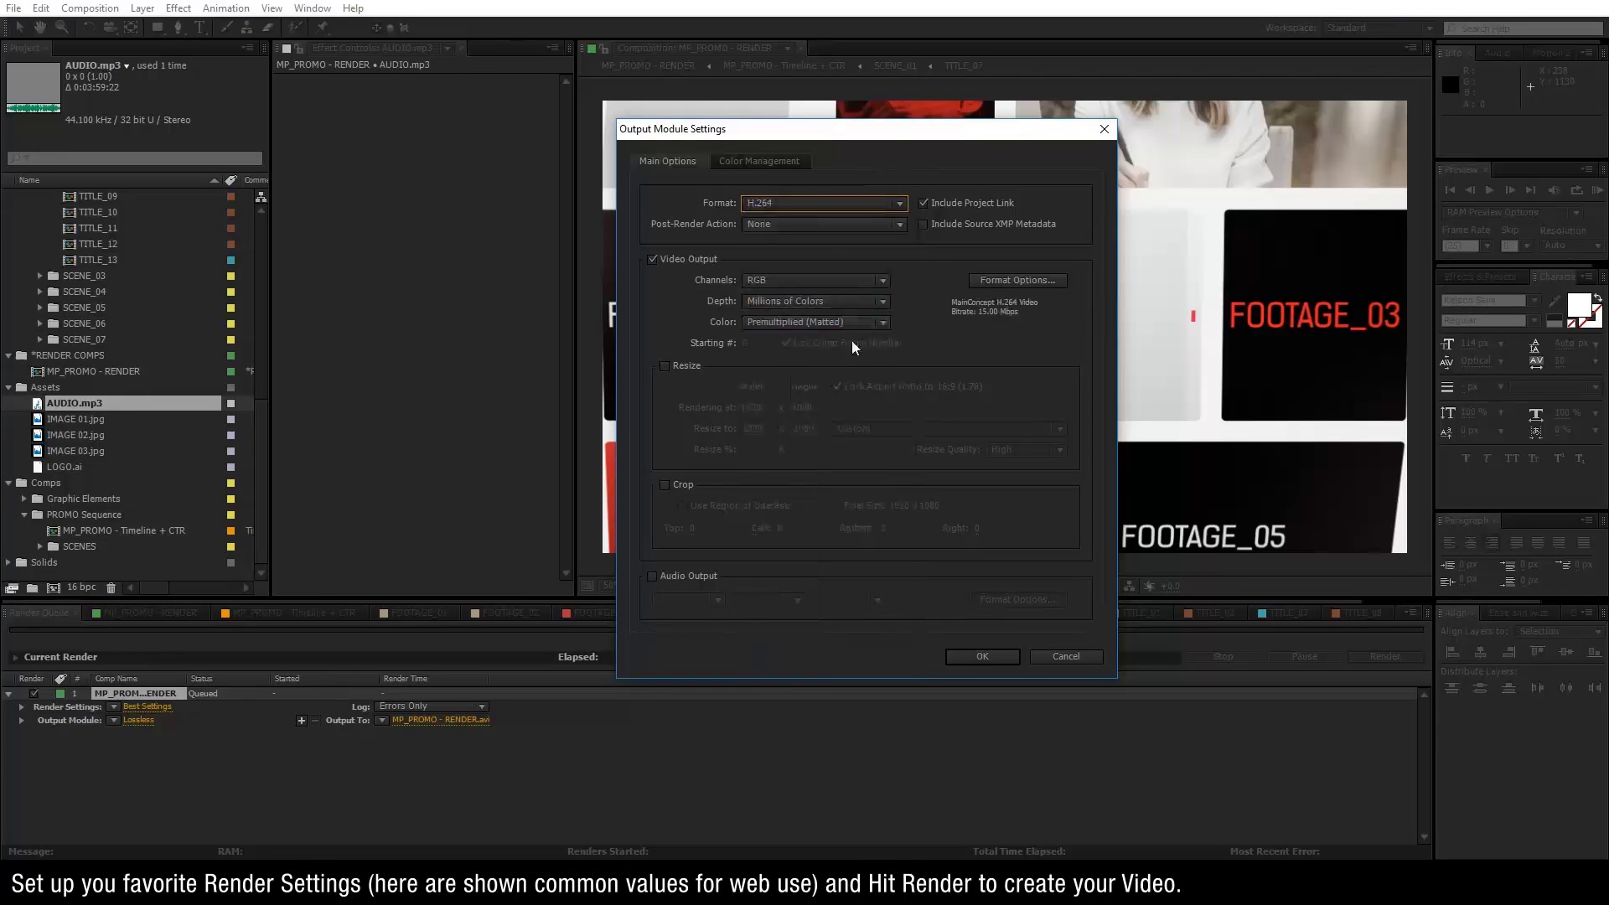
left_click(699, 580)
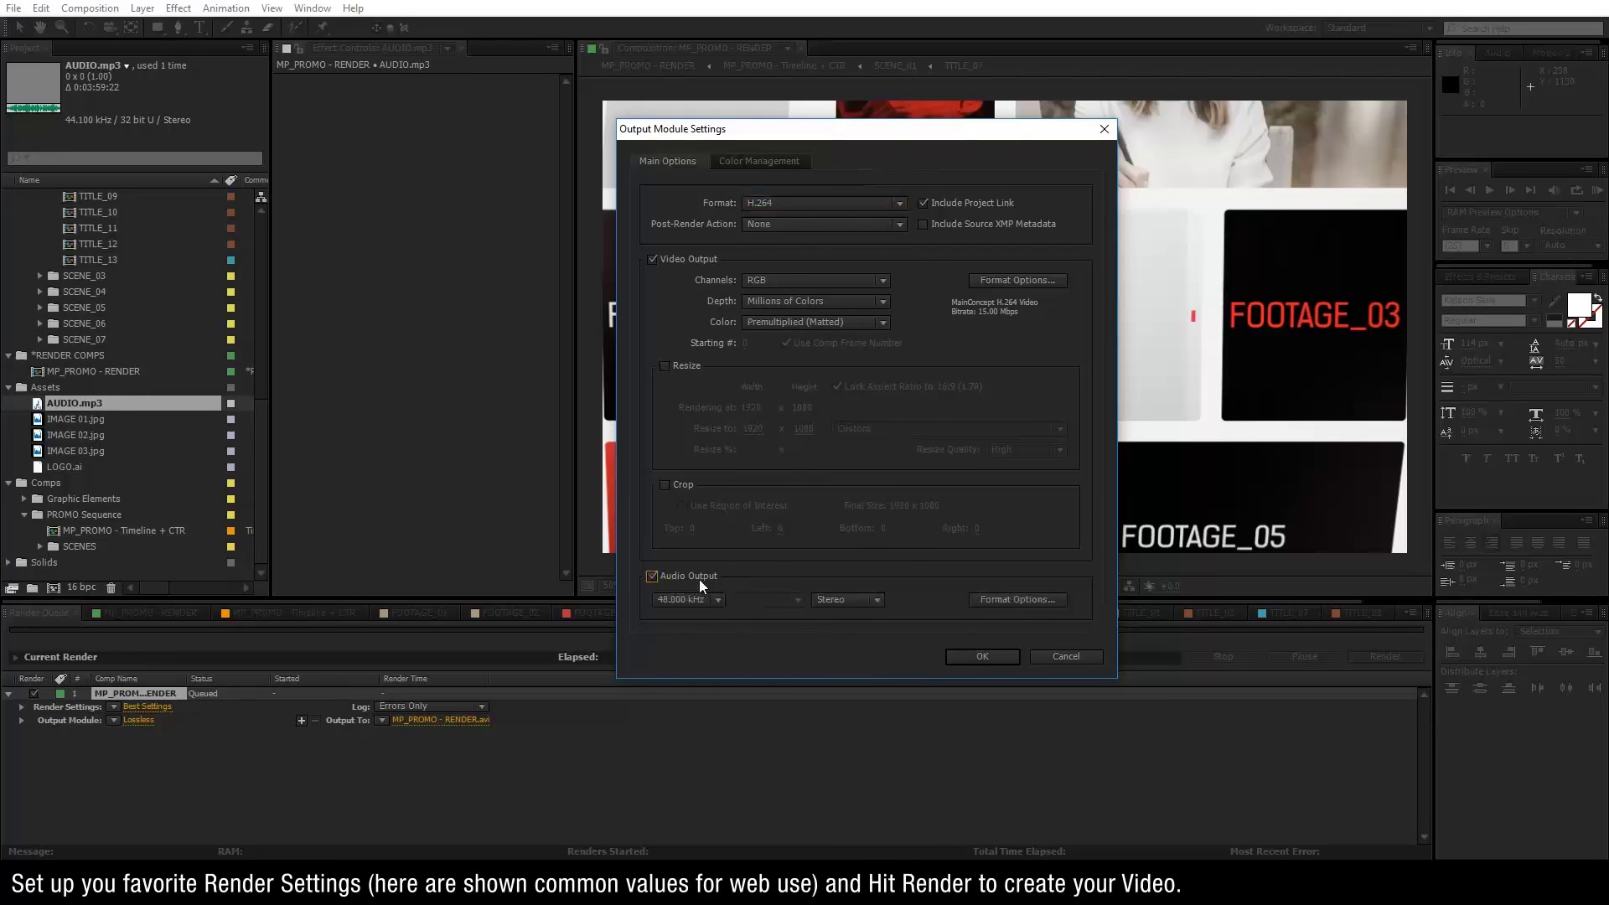
Set the H.264 options to a 25 Mbps video bitrate and 320 kbps audio.
left_click(1018, 282)
left_click(986, 391)
type("25")
key("Return")
left_click(833, 206)
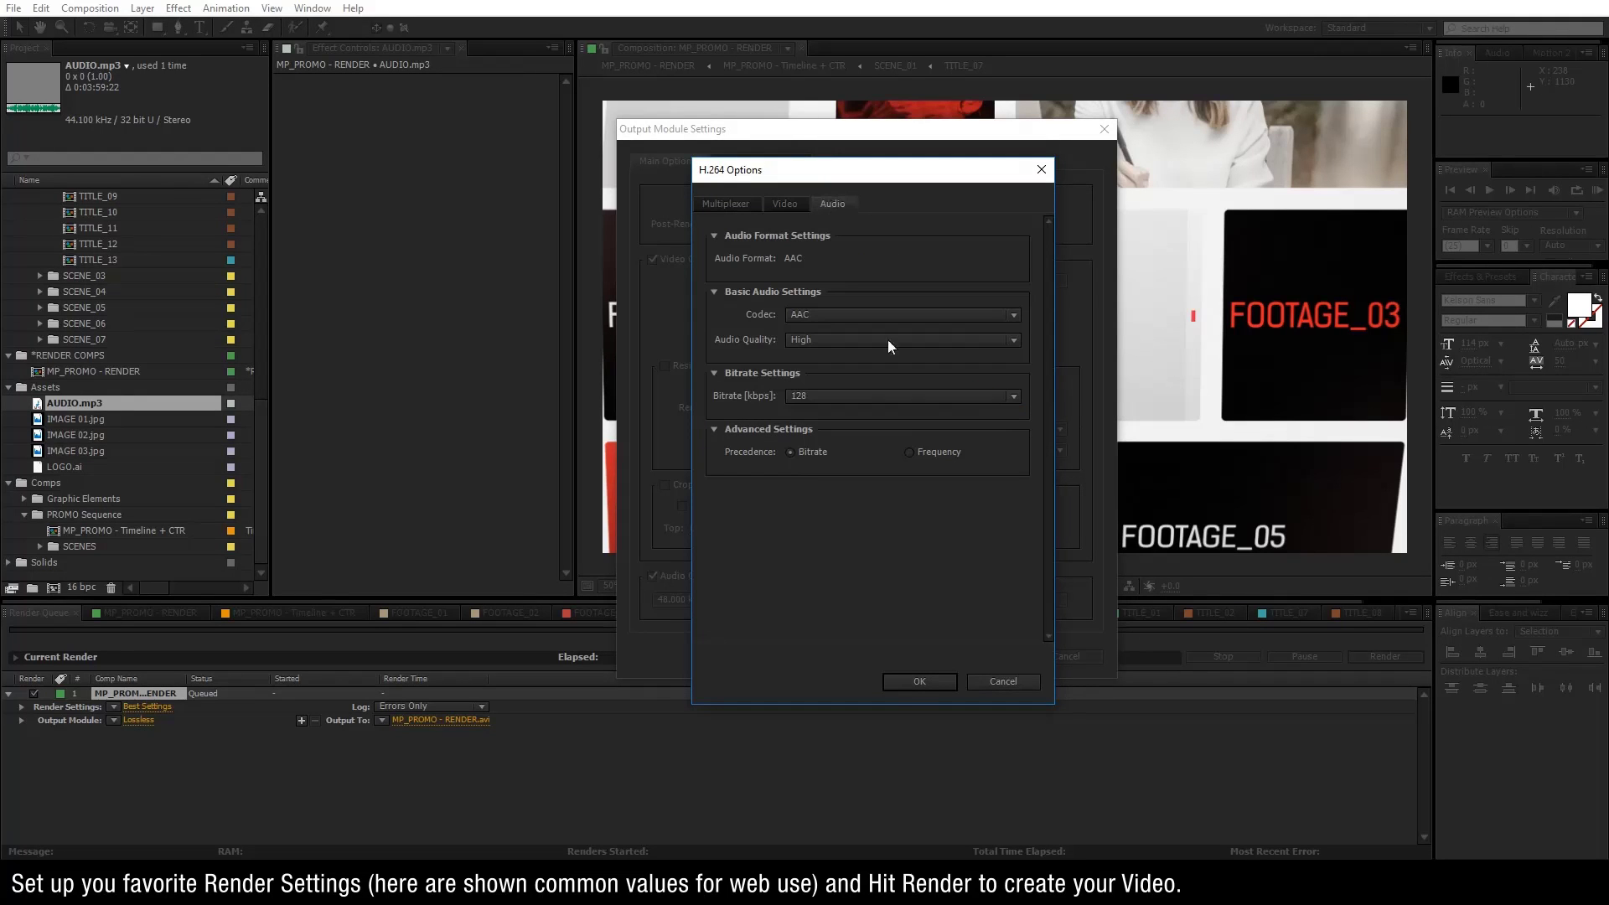
left_click(863, 403)
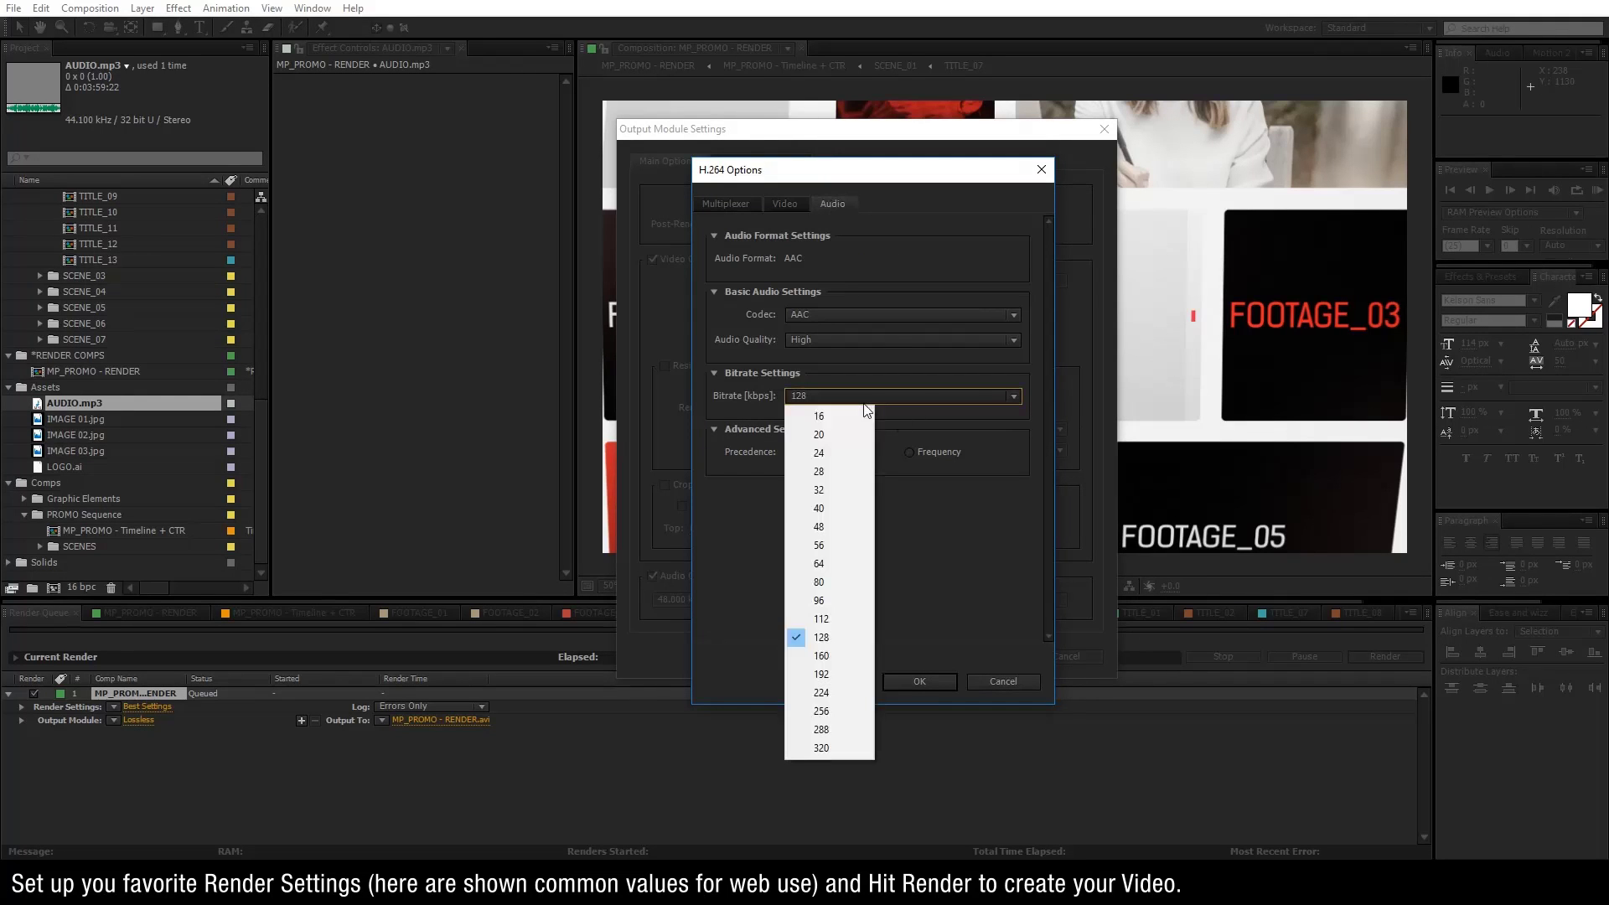
left_click(846, 749)
left_click(742, 206)
left_click(788, 205)
left_click(919, 681)
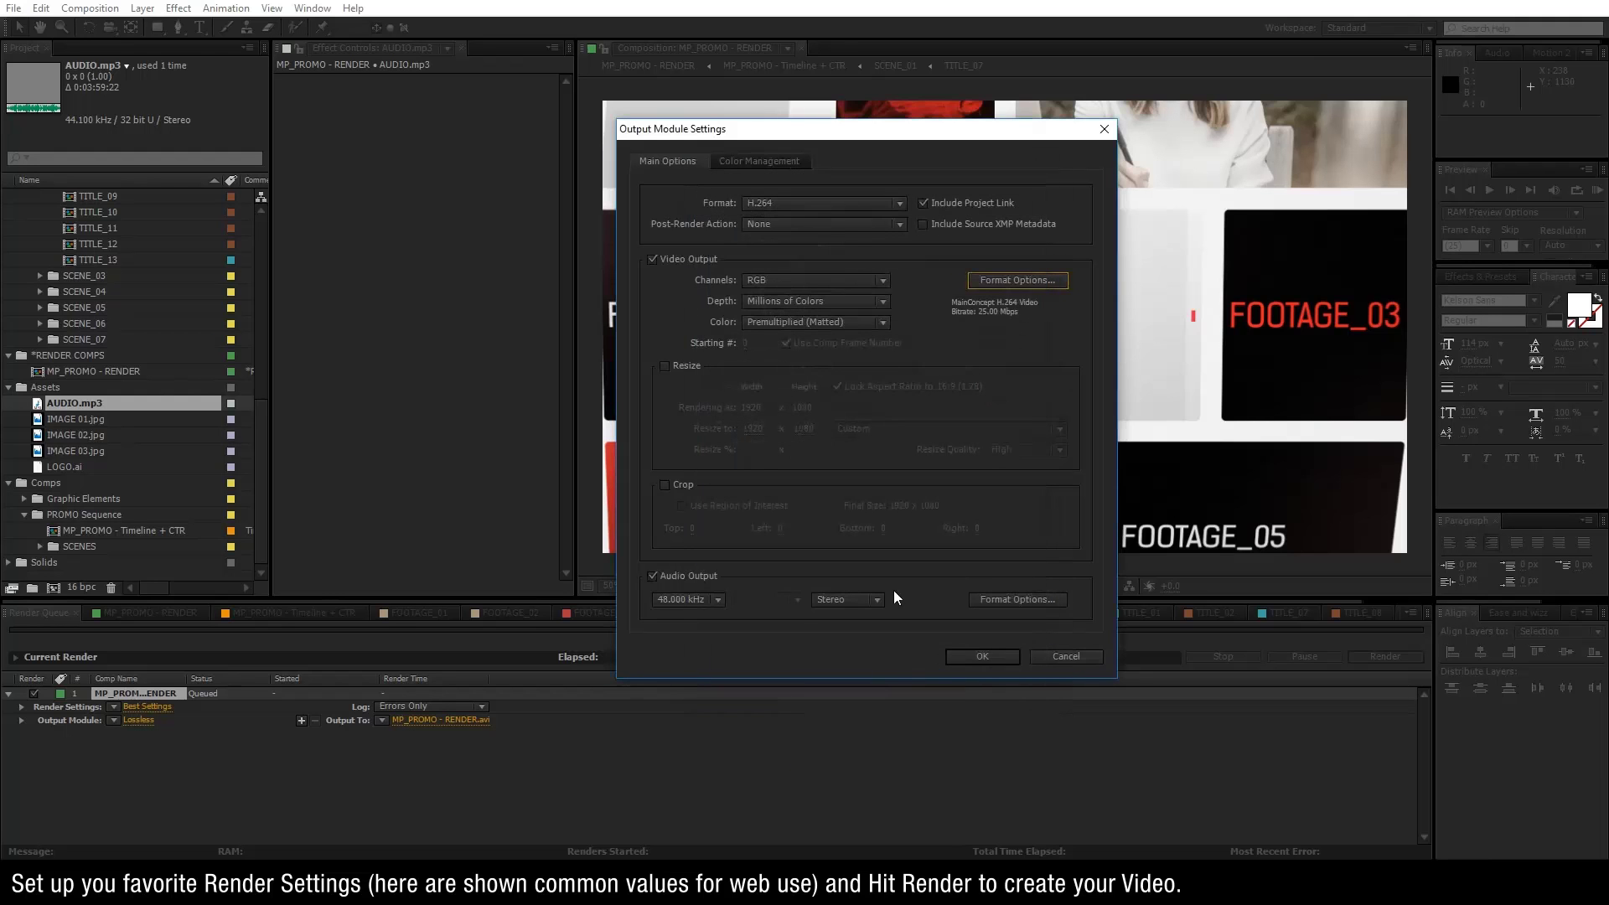
left_click(981, 656)
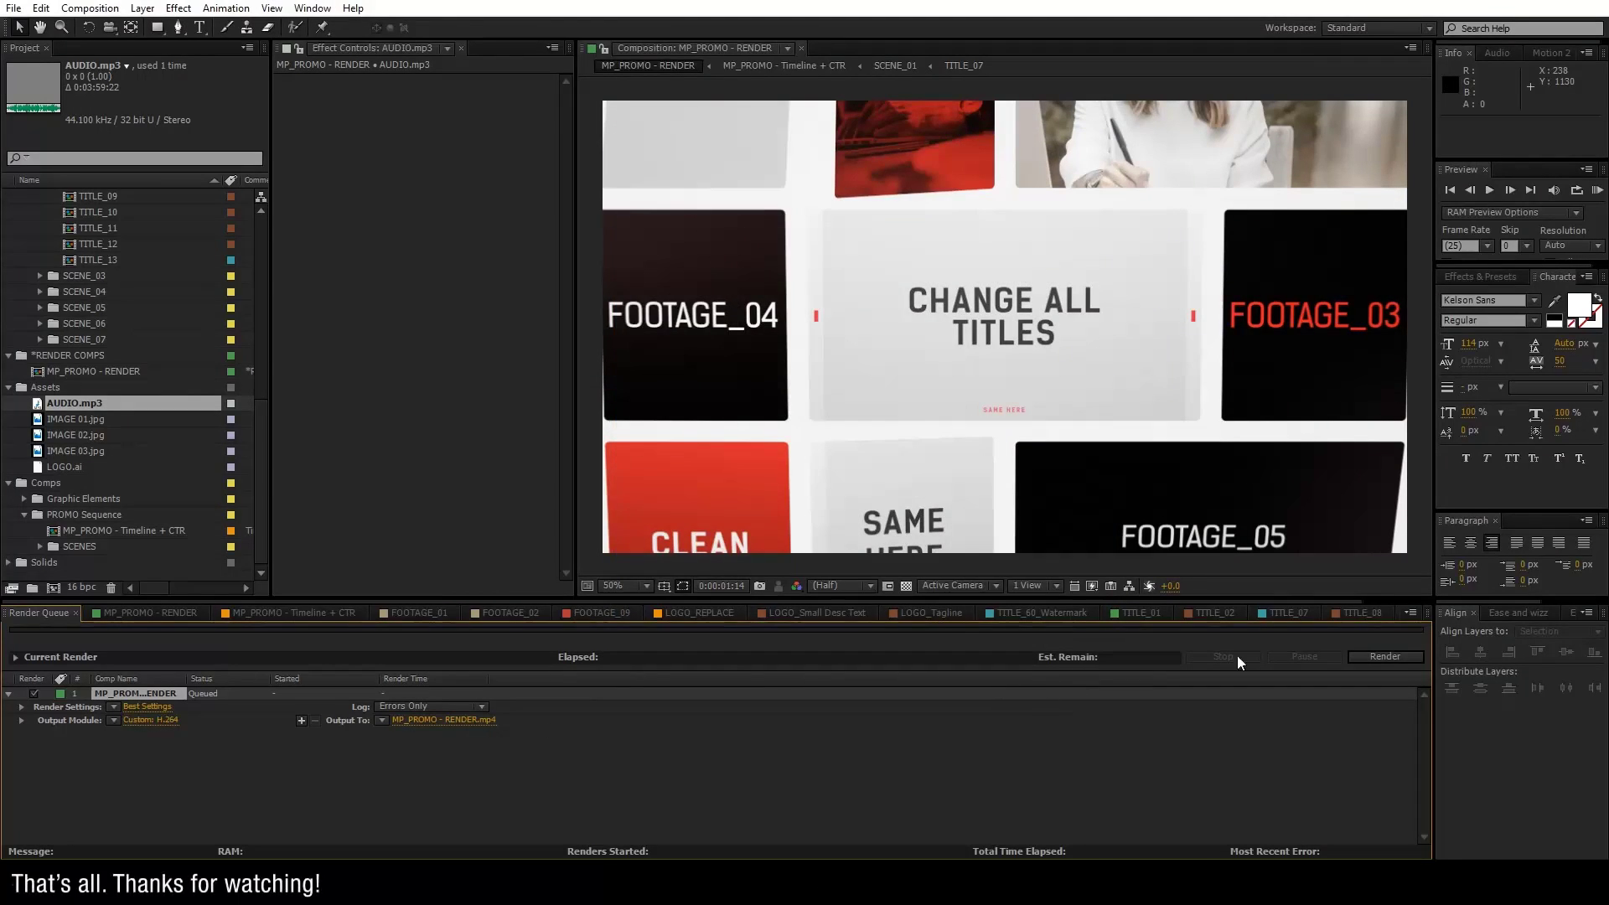